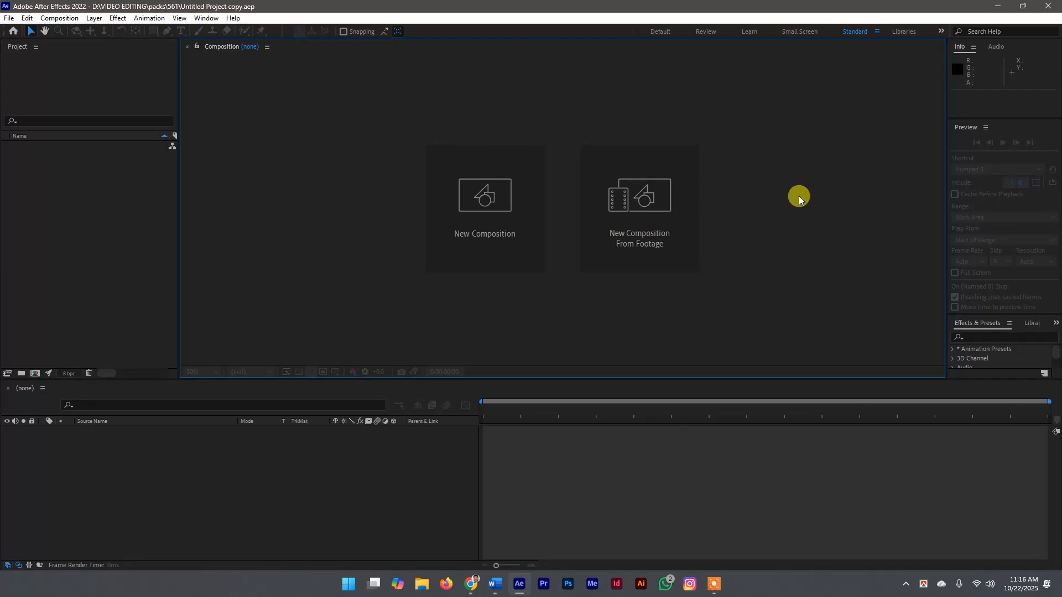
# Switch to Chrome and search Google Images for "car image png"
pyautogui.click(995, 5)
pyautogui.click(471, 583)
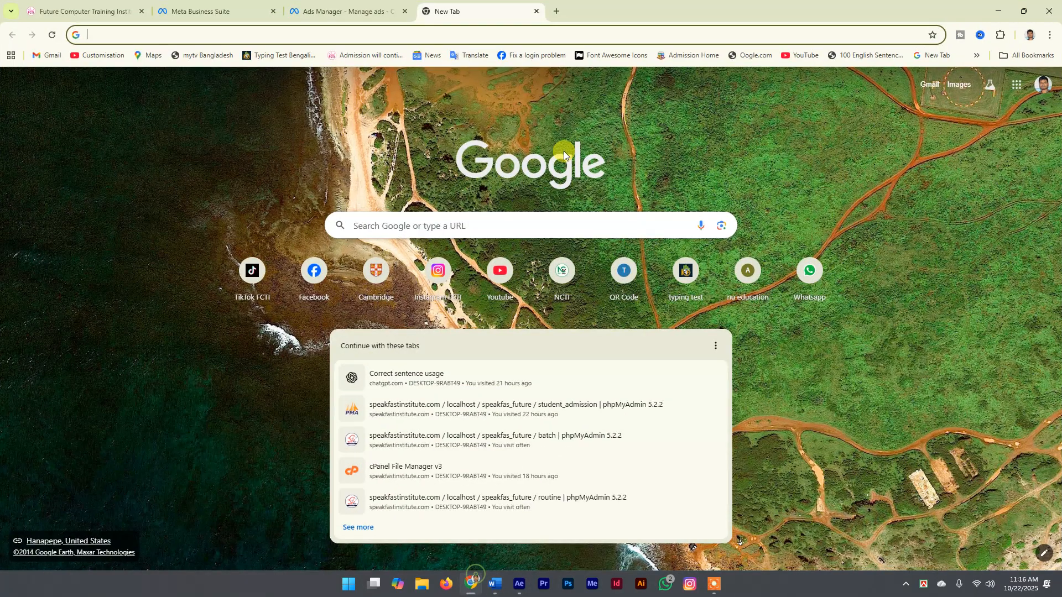
pyautogui.click(476, 36)
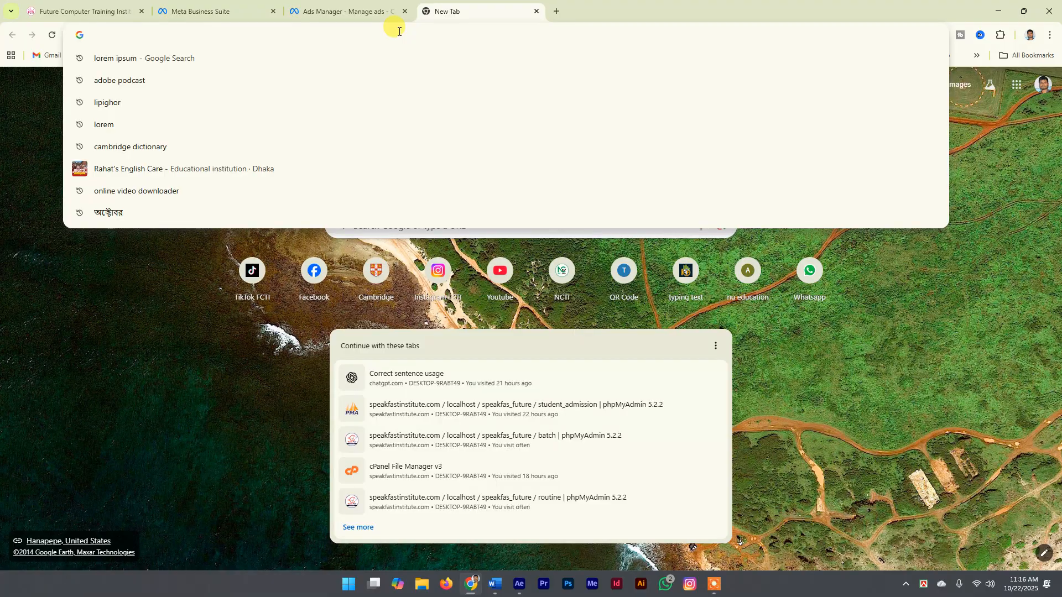
pyautogui.write('car image')
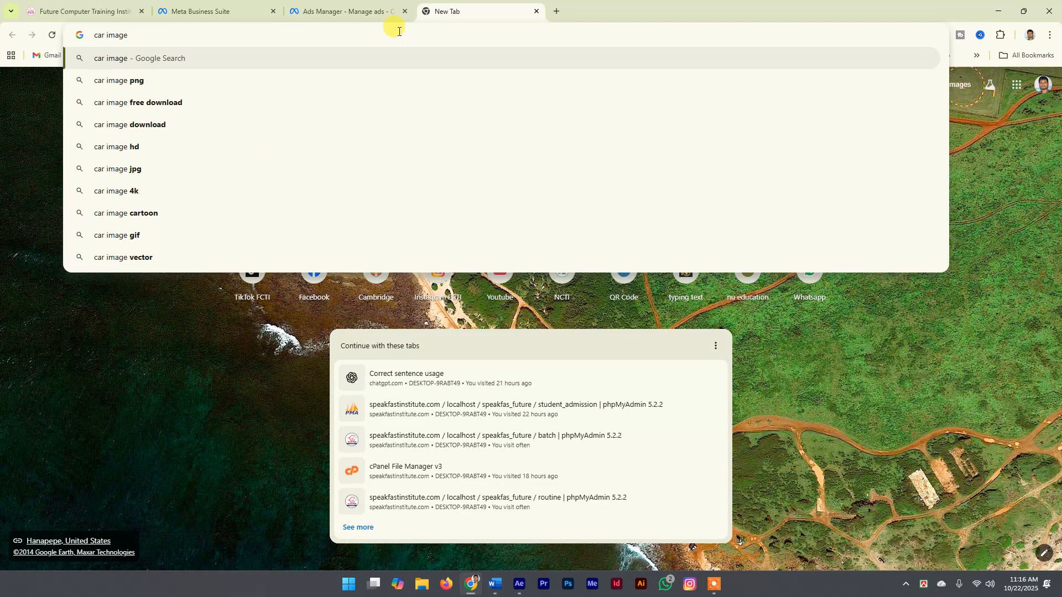
pyautogui.press('Down')
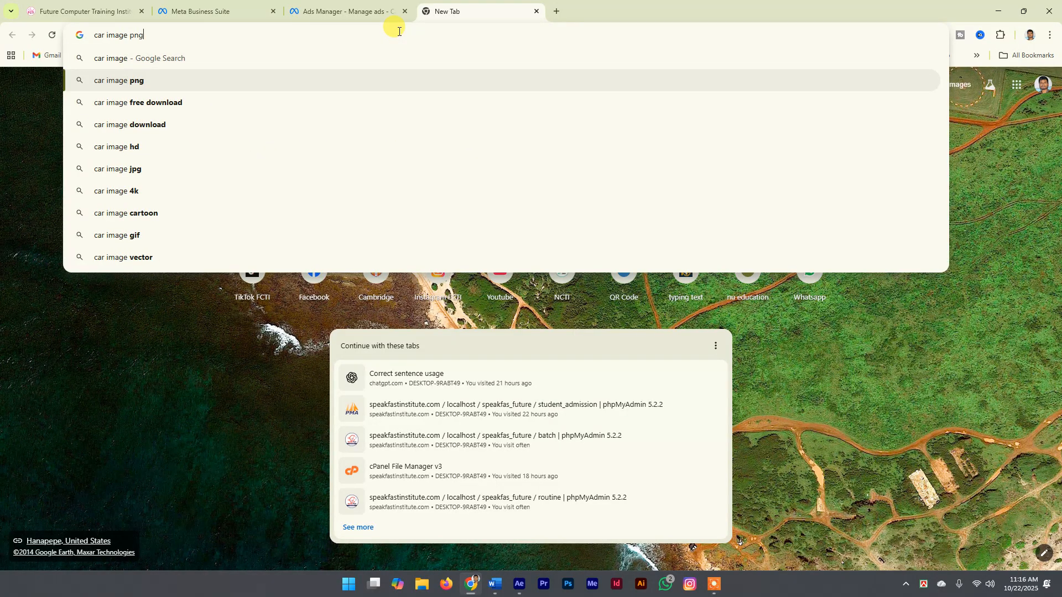
pyautogui.press('Return')
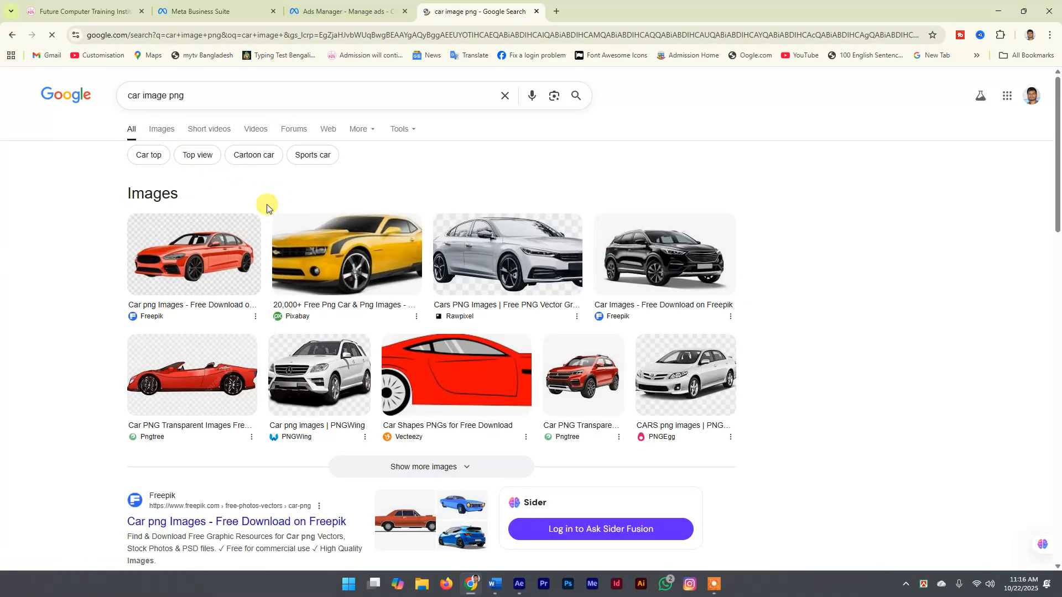
pyautogui.click(164, 129)
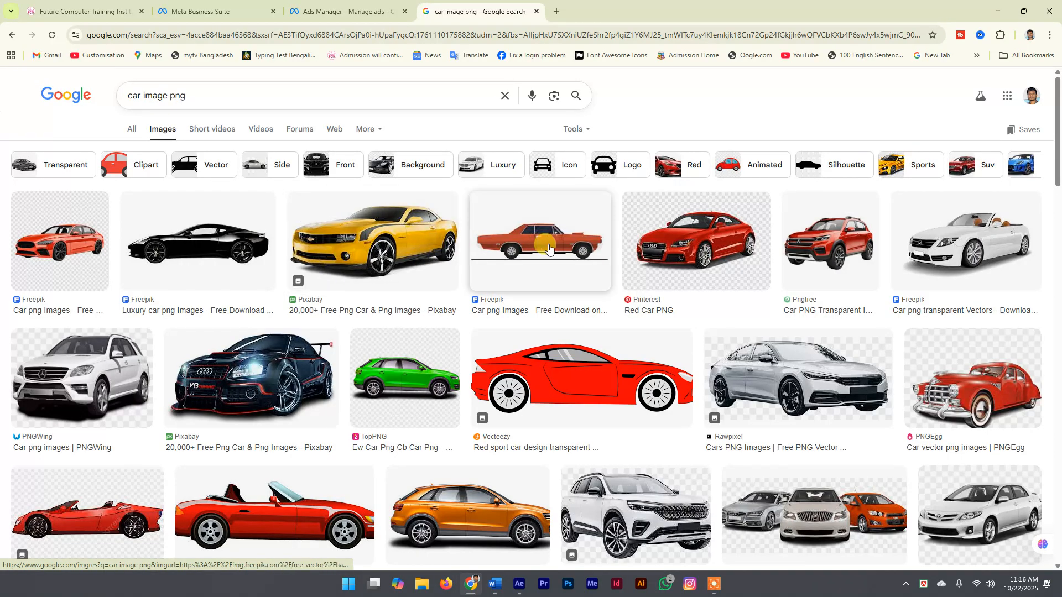
# Browse the car image results and open the TopPNG source page of the green car
pyautogui.scroll(-5, 443, 265)
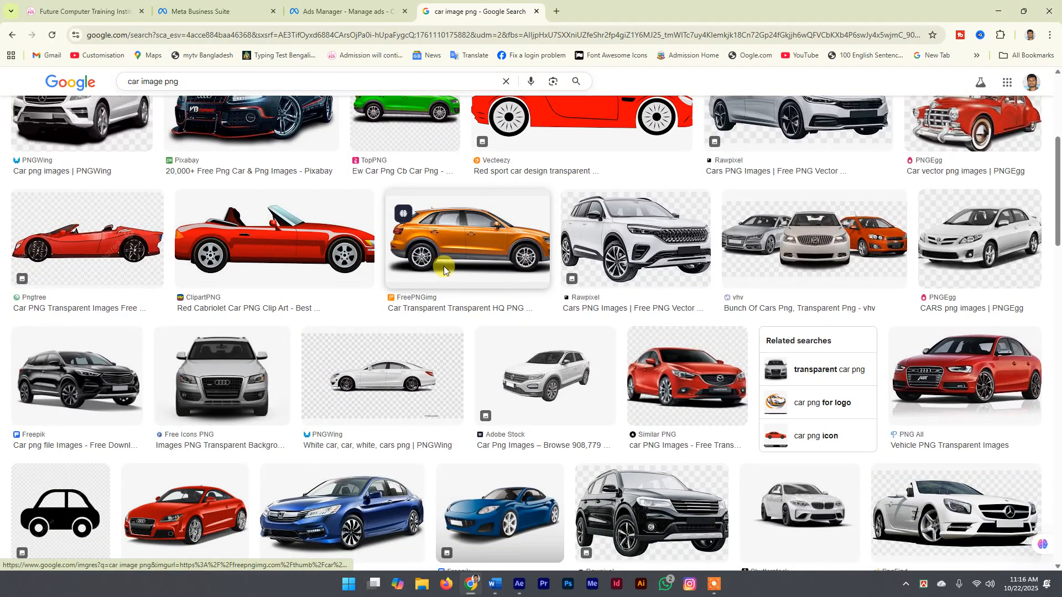
pyautogui.scroll(-2, 443, 269)
pyautogui.scroll(-2, 444, 270)
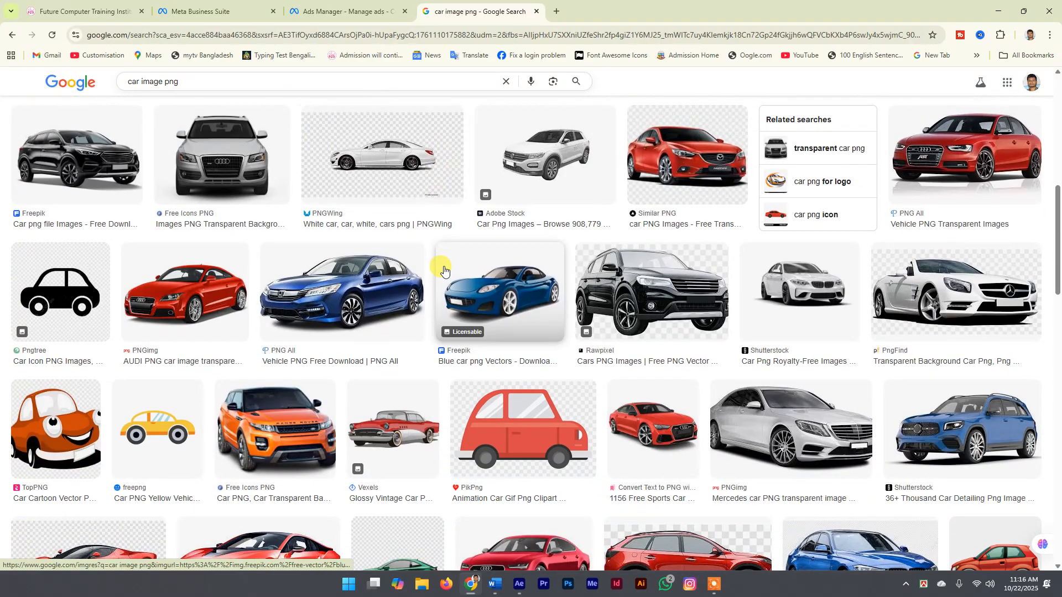
pyautogui.scroll(7, 444, 270)
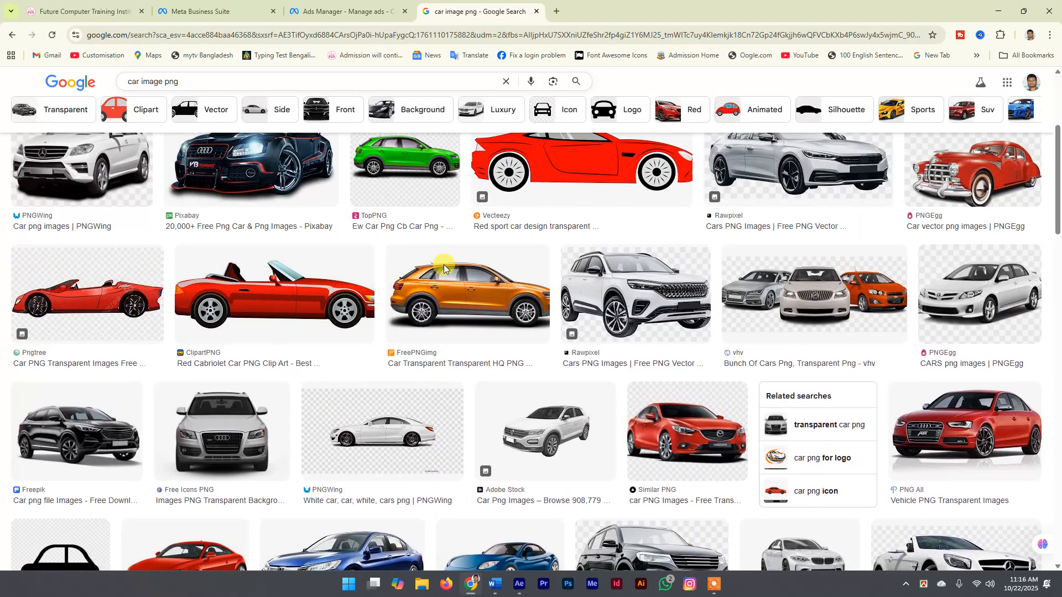
pyautogui.scroll(1, 443, 268)
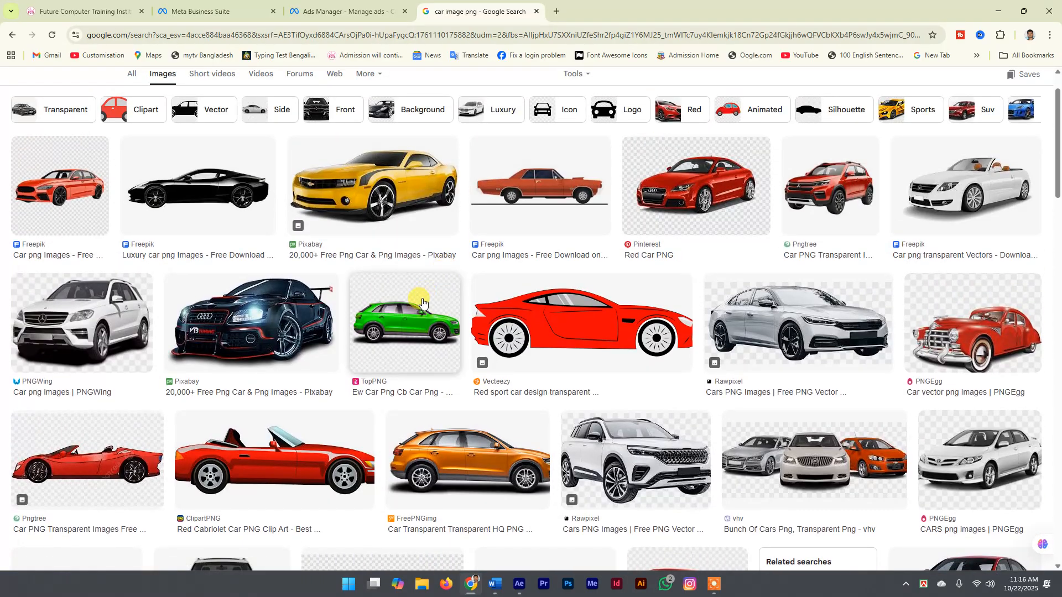
pyautogui.click(422, 302)
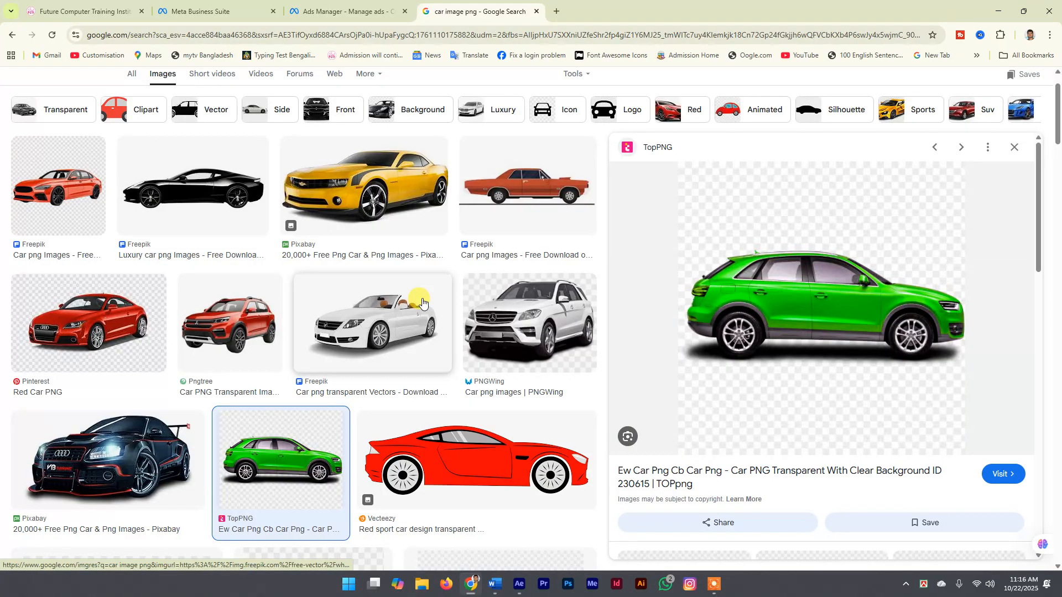
pyautogui.click(789, 302)
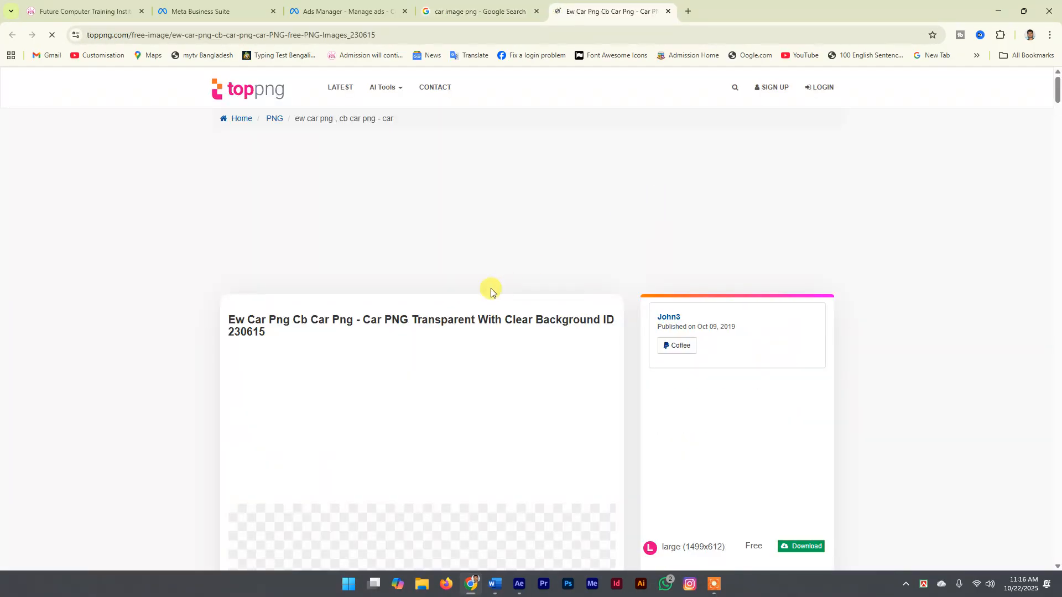
# Request the free large (1499x612) download of the green car PNG from its TopPNG page
pyautogui.scroll(-12, 470, 251)
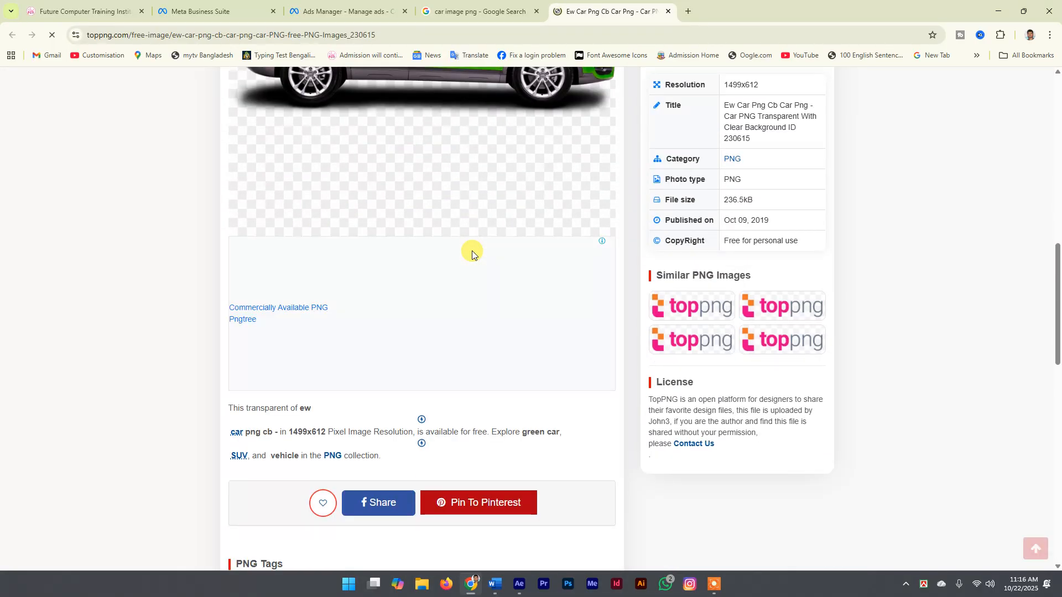
pyautogui.scroll(5, 473, 254)
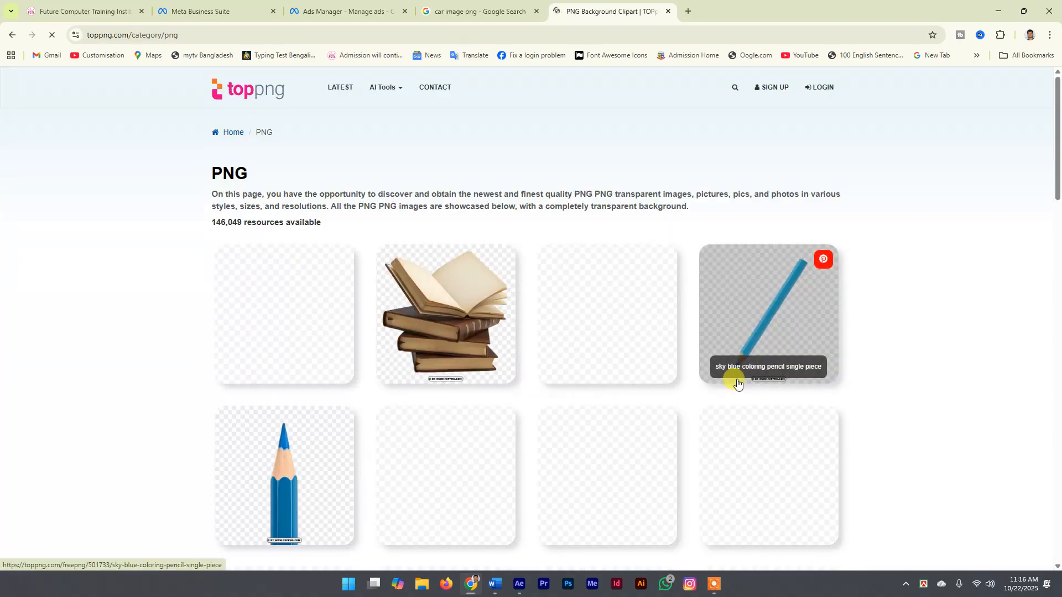
pyautogui.click(12, 34)
pyautogui.scroll(-6, 565, 237)
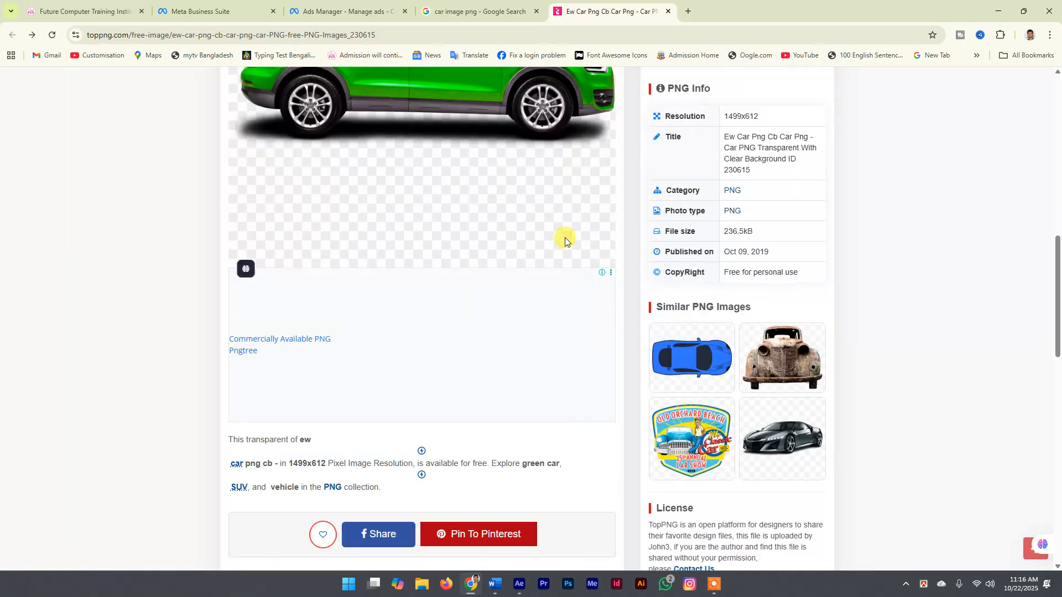
pyautogui.scroll(-4, 546, 234)
pyautogui.scroll(4, 546, 234)
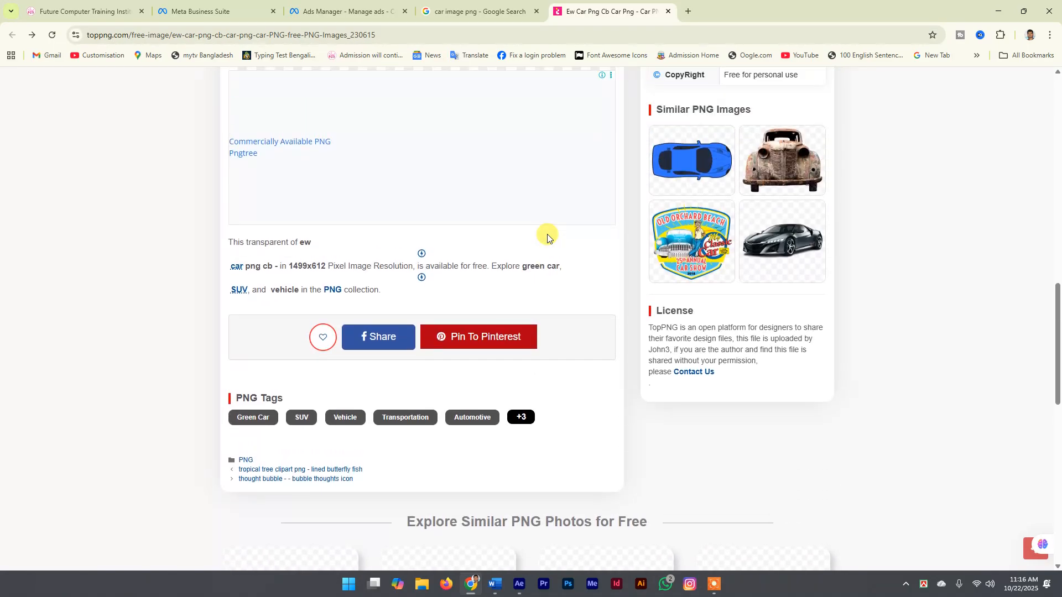
pyautogui.scroll(5, 547, 237)
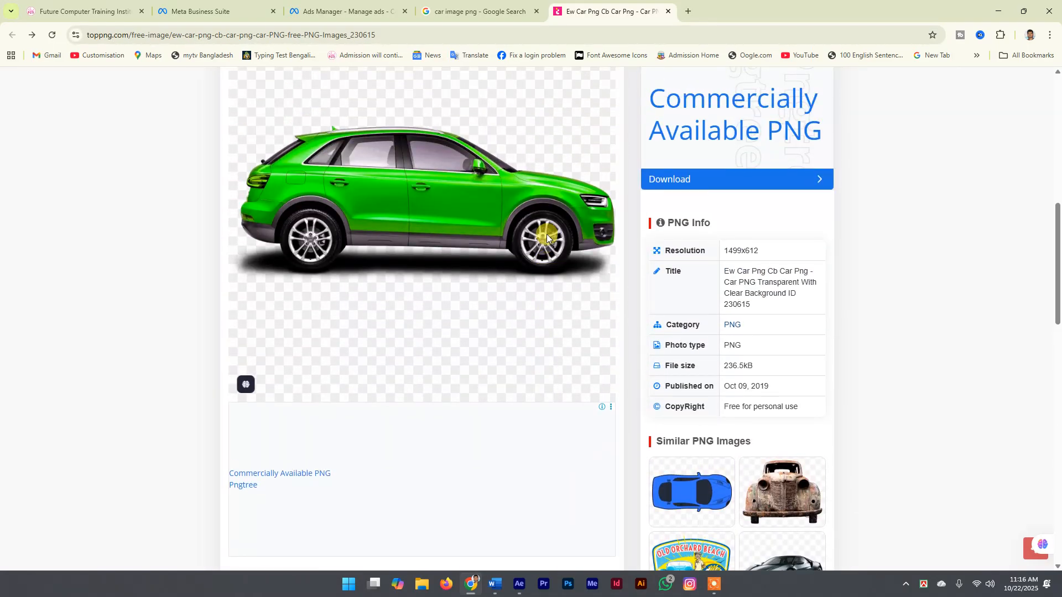
pyautogui.scroll(5, 706, 181)
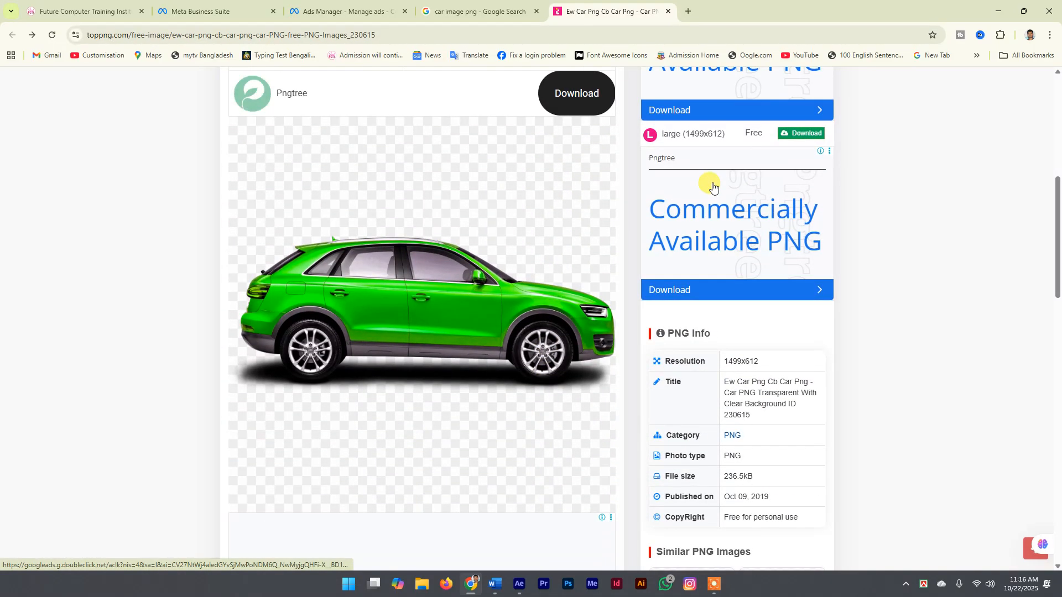
pyautogui.scroll(2, 712, 187)
pyautogui.scroll(-1, 712, 187)
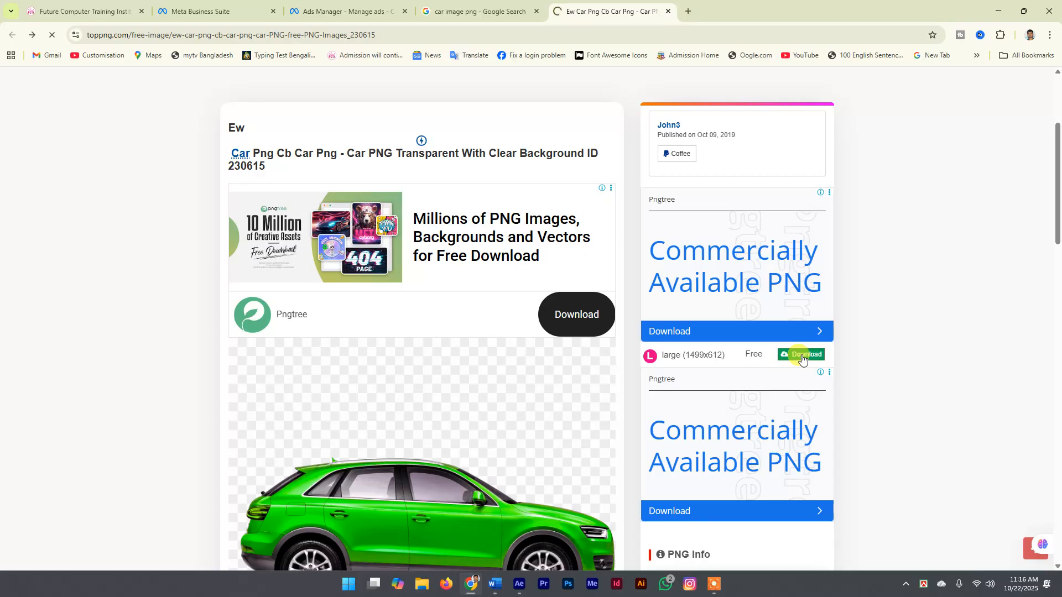
# Complete the reCAPTCHA check and save the green car PNG to the Desktop under its suggested file name
pyautogui.scroll(-2, 508, 270)
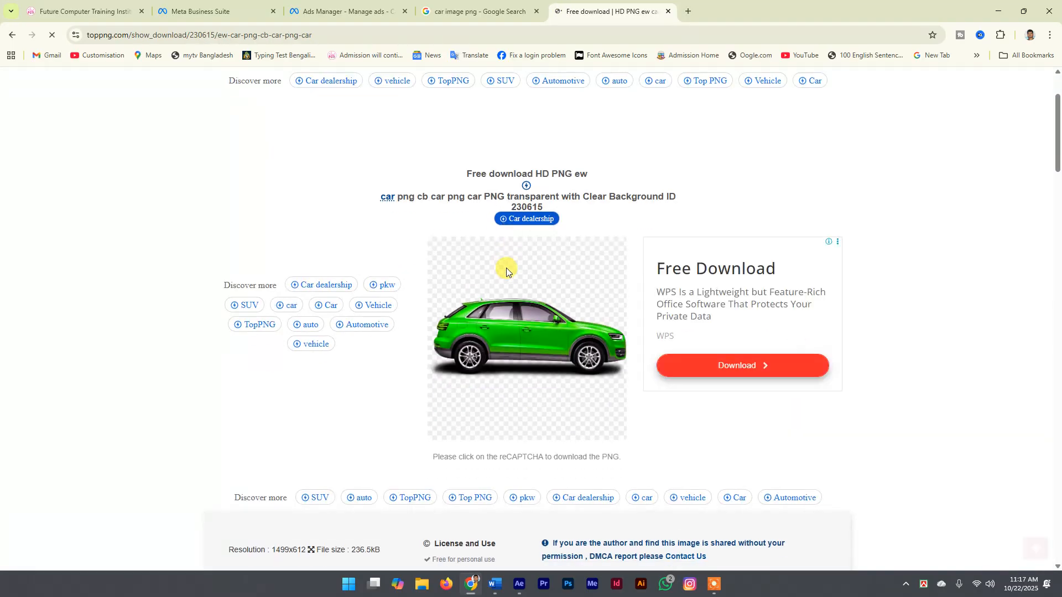
pyautogui.scroll(-2, 506, 267)
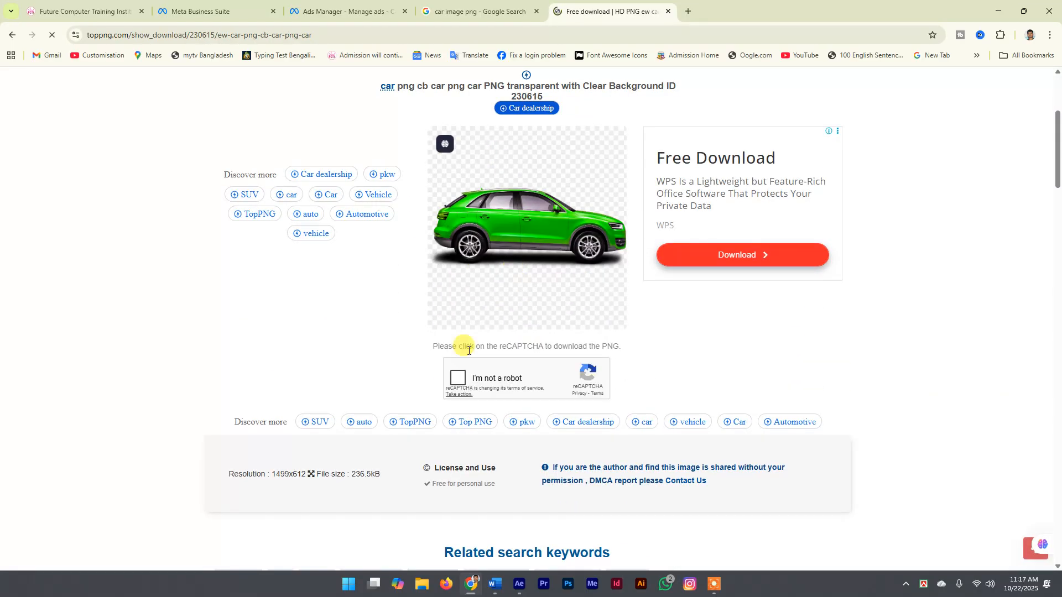
pyautogui.click(464, 380)
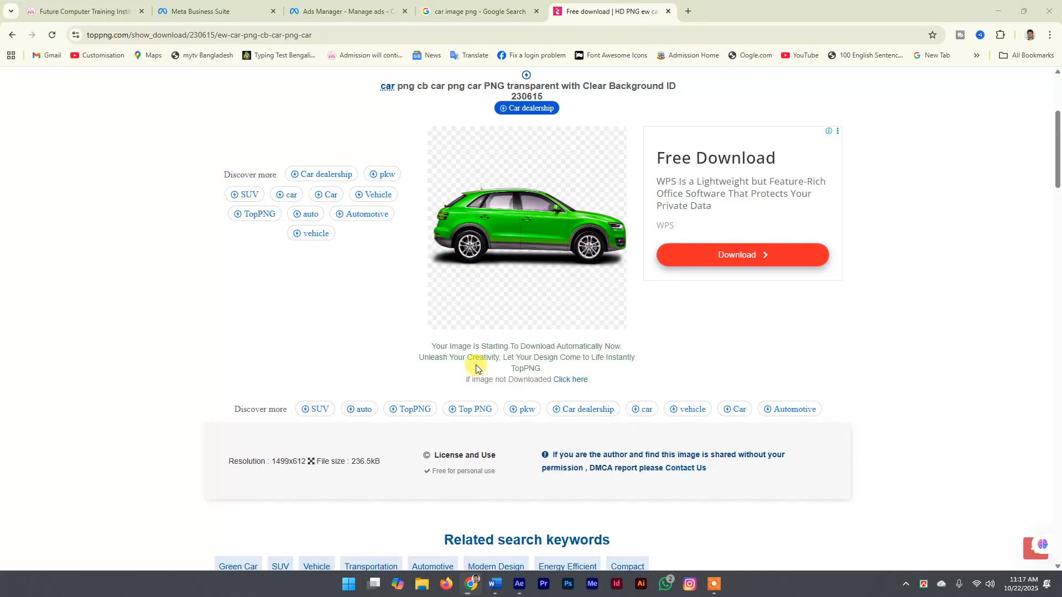
pyautogui.click(35, 126)
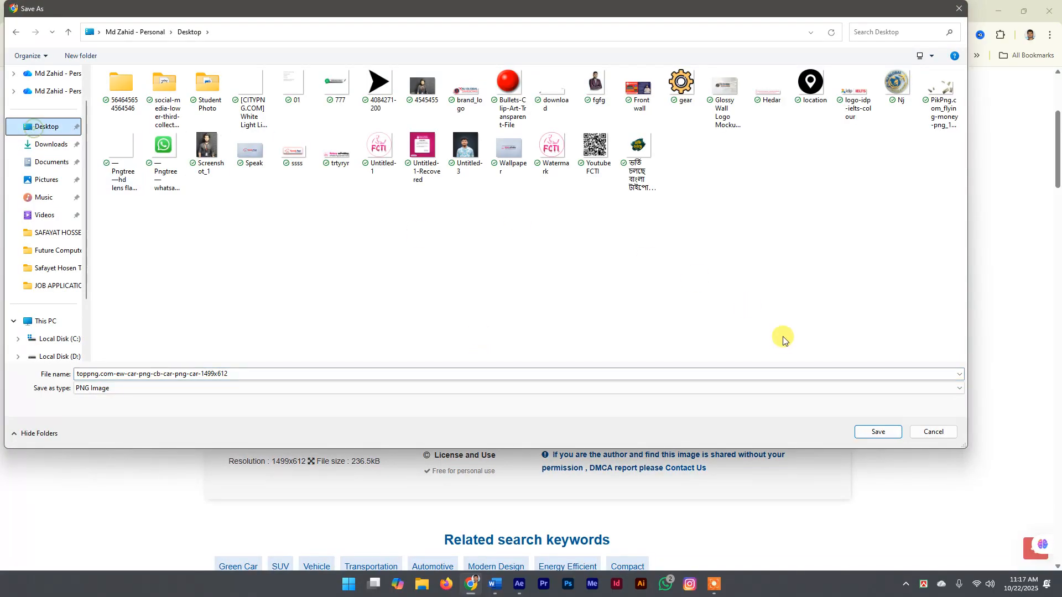
pyautogui.click(874, 431)
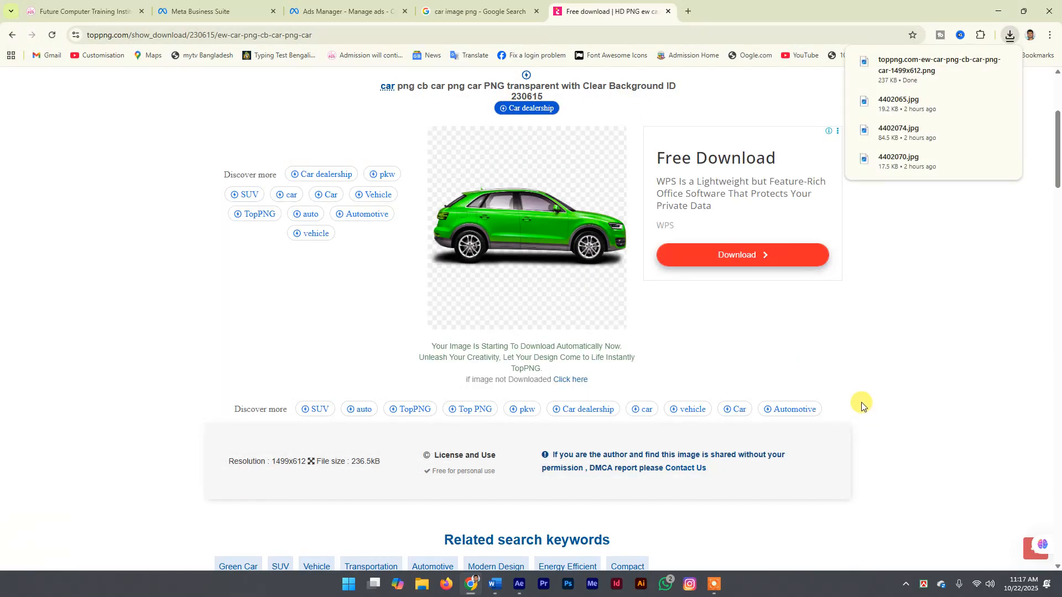
# Return to the car image search results, closing any extra TopPNG page opened from them
pyautogui.moveTo(319, 35); pyautogui.dragTo(34, 46)
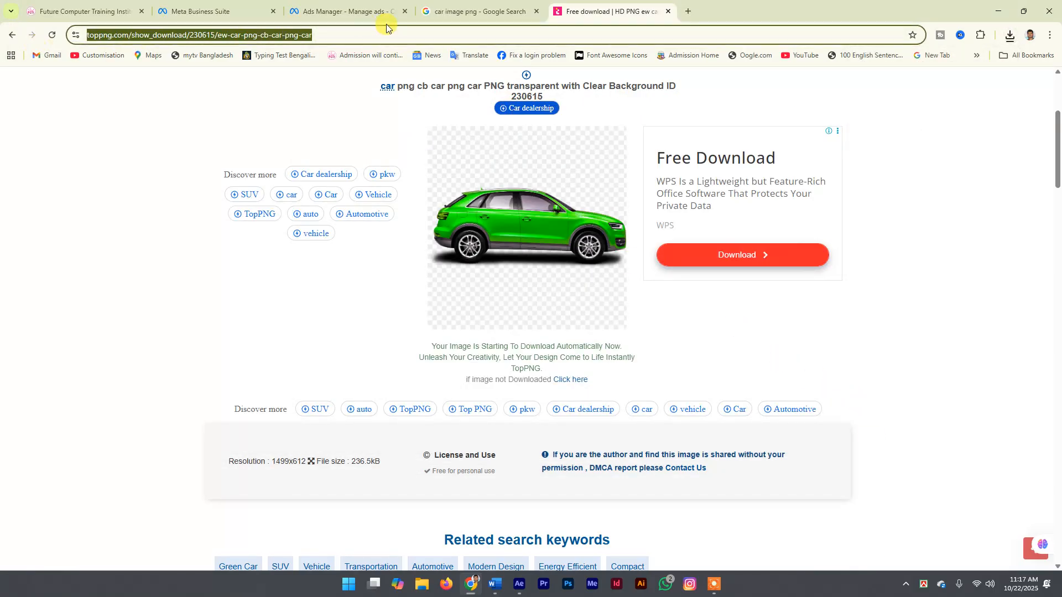
pyautogui.click(483, 8)
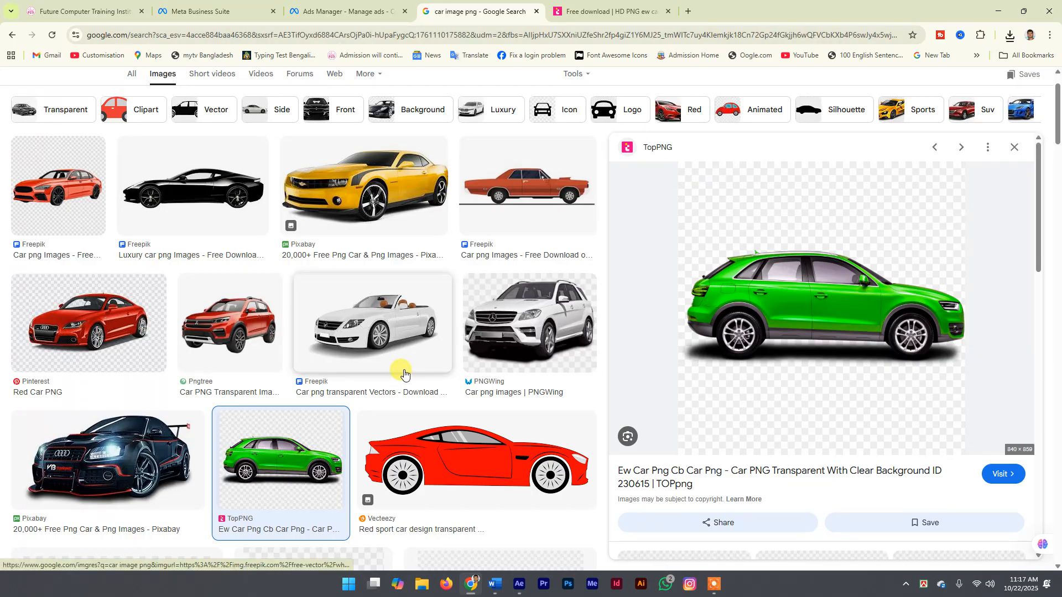
pyautogui.hotkey('ctrl', 'a')
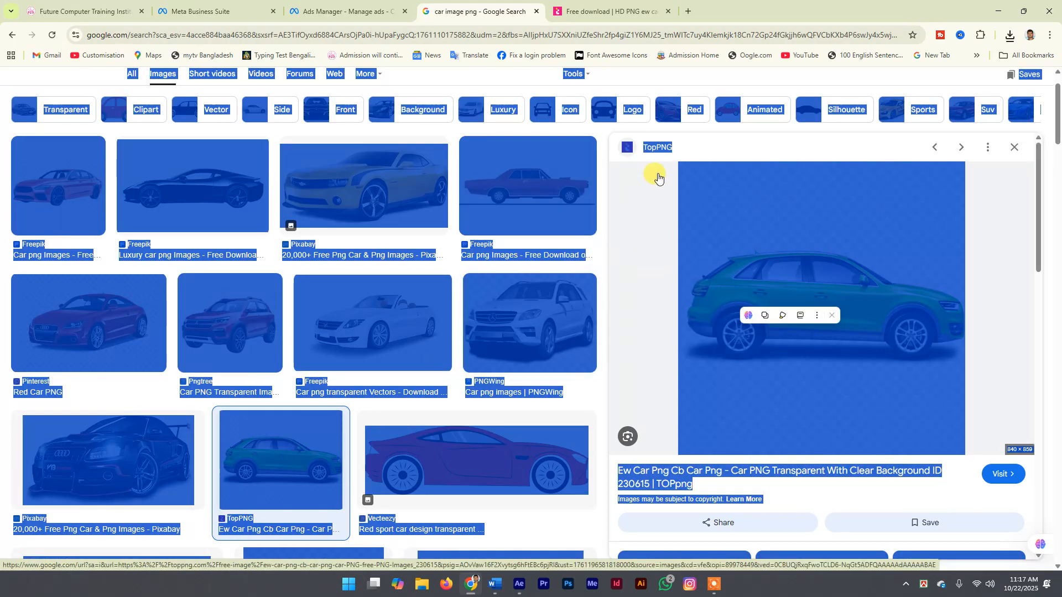
pyautogui.click(657, 237)
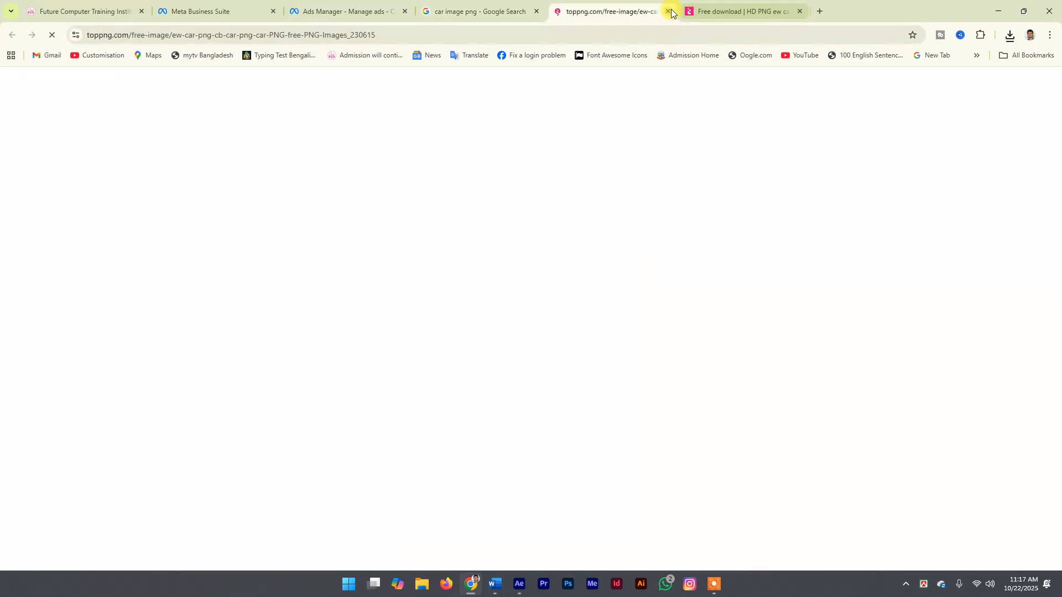
pyautogui.click(669, 10)
# Search Google for "paper whil" in place of the car query and show the image results
pyautogui.click(608, 33)
pyautogui.press('BackSpace')
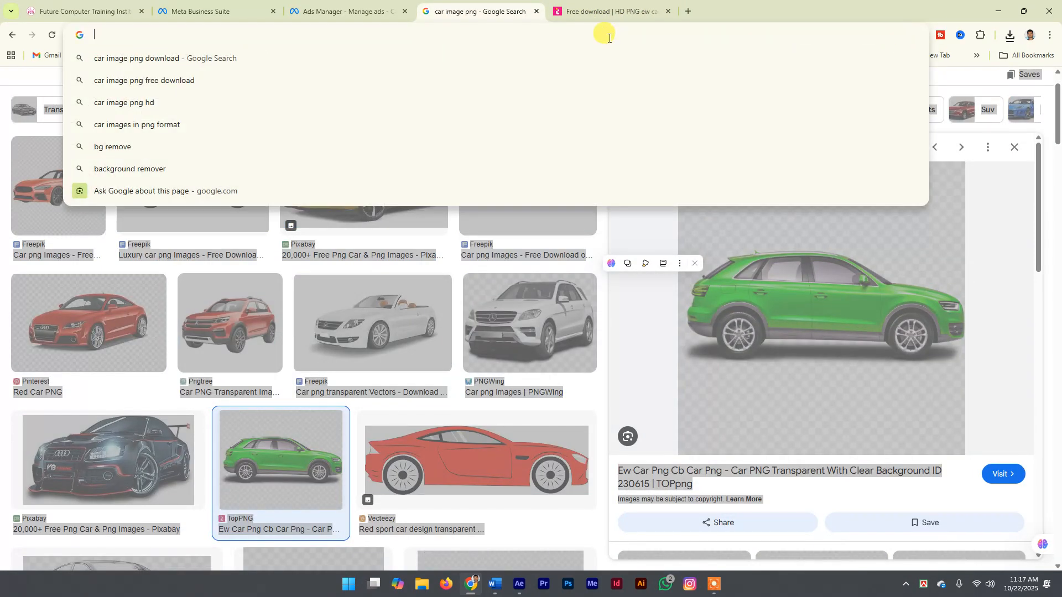
pyautogui.write('paper w')
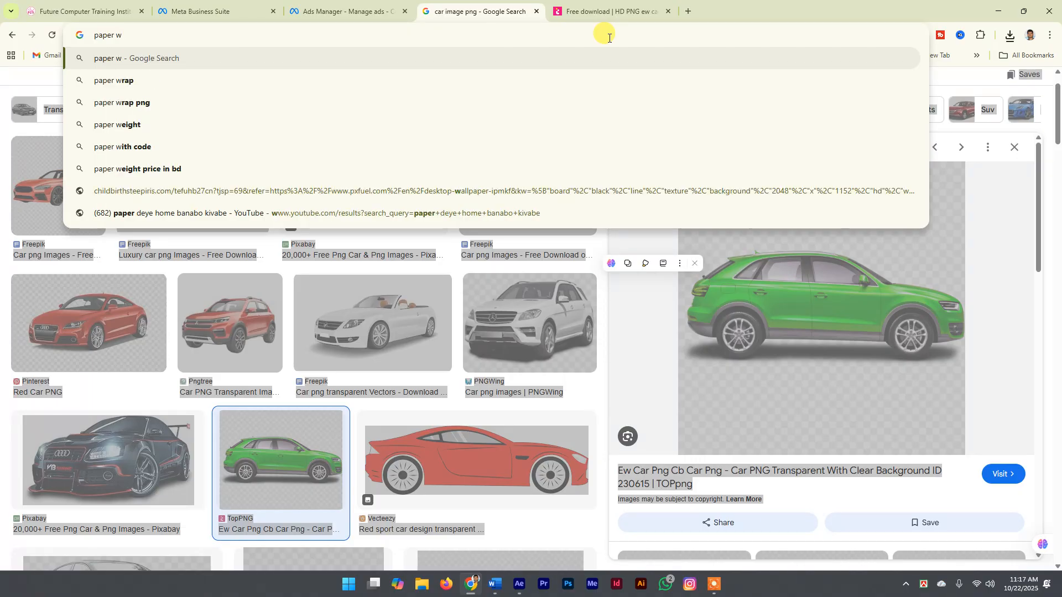
pyautogui.write('ei')
pyautogui.press('BackSpace')
pyautogui.press('BackSpace')
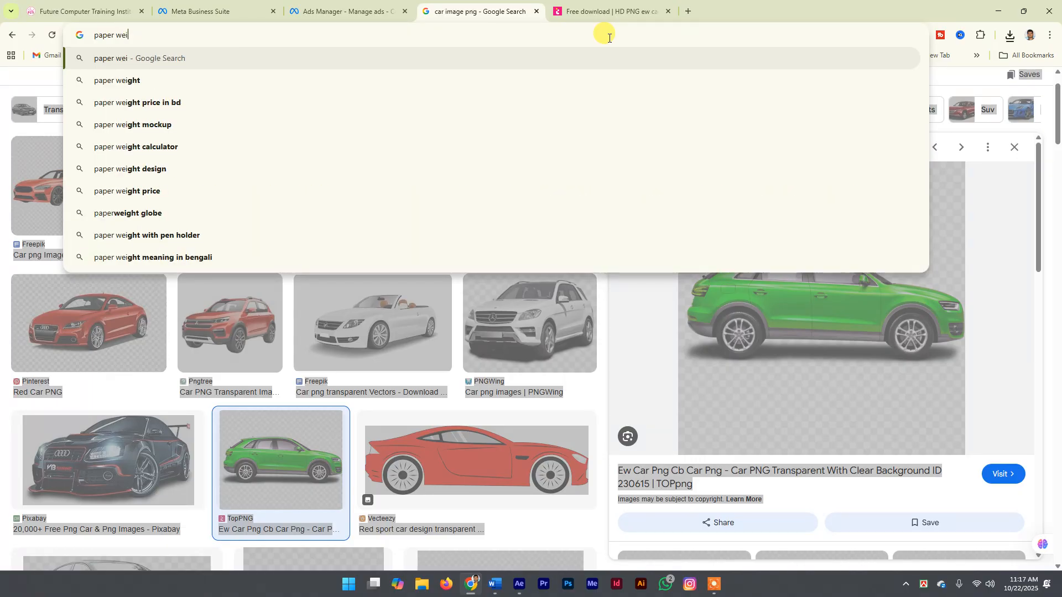
pyautogui.press('BackSpace')
pyautogui.write('hil')
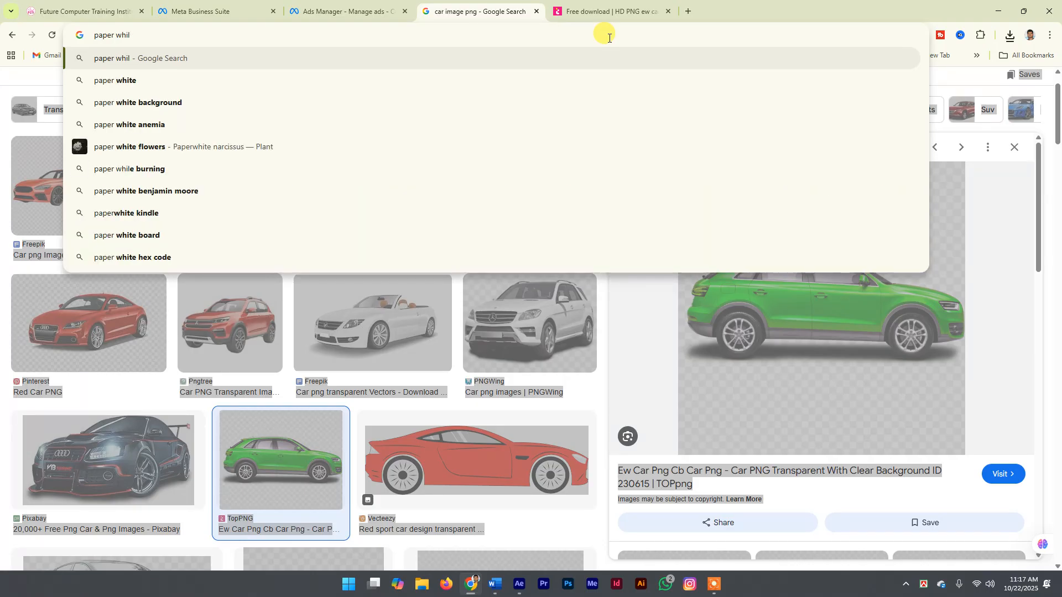
pyautogui.press('Return')
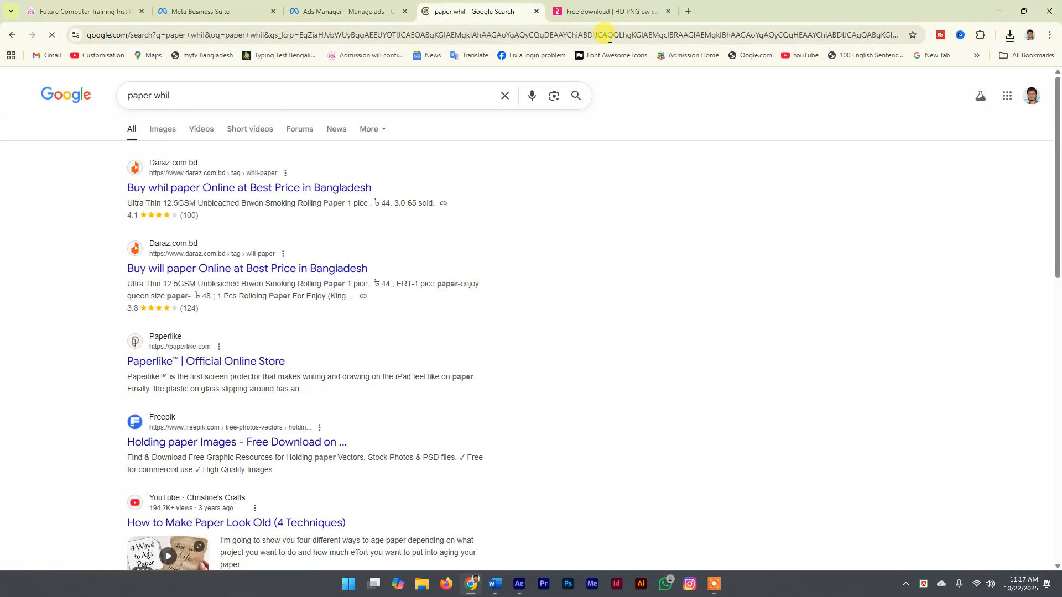
pyautogui.click(167, 132)
# Rerun the image search for "paper whil" and look over the results
pyautogui.click(188, 97)
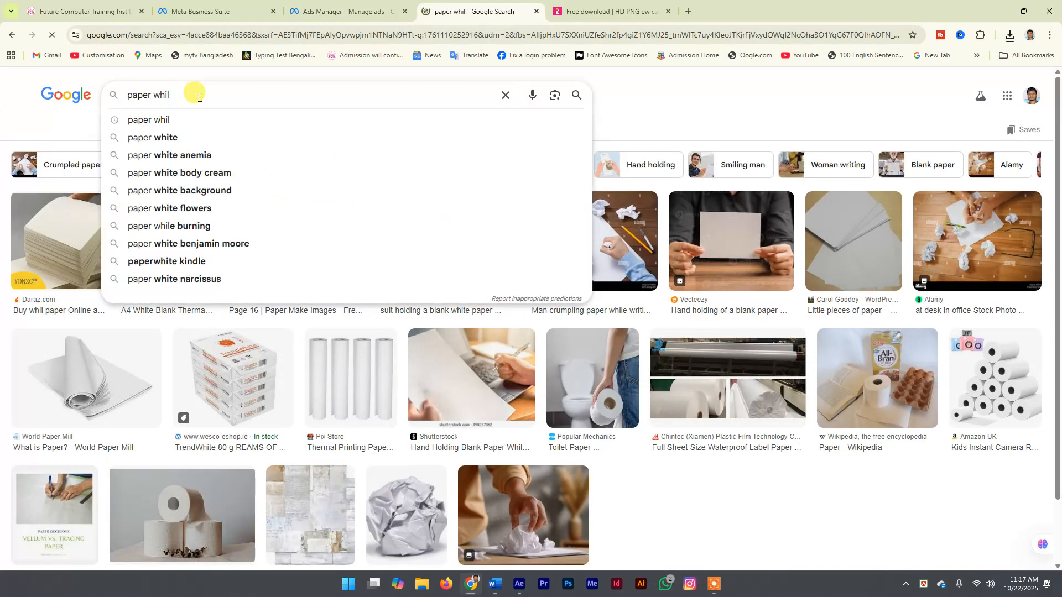
pyautogui.press('BackSpace')
pyautogui.press('BackSpace')
pyautogui.press('BackSpace')
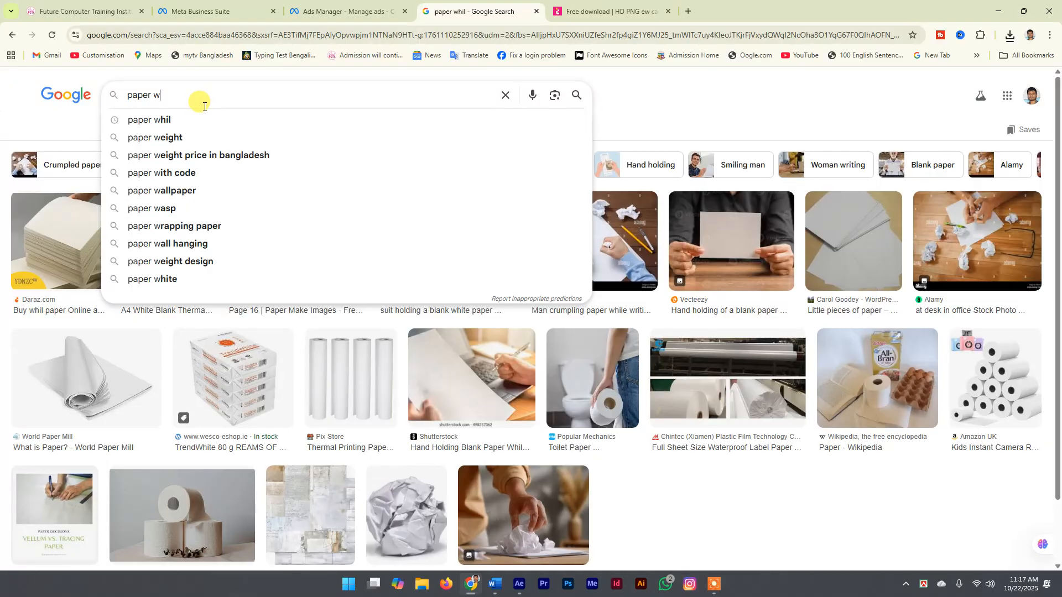
pyautogui.press('BackSpace')
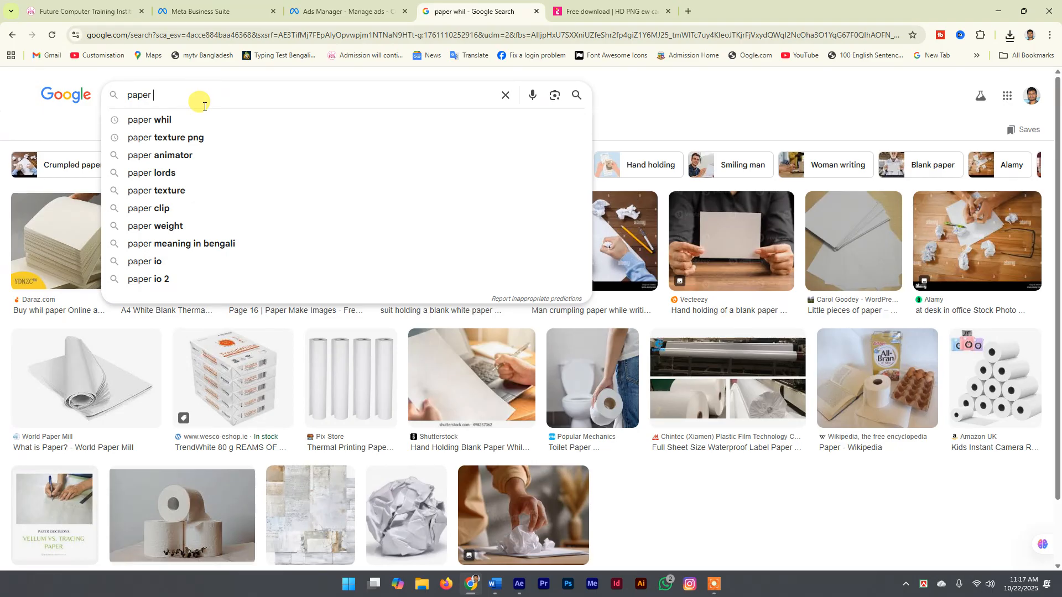
pyautogui.write('whil')
pyautogui.press('Return')
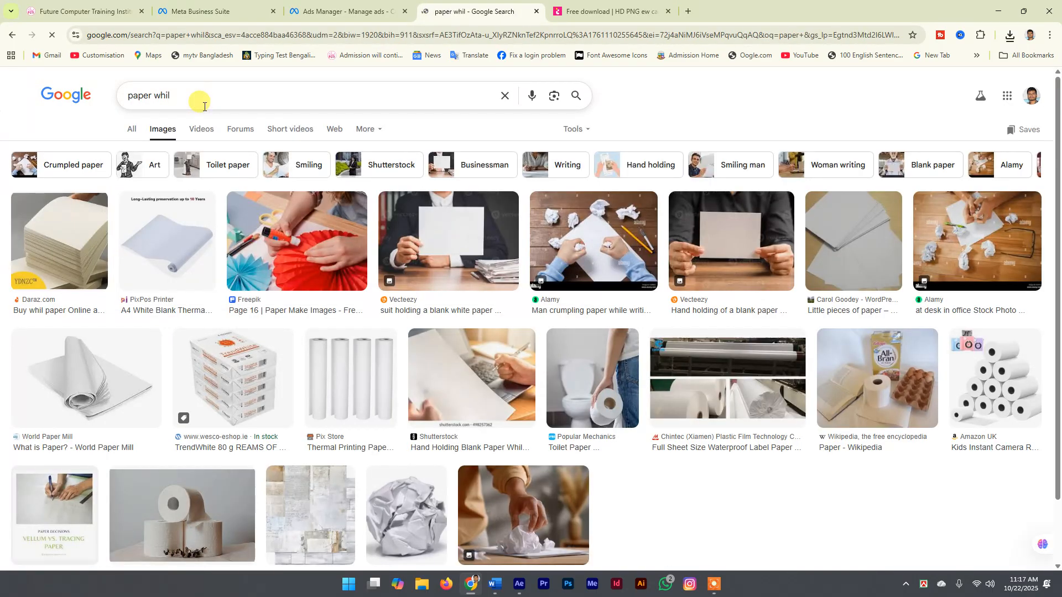
pyautogui.scroll(-2, 207, 102)
pyautogui.scroll(2, 161, 94)
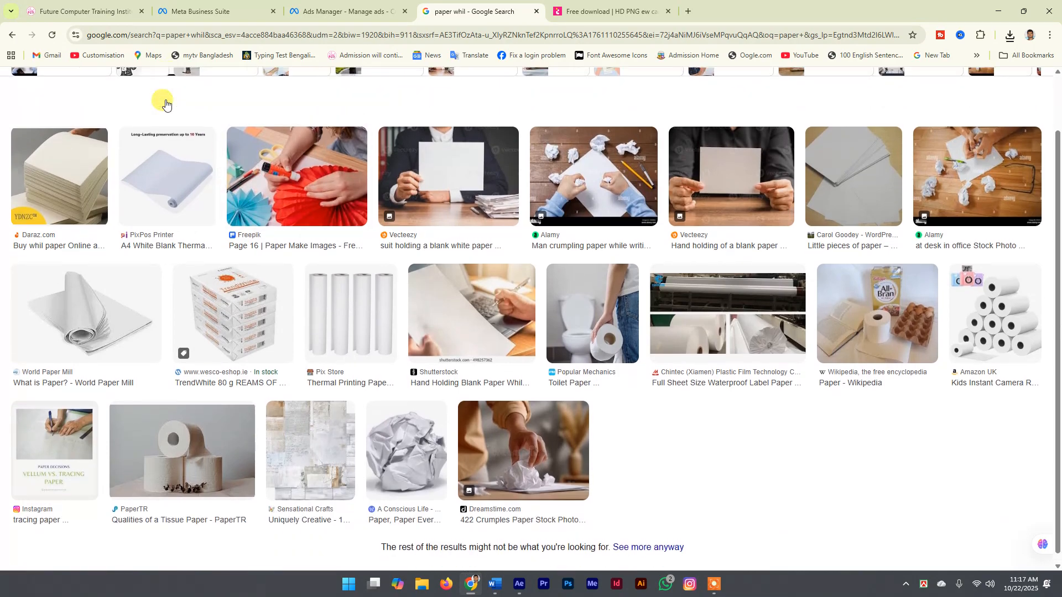
# Correct the image query to the suggested "paper wheel" and narrow it to "paper wheel png"
pyautogui.click(184, 90)
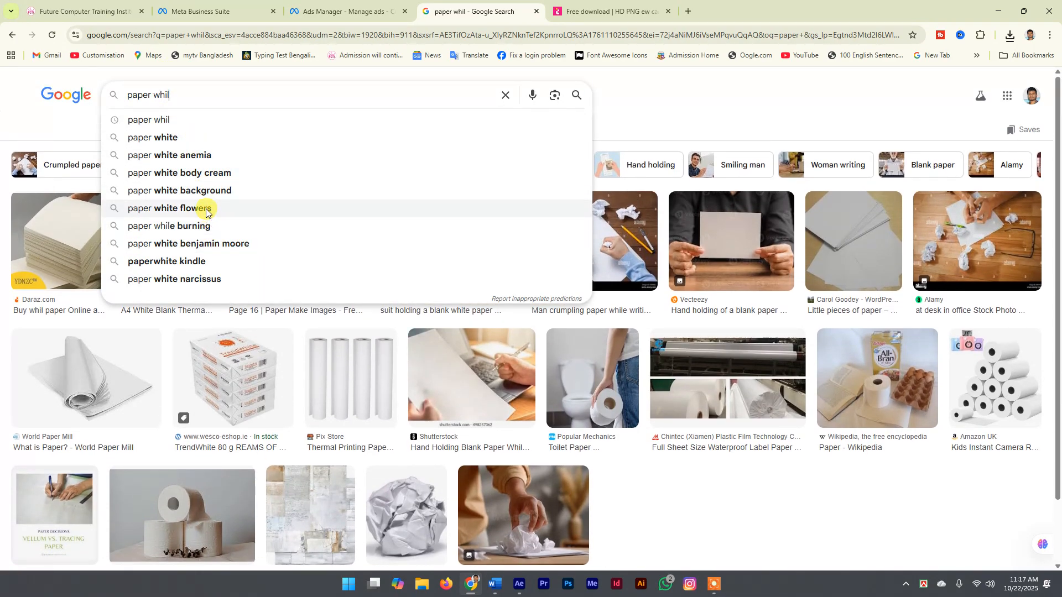
pyautogui.press('BackSpace')
pyautogui.press('BackSpace')
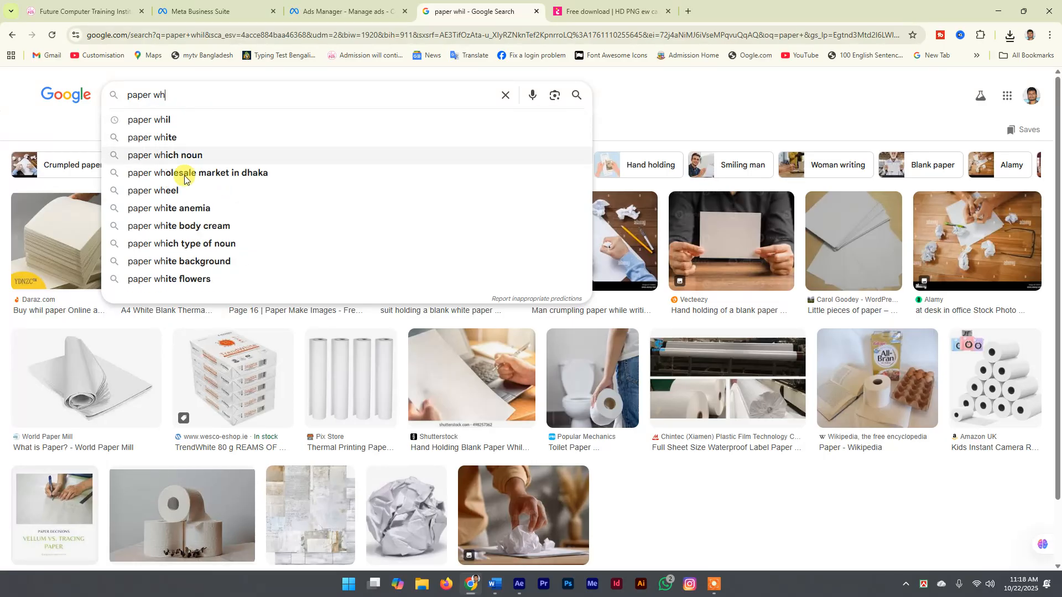
pyautogui.click(182, 189)
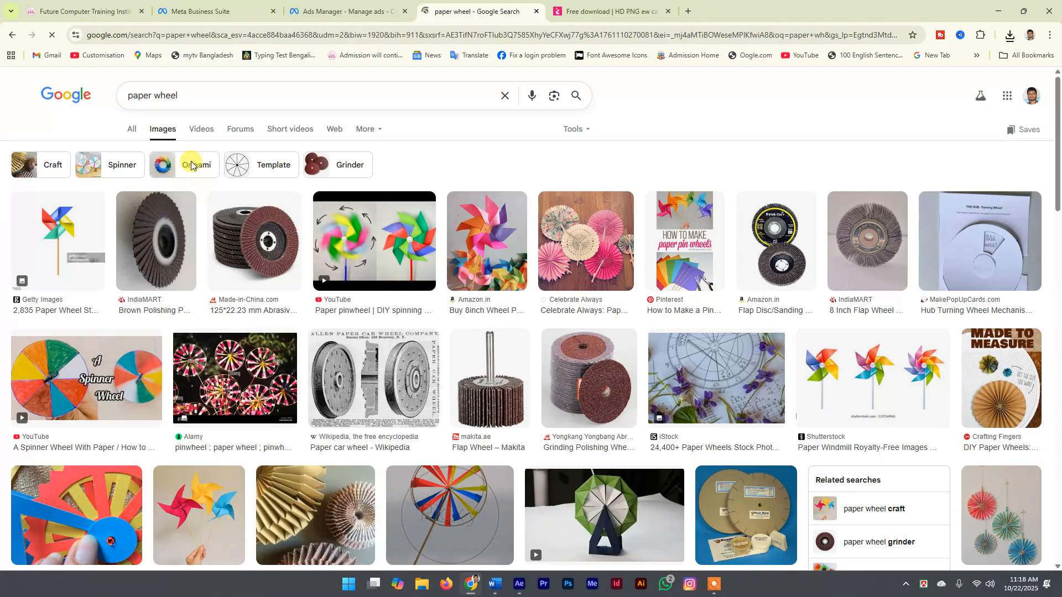
pyautogui.click(218, 86)
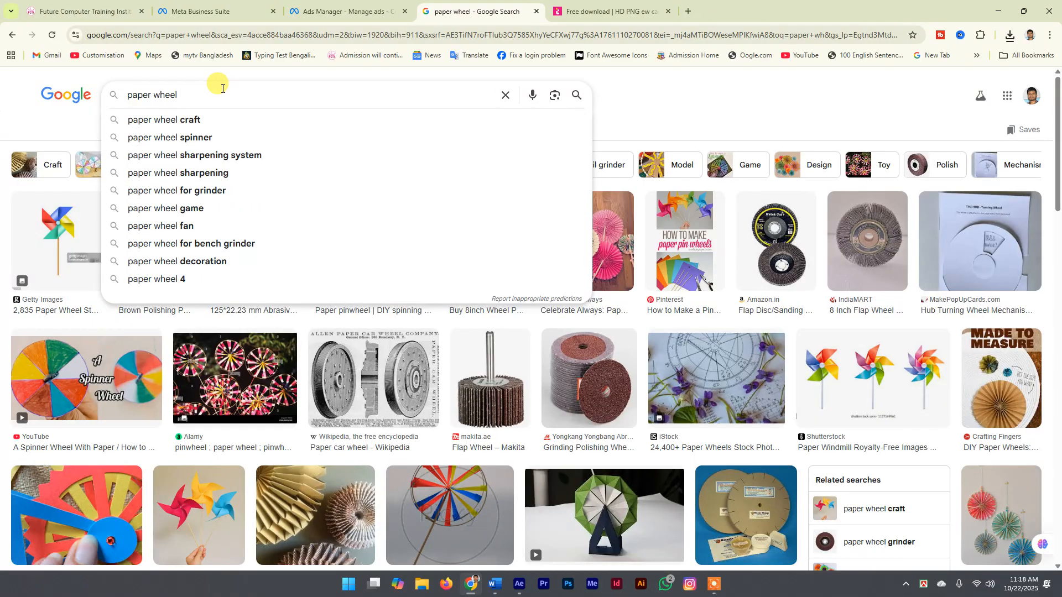
pyautogui.write('png')
pyautogui.press('Return')
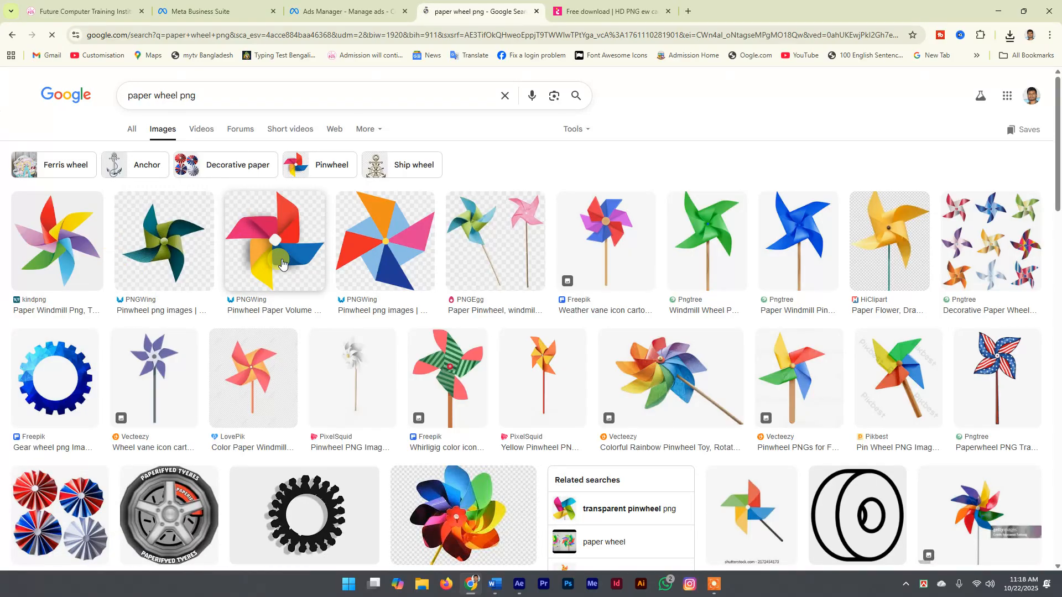
# Visit PNGWing from the teal and green pinwheel result and open that pinwheel's own page there
pyautogui.click(150, 251)
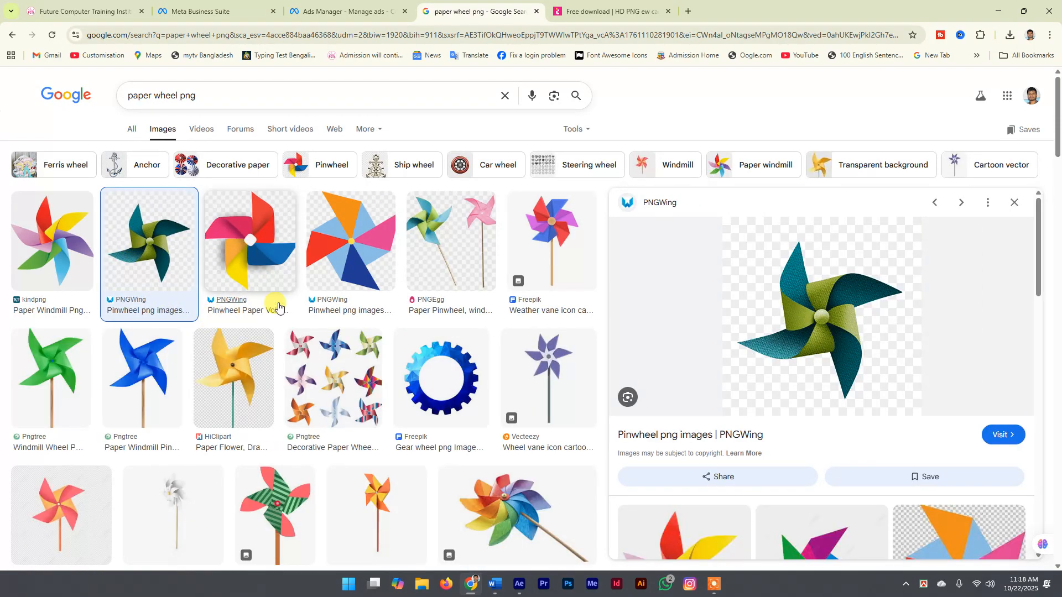
pyautogui.click(812, 315)
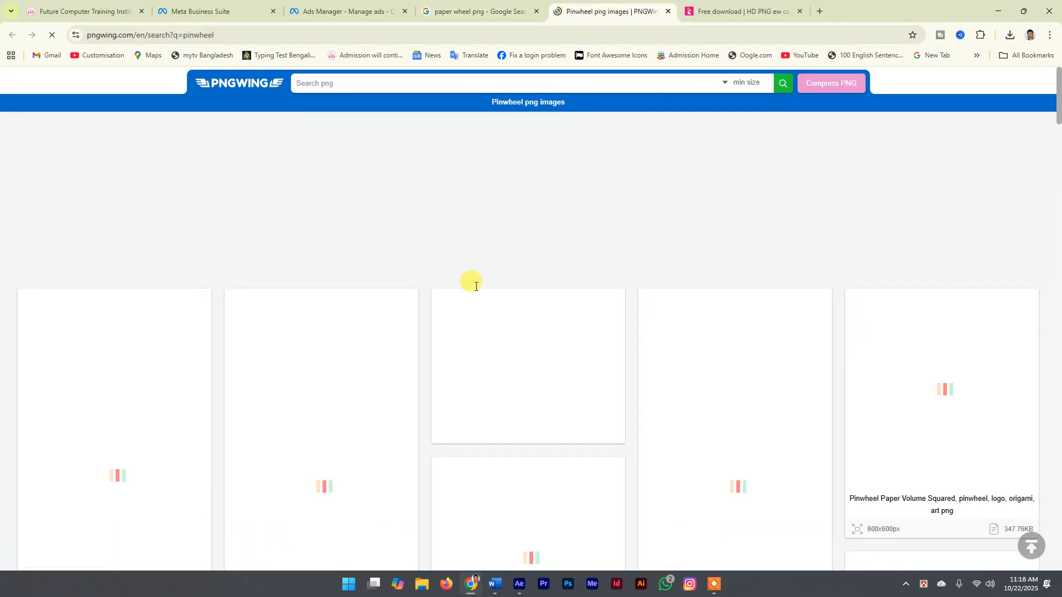
pyautogui.scroll(-2, 349, 347)
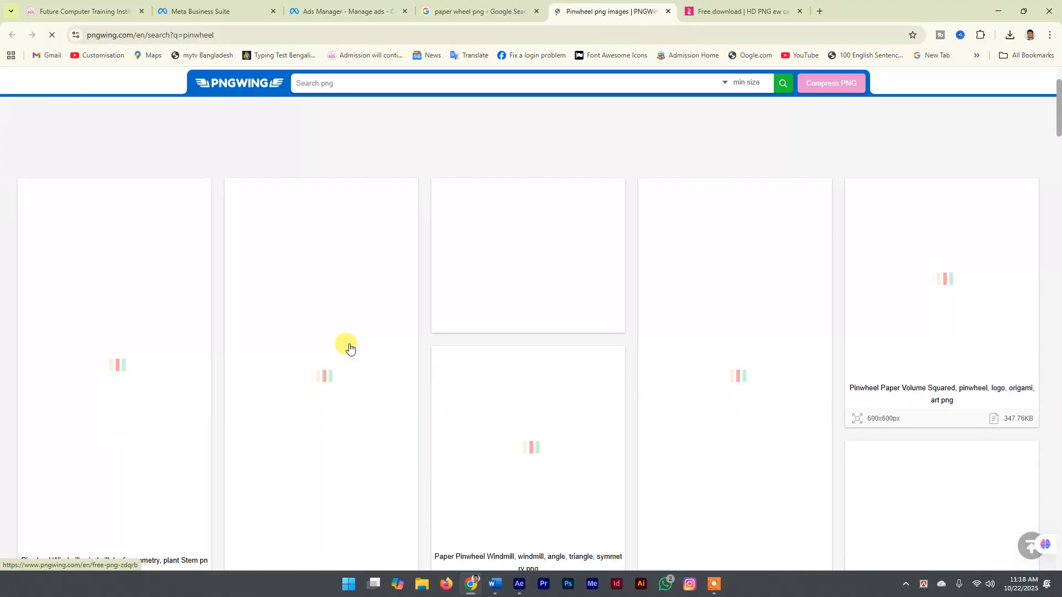
pyautogui.scroll(-2, 349, 348)
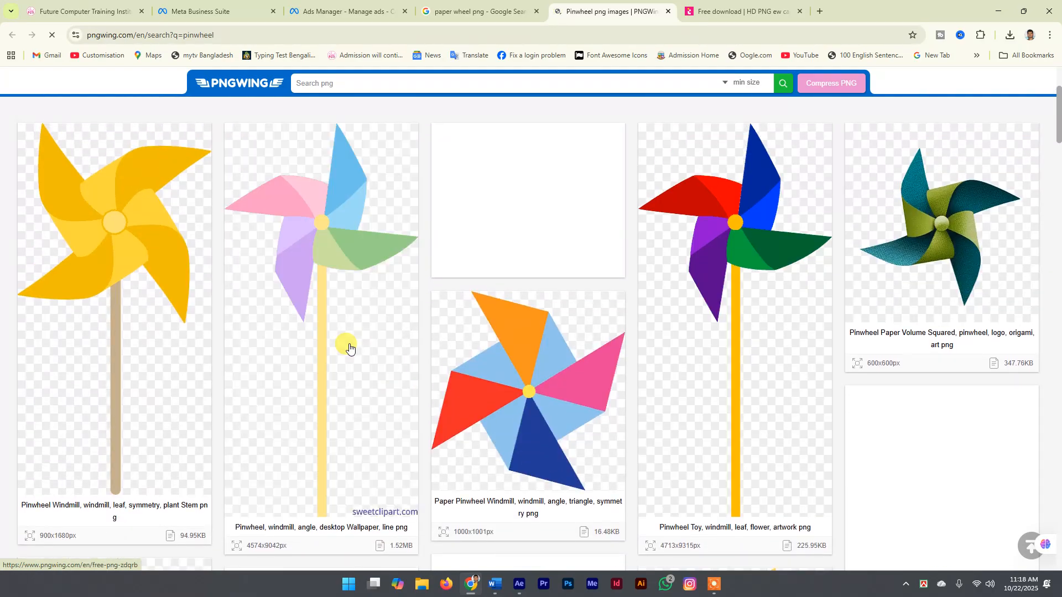
pyautogui.scroll(-2, 452, 334)
pyautogui.click(453, 334)
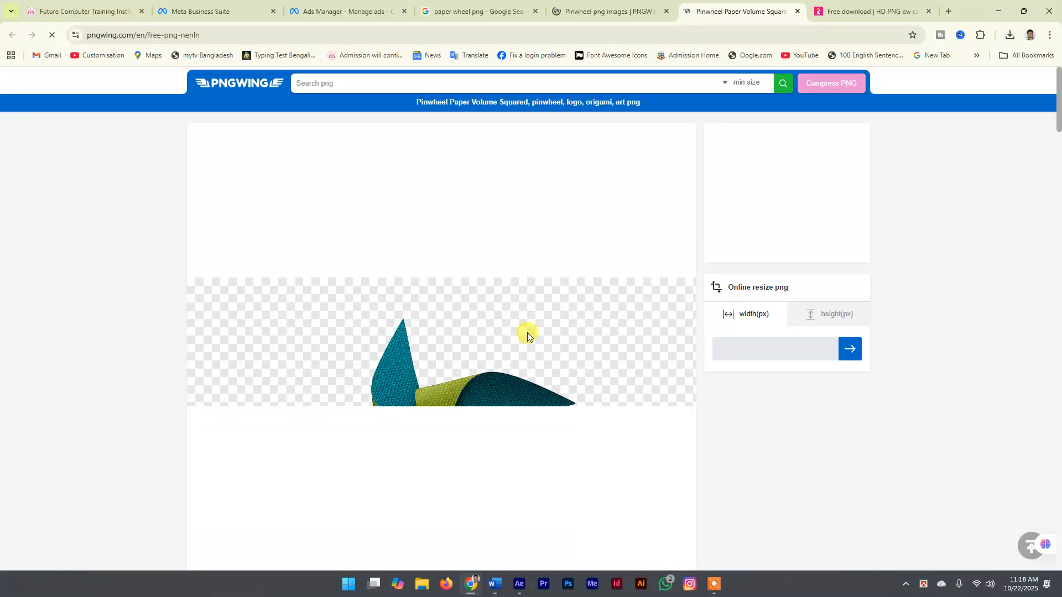
# Request the download of the 600x600 px pinwheel PNG and start its letter-order verification
pyautogui.scroll(-3, 580, 320)
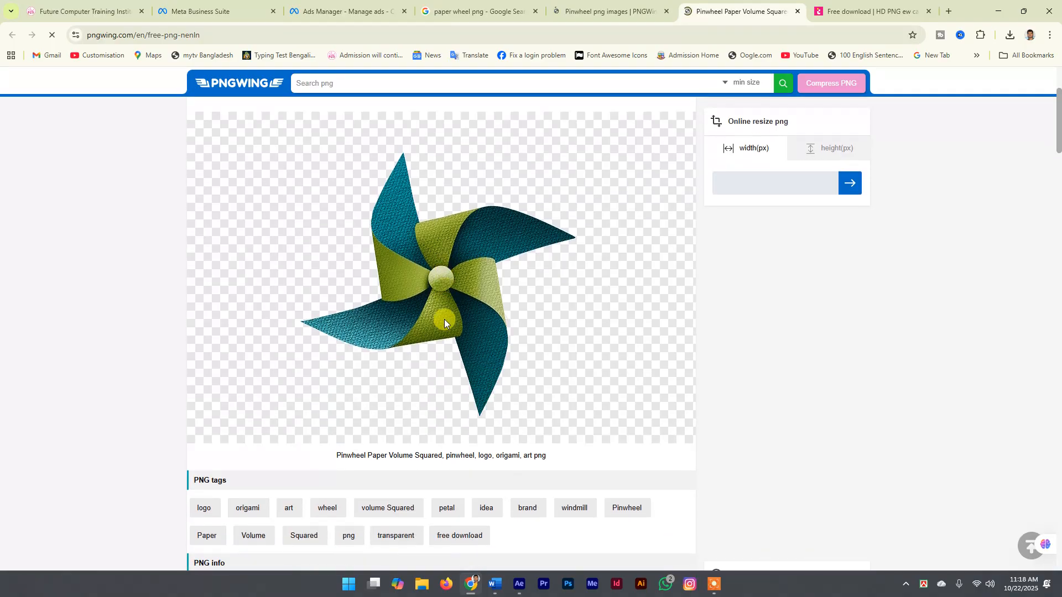
pyautogui.scroll(-6, 444, 318)
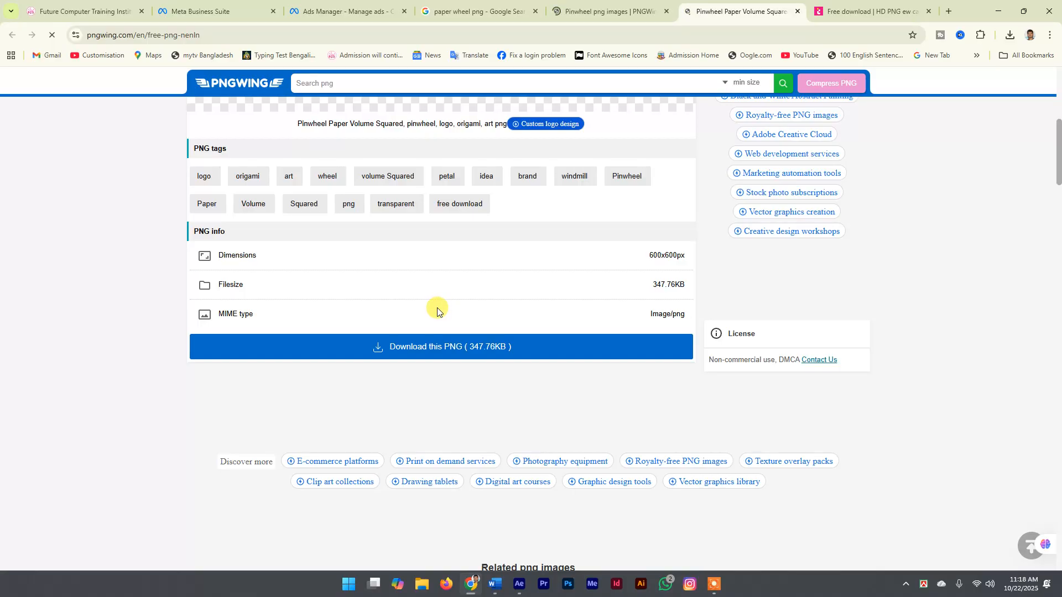
pyautogui.click(470, 349)
pyautogui.scroll(-2, 558, 243)
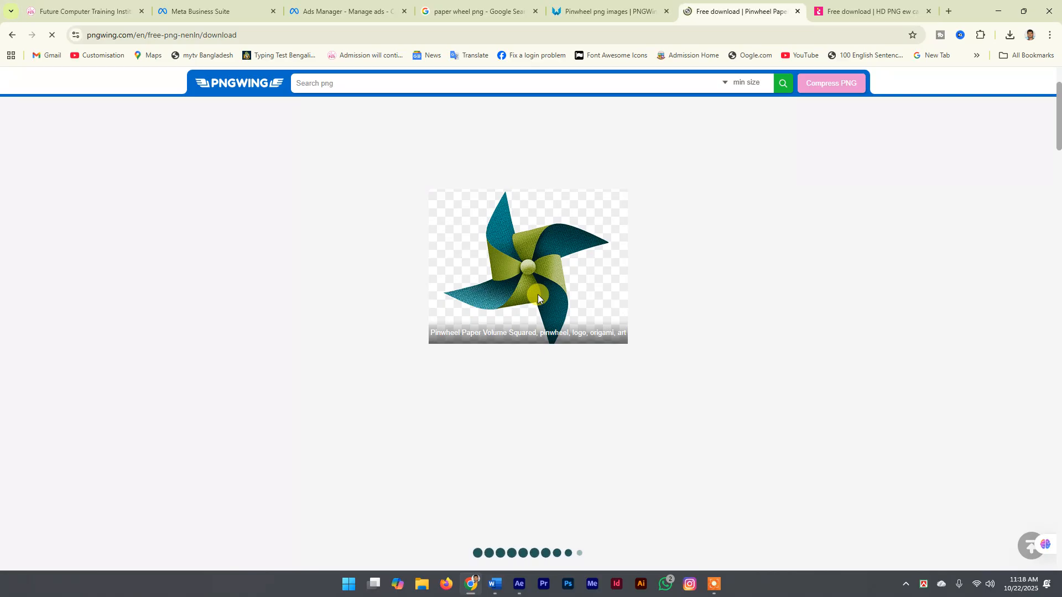
pyautogui.scroll(-1, 538, 294)
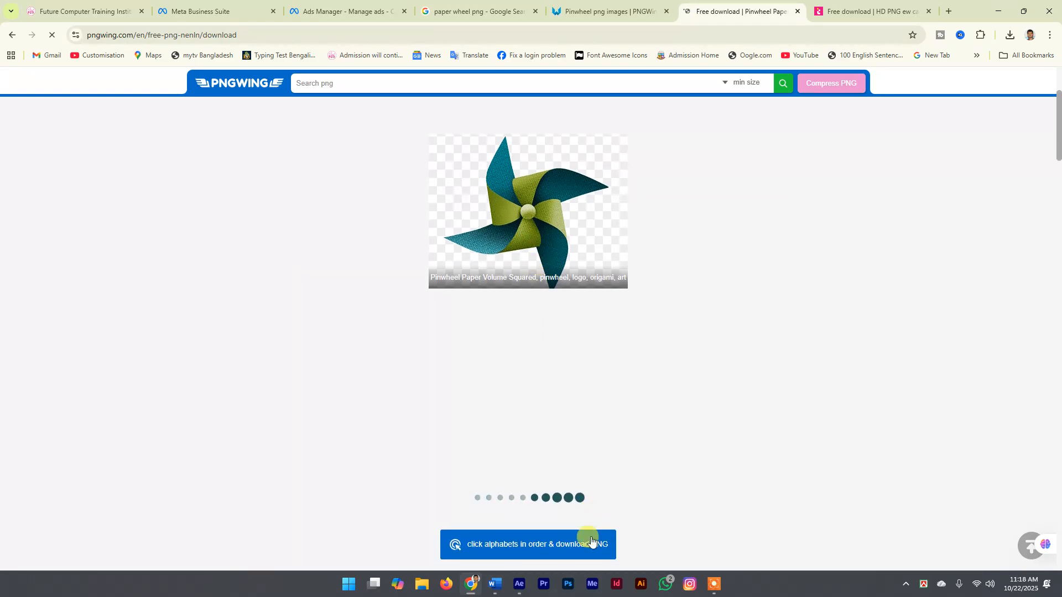
pyautogui.click(590, 542)
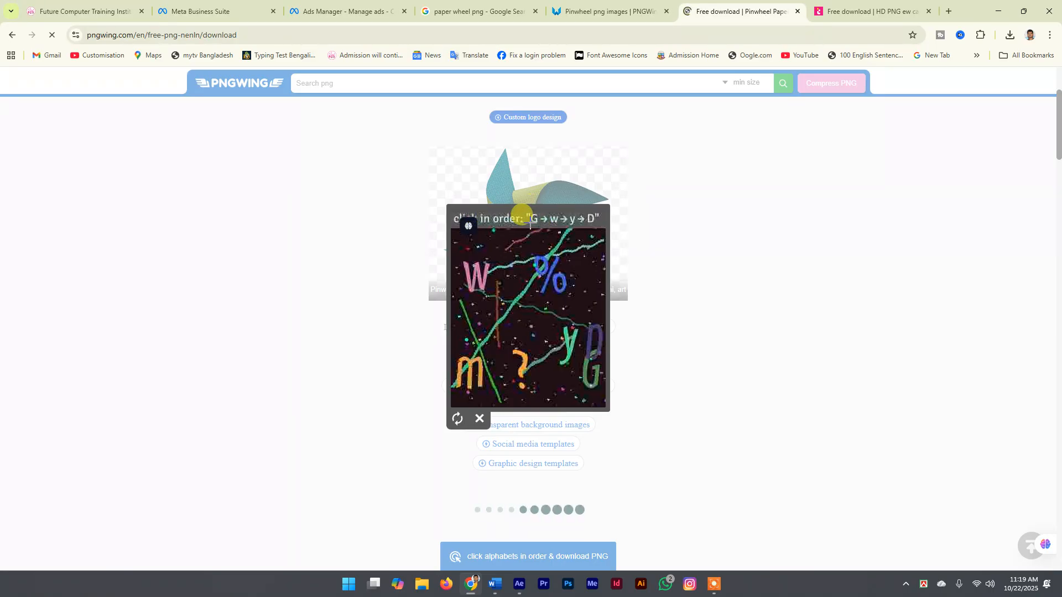
# Complete the letter-order check and save the pinwheel PNG to the Desktop under its suggested file name
pyautogui.click(592, 377)
pyautogui.click(479, 279)
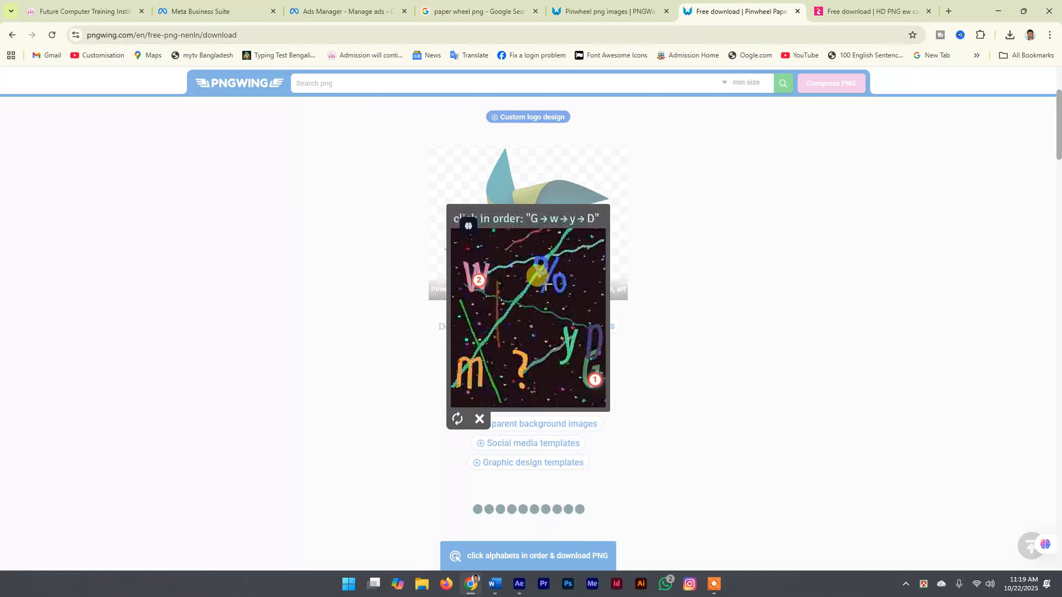
pyautogui.click(568, 335)
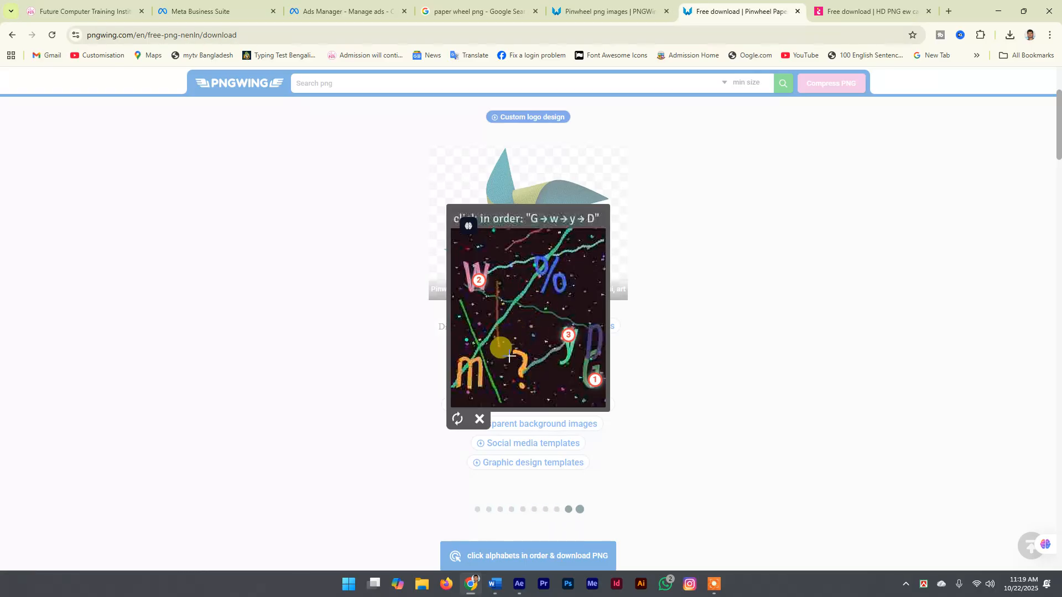
pyautogui.click(592, 336)
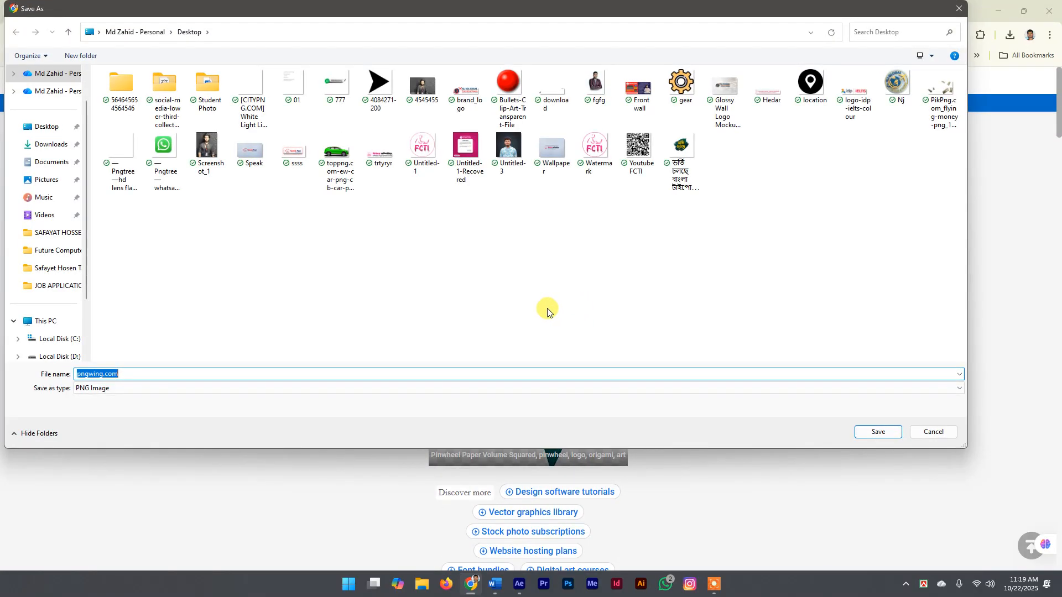
pyautogui.click(43, 129)
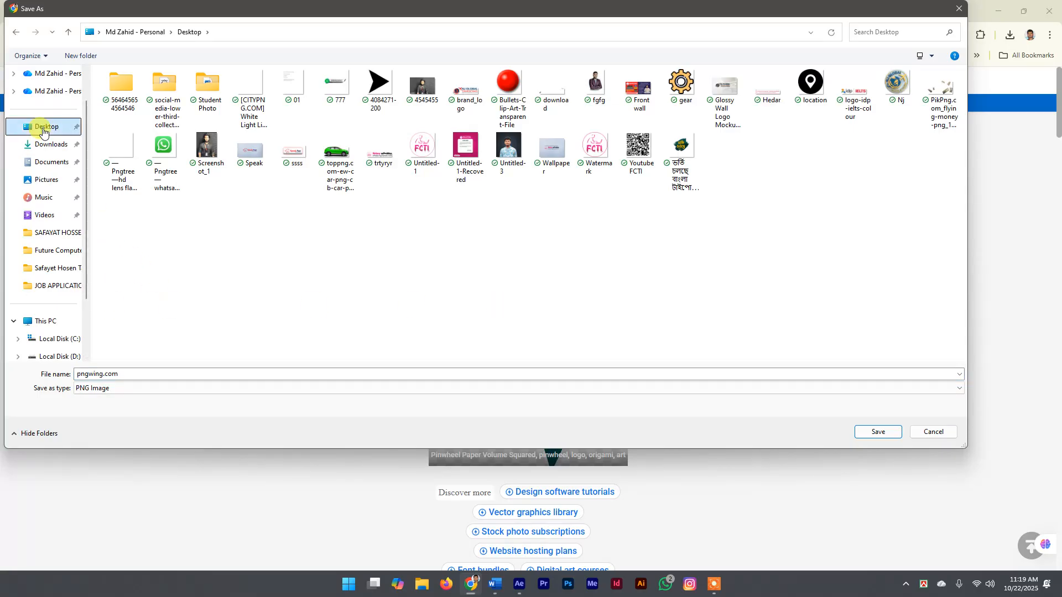
pyautogui.click(858, 433)
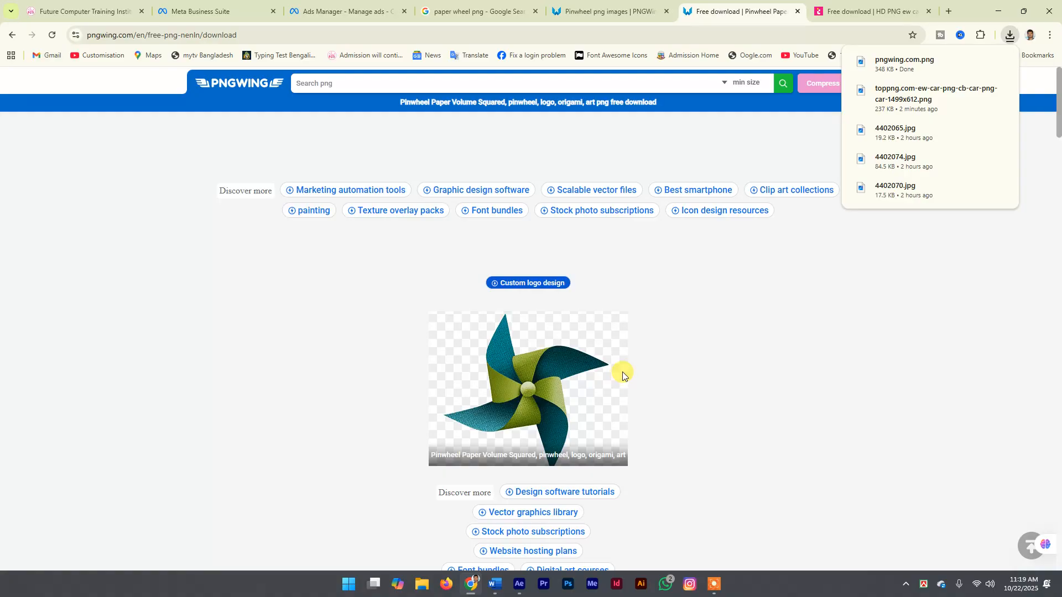
# Open pngwing.com.png from the Desktop, inspect the pinwheel and its transparent background up close, and close the viewer
pyautogui.click(998, 11)
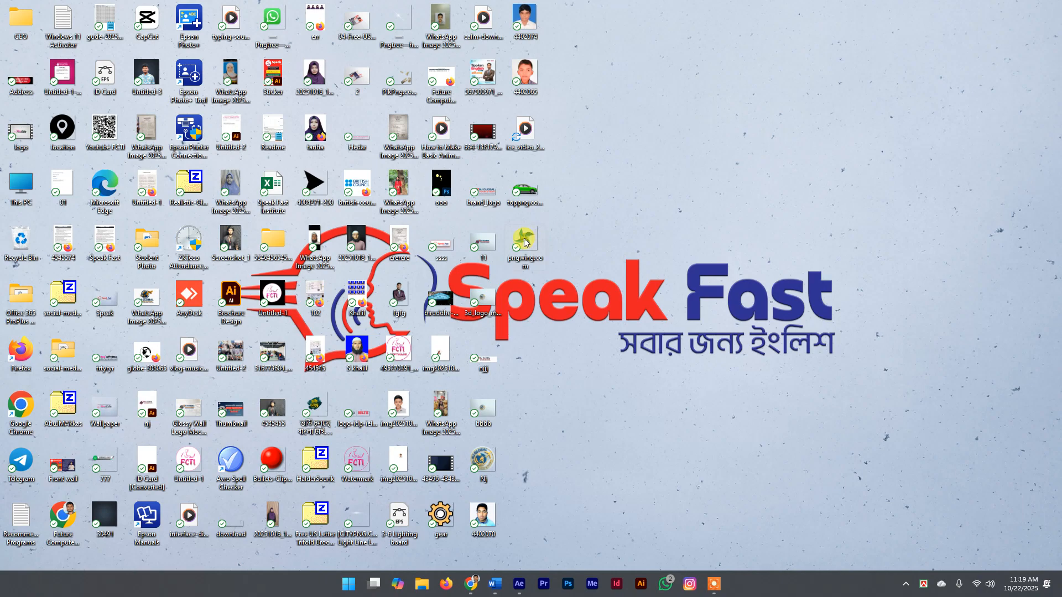
pyautogui.doubleClick(524, 242)
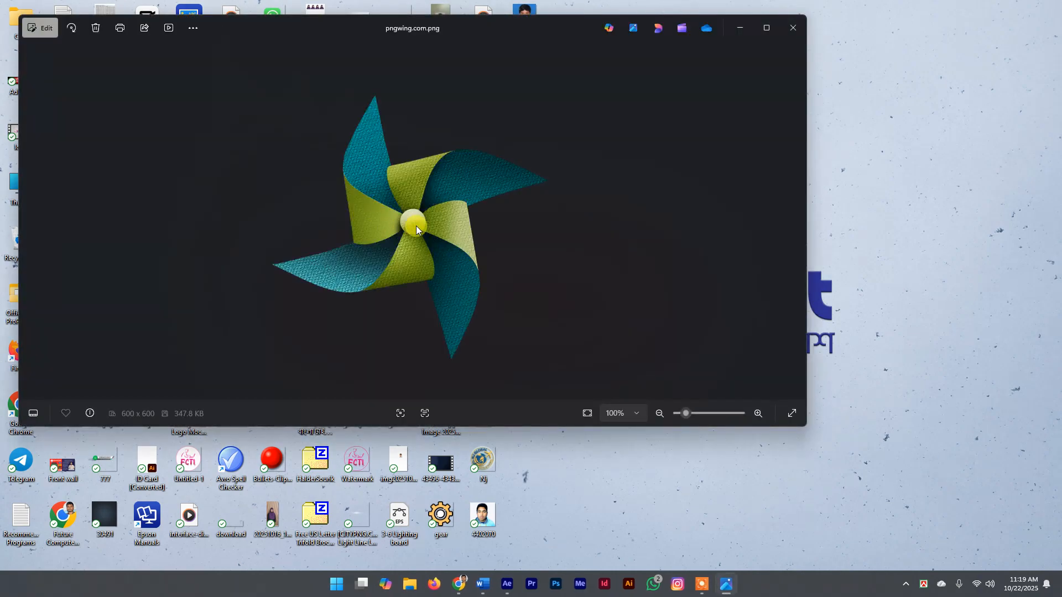
pyautogui.scroll(6, 410, 221)
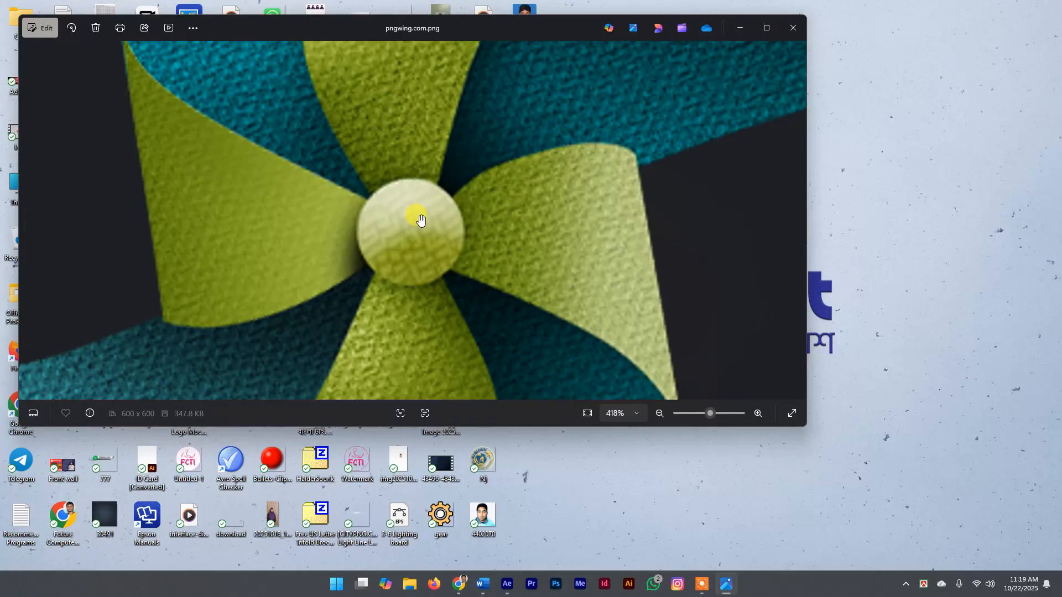
pyautogui.scroll(-5, 420, 220)
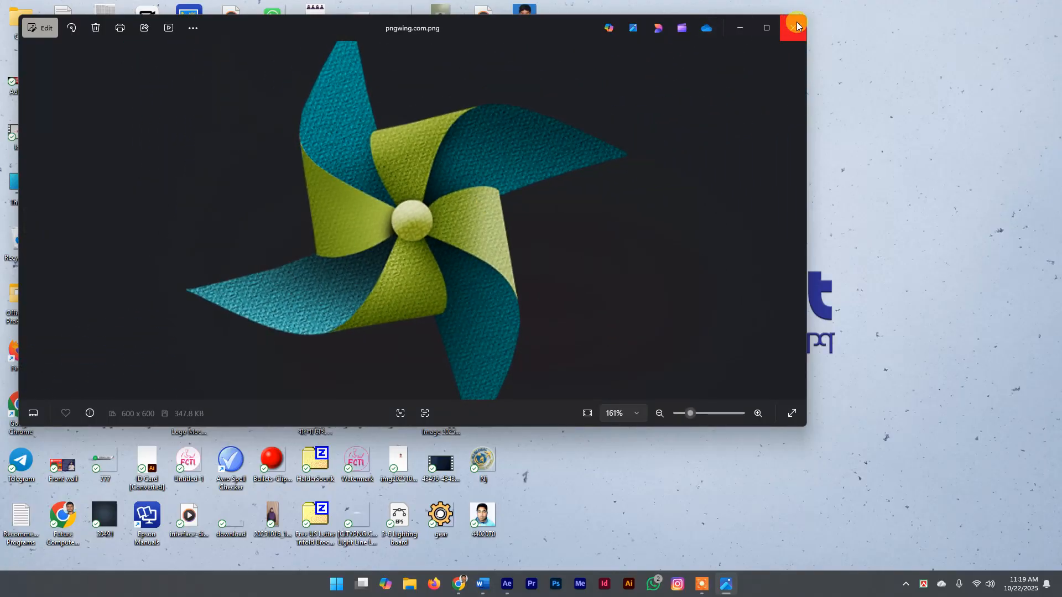
pyautogui.click(796, 26)
pyautogui.click(519, 580)
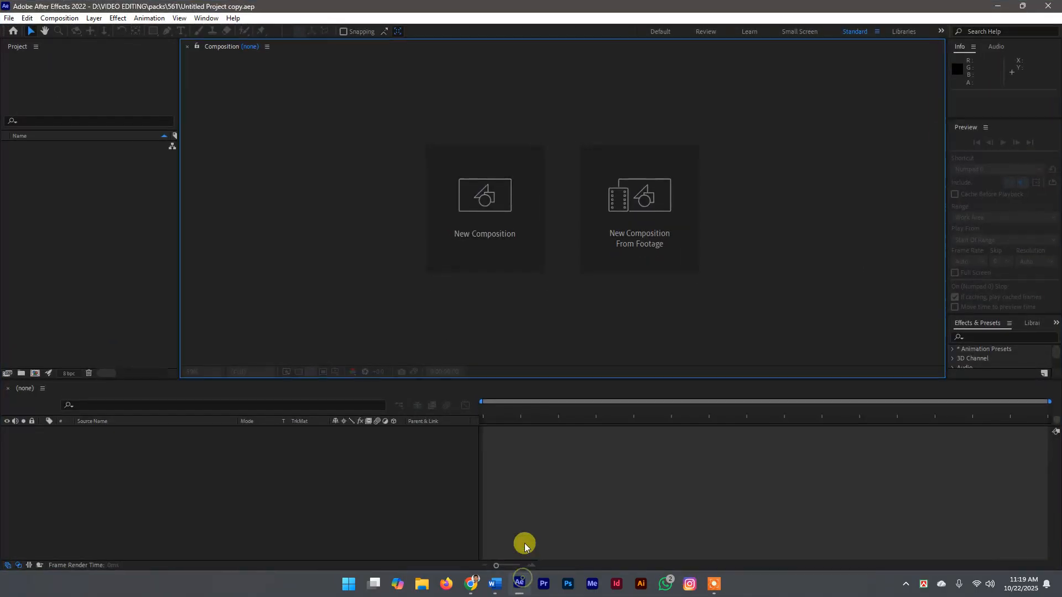
pyautogui.click(993, 10)
# Switch back to Chrome and search Google for "road image" in a new tab
pyautogui.click(471, 584)
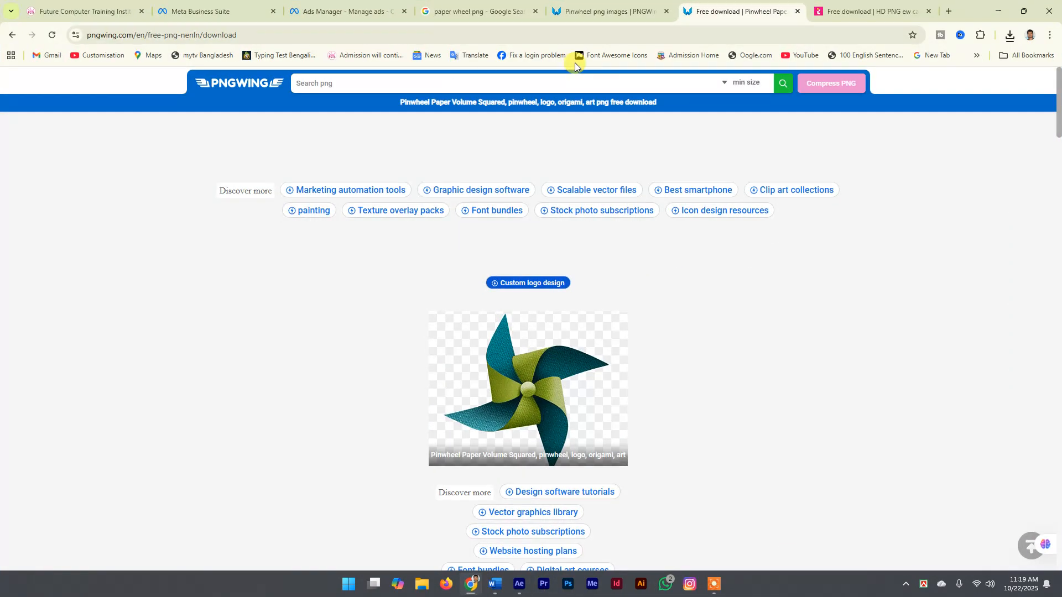
pyautogui.click(949, 11)
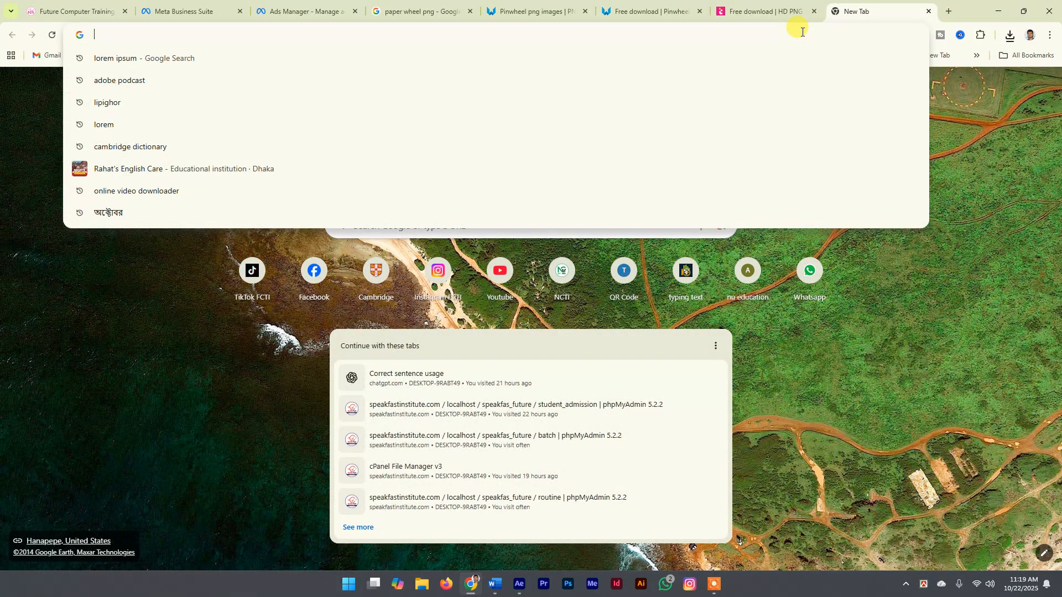
pyautogui.write('road ')
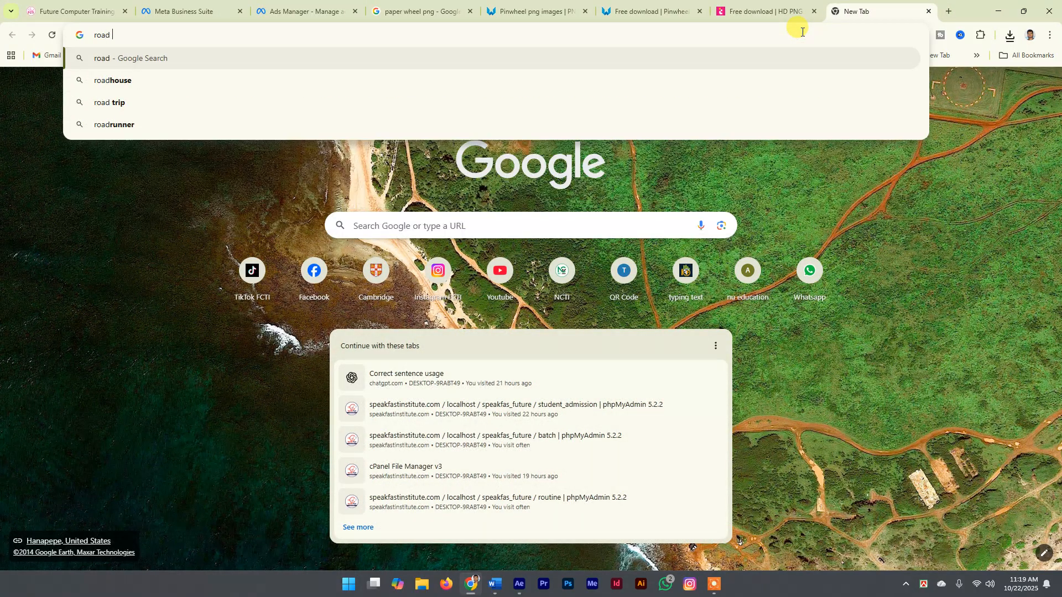
pyautogui.write('image')
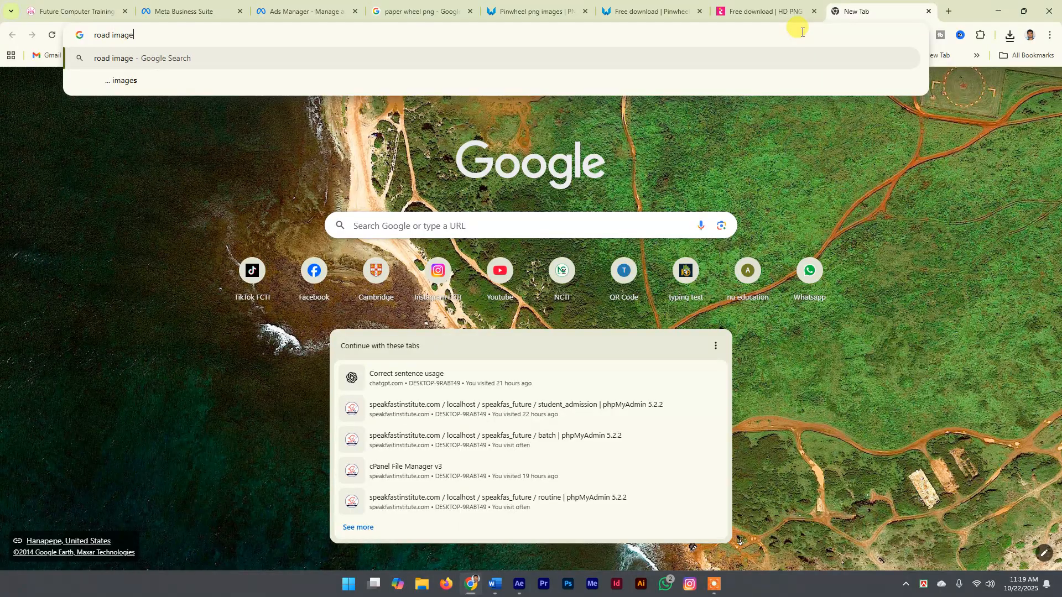
pyautogui.press('Return')
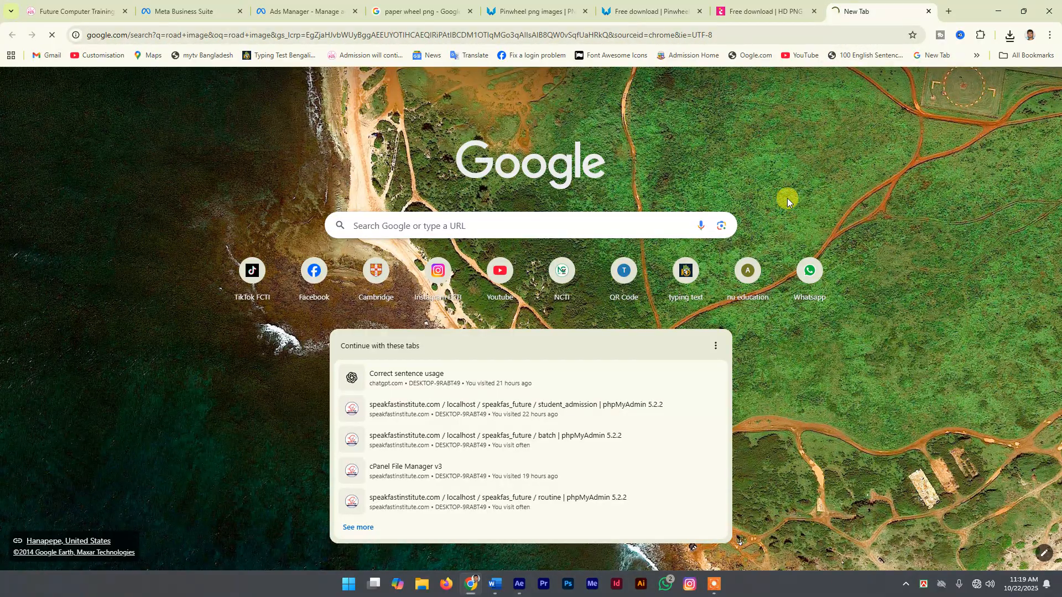
pyautogui.click(792, 6)
pyautogui.click(692, 12)
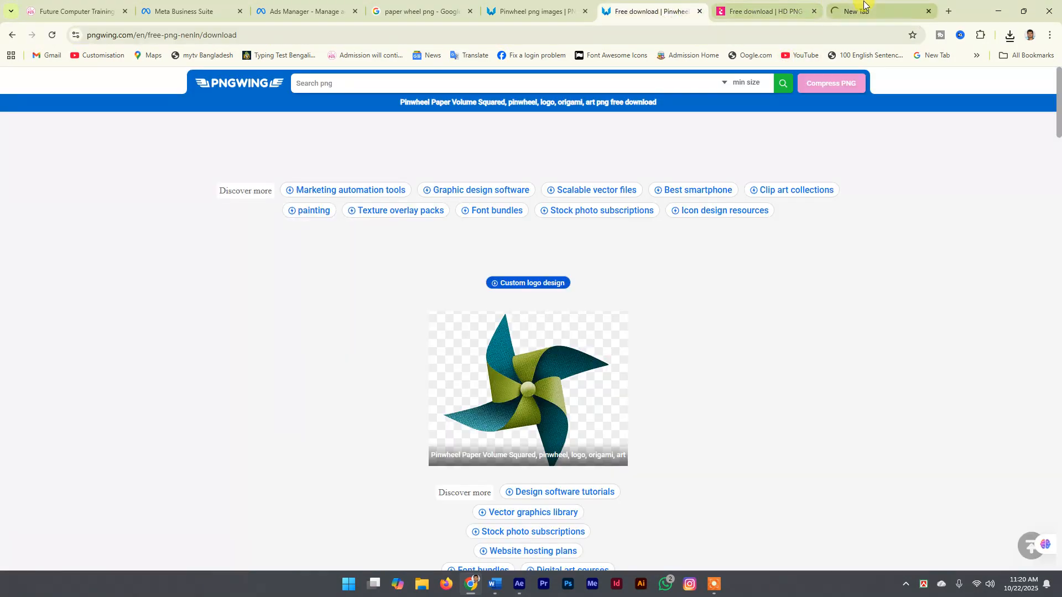
pyautogui.click(864, 7)
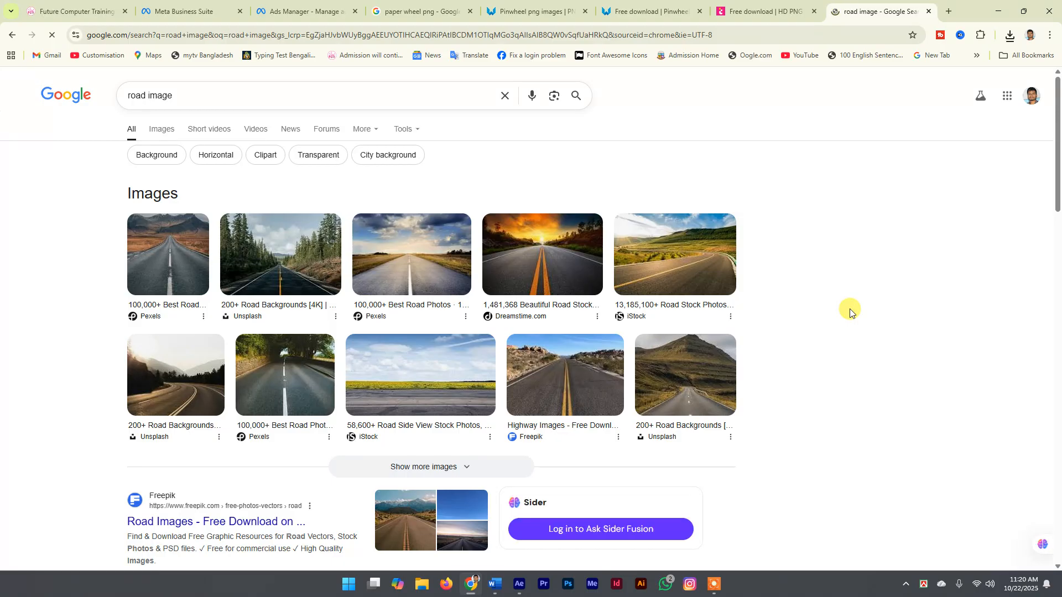
# Open the full image results for "road image", narrow them to horizontal roads and browse the pictures for a suitable one
pyautogui.click(474, 466)
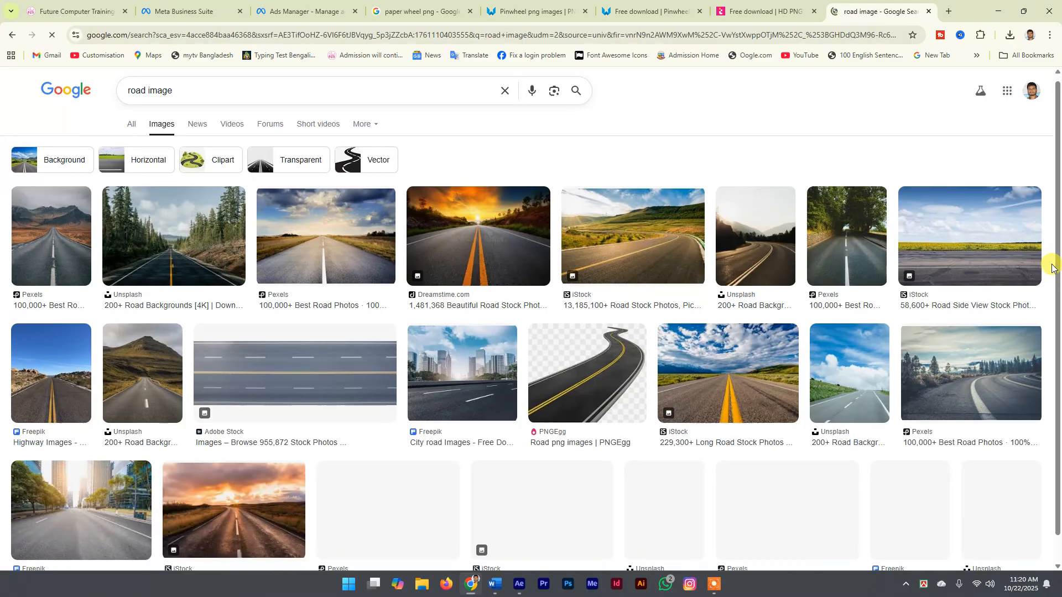
pyautogui.scroll(-1, 940, 270)
pyautogui.scroll(-6, 669, 267)
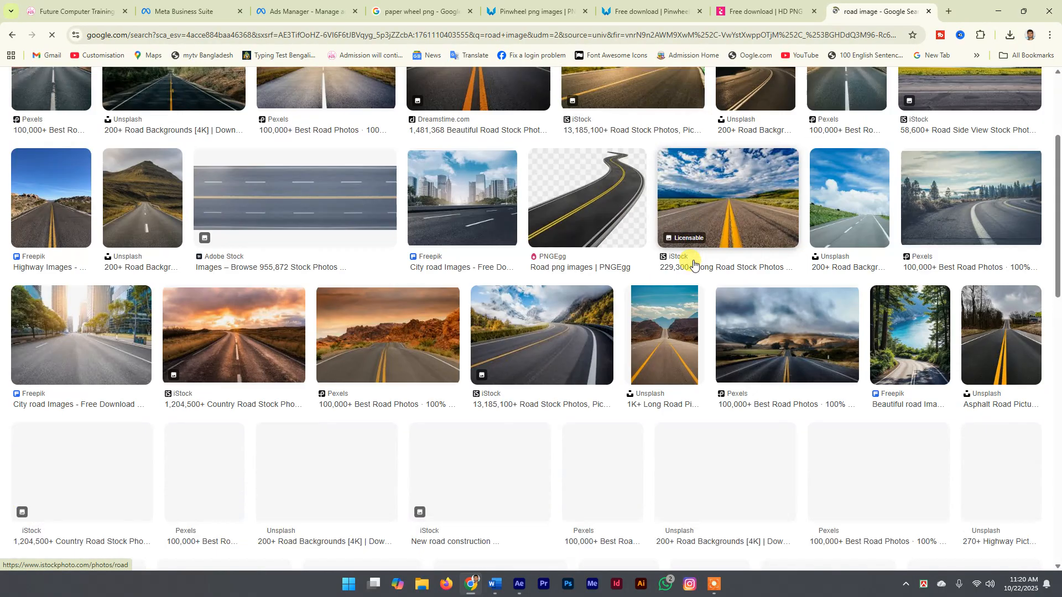
pyautogui.scroll(-2, 583, 267)
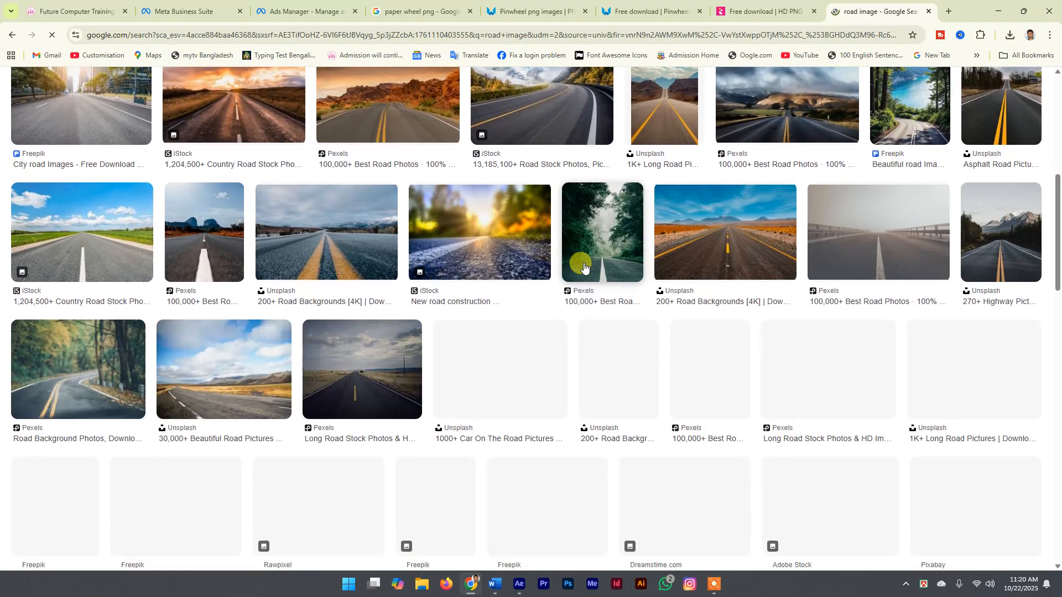
pyautogui.scroll(10, 501, 266)
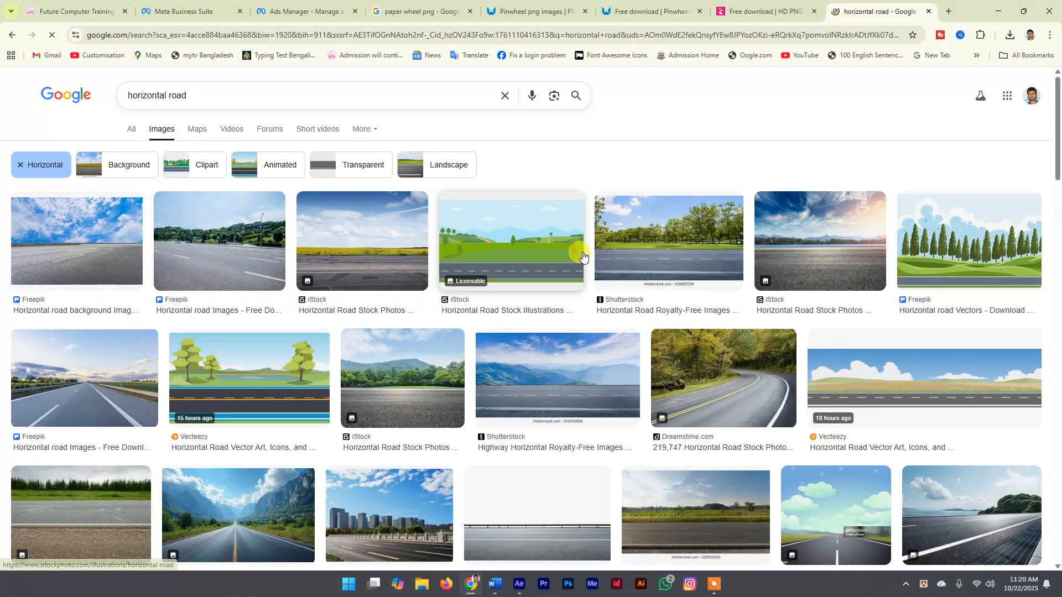
pyautogui.scroll(-6, 583, 255)
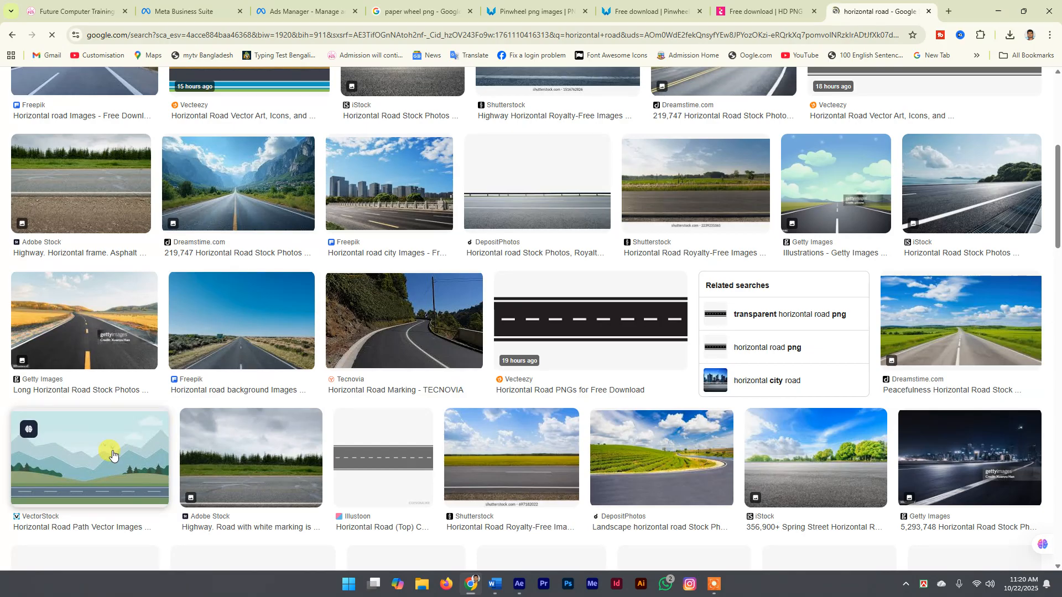
pyautogui.scroll(4, 112, 455)
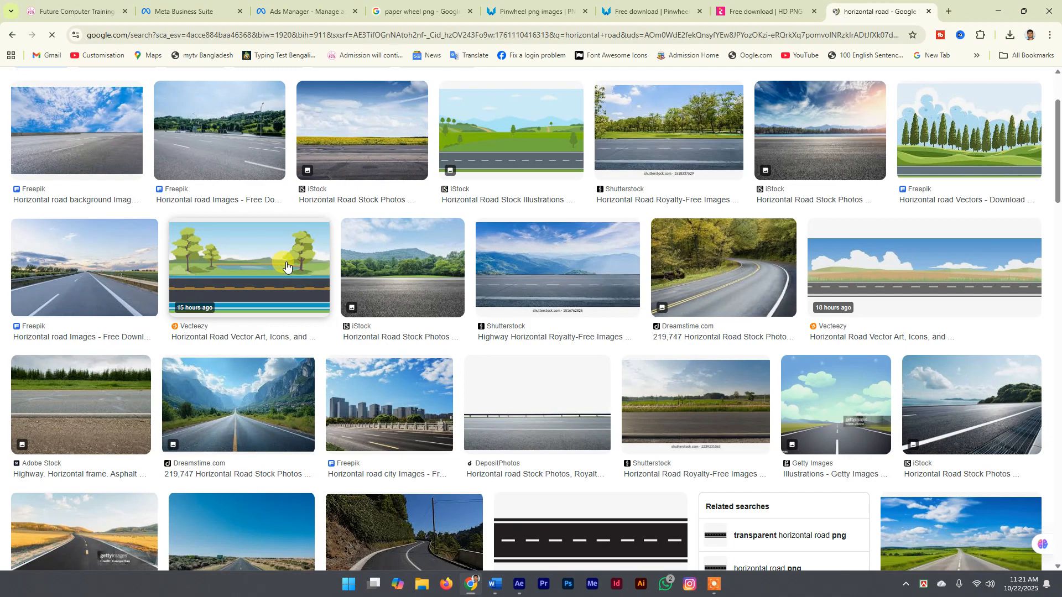
pyautogui.scroll(2, 636, 249)
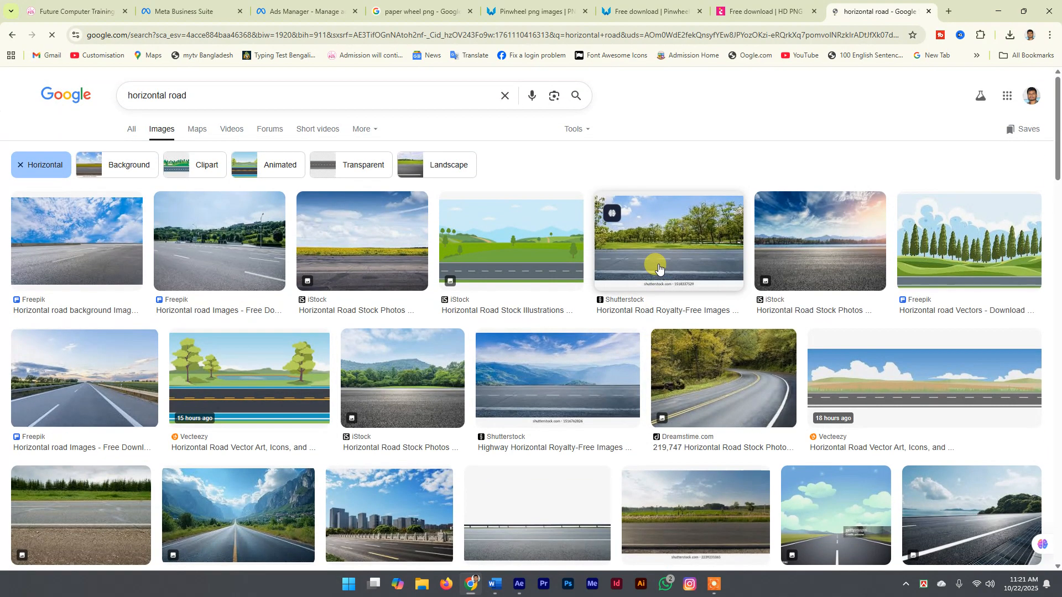
# Switch from Chrome to After Effects and dismiss the new composition settings without creating a composition
pyautogui.click(998, 10)
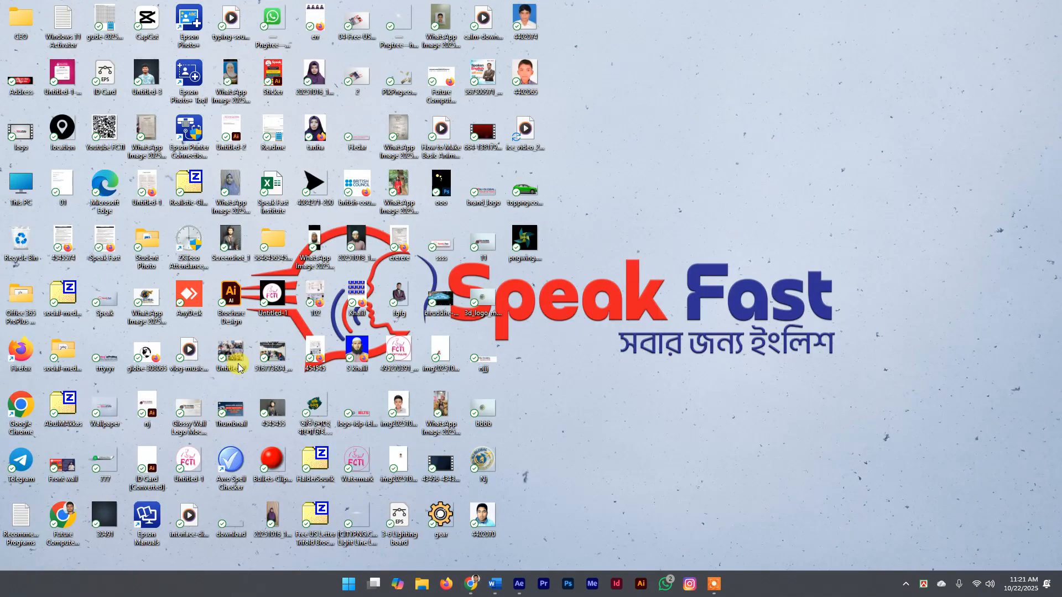
pyautogui.click(519, 584)
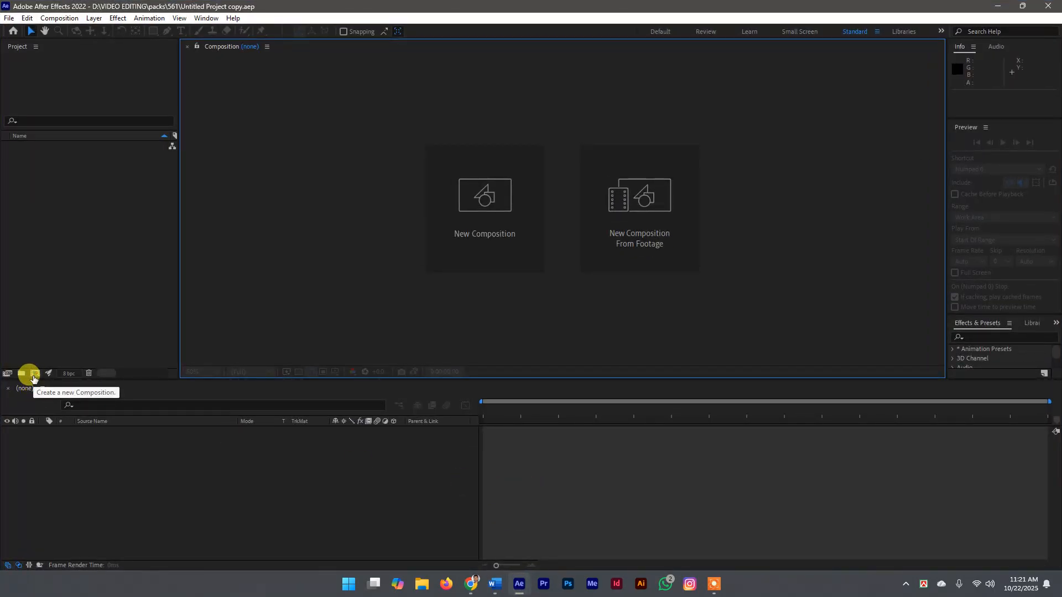
pyautogui.click(34, 378)
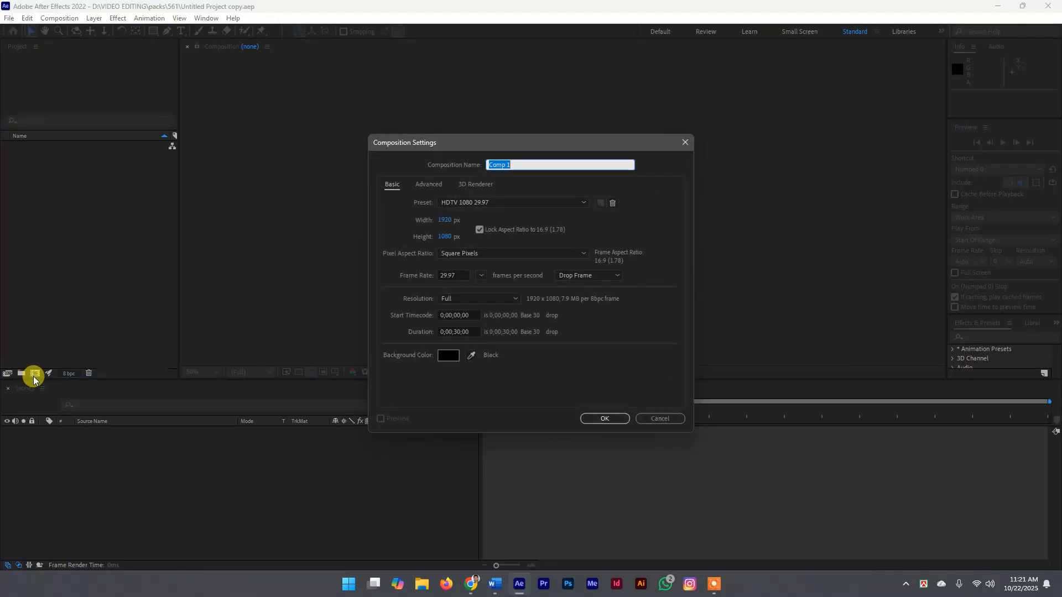
pyautogui.click(684, 142)
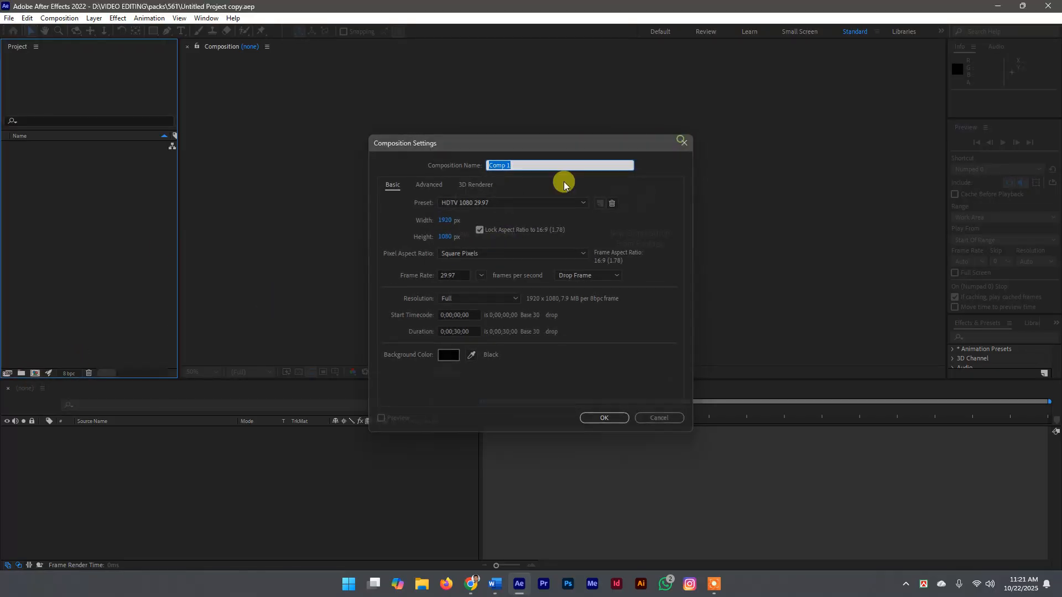
# Import the pinwheel image pngwing.com.png and the green car's toppng.com PNG from the Desktop into the project as footage
pyautogui.click(81, 201)
pyautogui.doubleClick(93, 287)
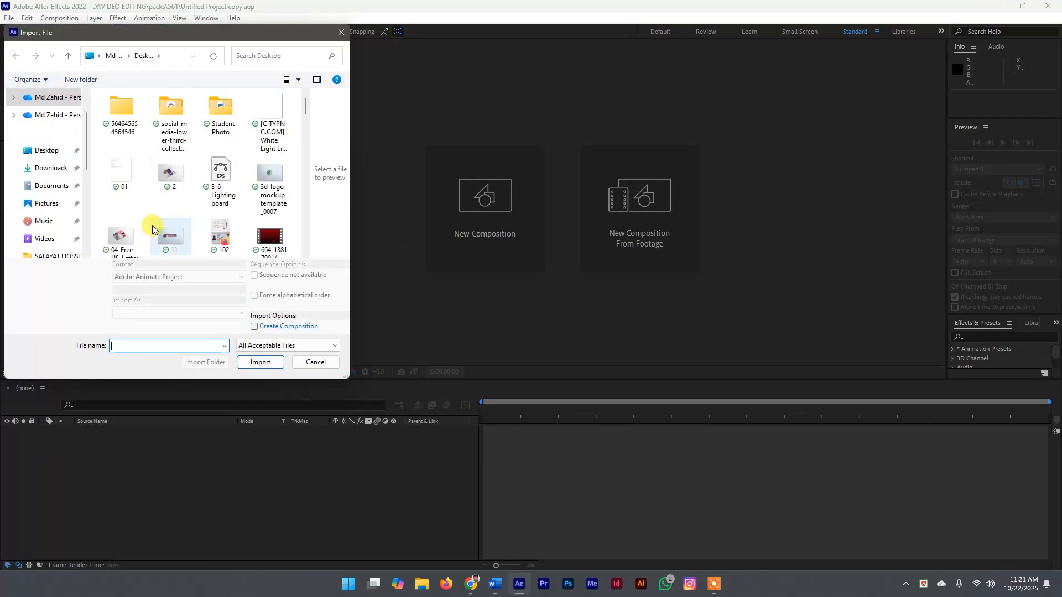
pyautogui.click(44, 150)
pyautogui.scroll(-10, 177, 199)
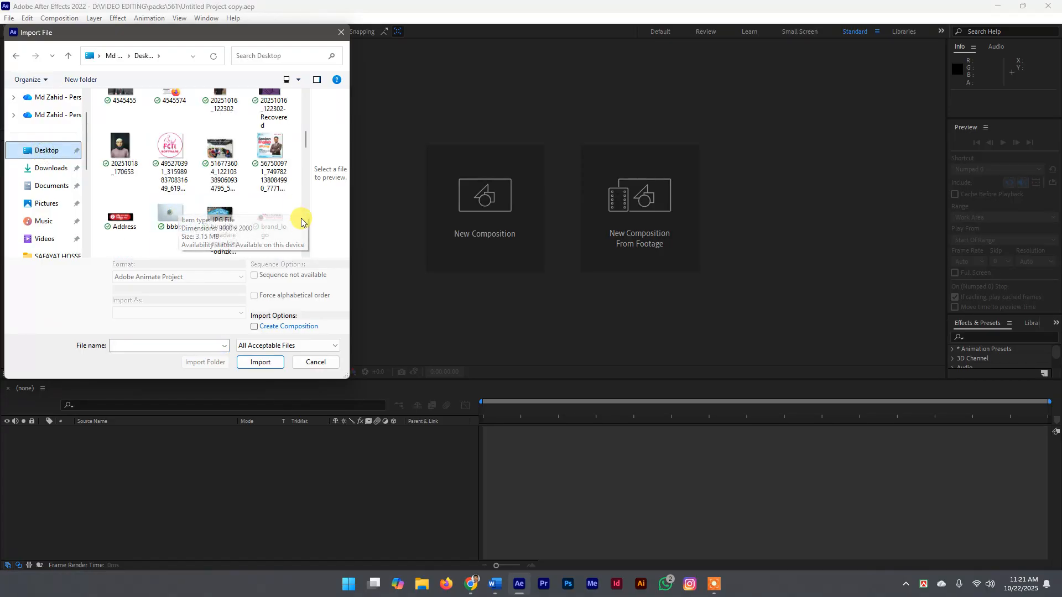
pyautogui.scroll(-5, 221, 194)
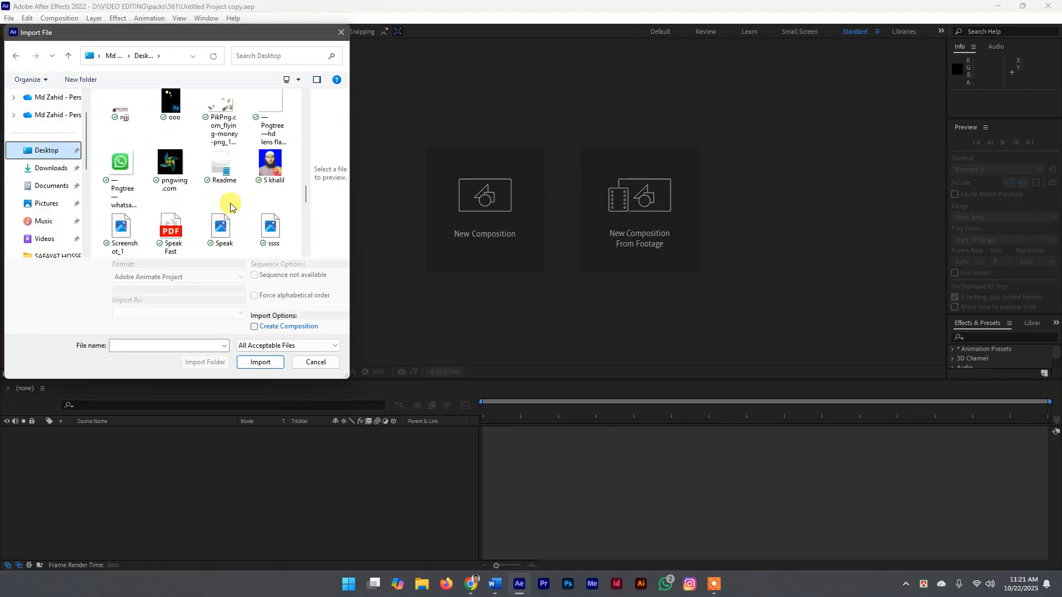
pyautogui.click(170, 220)
pyautogui.scroll(-3, 169, 224)
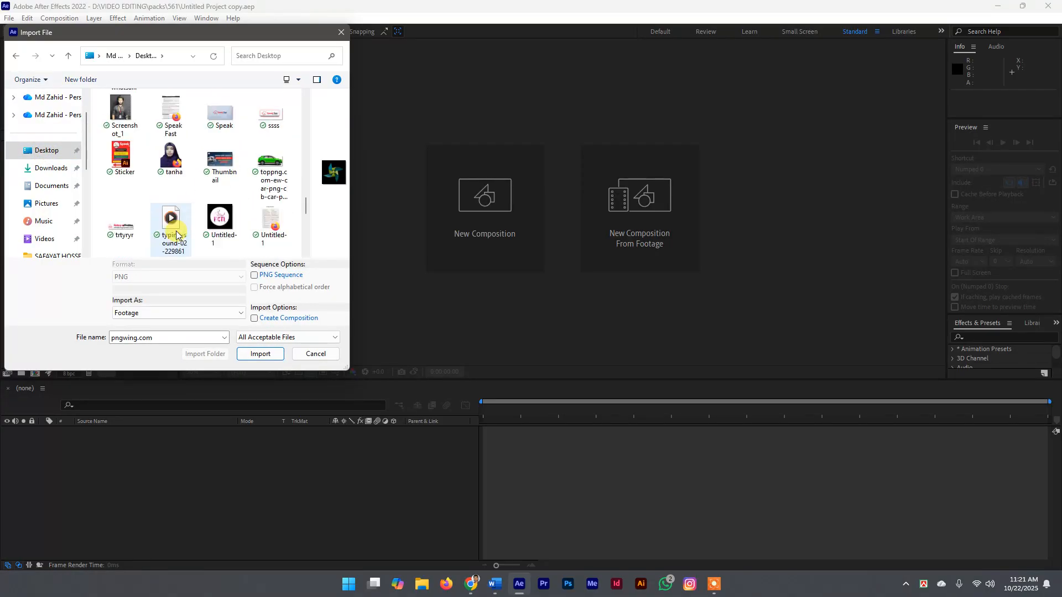
pyautogui.click(269, 176)
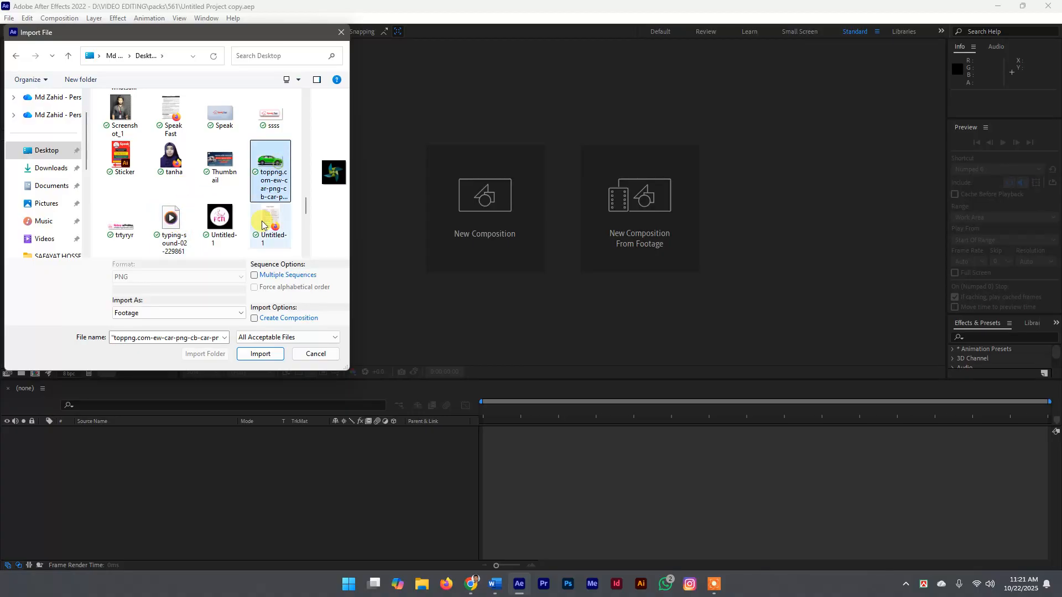
pyautogui.click(262, 354)
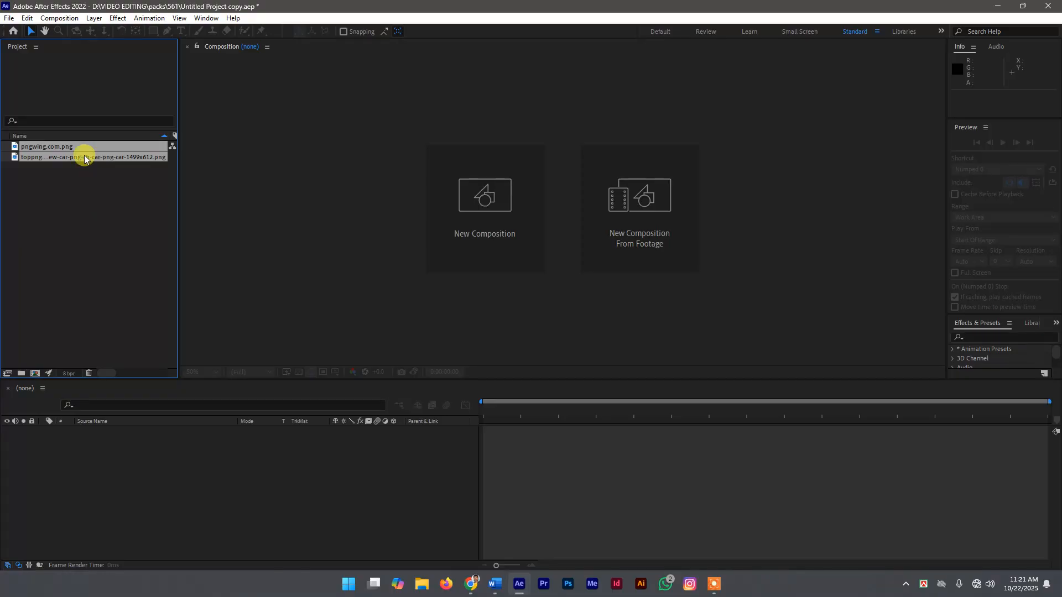
pyautogui.click(96, 216)
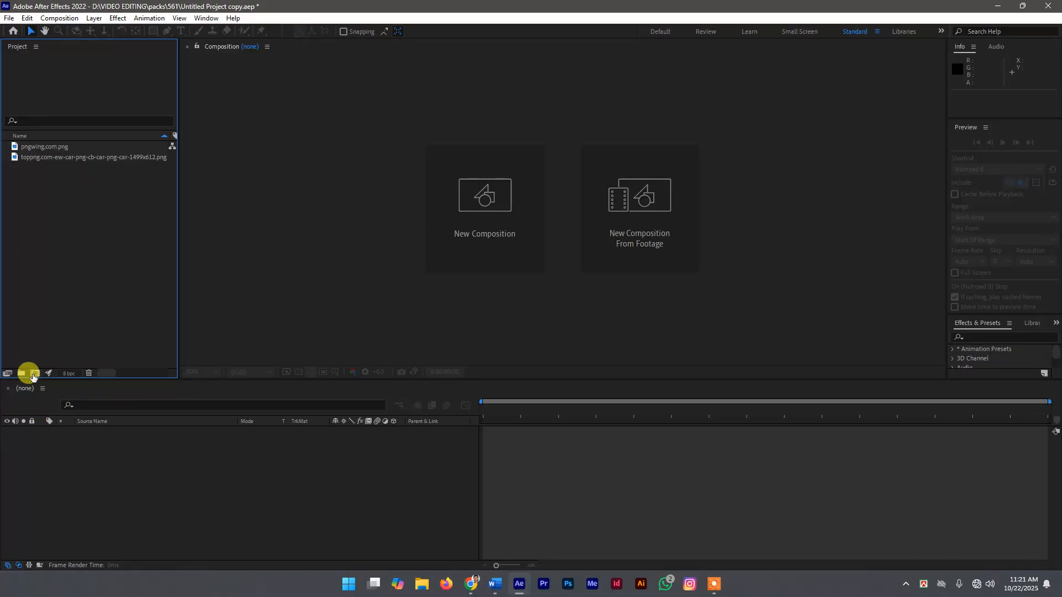
# Start a new composition with the HDTV 1080 29.97 preset and name it Graph Editor 1
pyautogui.click(35, 373)
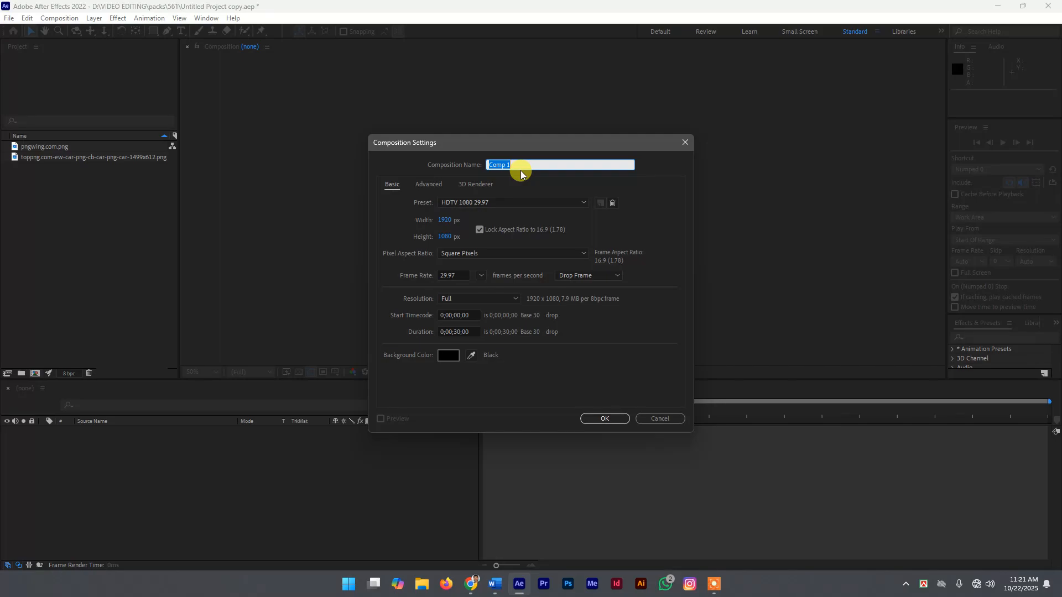
pyautogui.write('Graph')
pyautogui.click(519, 171)
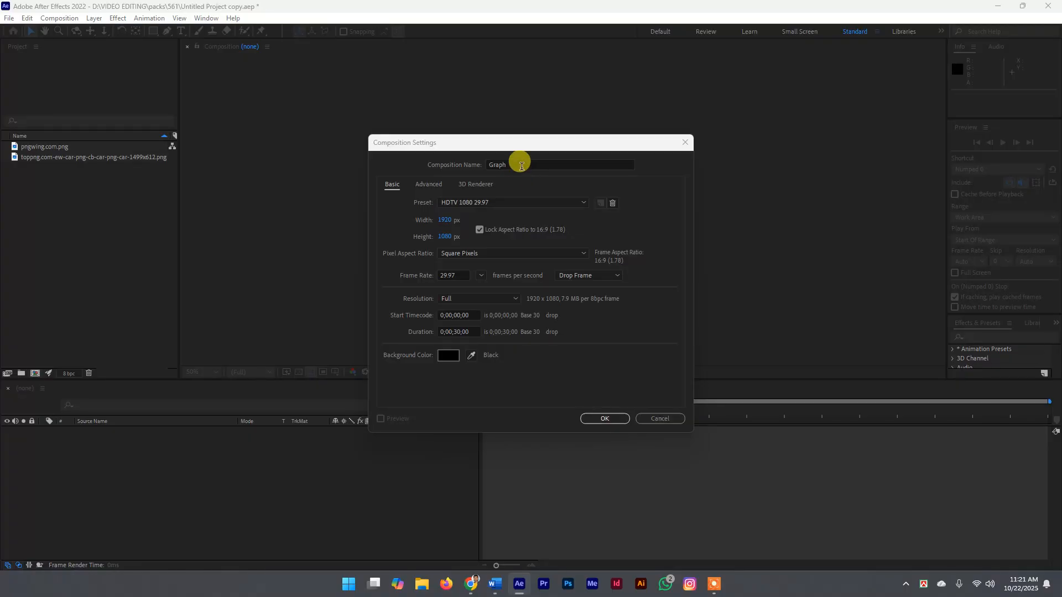
pyautogui.click(523, 161)
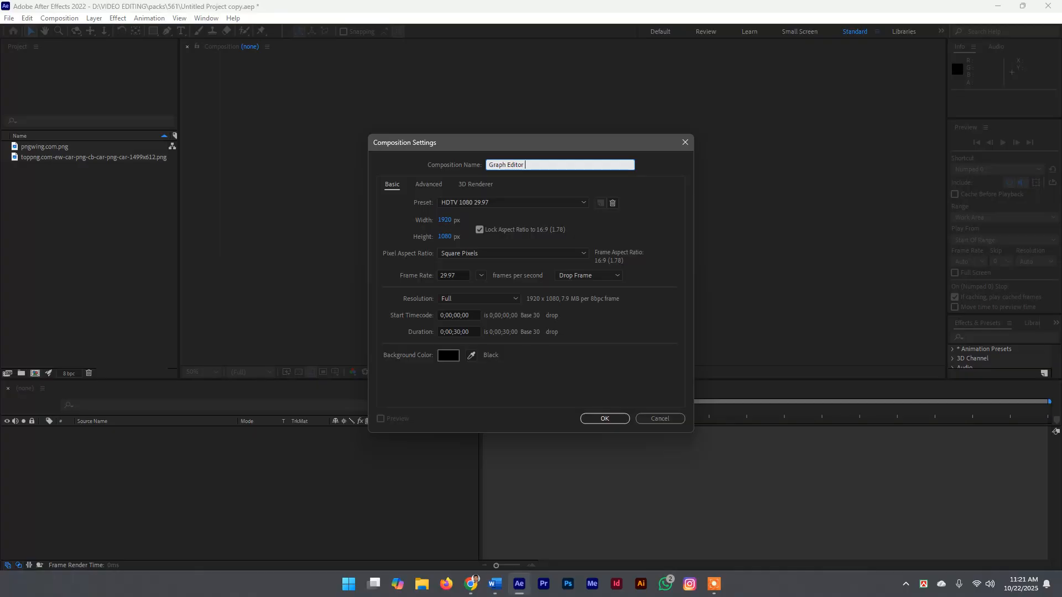
# Set the composition's background to white and its duration to 0;00;10;00, and create it
pyautogui.click(448, 355)
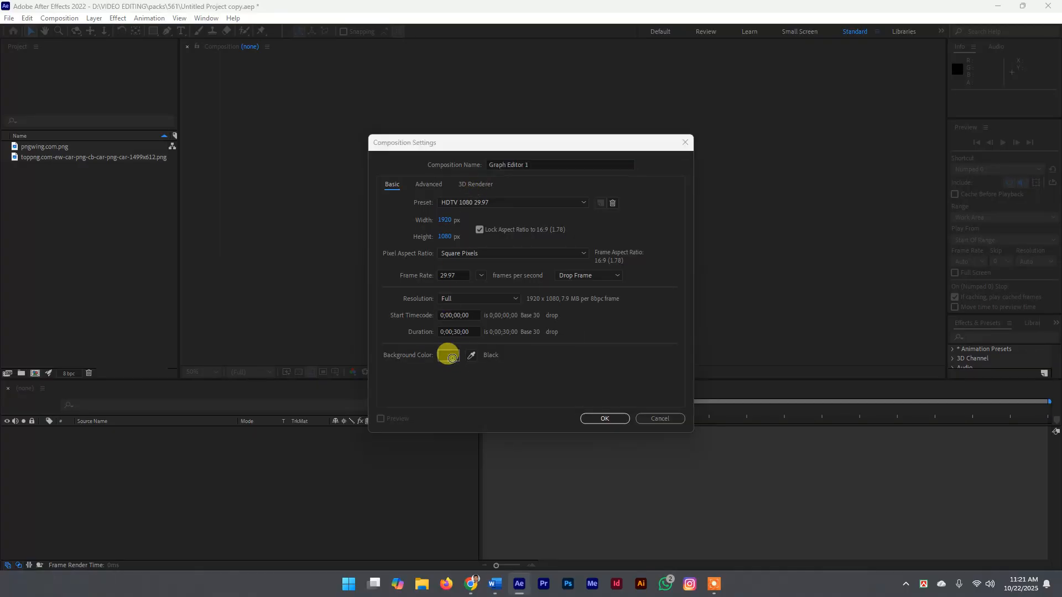
pyautogui.moveTo(449, 251); pyautogui.dragTo(382, 219)
pyautogui.click(641, 222)
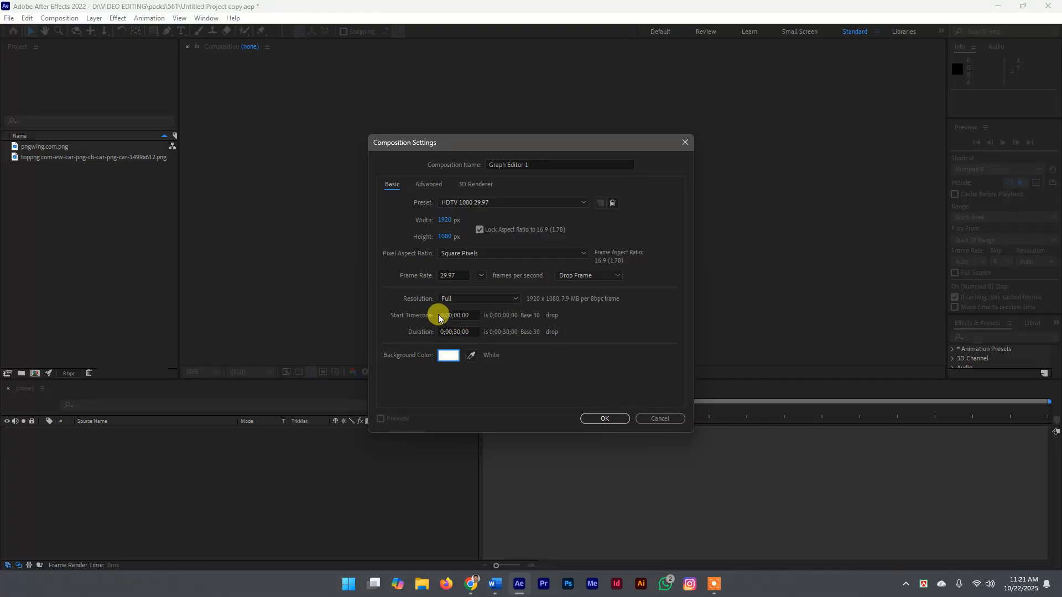
pyautogui.click(461, 331)
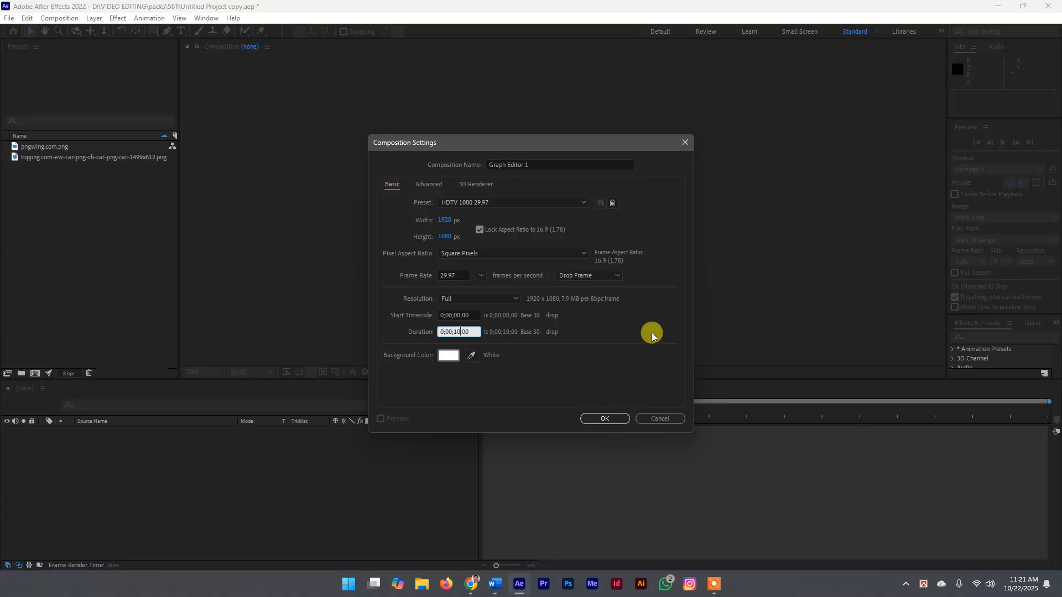
pyautogui.click(608, 419)
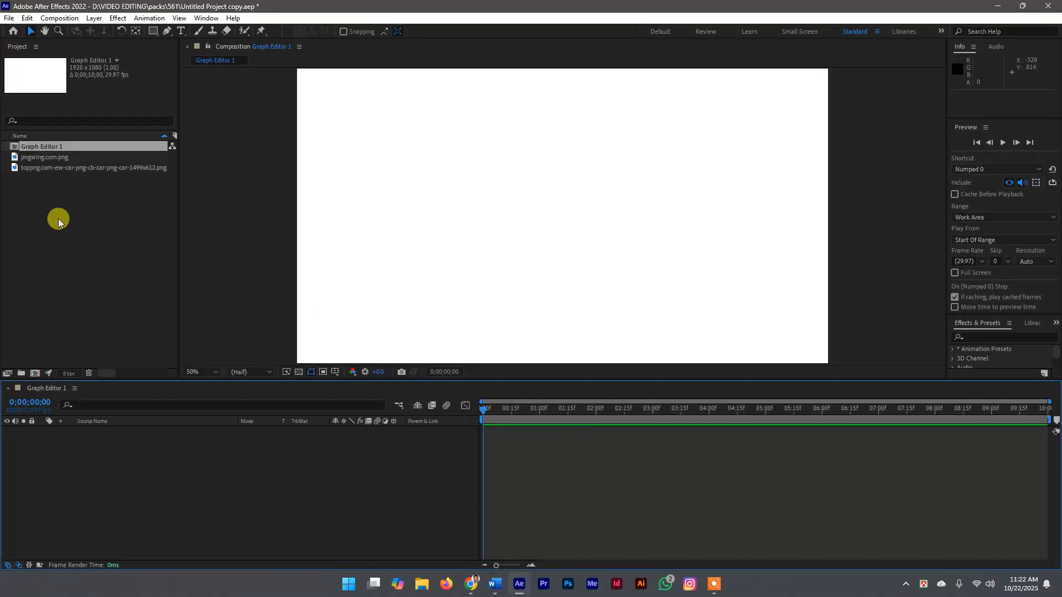
# Add the green car PNG to the Graph Editor 1 timeline as a layer
pyautogui.hotkey('ctrl', 'y')
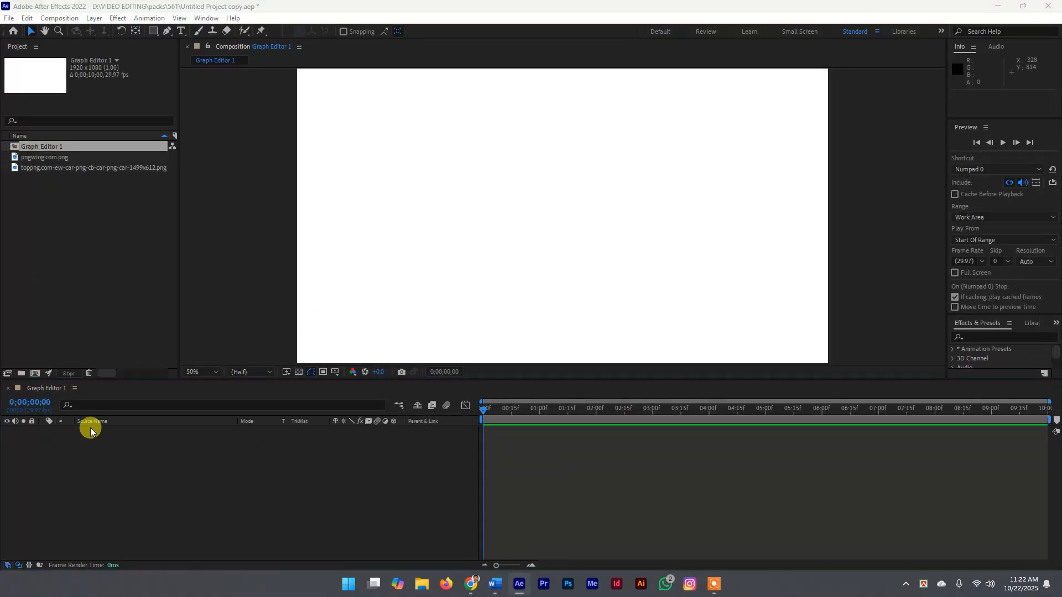
pyautogui.click(55, 162)
pyautogui.click(54, 164)
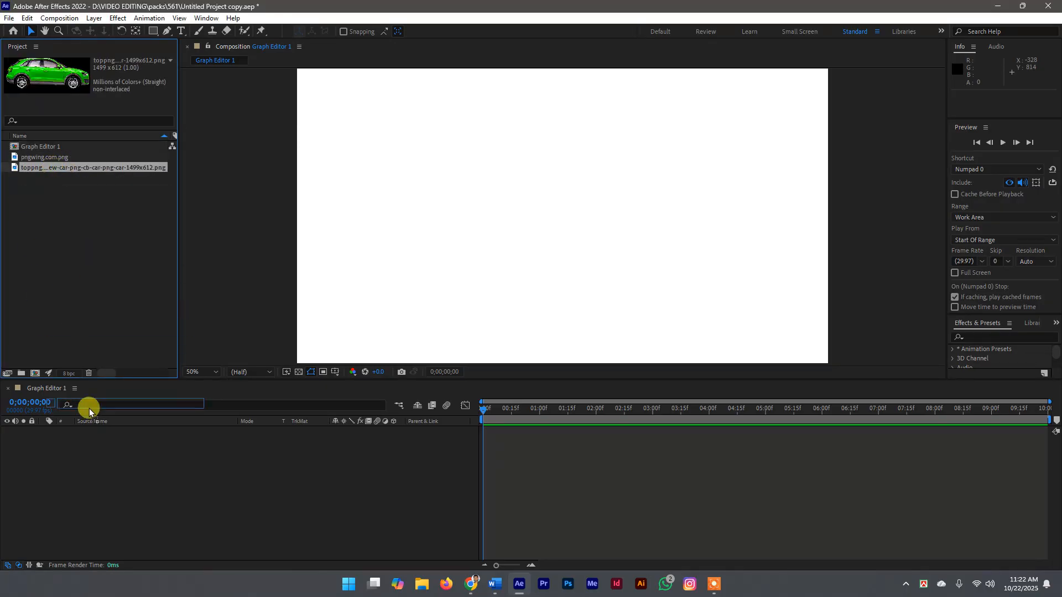
pyautogui.moveTo(88, 408); pyautogui.dragTo(90, 437)
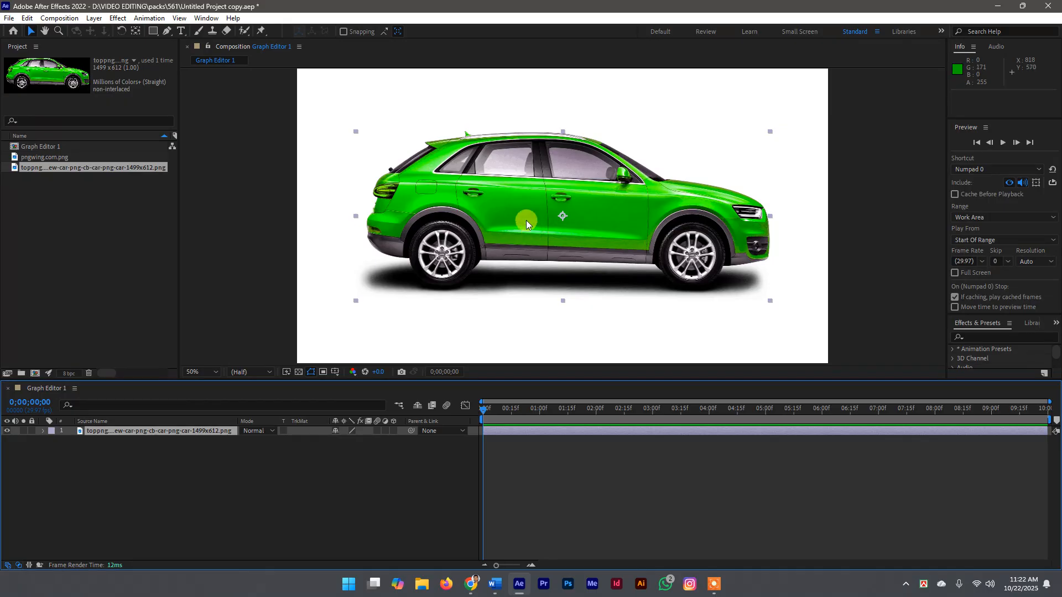
# Scale the car down to less than half its size and place it low in the middle of the frame, at about 908, 844
pyautogui.moveTo(526, 220); pyautogui.dragTo(512, 244)
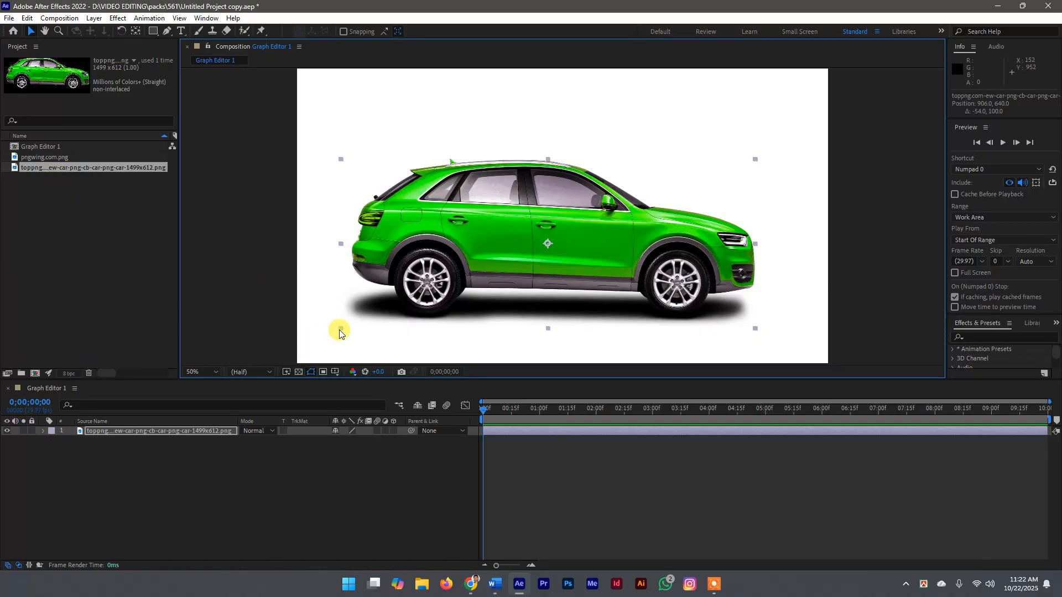
pyautogui.moveTo(339, 330); pyautogui.dragTo(441, 283)
pyautogui.moveTo(530, 239); pyautogui.dragTo(732, 282)
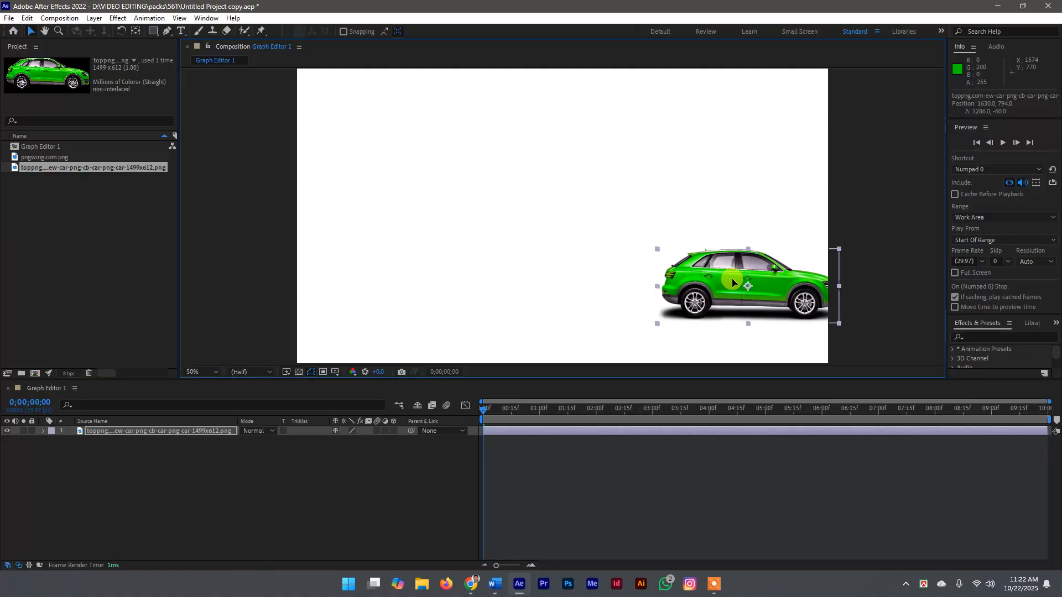
pyautogui.moveTo(732, 281); pyautogui.dragTo(531, 295)
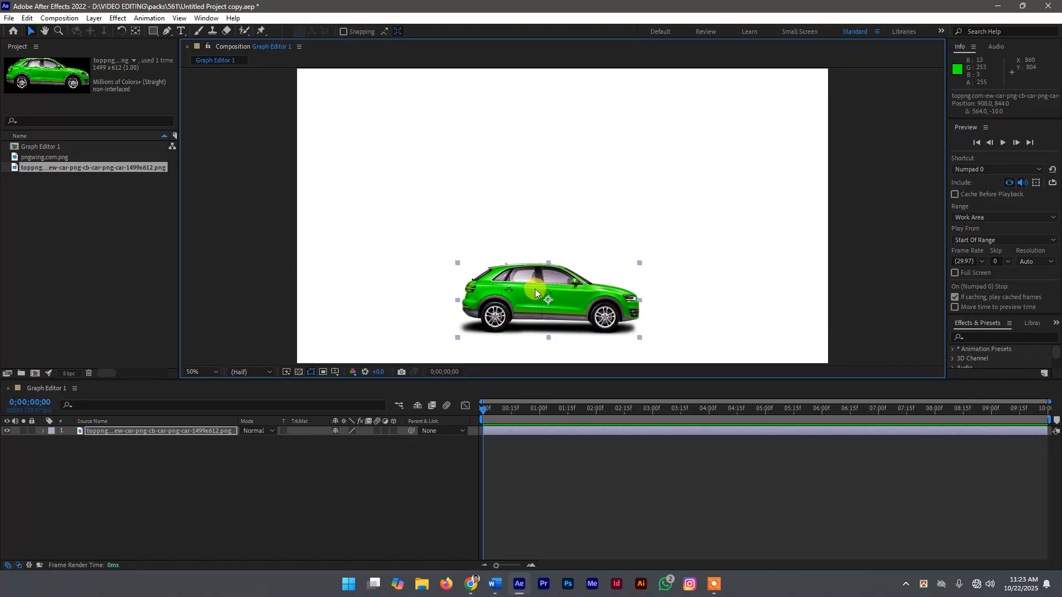
# Move the car out of the frame past its left edge, to about -354, 820
pyautogui.moveTo(515, 299); pyautogui.dragTo(167, 295)
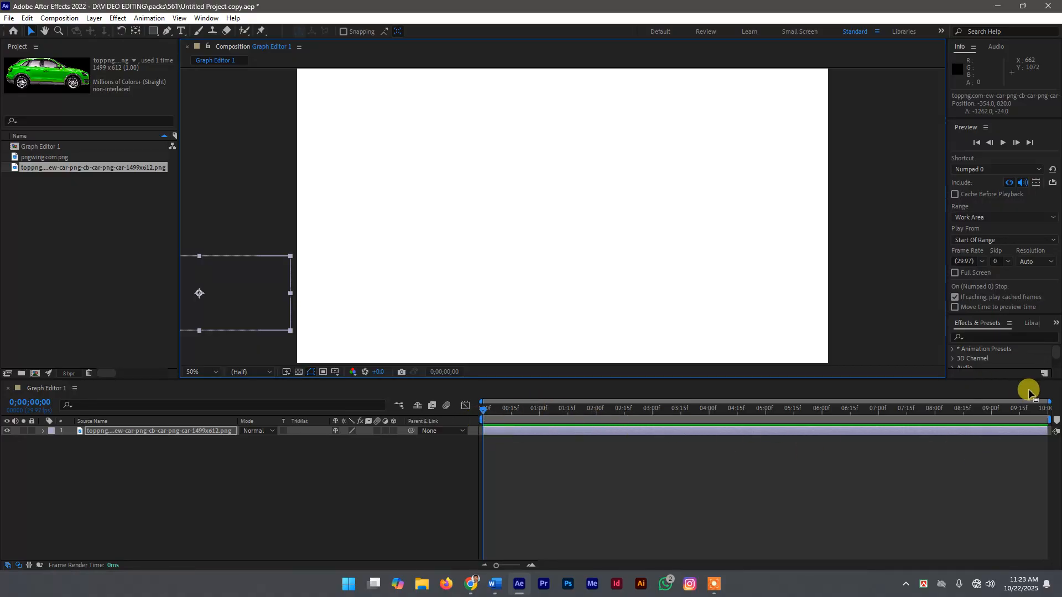
pyautogui.click(595, 412)
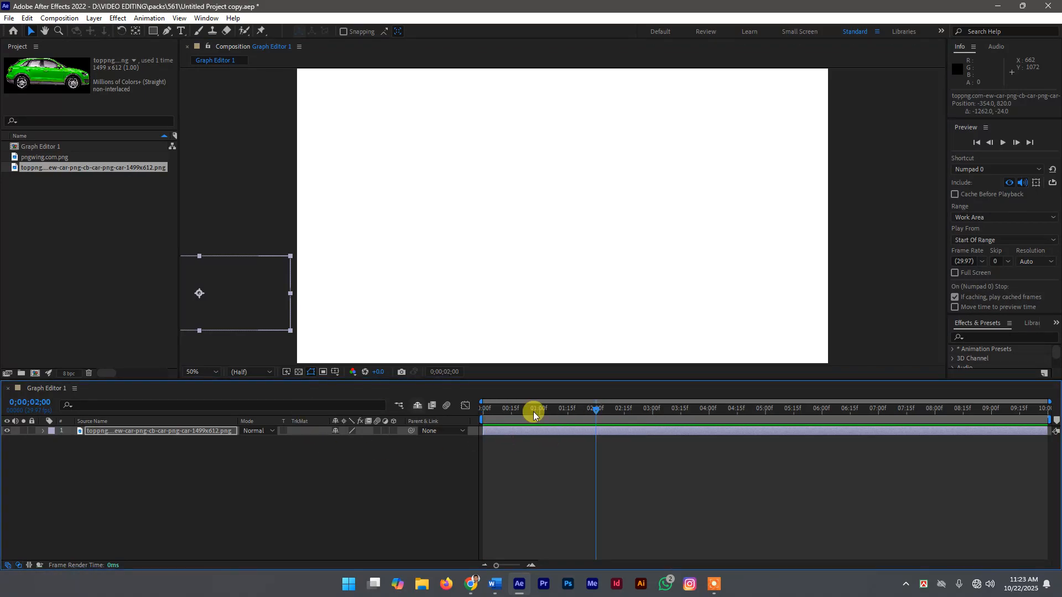
pyautogui.moveTo(591, 410); pyautogui.dragTo(457, 411)
# Examine the car layer's Scale and Position properties on their own and its full set of Transform properties
pyautogui.click(70, 431)
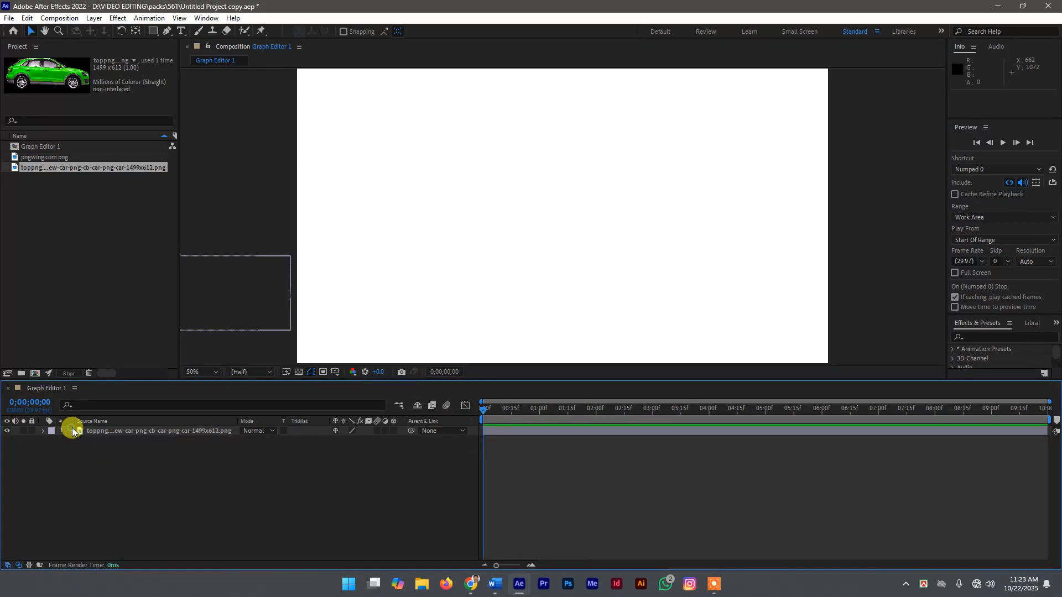
pyautogui.click(300, 430)
pyautogui.press('s')
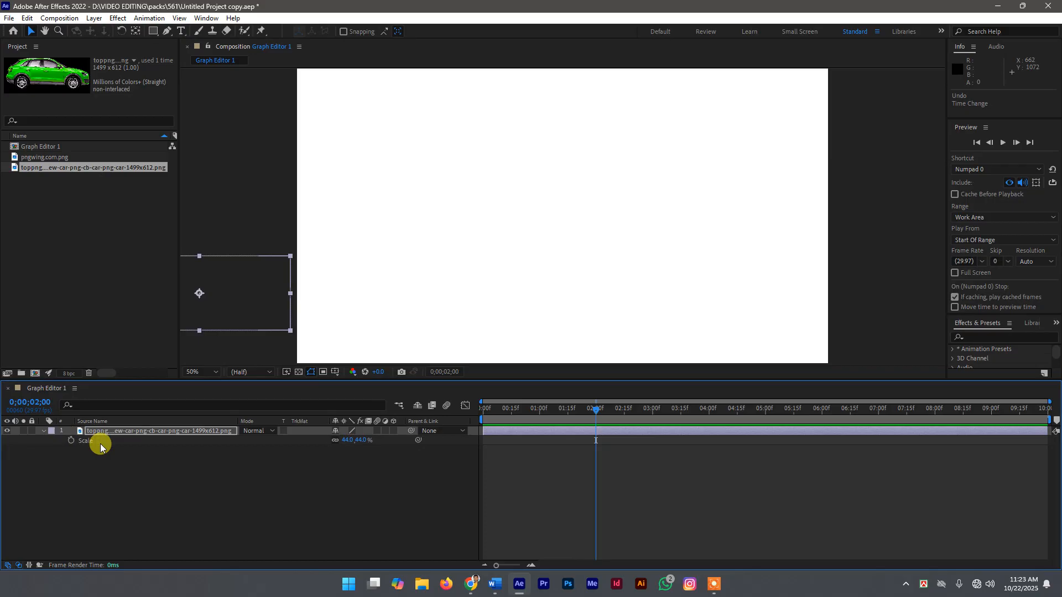
pyautogui.click(100, 443)
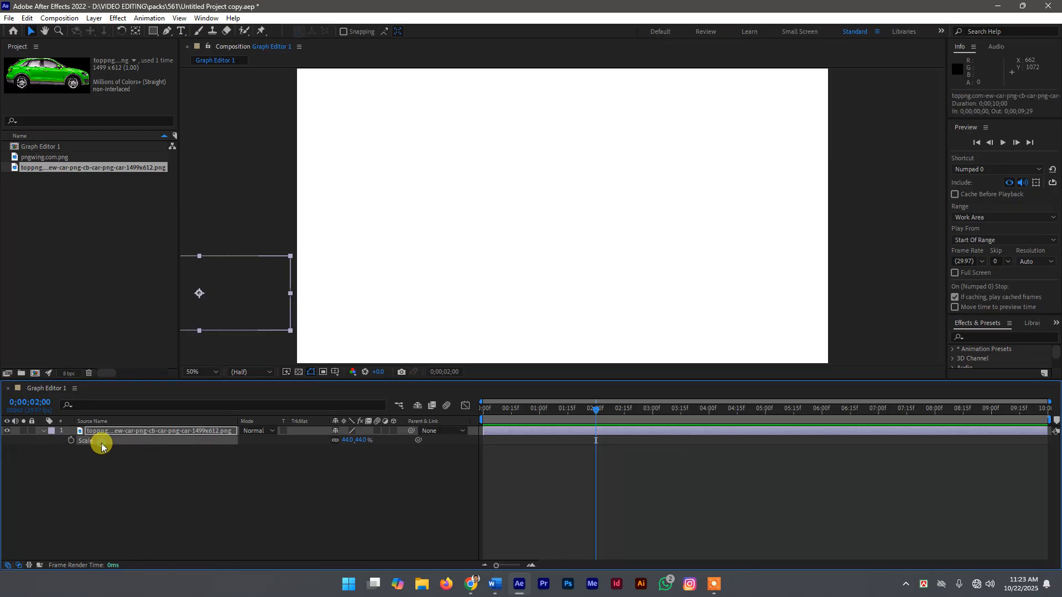
pyautogui.click(50, 431)
pyautogui.click(50, 431)
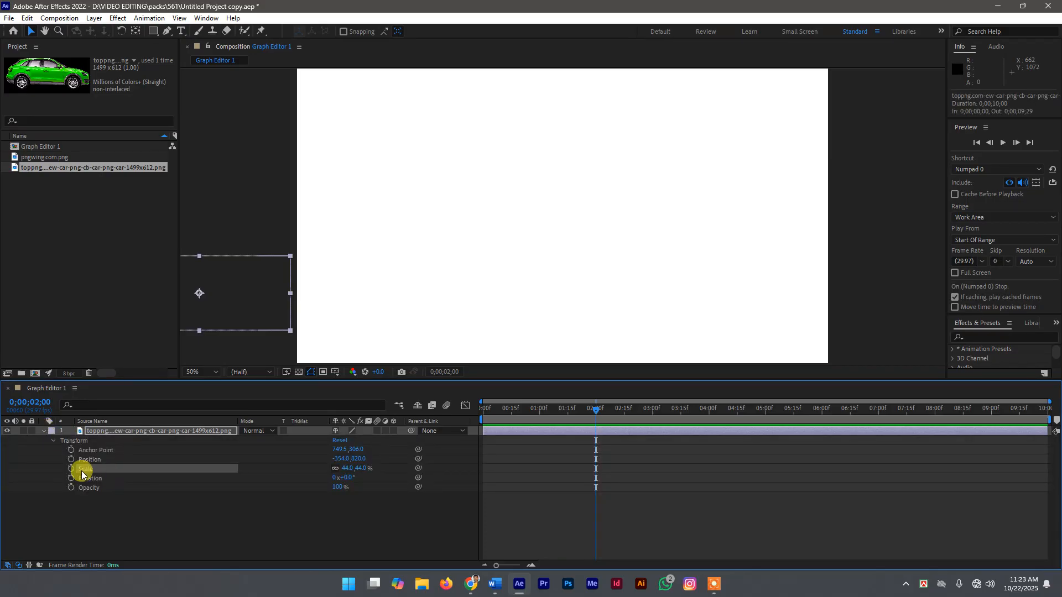
pyautogui.click(43, 431)
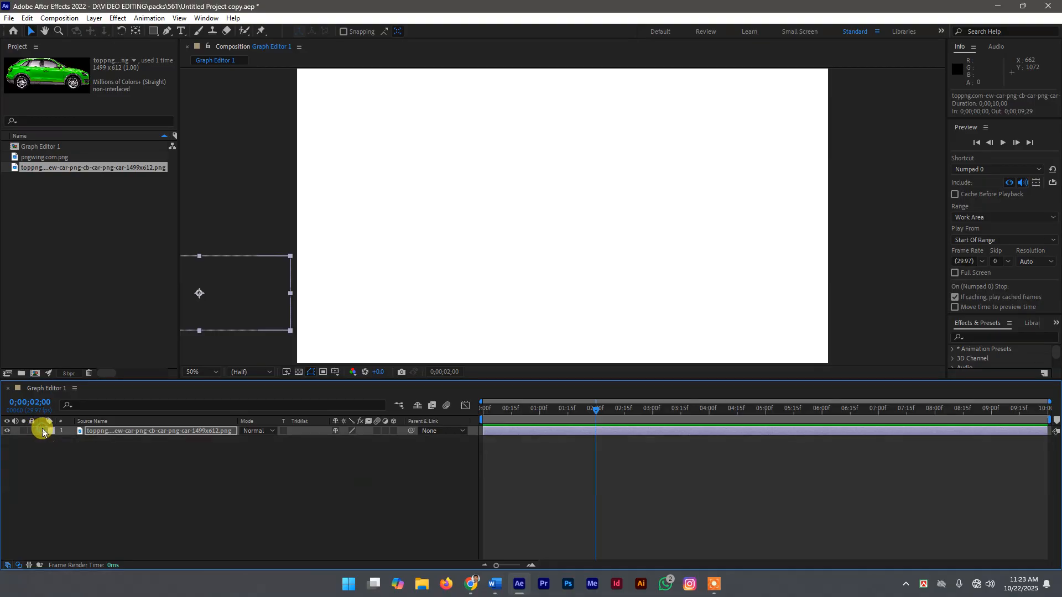
pyautogui.click(118, 434)
pyautogui.press('s')
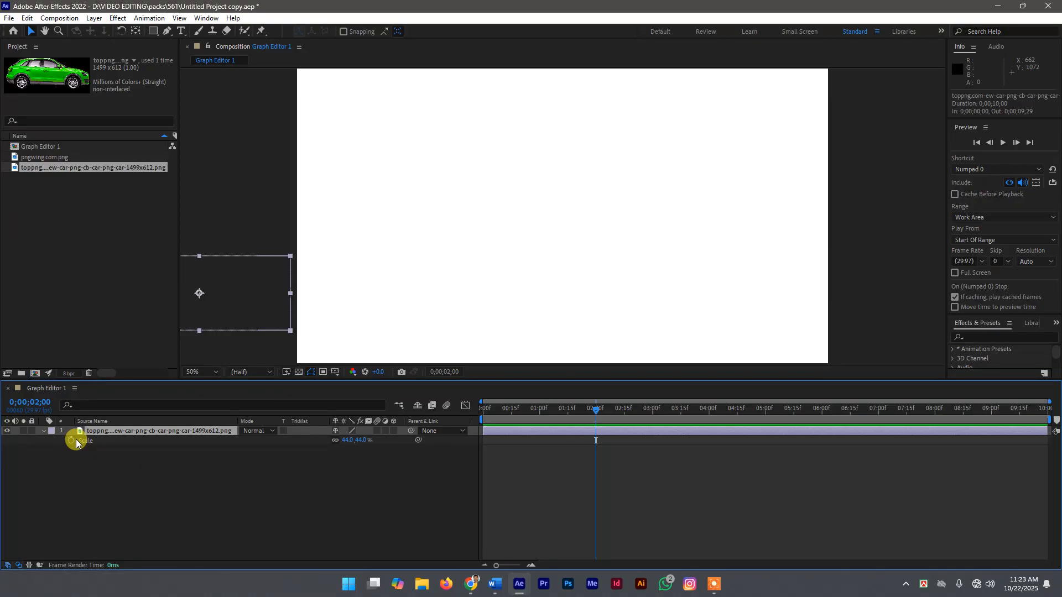
pyautogui.press('p')
pyautogui.click(44, 431)
pyautogui.click(44, 431)
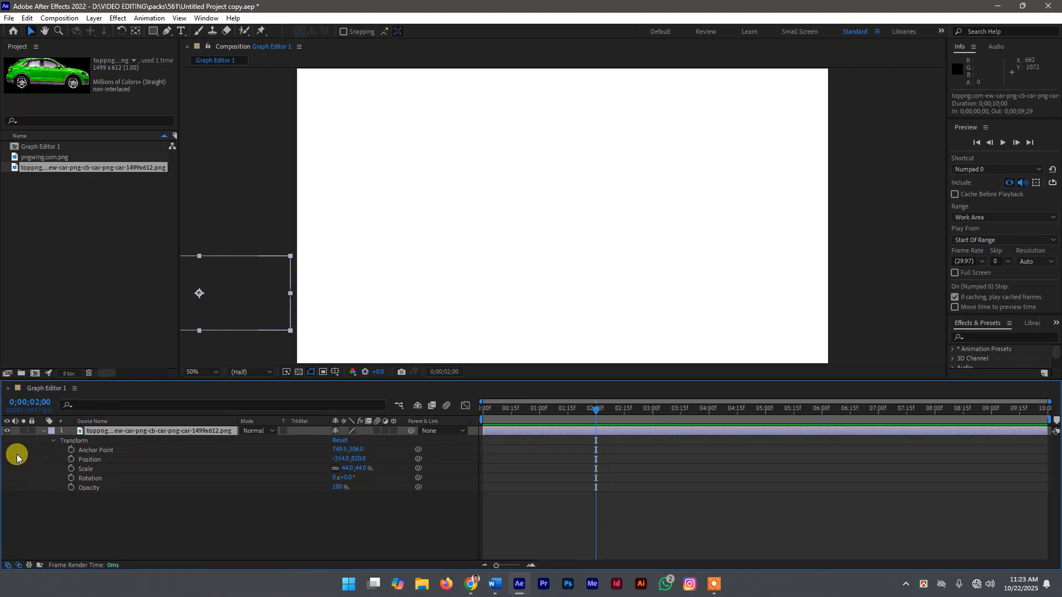
pyautogui.click(44, 431)
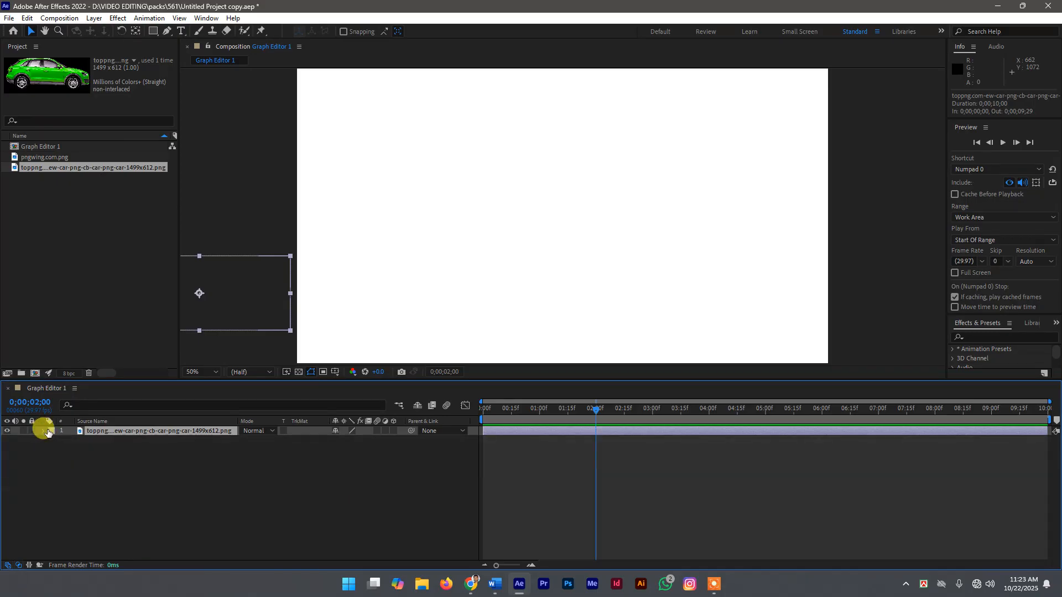
# Reveal only the car layer's Position property and enable its keyframing at 0;00;00;00
pyautogui.press('p')
pyautogui.moveTo(596, 406); pyautogui.dragTo(479, 419)
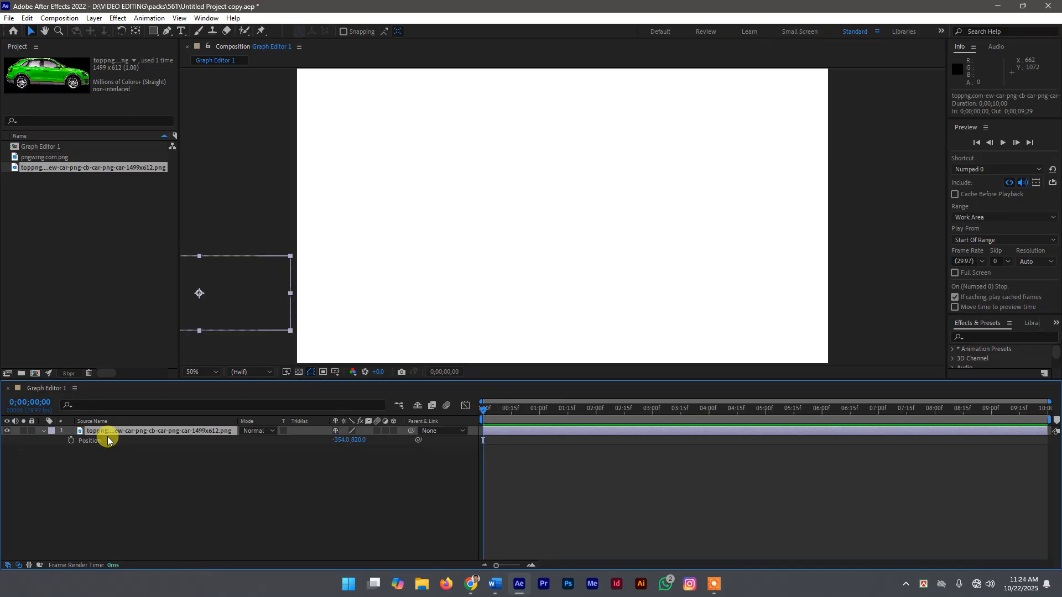
pyautogui.click(69, 440)
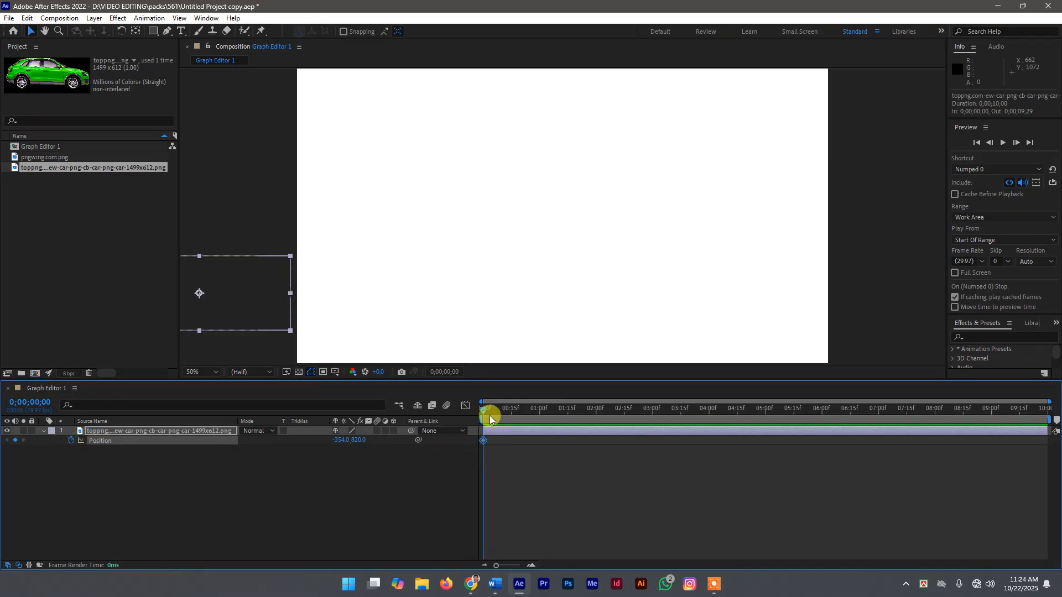
# Turn off the Position keyframing at 0;00;02;00 and try moving the car into the frame at about 694, 820
pyautogui.click(596, 414)
pyautogui.click(71, 441)
pyautogui.moveTo(595, 409)
pyautogui.mouseDown()
pyautogui.moveTo(443, 415)
pyautogui.moveTo(599, 419)
pyautogui.mouseUp()
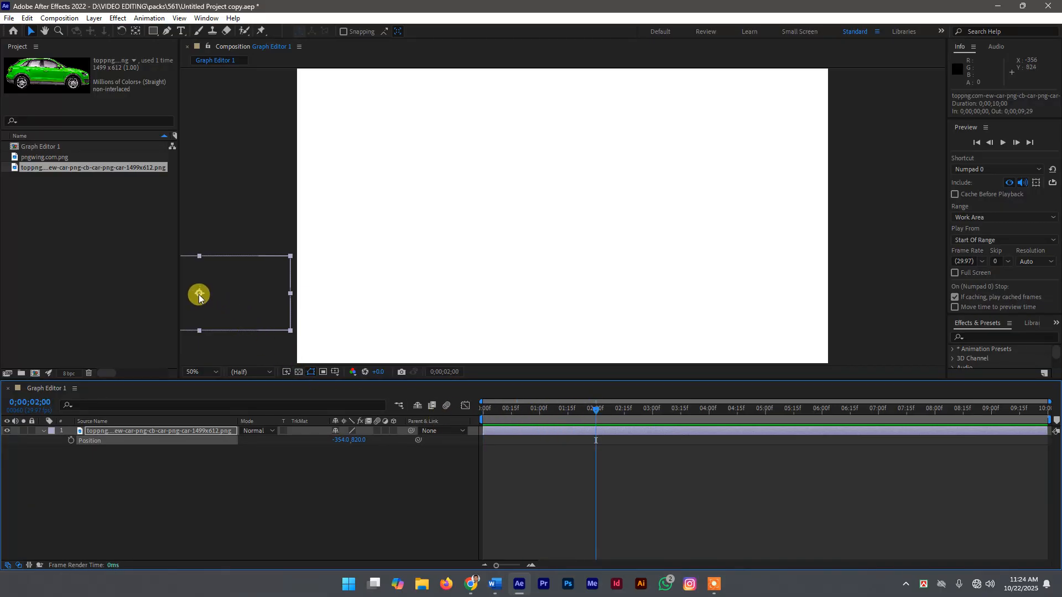
pyautogui.moveTo(202, 292); pyautogui.dragTo(490, 290)
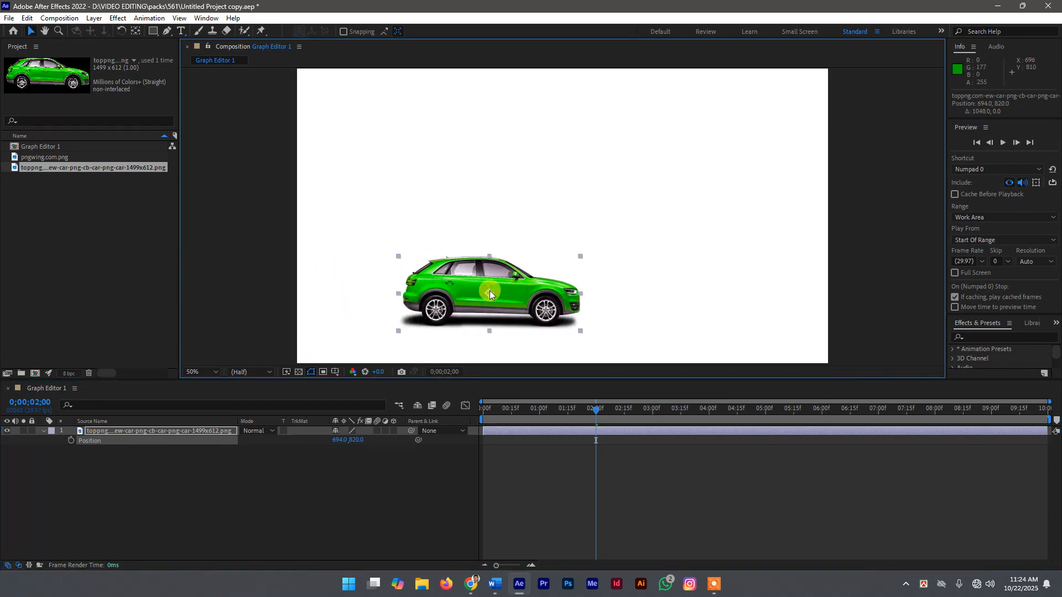
pyautogui.hotkey('ctrl', 'z')
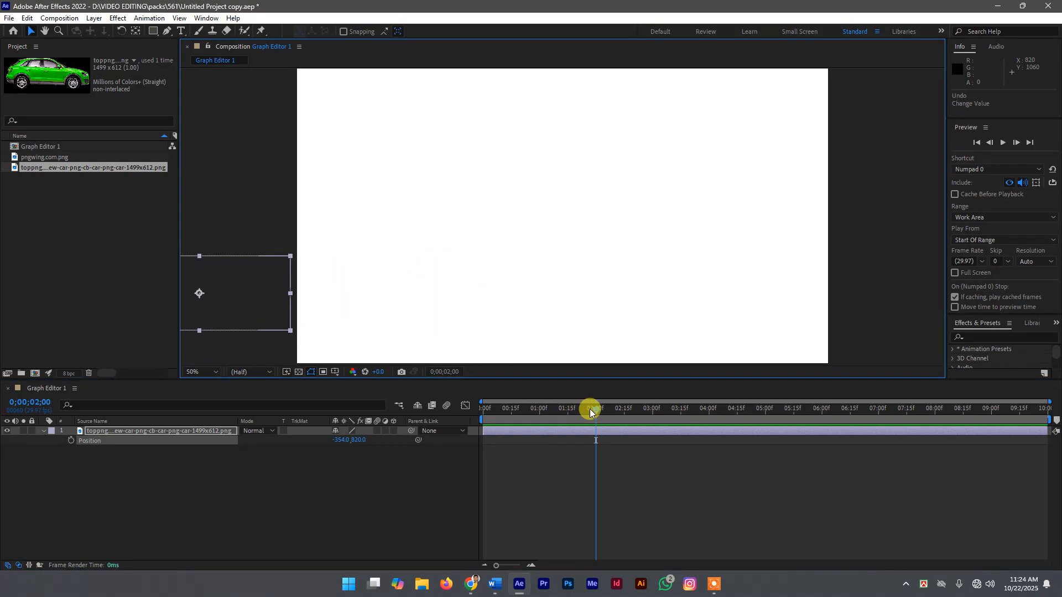
# Set Position keyframes at 0;00;00;00 and 0;00;02;01, with the car moved past the frame's right edge to about 2240, 820 at the second
pyautogui.moveTo(593, 407); pyautogui.dragTo(450, 409)
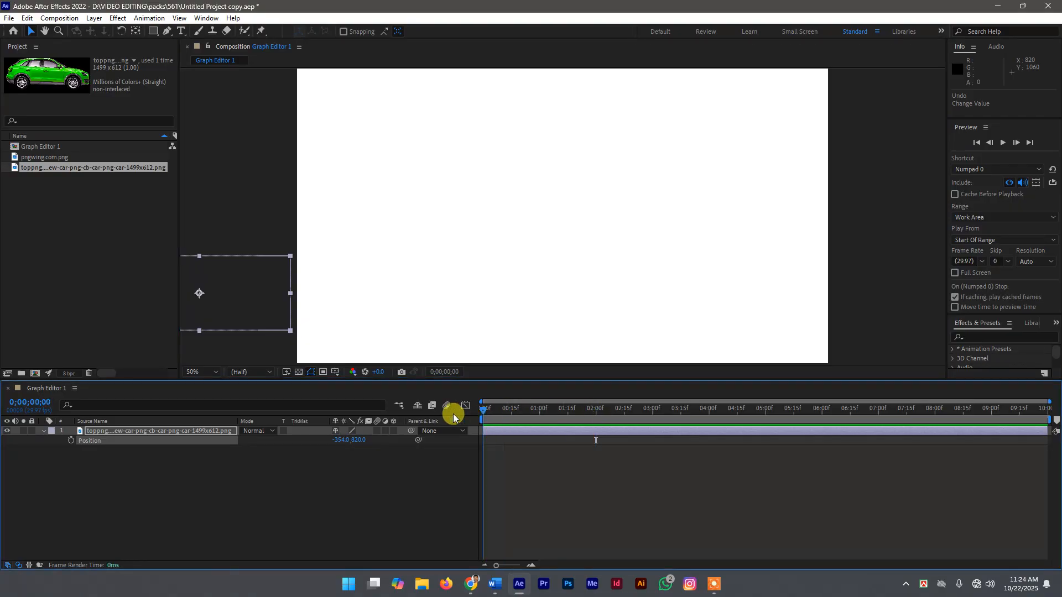
pyautogui.click(71, 440)
pyautogui.moveTo(481, 412); pyautogui.dragTo(595, 411)
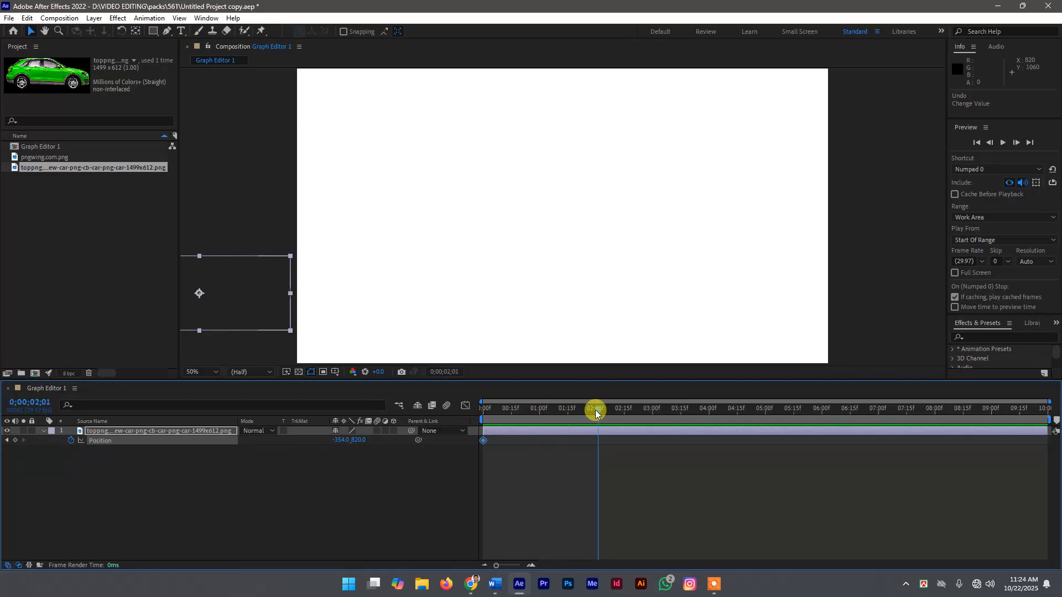
pyautogui.click(15, 441)
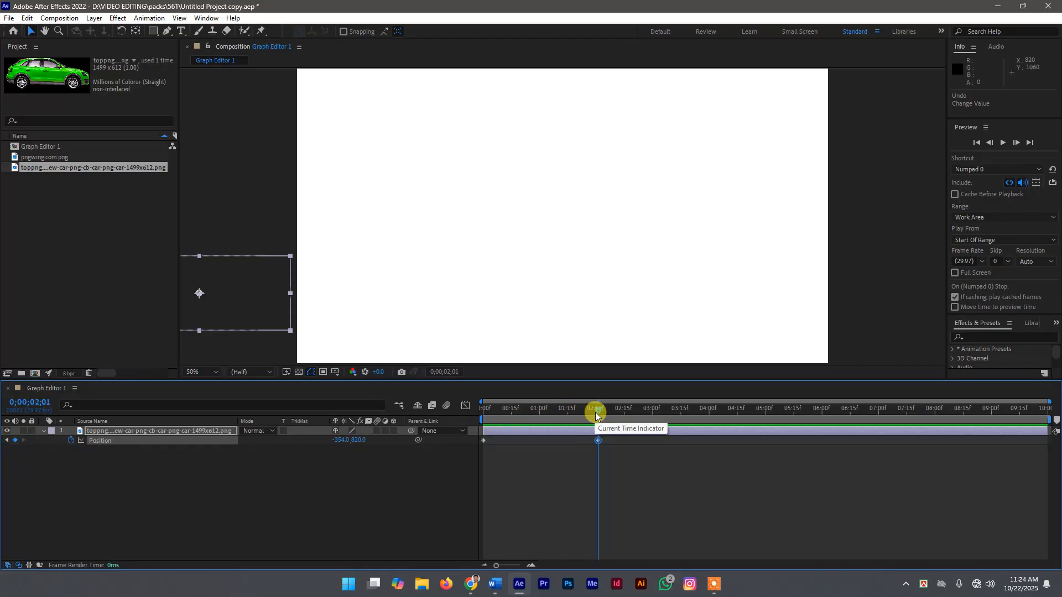
pyautogui.moveTo(595, 412)
pyautogui.mouseDown()
pyautogui.moveTo(445, 424)
pyautogui.moveTo(596, 421)
pyautogui.mouseUp()
pyautogui.moveTo(252, 293); pyautogui.dragTo(924, 284)
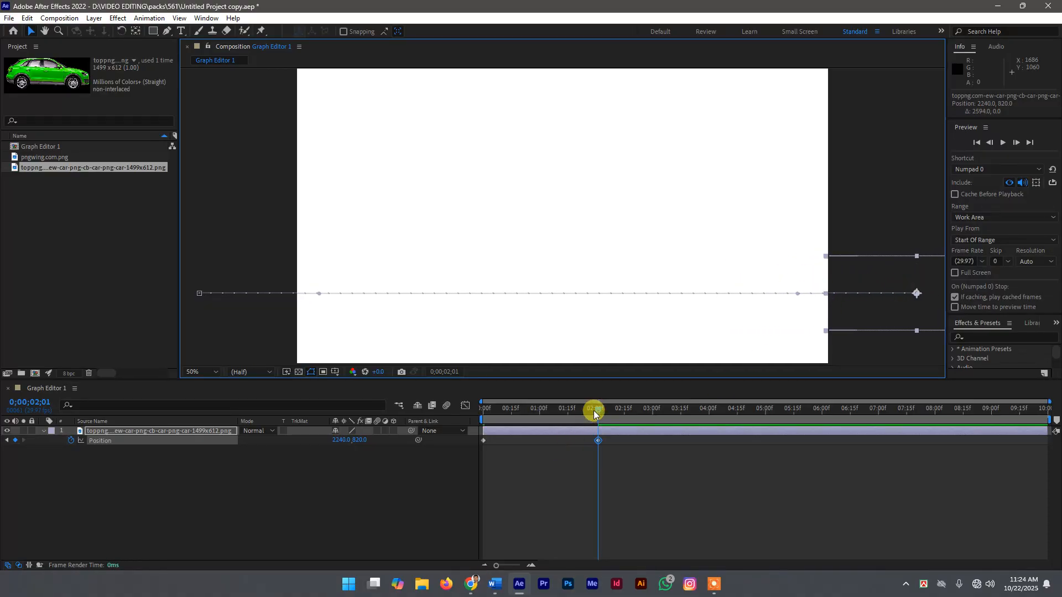
# Preview the car's drive across the frame from the start of the composition
pyautogui.click(488, 413)
pyautogui.press('space')
pyautogui.press('space')
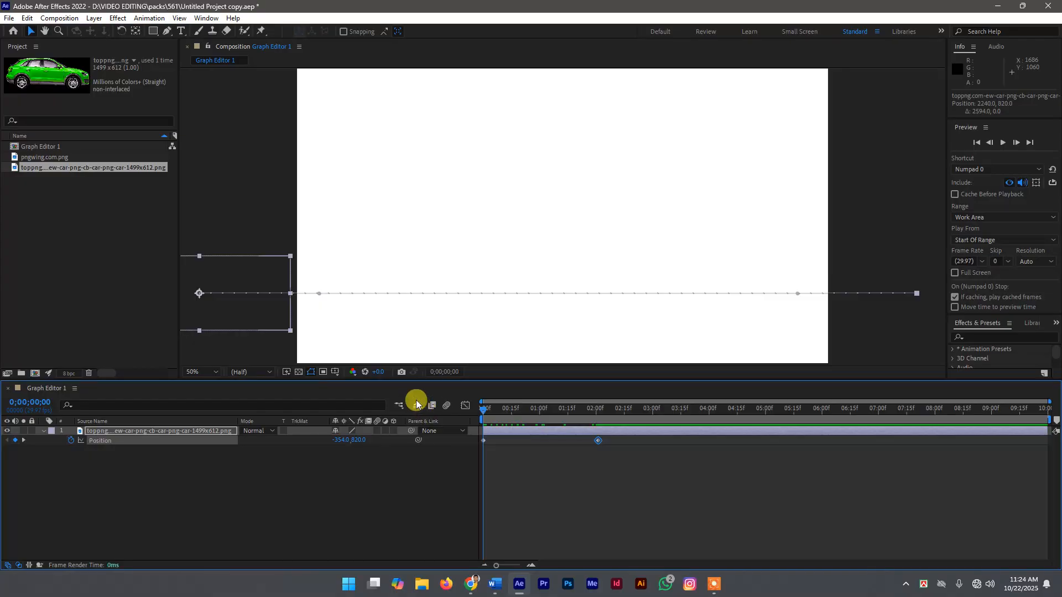
pyautogui.press('space')
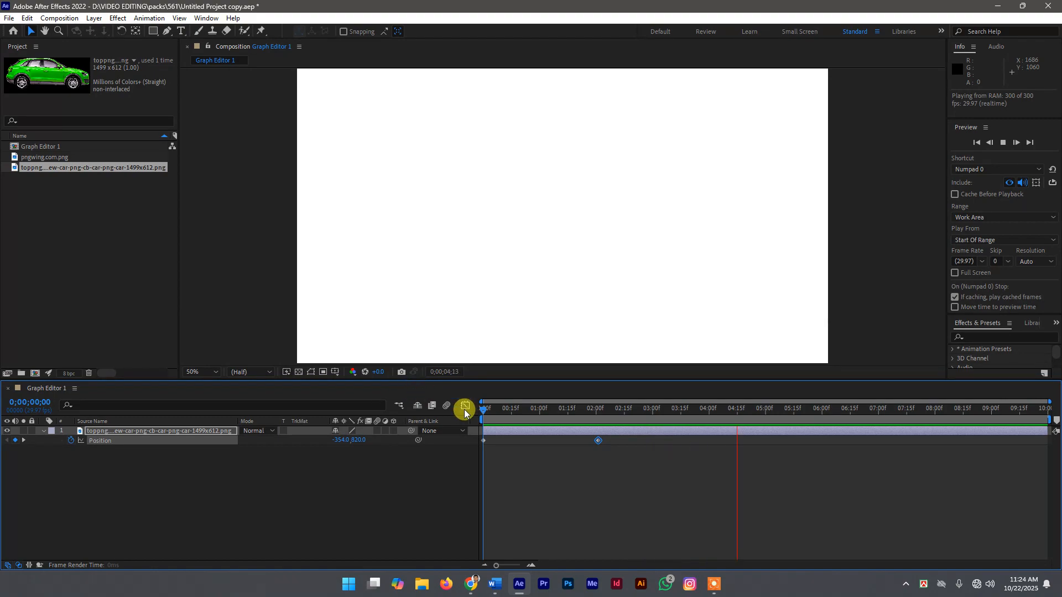
pyautogui.press('space')
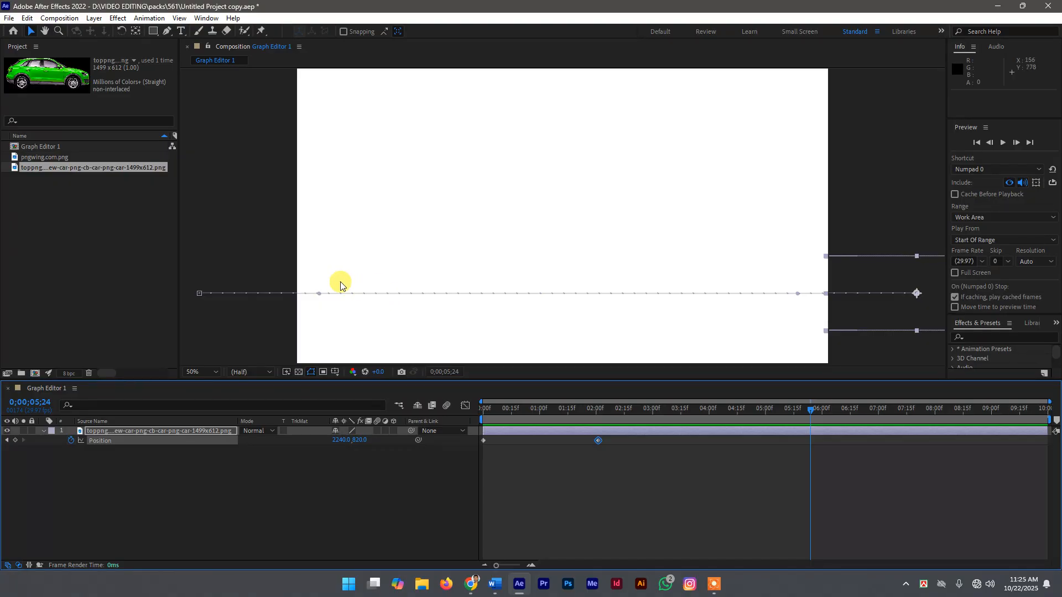
# Undo the car's move past the right edge and try placing it inside the frame at about 744, 848
pyautogui.hotkey('ctrl', 'z')
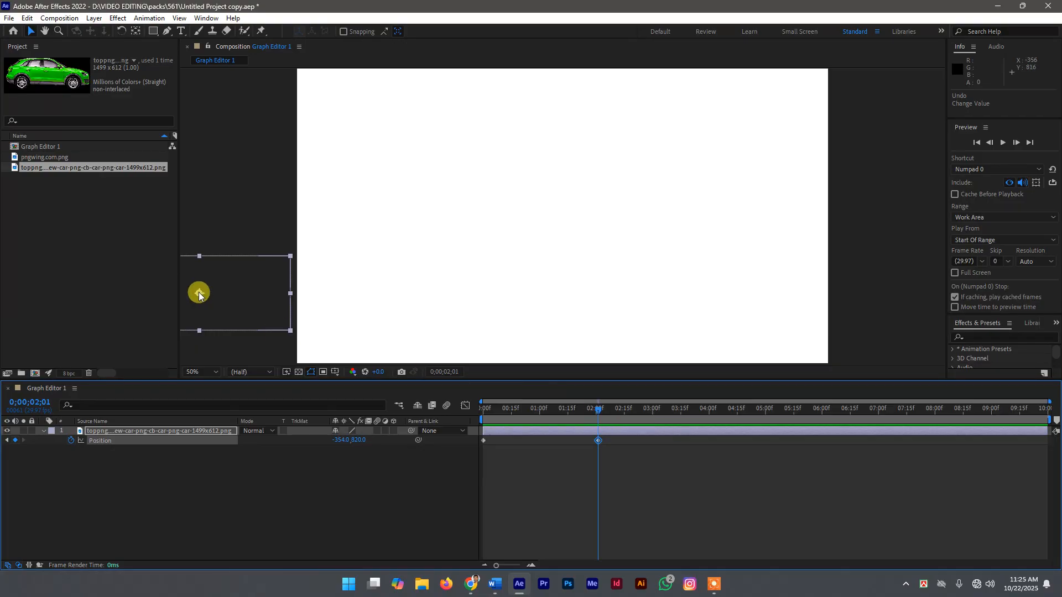
pyautogui.moveTo(199, 294); pyautogui.dragTo(480, 299)
pyautogui.moveTo(488, 300); pyautogui.dragTo(503, 304)
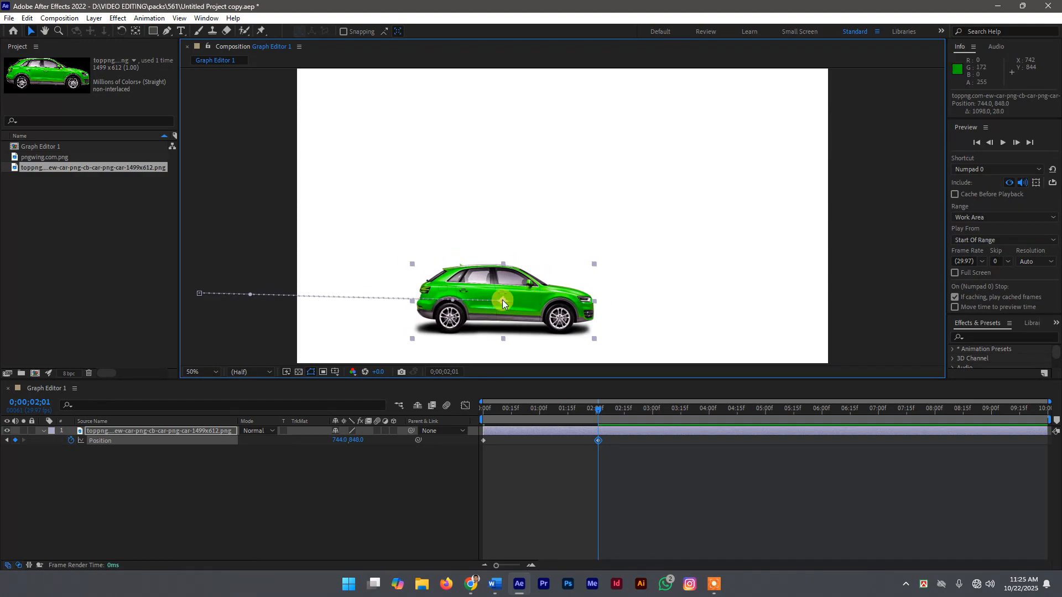
pyautogui.hotkey('ctrl', 'z')
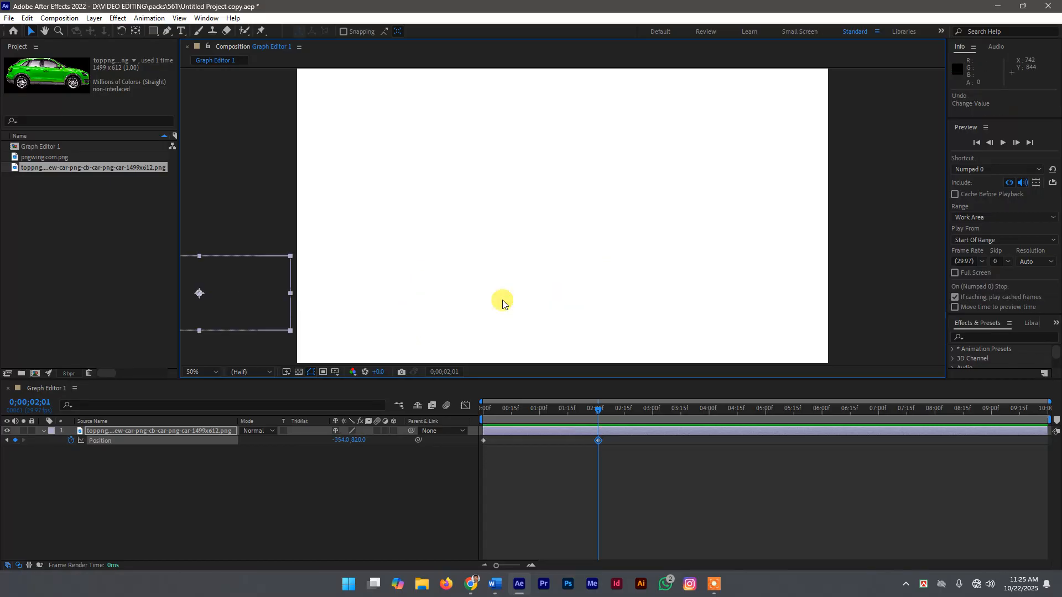
# Try the second keyframe with the car at about 580, 820, and undo that move along with both Position keyframes
pyautogui.moveTo(197, 294)
pyautogui.mouseDown()
pyautogui.moveTo(455, 297)
pyautogui.moveTo(528, 309)
pyautogui.moveTo(431, 307)
pyautogui.moveTo(456, 308)
pyautogui.mouseUp()
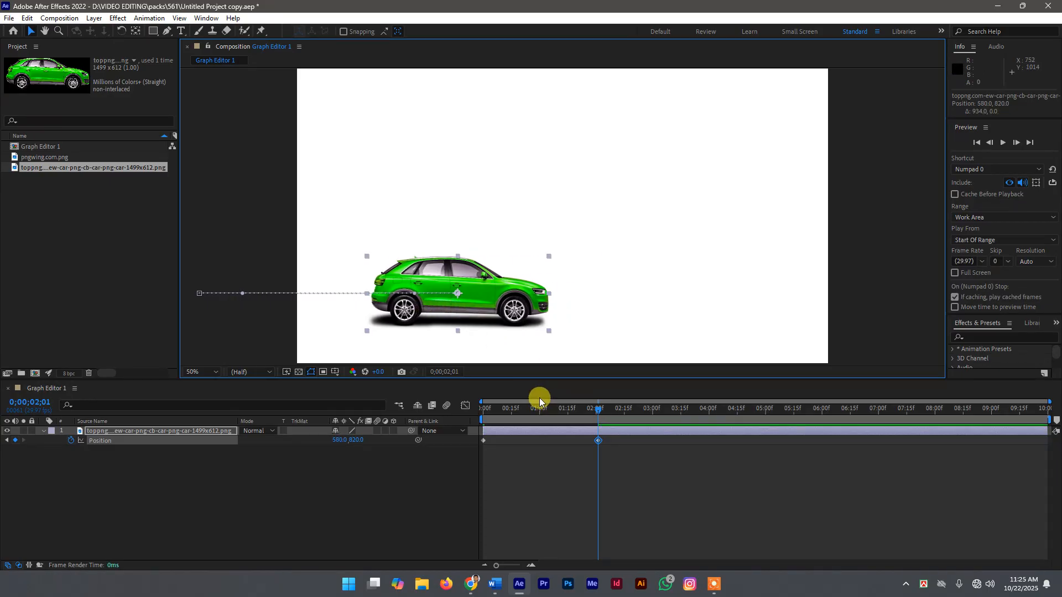
pyautogui.hotkey('ctrl', 'z')
pyautogui.hotkey('ctrl', 'z')
pyautogui.hotkey('ctrl', 'z')
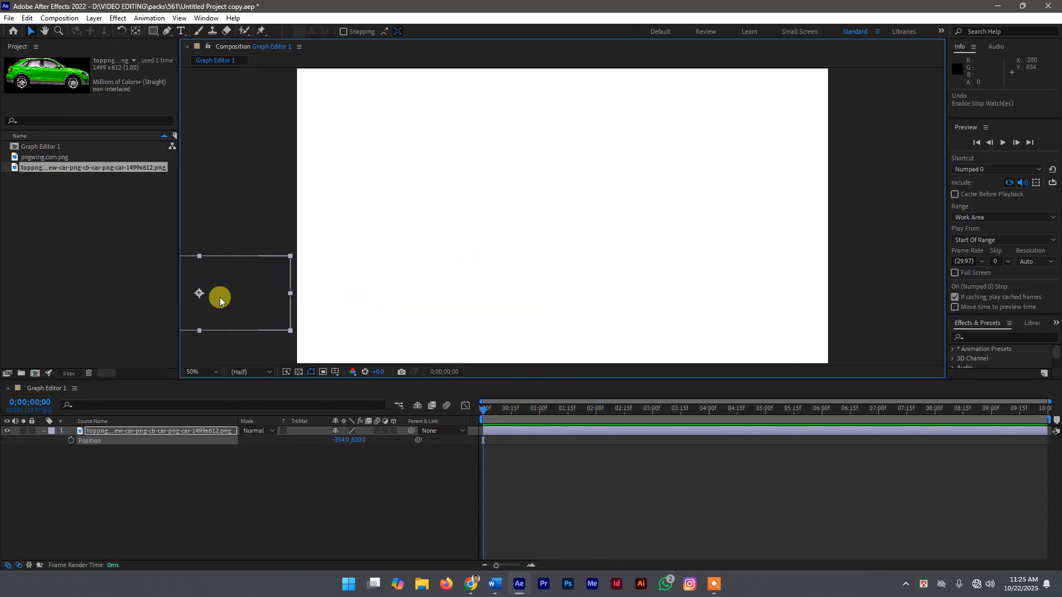
# Scale the car down further and place it just outside the frame's left edge, at about -244, 850
pyautogui.moveTo(201, 293); pyautogui.dragTo(459, 294)
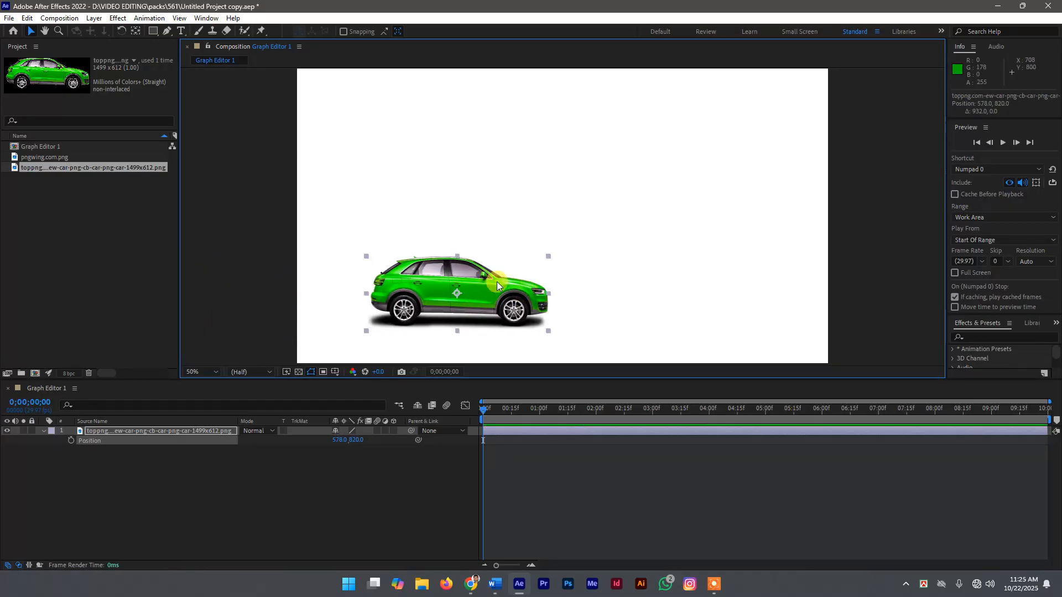
pyautogui.click(371, 330)
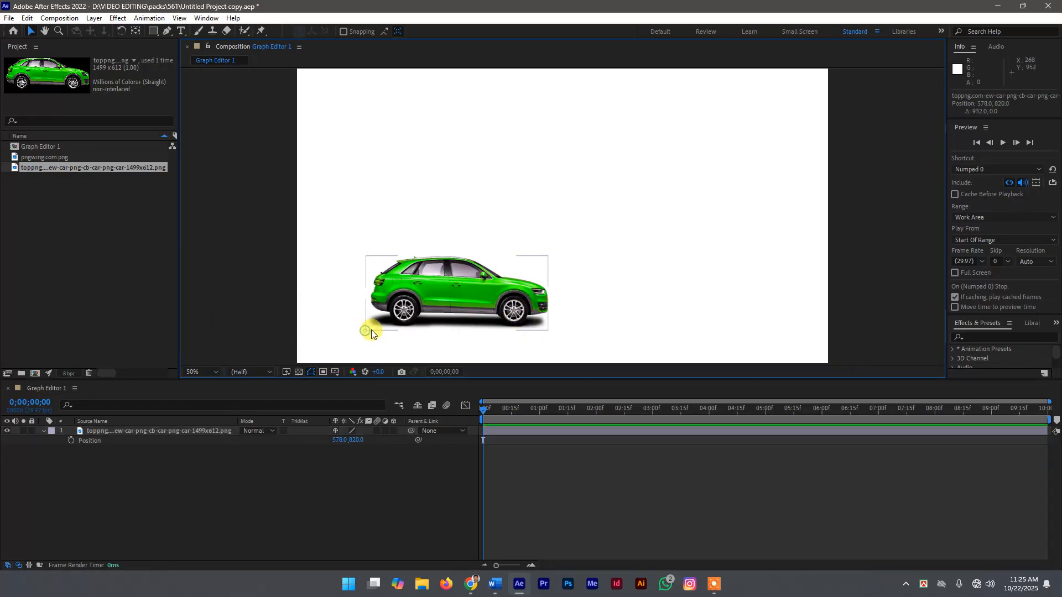
pyautogui.click(400, 291)
pyautogui.moveTo(367, 260); pyautogui.dragTo(195, 302)
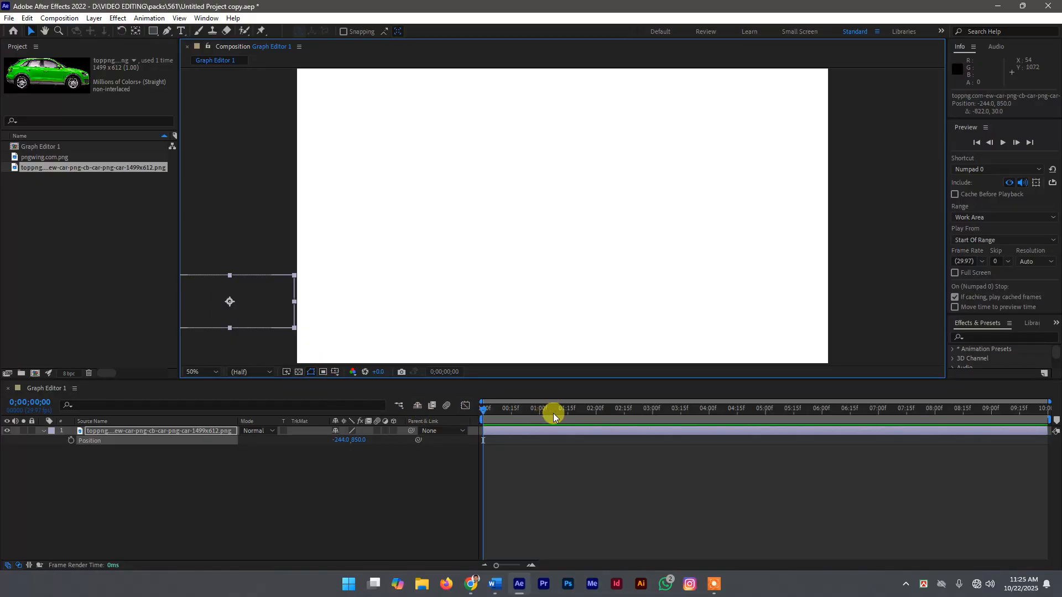
# Set the car's starting Position keyframe at 0;00;00;00
pyautogui.click(596, 411)
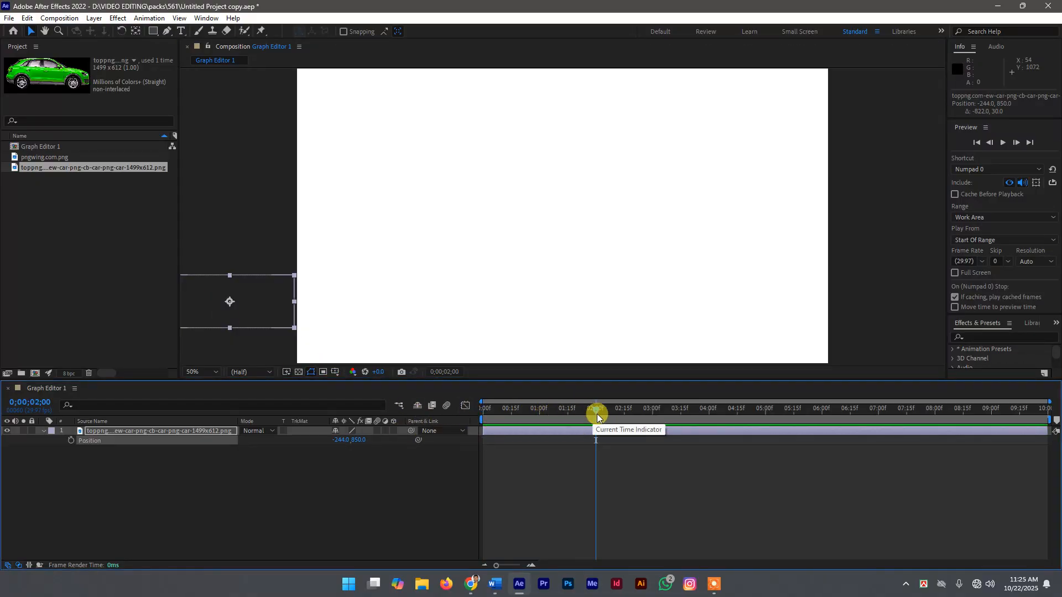
pyautogui.press('Home')
pyautogui.click(71, 440)
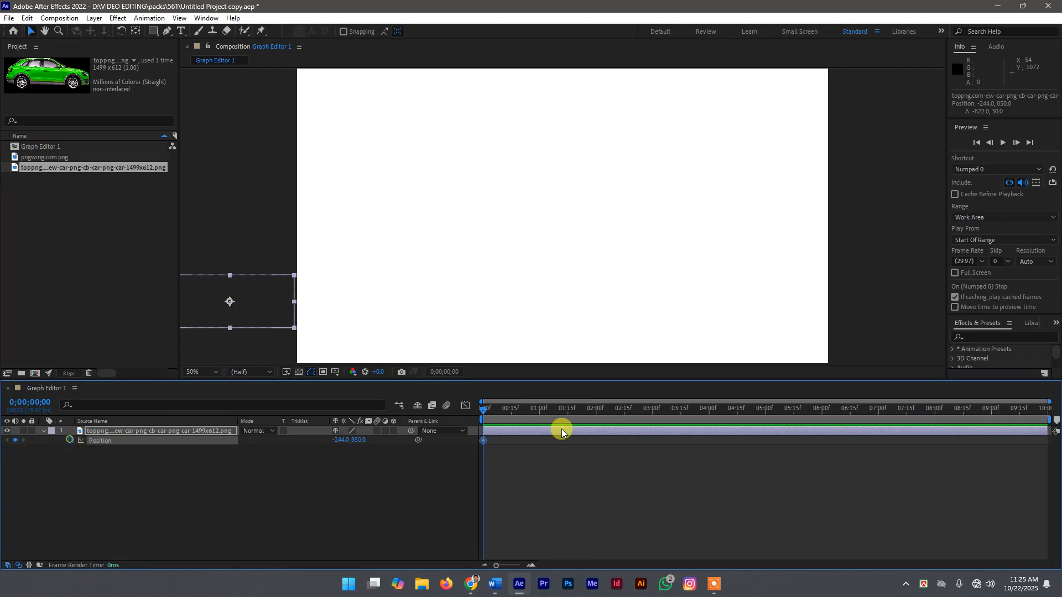
# Add a Position keyframe at 0;00;02;00 with the car moved into the frame at about 810, 850, and preview the motion from the start
pyautogui.click(595, 413)
pyautogui.click(15, 440)
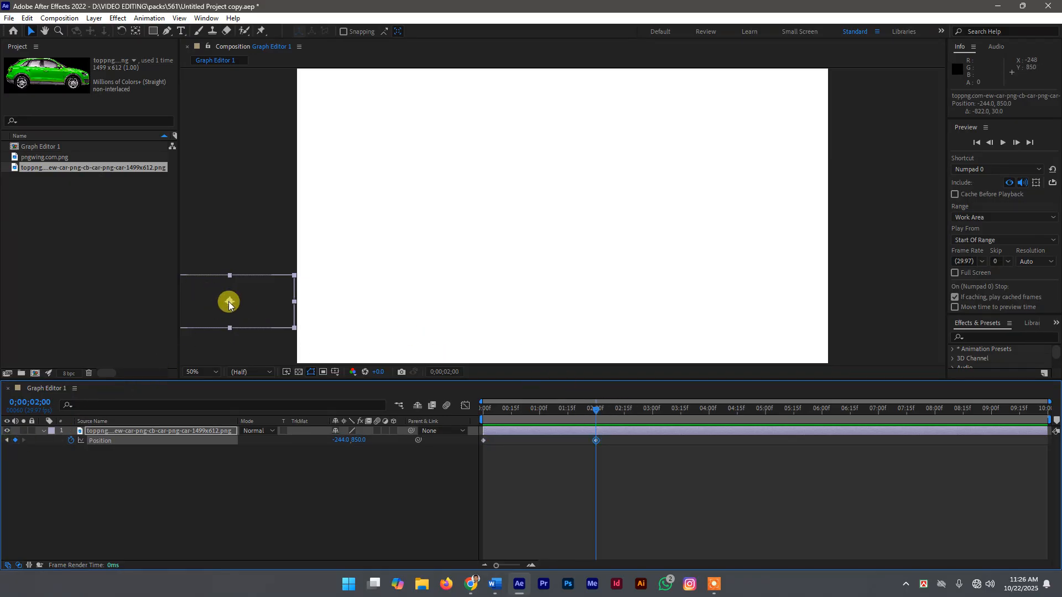
pyautogui.moveTo(229, 303); pyautogui.dragTo(521, 307)
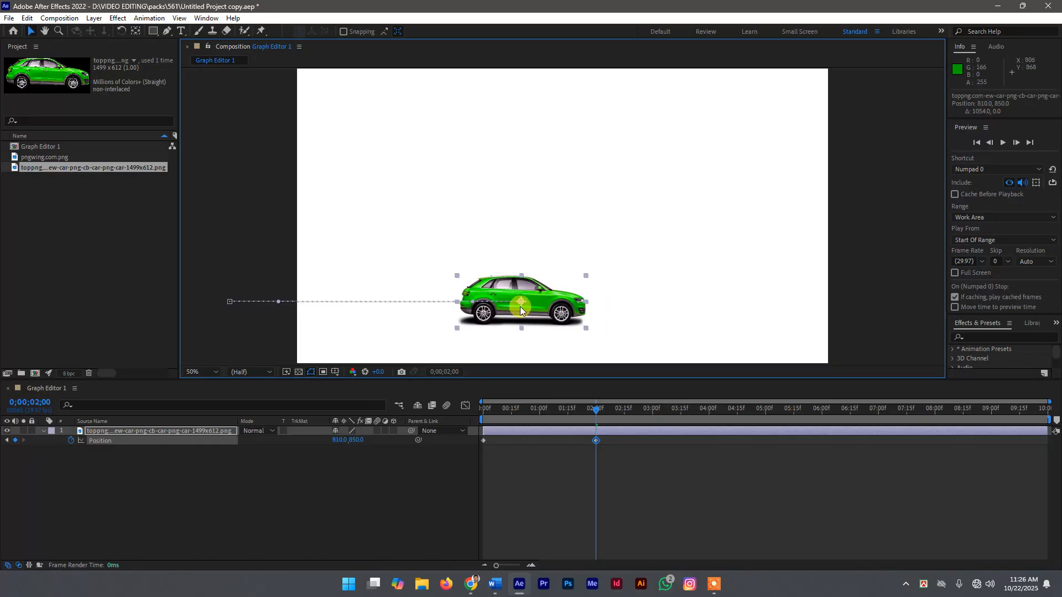
pyautogui.moveTo(592, 409); pyautogui.dragTo(457, 412)
pyautogui.press('space')
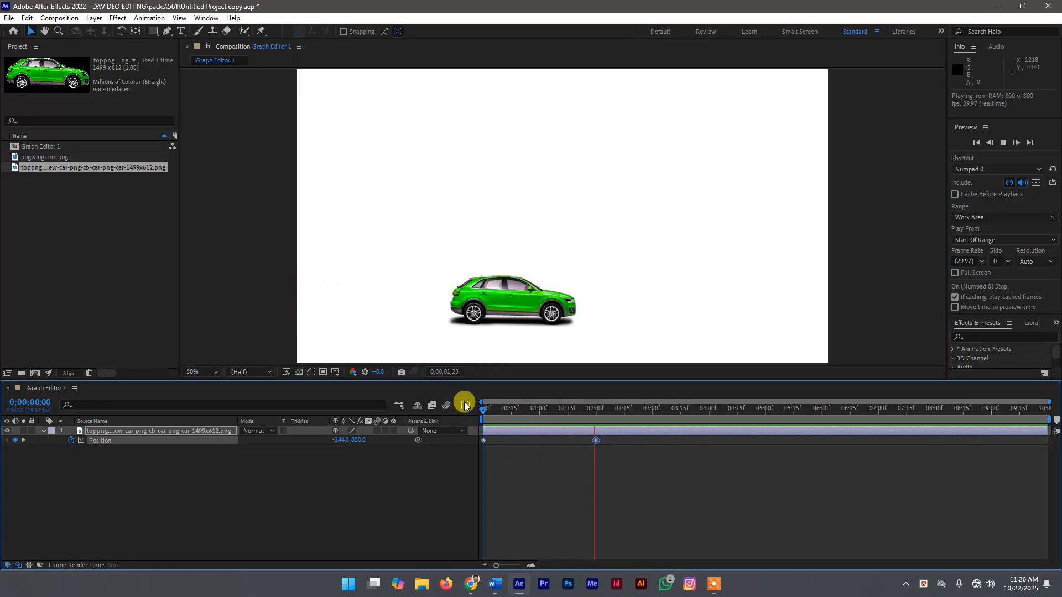
# Stop the preview and apply Easy Ease to both of the car's Position keyframes
pyautogui.press('space')
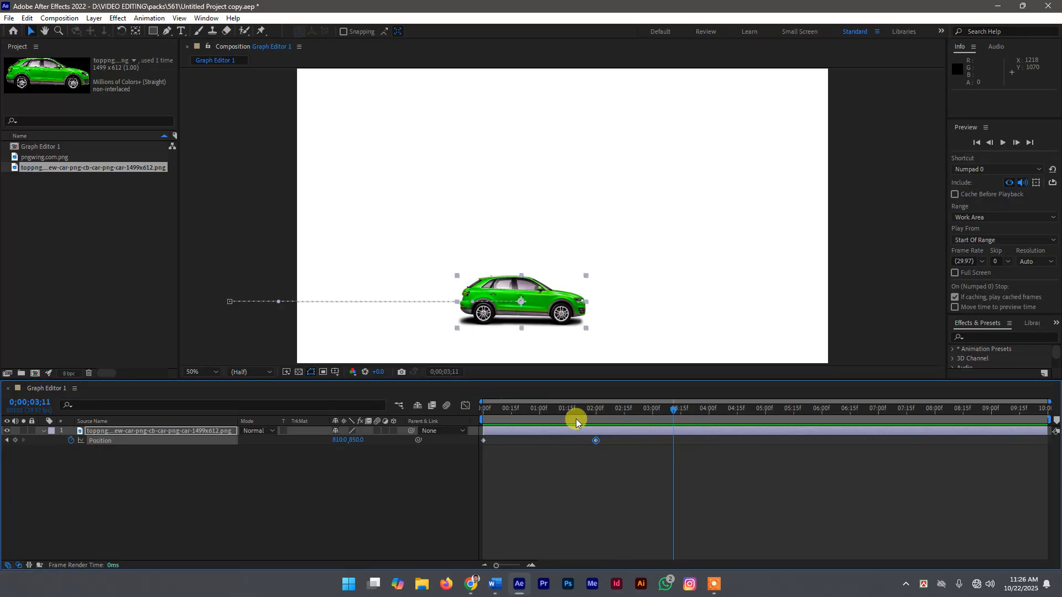
pyautogui.moveTo(619, 439); pyautogui.dragTo(475, 443)
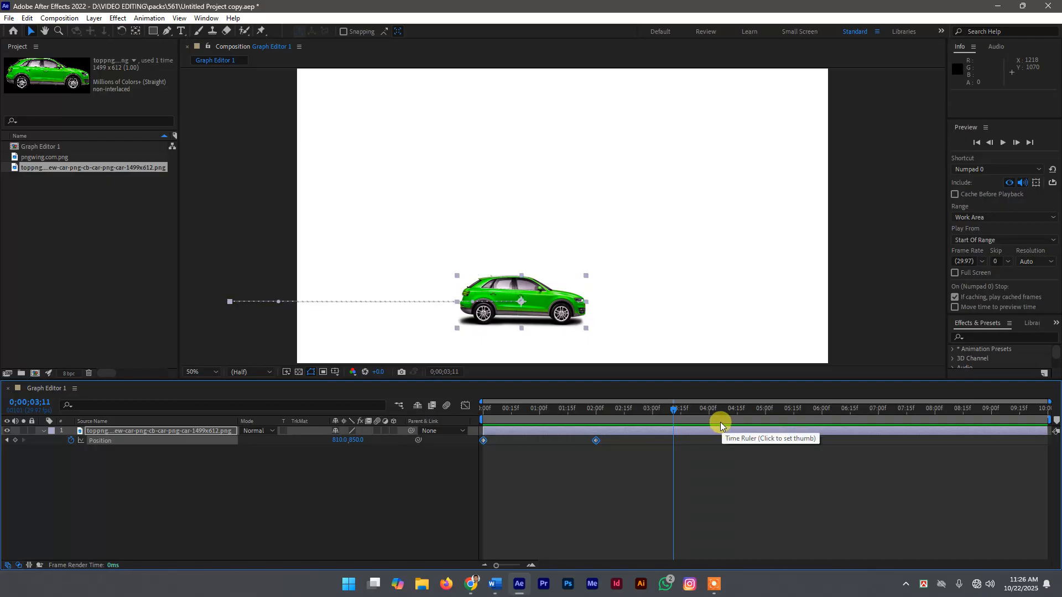
pyautogui.moveTo(628, 440); pyautogui.dragTo(476, 446)
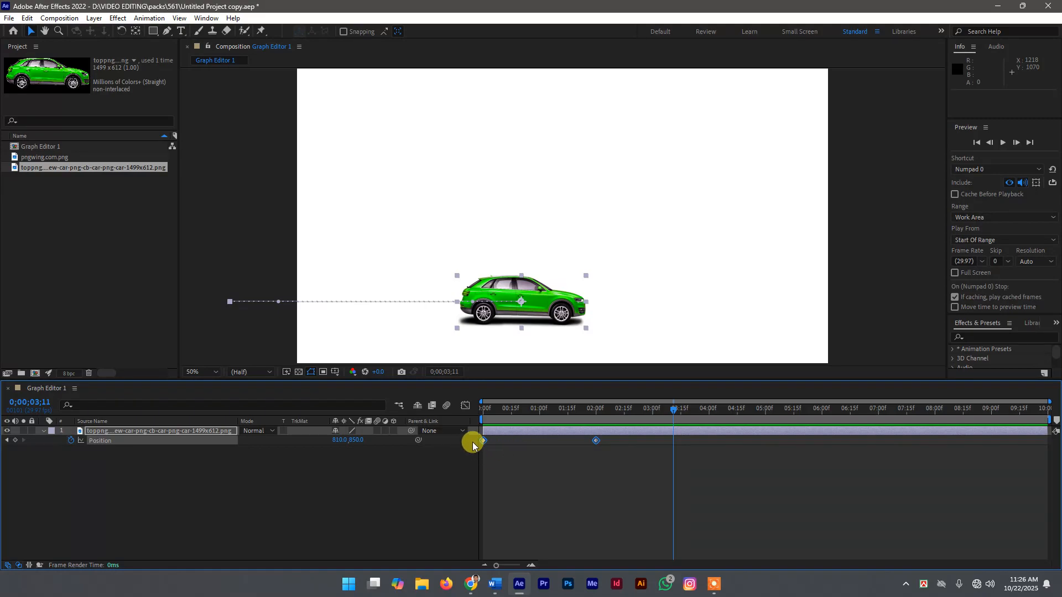
pyautogui.press('F9')
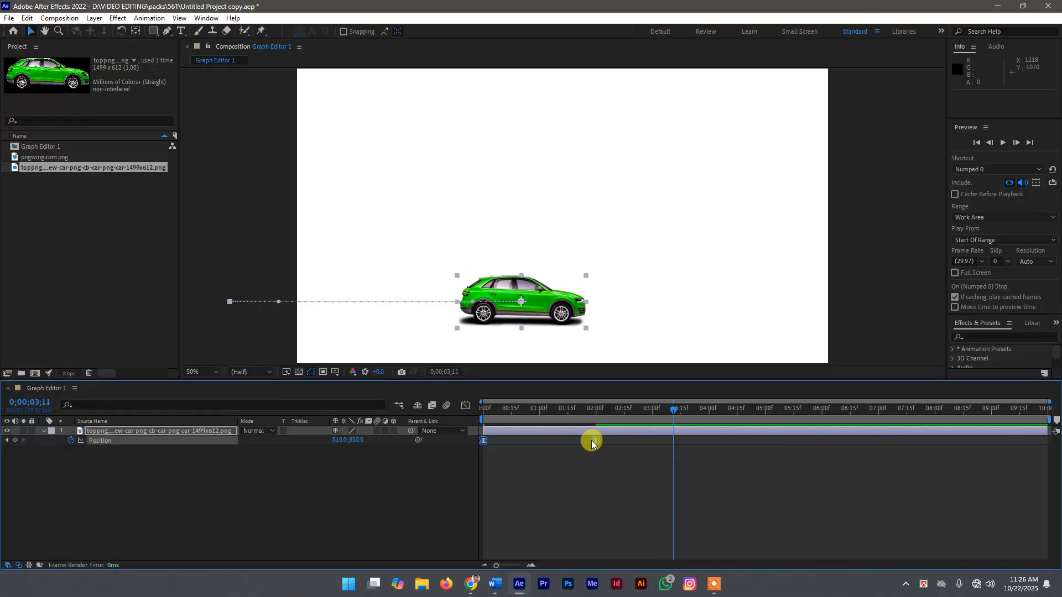
pyautogui.rightClick(593, 439)
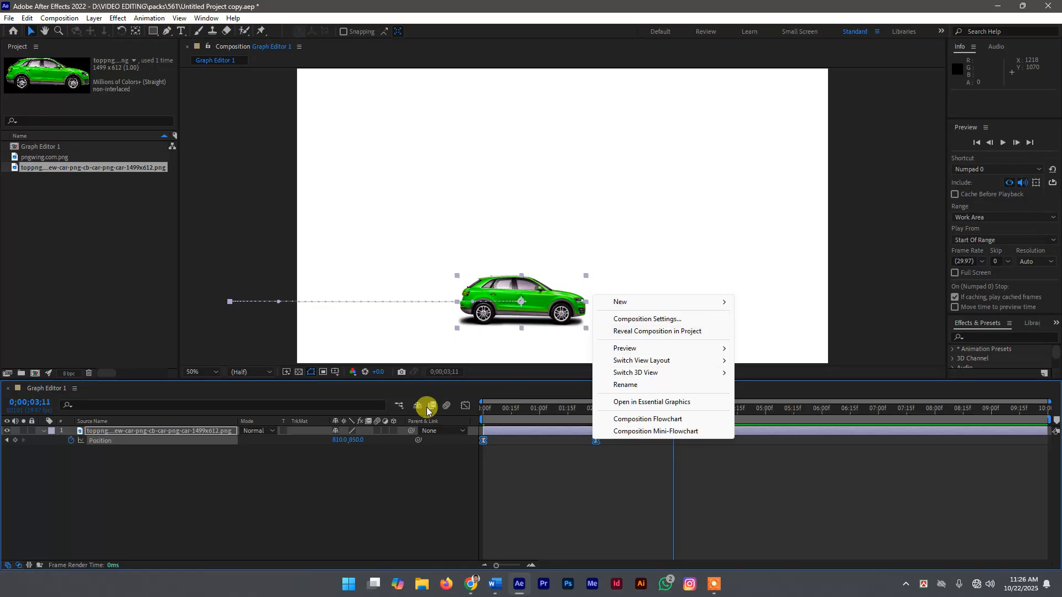
pyautogui.click(466, 407)
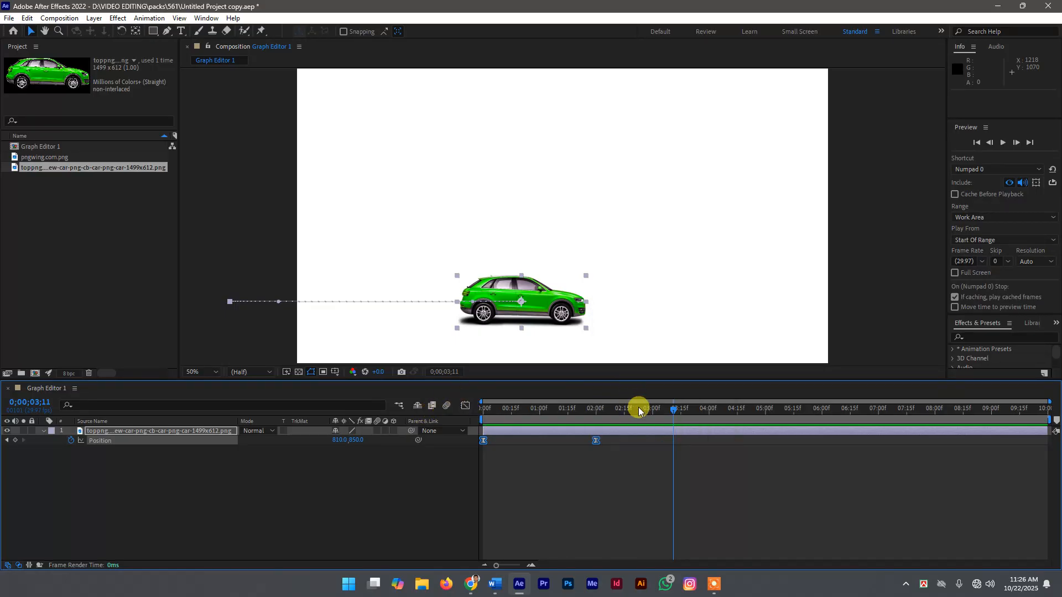
# Show the car's Position animation in the Graph Editor and switch it from the value graph to the speed graph
pyautogui.moveTo(671, 410); pyautogui.dragTo(596, 422)
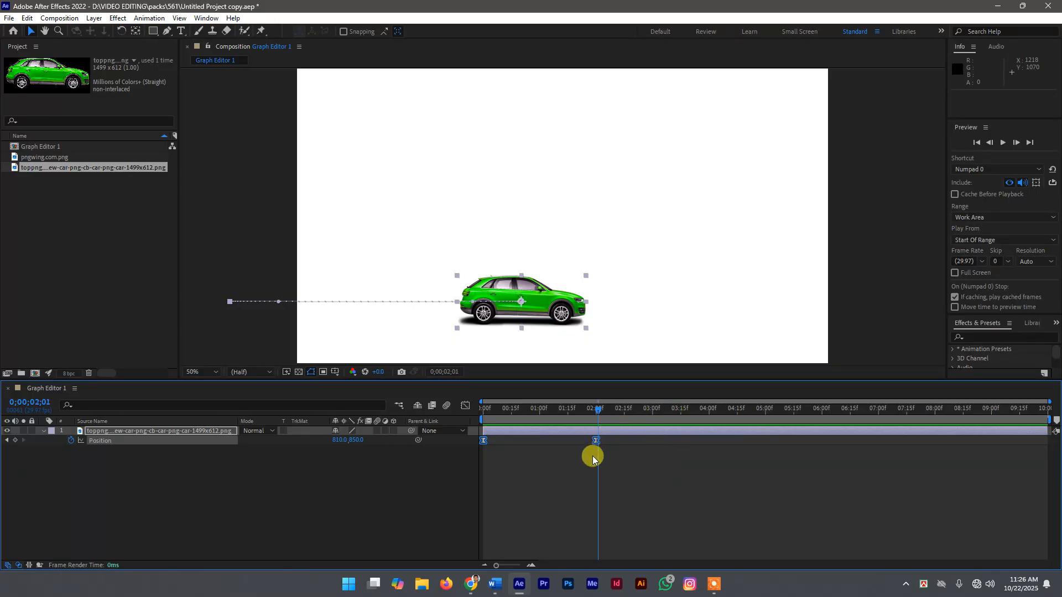
pyautogui.moveTo(598, 412)
pyautogui.mouseDown()
pyautogui.moveTo(474, 423)
pyautogui.moveTo(595, 426)
pyautogui.mouseUp()
pyautogui.click(465, 406)
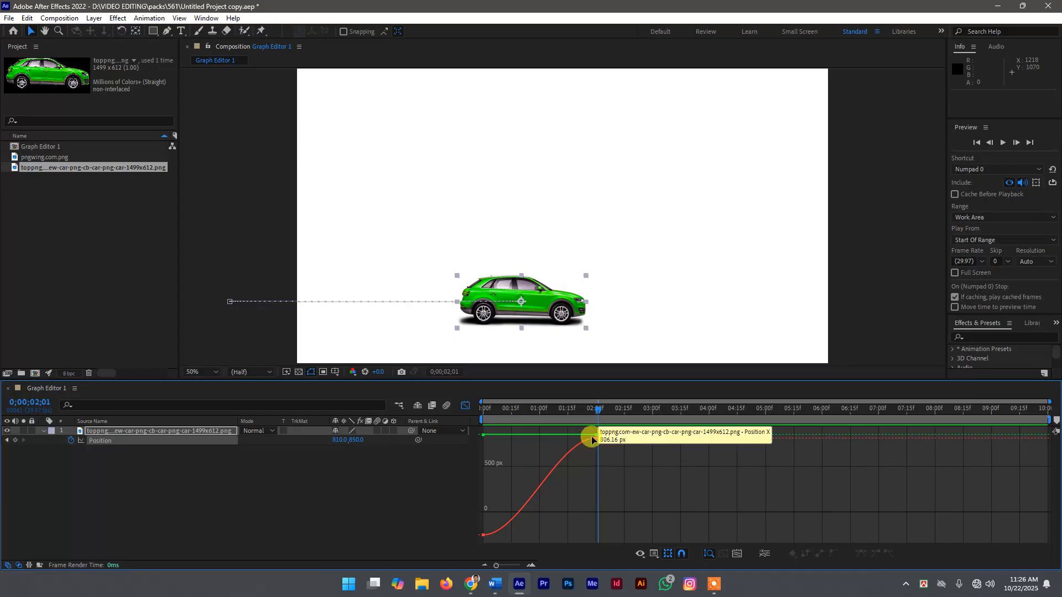
pyautogui.rightClick(529, 456)
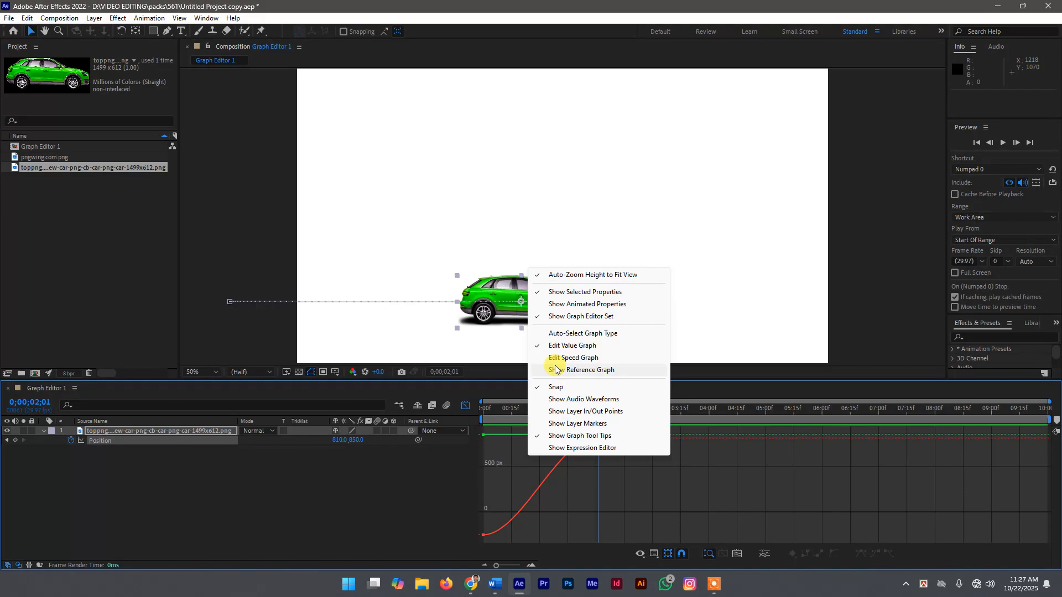
pyautogui.click(586, 65)
pyautogui.rightClick(550, 441)
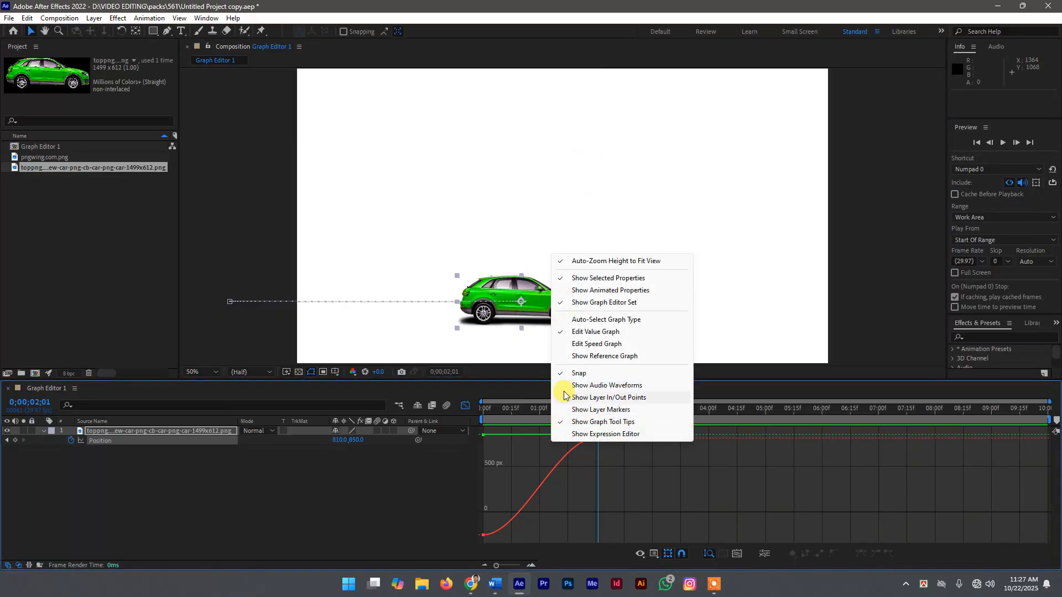
pyautogui.click(582, 348)
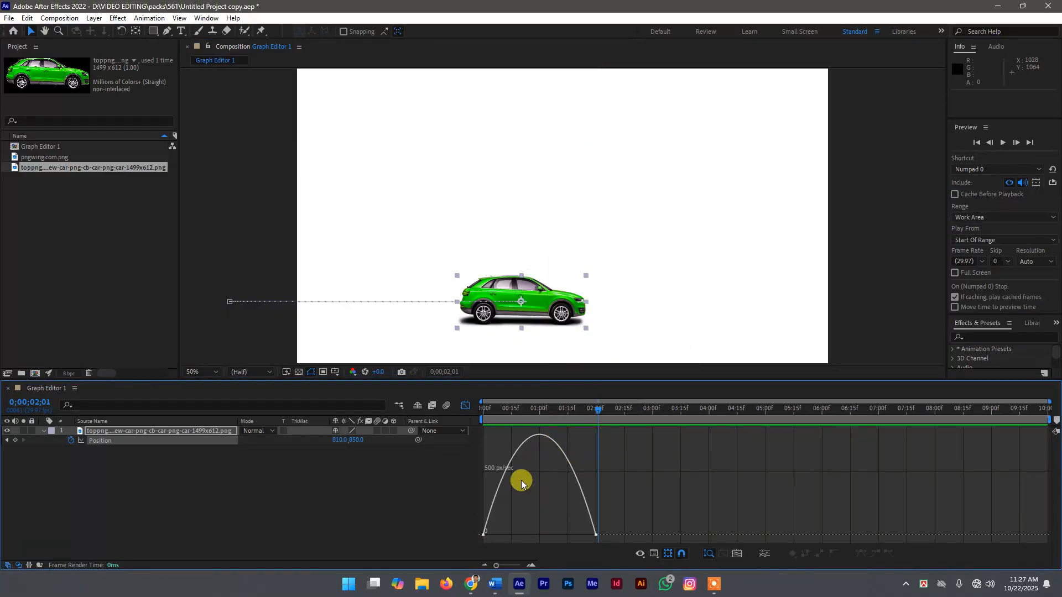
# Select the starting keyframe on the speed graph, preview the eased motion from the start, and close the Graph Editor
pyautogui.moveTo(484, 538)
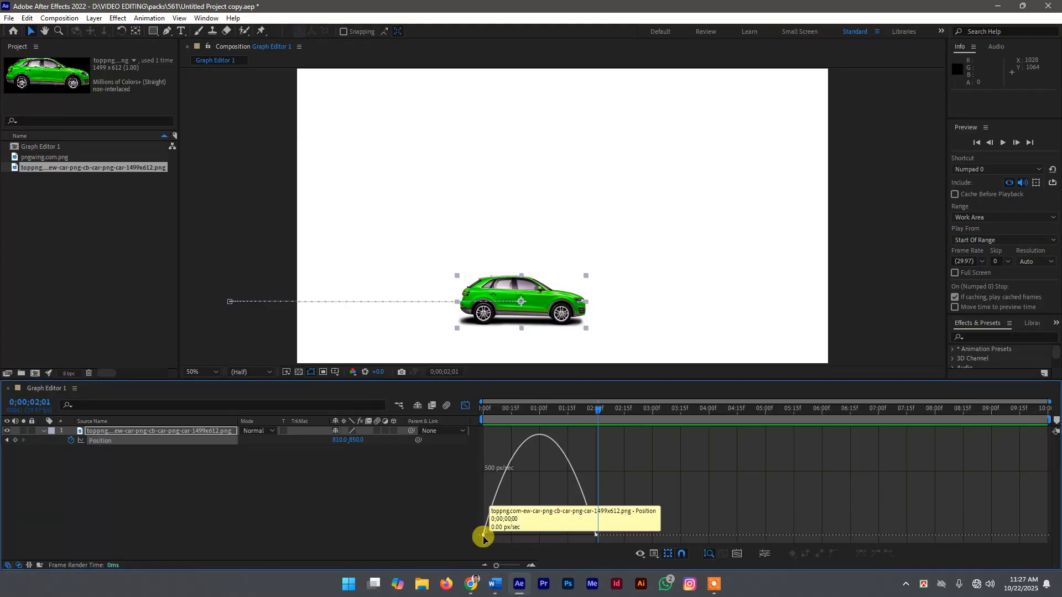
pyautogui.click(483, 537)
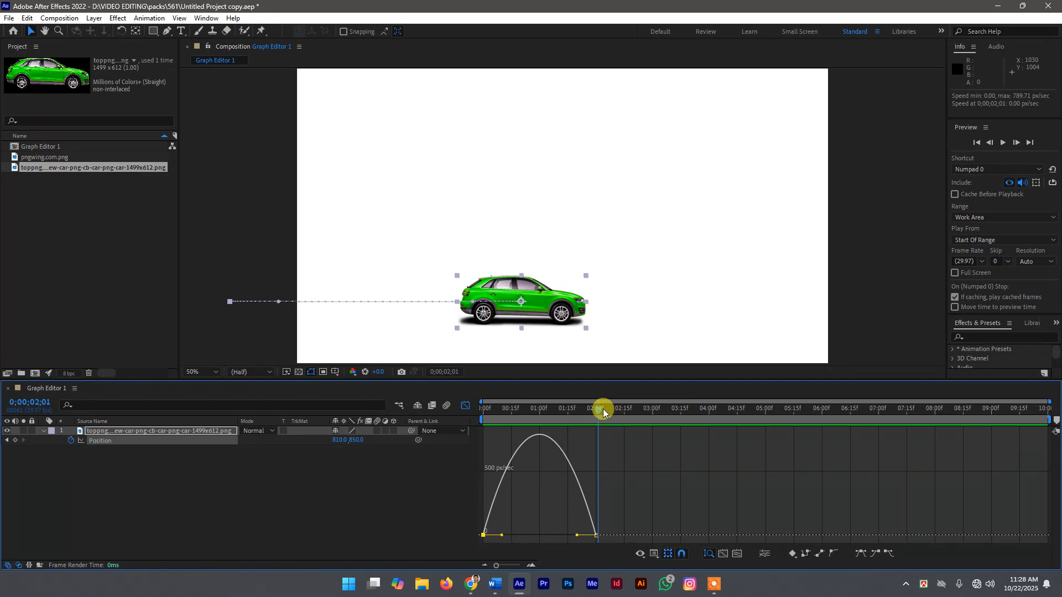
pyautogui.moveTo(603, 409); pyautogui.dragTo(461, 419)
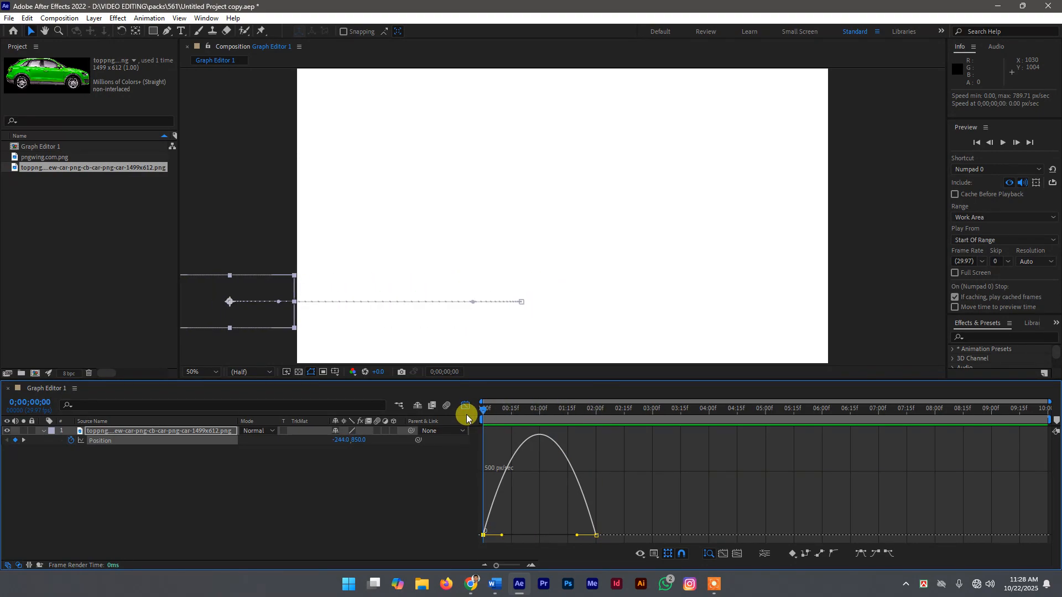
pyautogui.press('space')
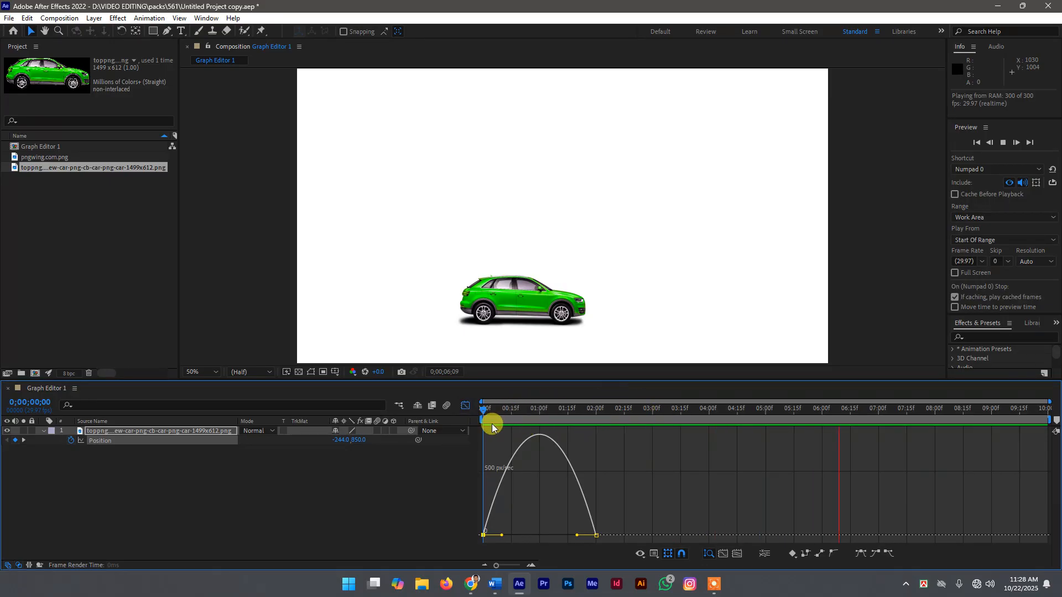
pyautogui.click(463, 408)
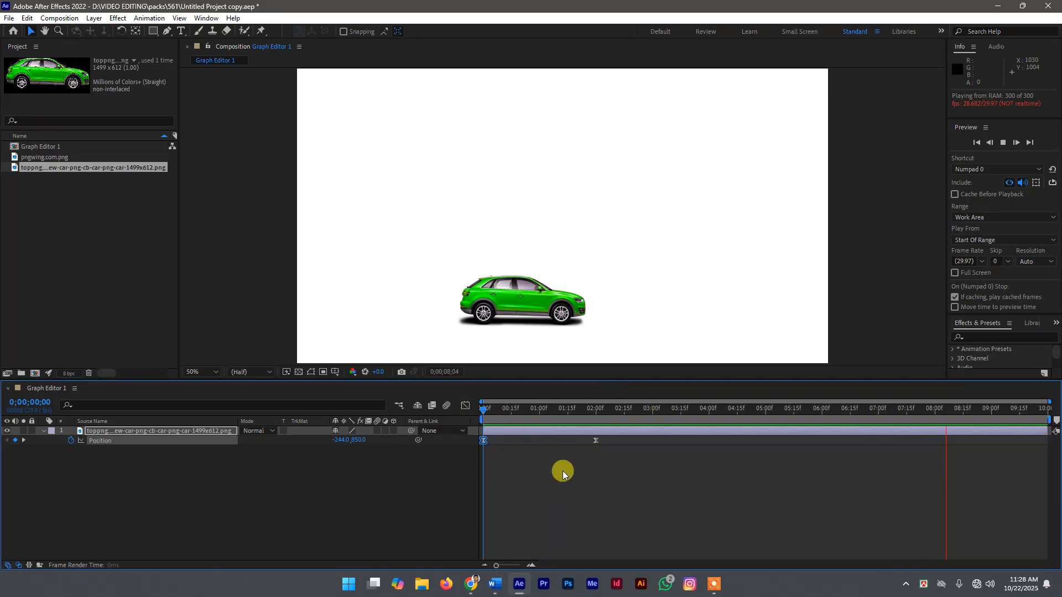
# Replace the animated car layer with a fresh copy of the image, scaled down and placed just outside the frame's left edge at about -258, 880
pyautogui.click(173, 430)
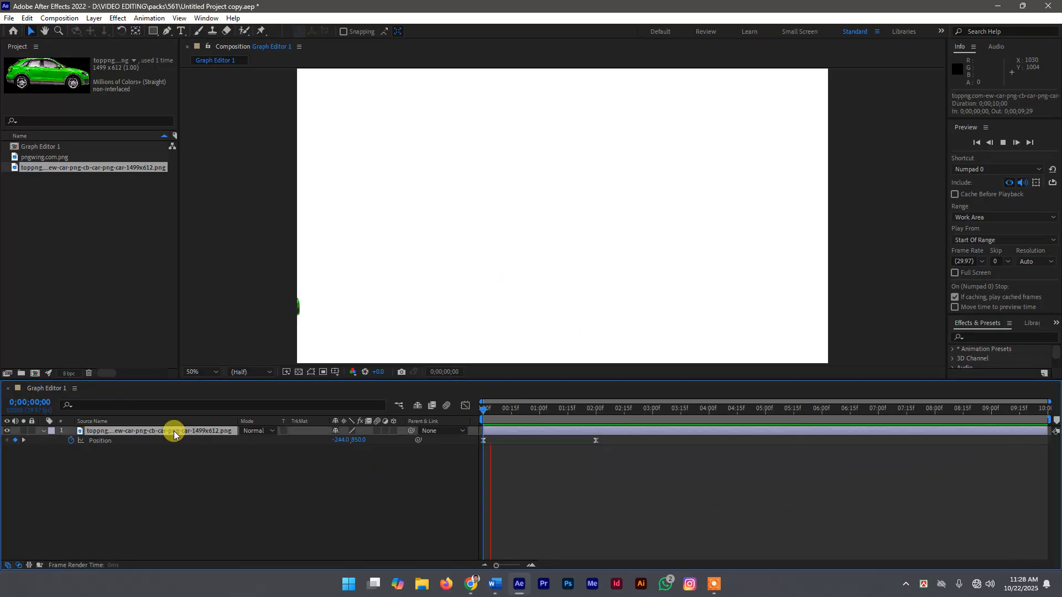
pyautogui.press('space')
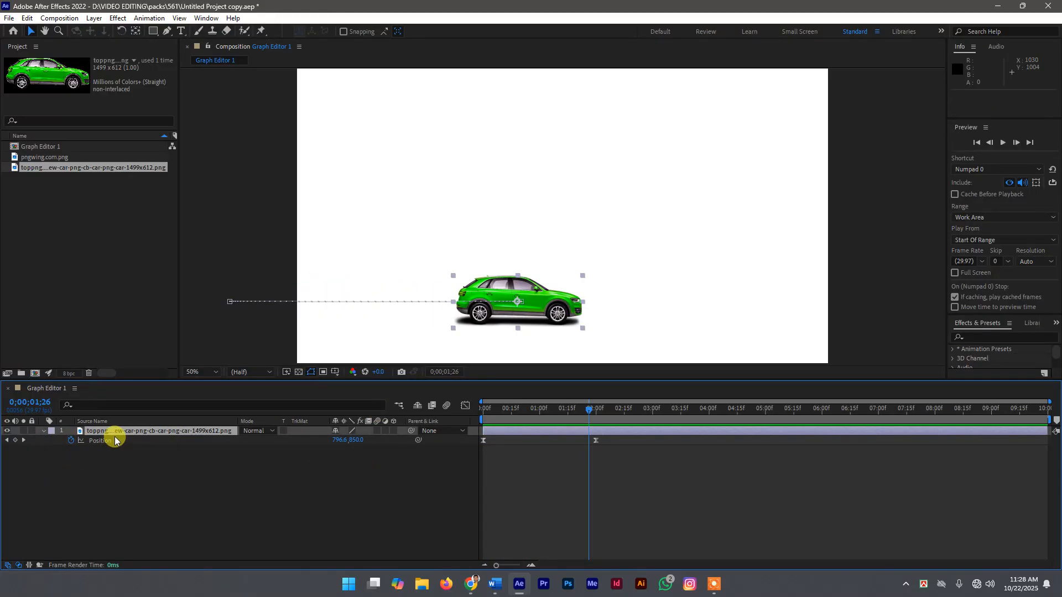
pyautogui.press('Delete')
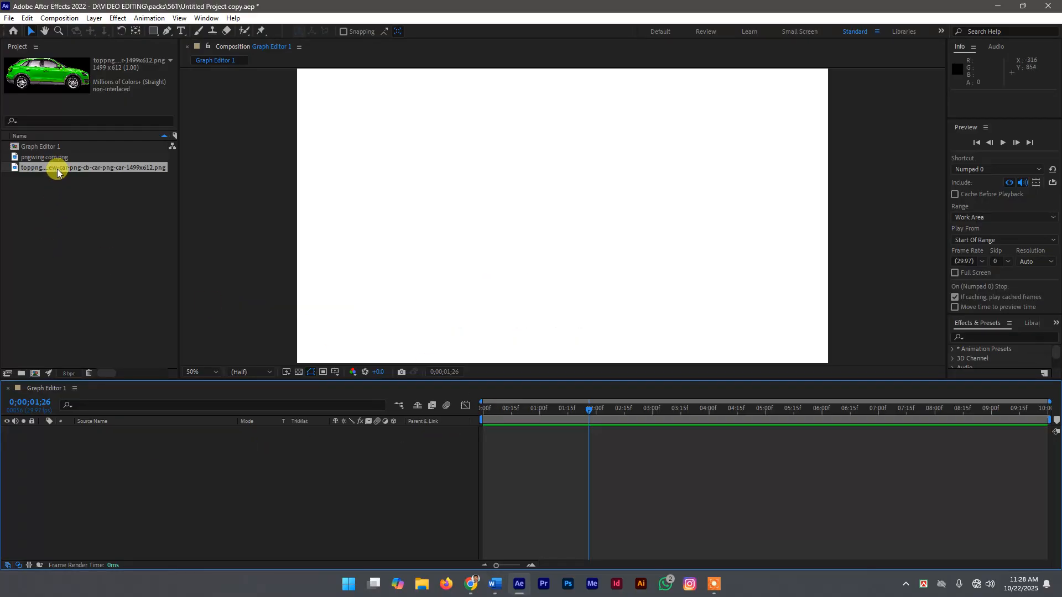
pyautogui.moveTo(57, 168); pyautogui.dragTo(51, 451)
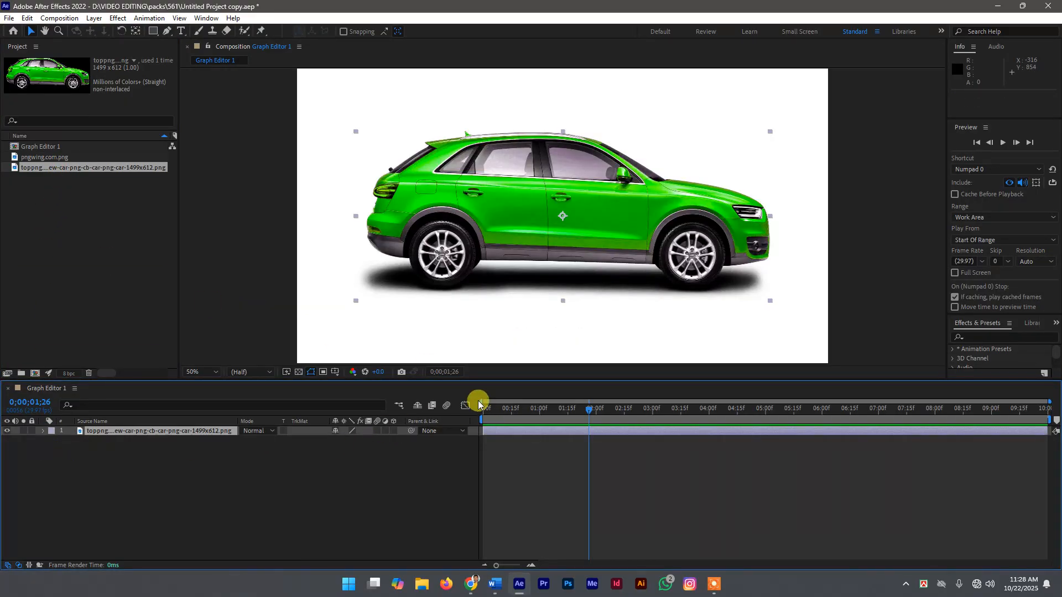
pyautogui.moveTo(355, 299); pyautogui.dragTo(204, 319)
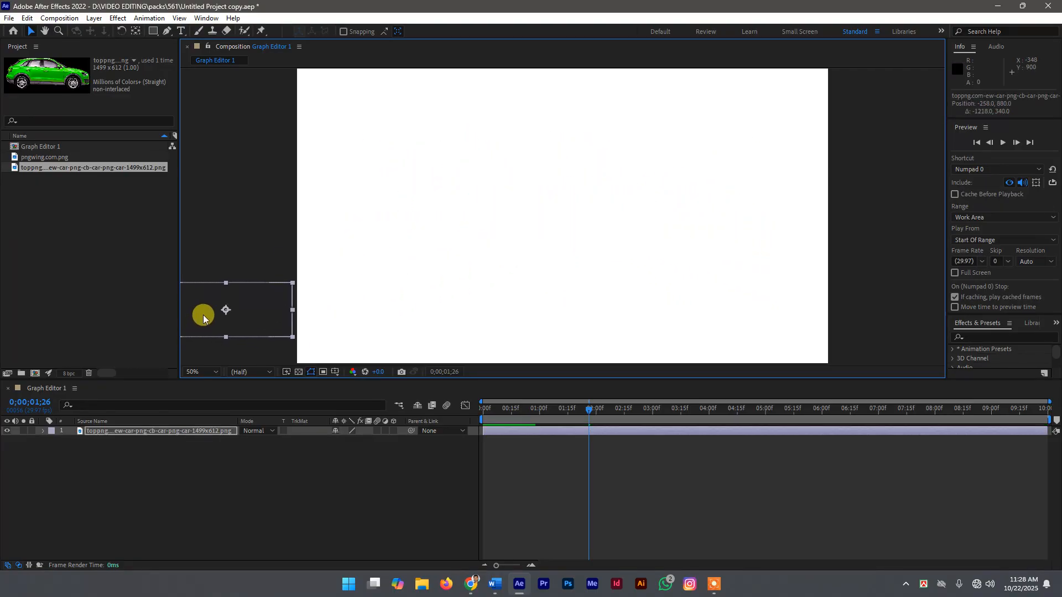
# Set the new car layer's starting Position keyframe at 0;00;00;00
pyautogui.moveTo(589, 408); pyautogui.dragTo(432, 411)
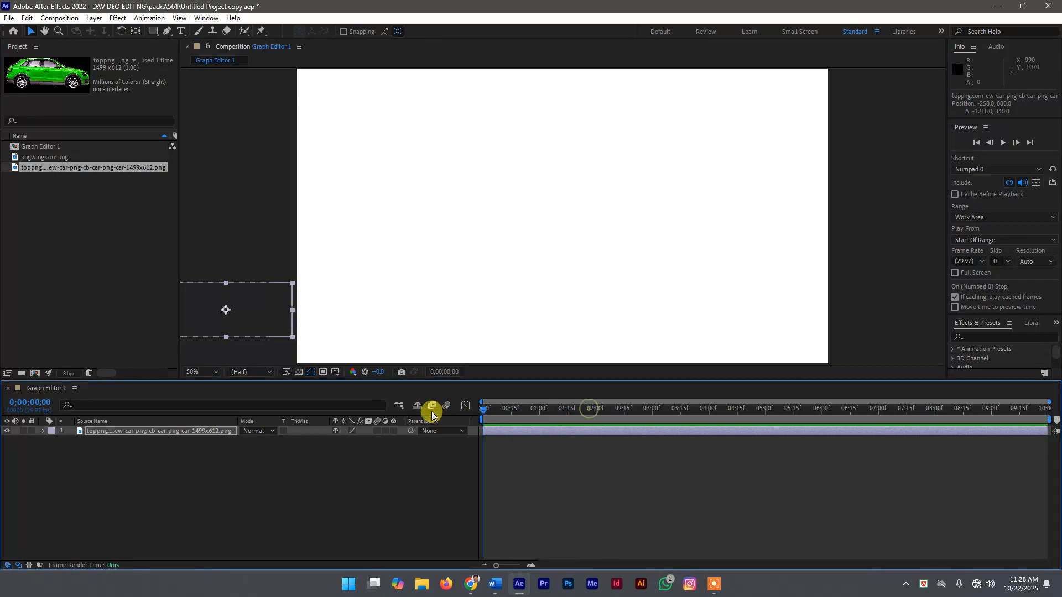
pyautogui.click(75, 431)
pyautogui.click(105, 431)
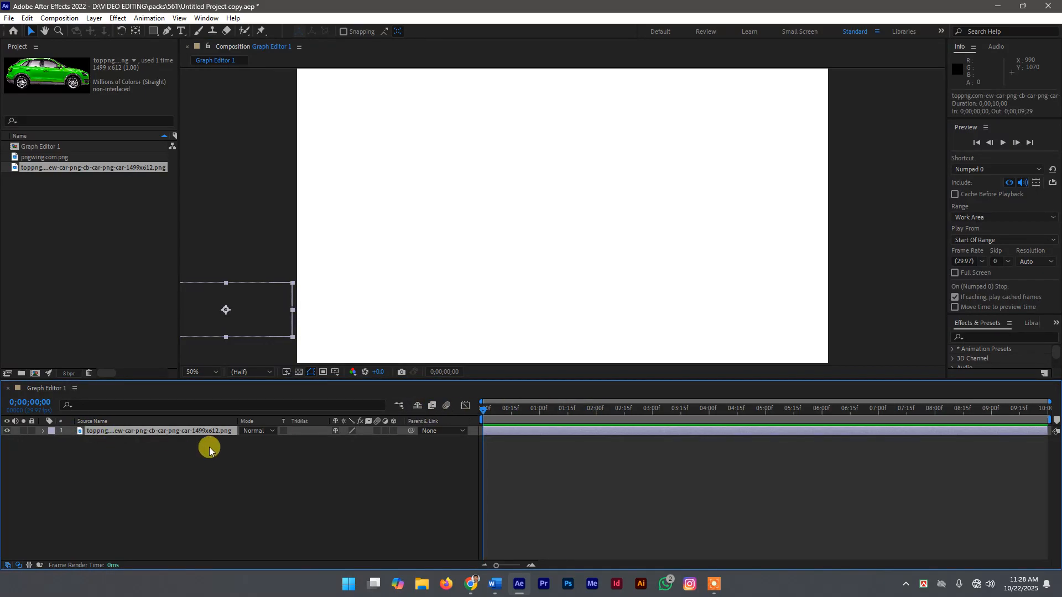
pyautogui.press('p')
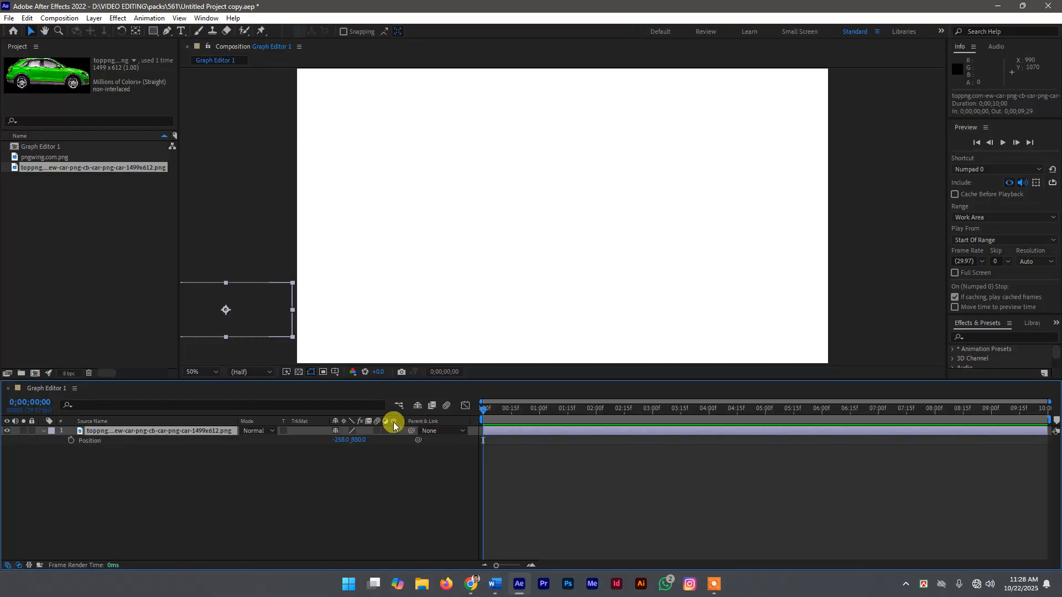
pyautogui.click(72, 441)
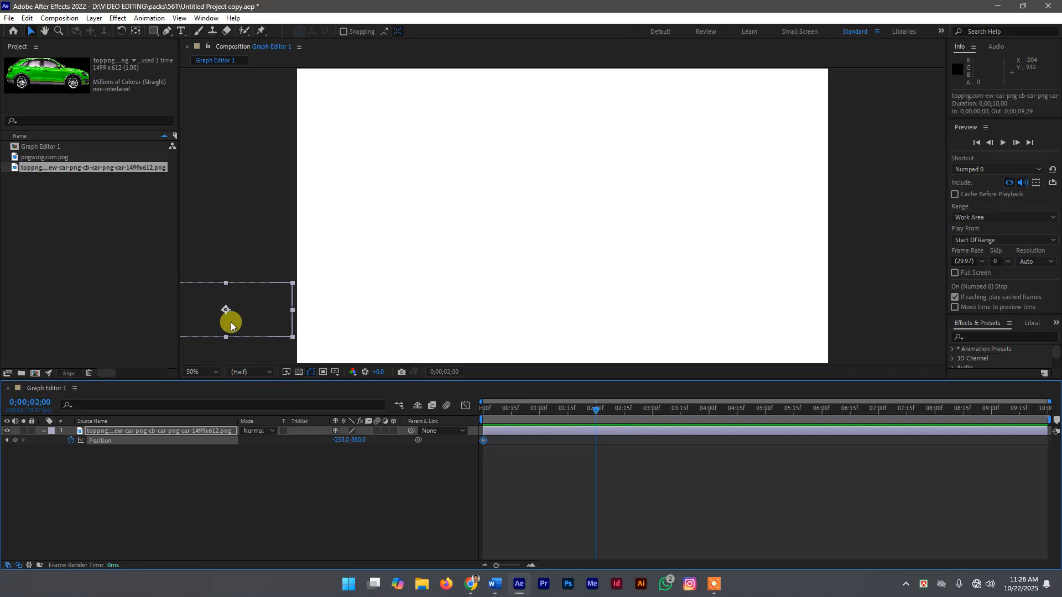
# Add a Position keyframe at 0;00;02;00 with the car moved horizontally to about 810, 880, and preview the linear motion
pyautogui.moveTo(227, 310); pyautogui.dragTo(515, 308)
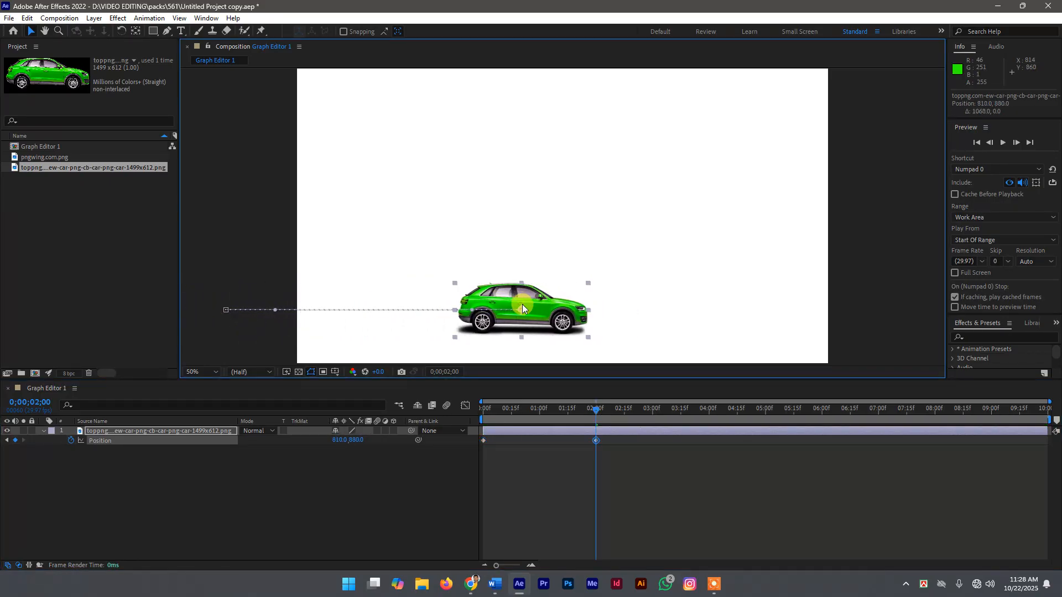
pyautogui.press('space')
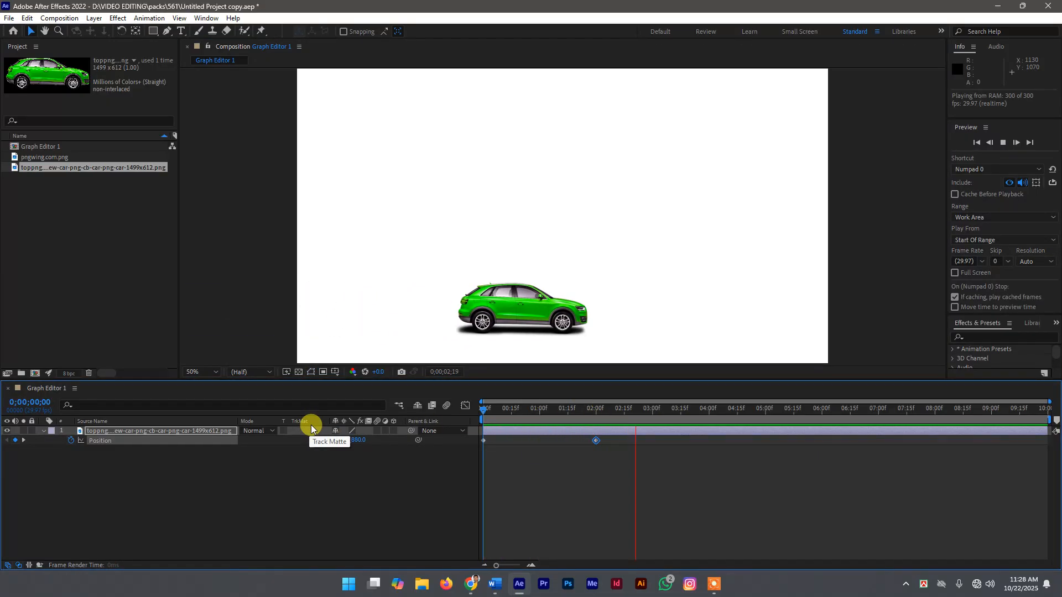
pyautogui.press('space')
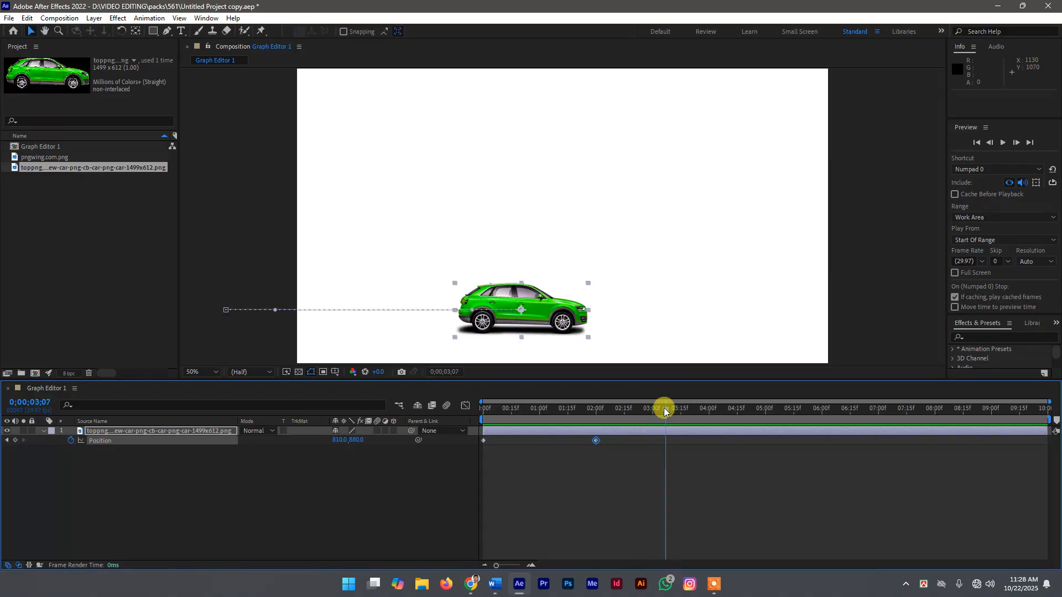
# Apply Easy Ease to both Position keyframes of the new car layer and preview the motion from the start
pyautogui.moveTo(664, 408); pyautogui.dragTo(421, 414)
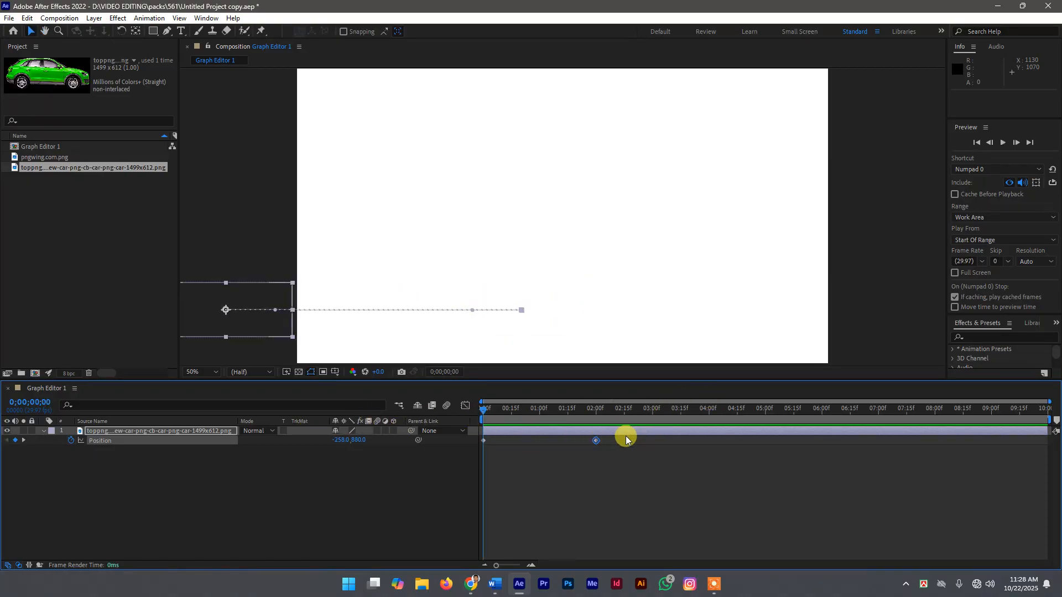
pyautogui.moveTo(623, 436); pyautogui.dragTo(463, 449)
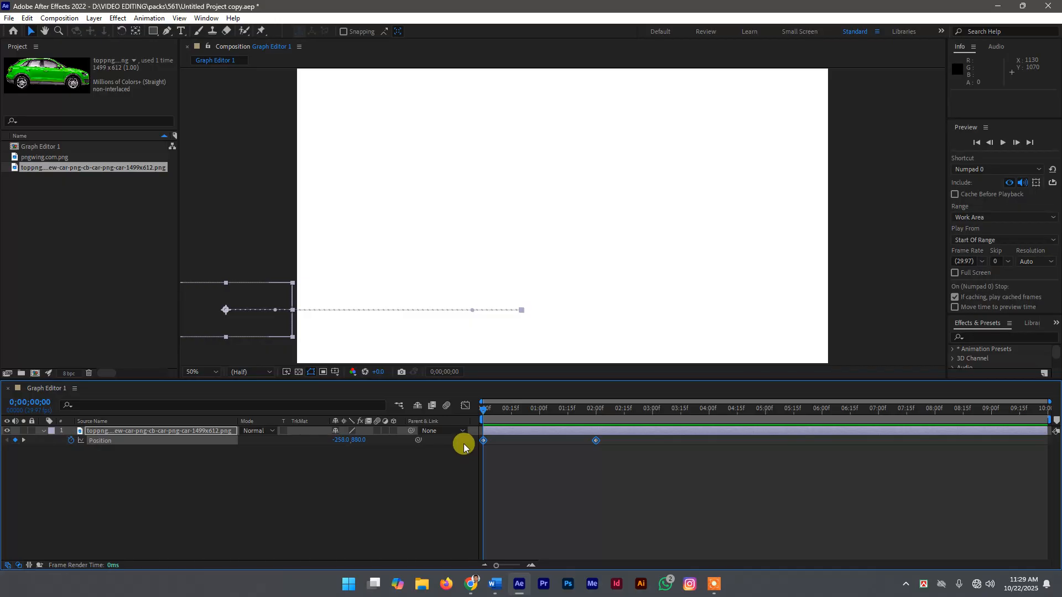
pyautogui.press('F9')
pyautogui.press('space')
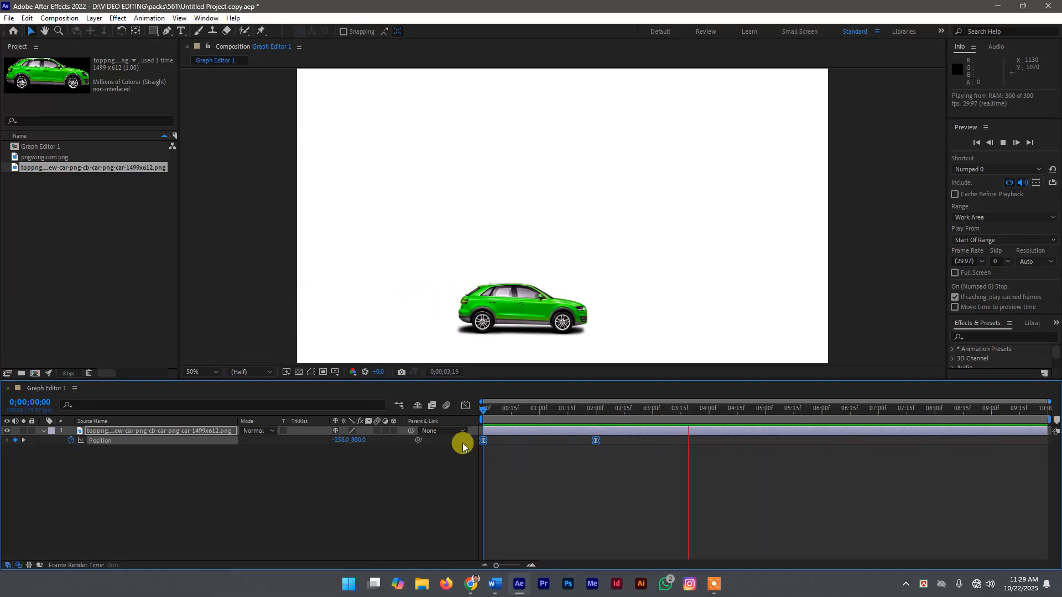
pyautogui.click(705, 412)
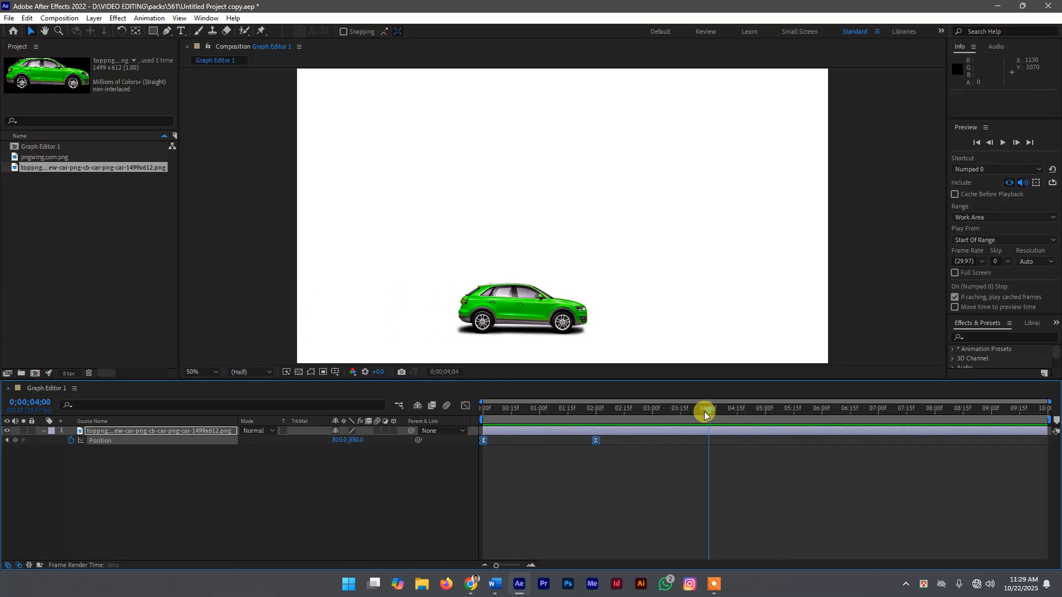
# Replay the eased car motion from the start and scrub back to about 0;00;00;22 to examine it
pyautogui.moveTo(704, 414); pyautogui.dragTo(300, 418)
pyautogui.press('space')
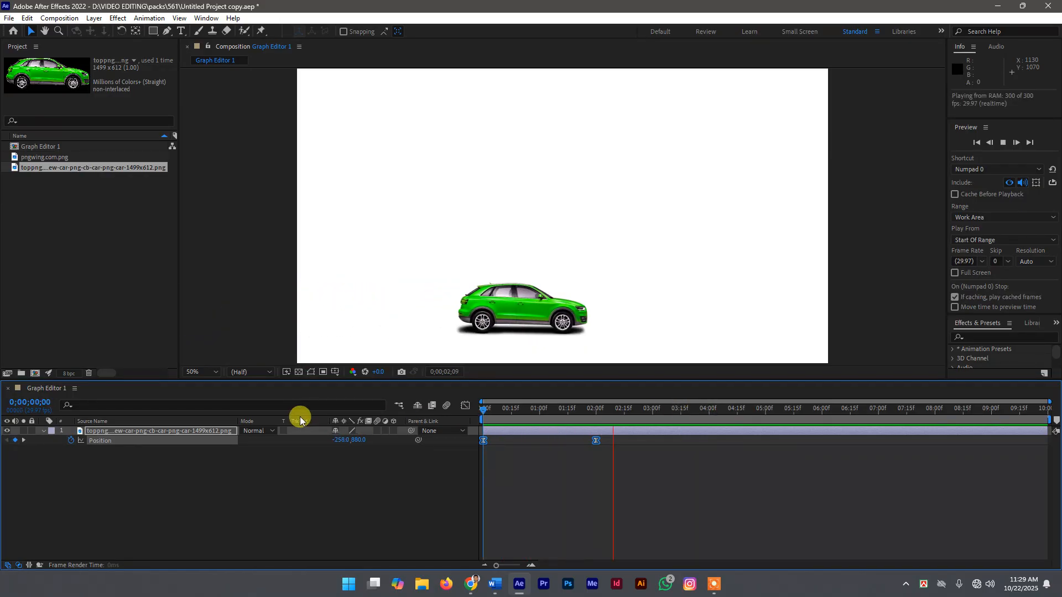
pyautogui.press('space')
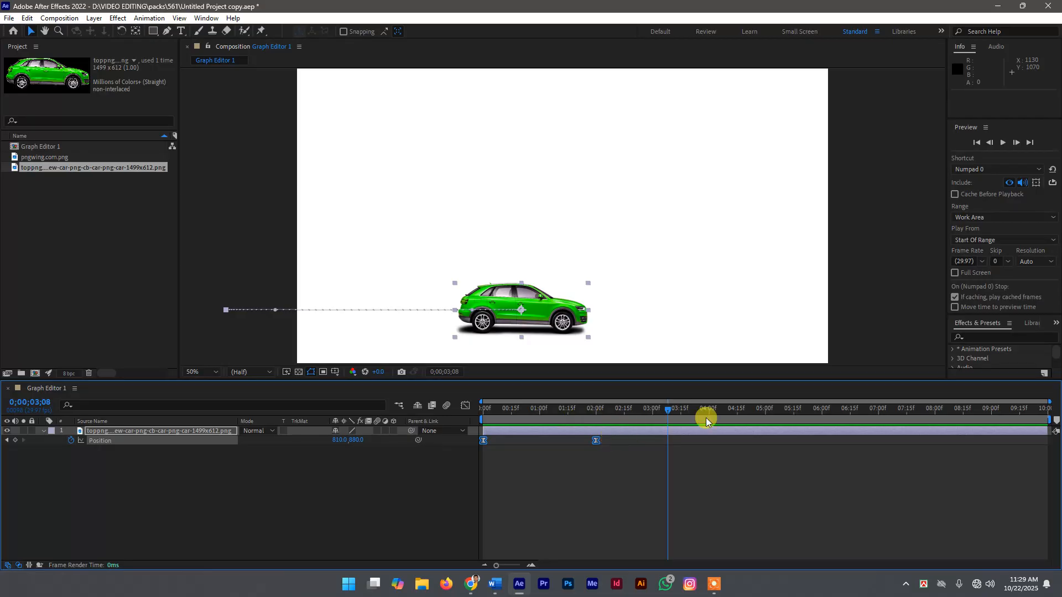
pyautogui.moveTo(670, 413); pyautogui.dragTo(526, 423)
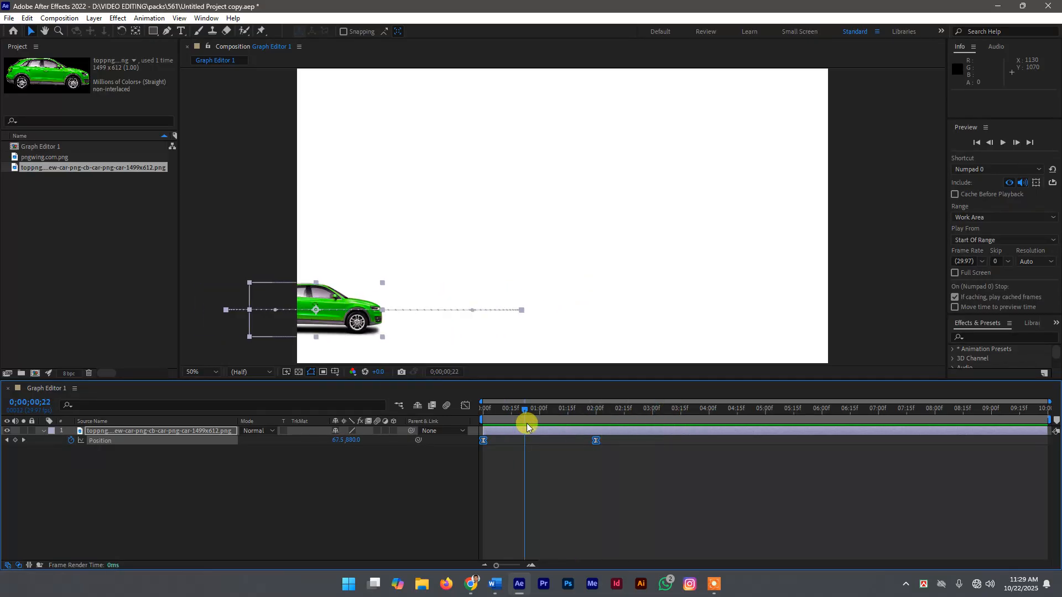
# Open the Position property's speed graph in the Graph Editor and inspect its start and end keyframes
pyautogui.click(464, 406)
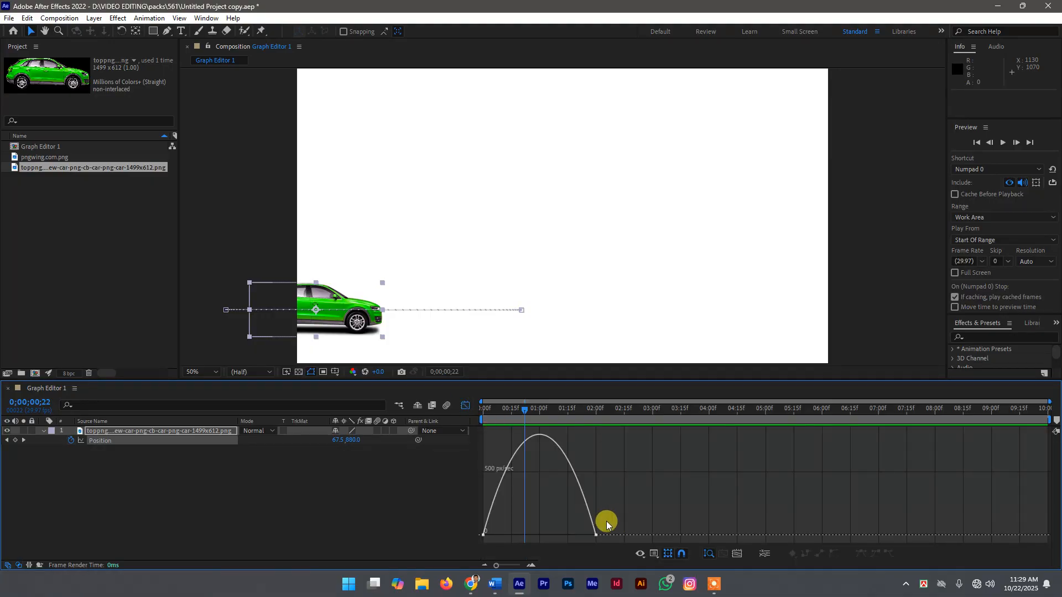
pyautogui.rightClick(527, 457)
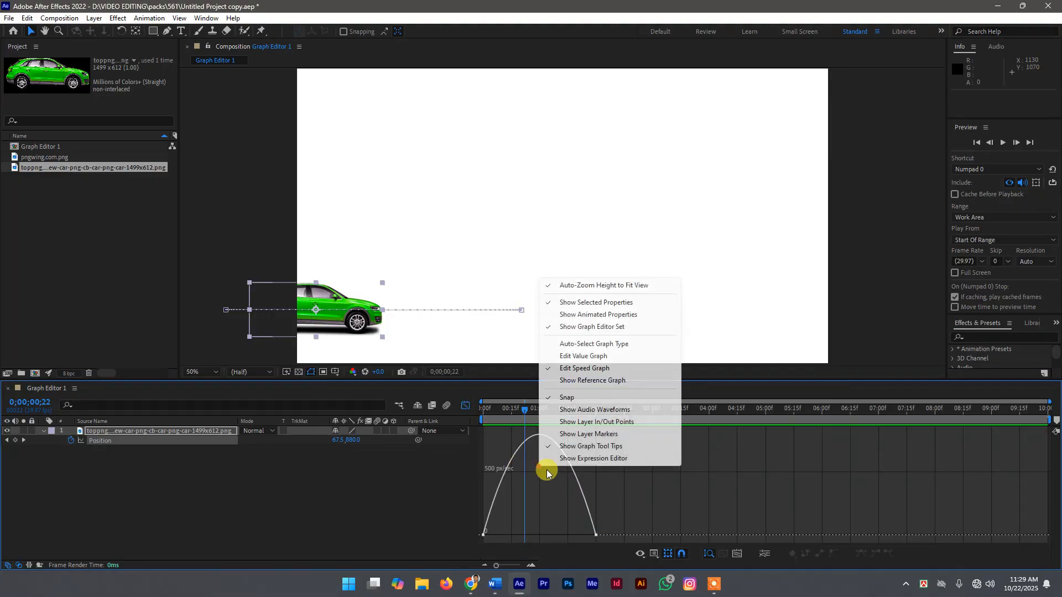
pyautogui.click(586, 369)
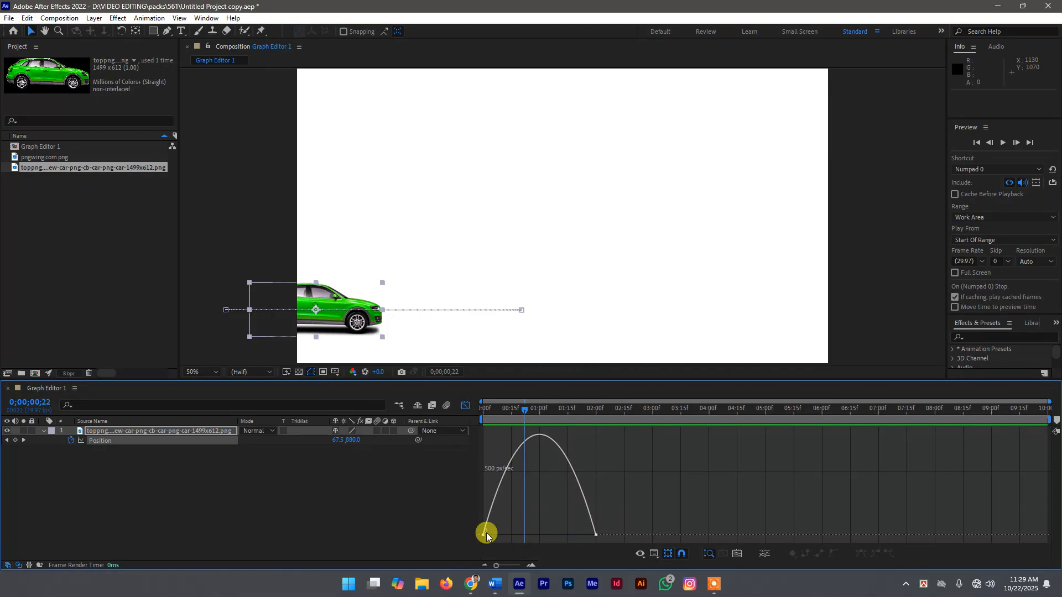
pyautogui.moveTo(485, 533)
pyautogui.moveTo(600, 538)
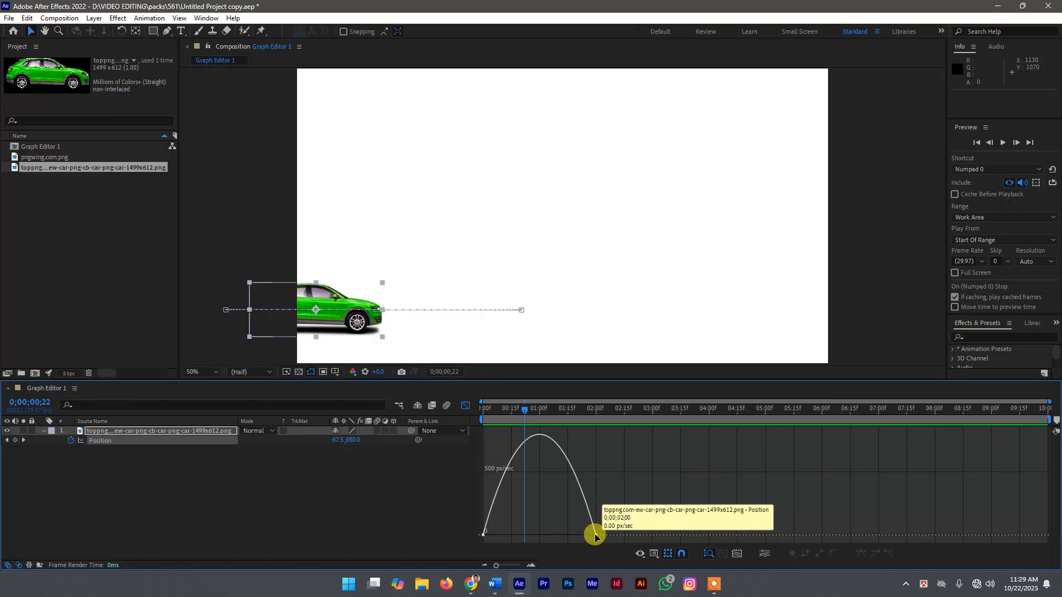
# Lengthen the speed handles of both Position keyframes to form a sharp peak just after 1 second, and preview the motion twice
pyautogui.click(484, 535)
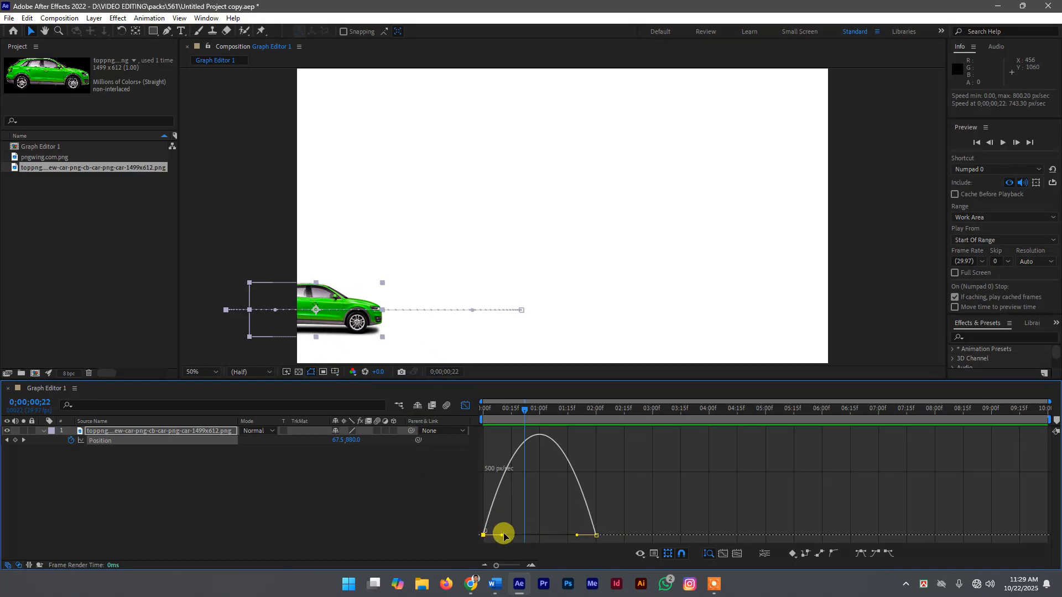
pyautogui.moveTo(503, 536); pyautogui.dragTo(556, 537)
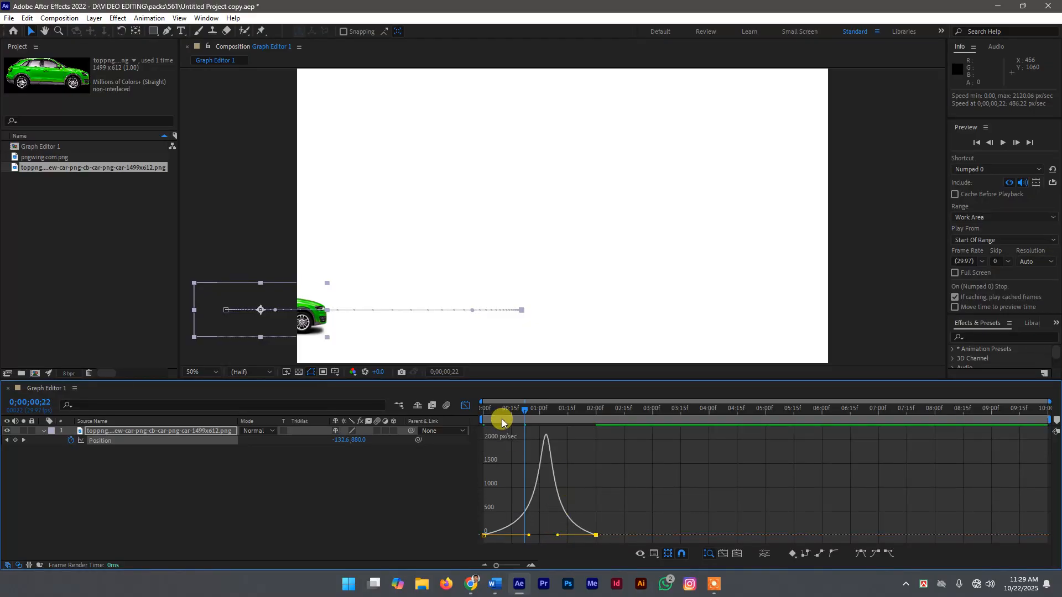
pyautogui.moveTo(524, 410); pyautogui.dragTo(300, 434)
pyautogui.press('space')
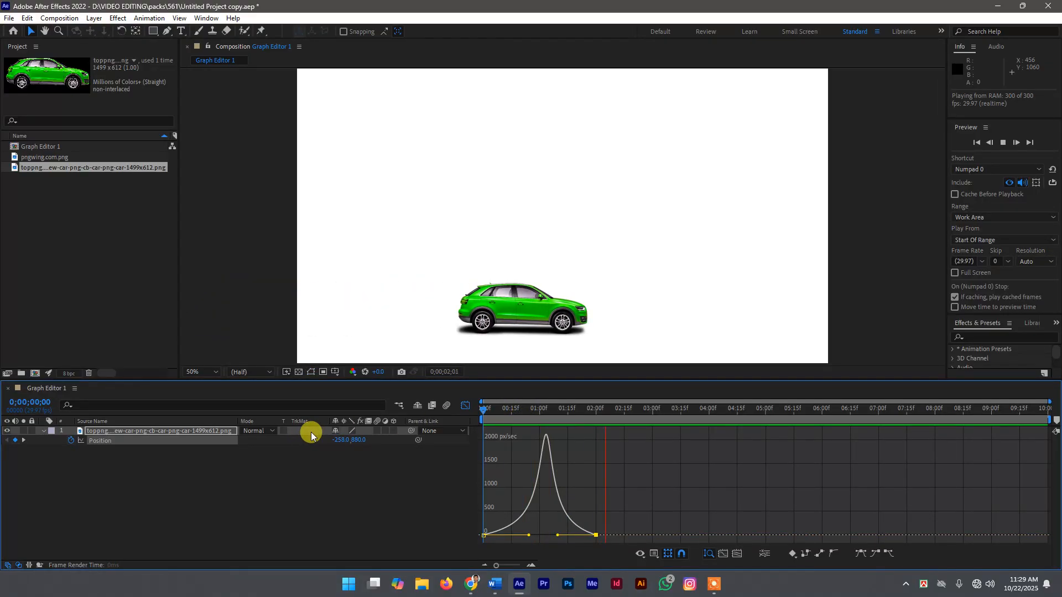
pyautogui.press('space')
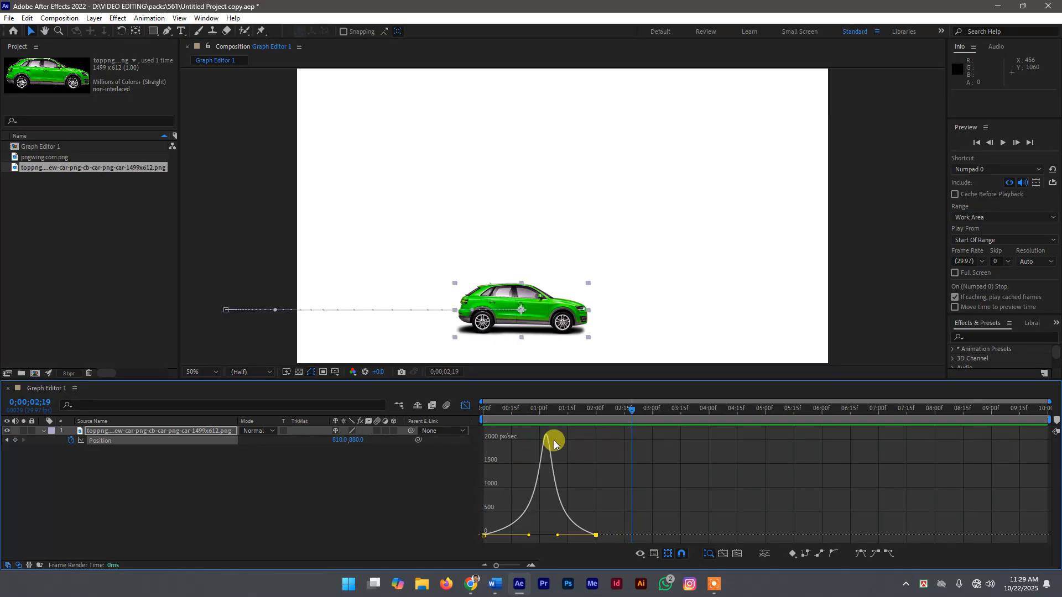
pyautogui.moveTo(640, 410); pyautogui.dragTo(476, 432)
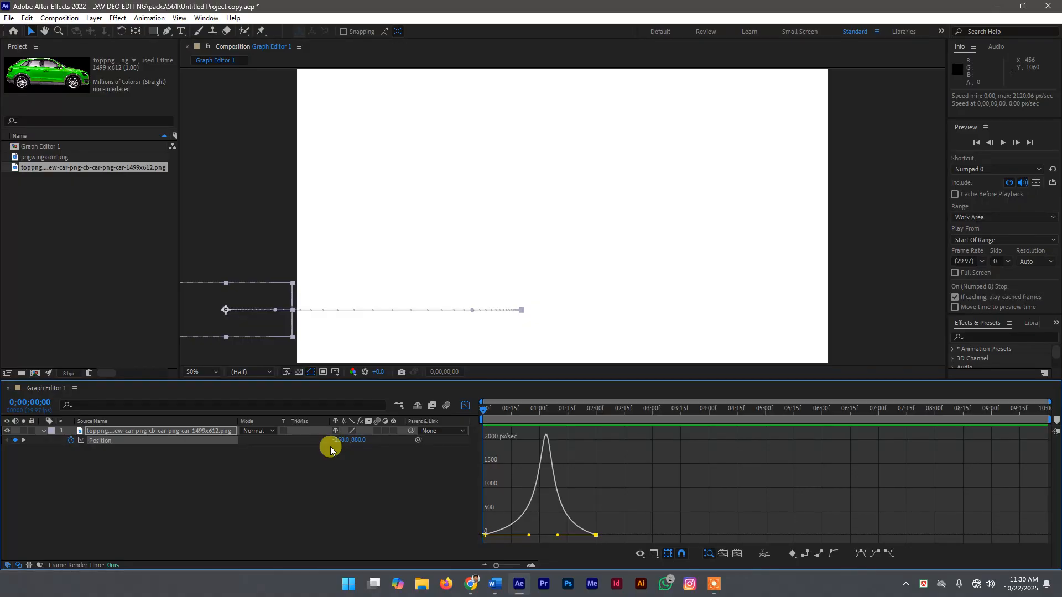
pyautogui.press('space')
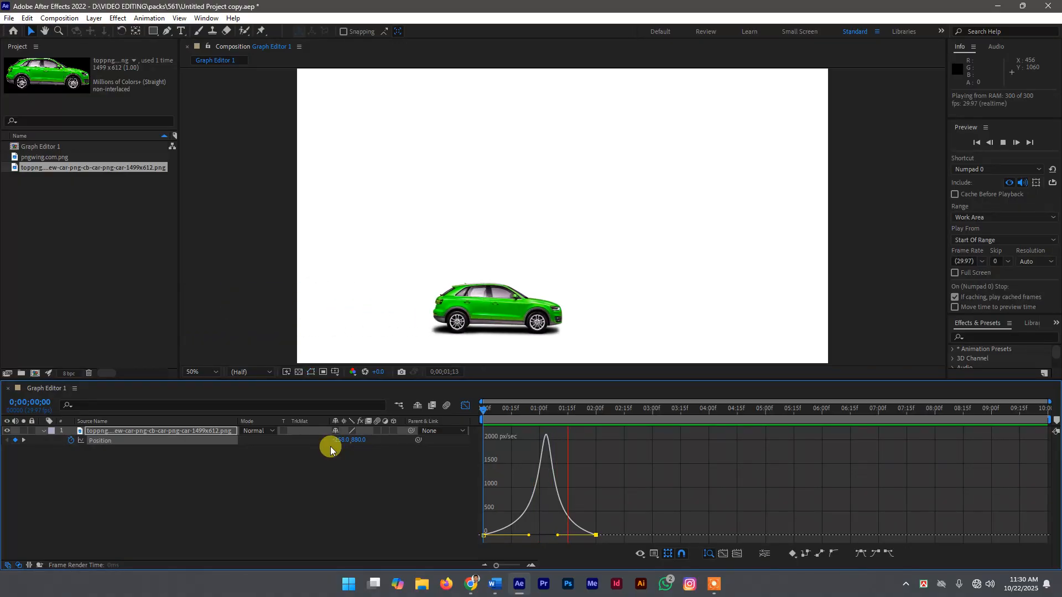
pyautogui.press('space')
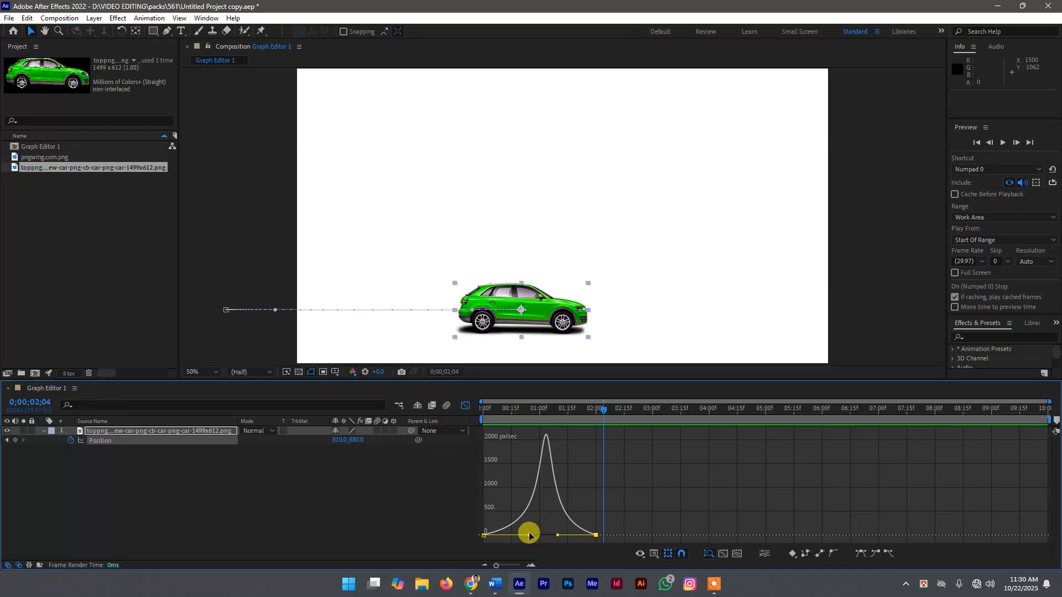
# Reshape the speed curve to start at about 3000 px/sec by retracting the first keyframe's handle and extending the end keyframe's handle toward 1 second
pyautogui.moveTo(530, 535); pyautogui.dragTo(482, 534)
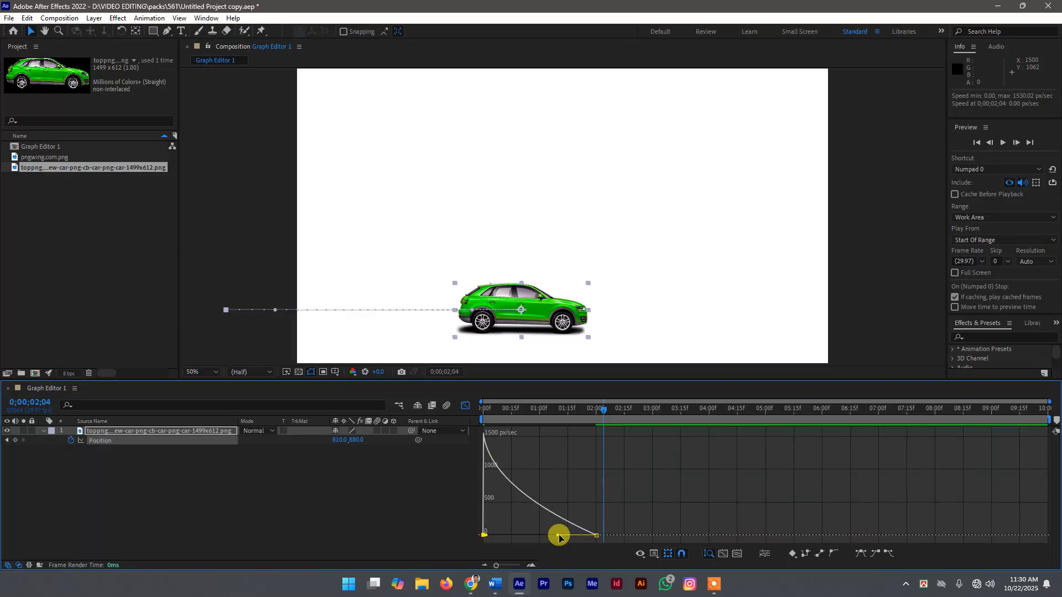
pyautogui.moveTo(557, 536)
pyautogui.mouseDown()
pyautogui.moveTo(570, 536)
pyautogui.moveTo(542, 541)
pyautogui.mouseUp()
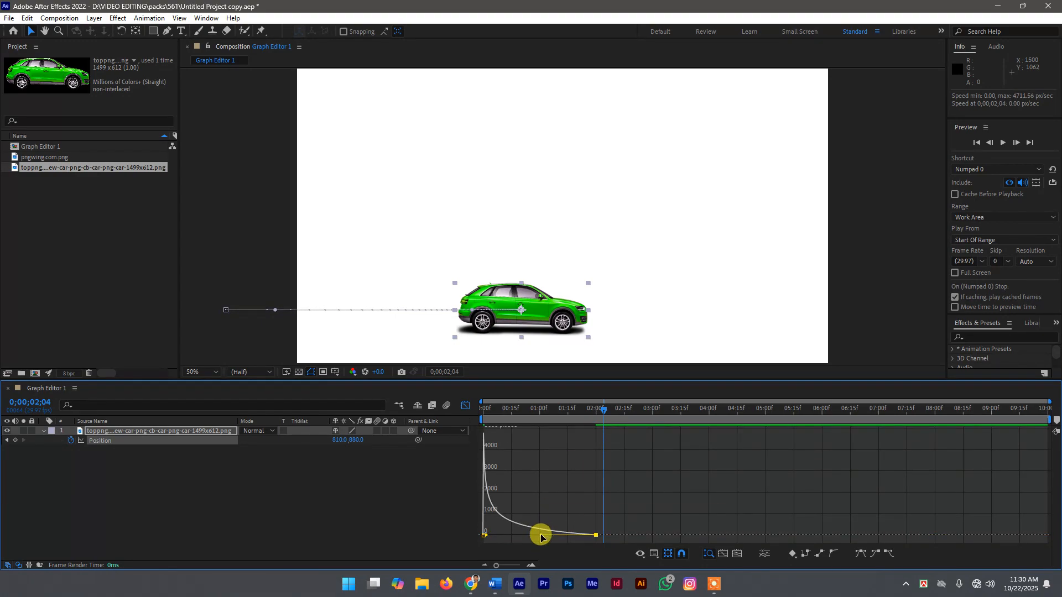
pyautogui.moveTo(541, 538)
pyautogui.mouseDown()
pyautogui.moveTo(518, 532)
pyautogui.moveTo(532, 535)
pyautogui.moveTo(533, 518)
pyautogui.moveTo(571, 517)
pyautogui.moveTo(602, 532)
pyautogui.moveTo(579, 545)
pyautogui.moveTo(527, 535)
pyautogui.moveTo(557, 538)
pyautogui.moveTo(548, 539)
pyautogui.mouseUp()
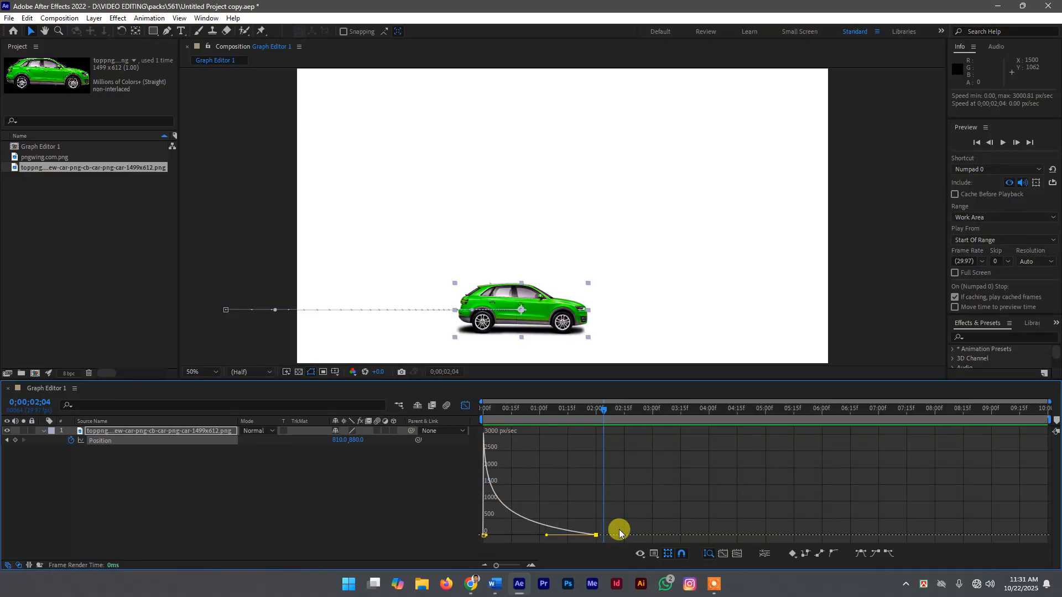
# Preview the car's fast start and gradual slowdown several times from the beginning
pyautogui.press('space')
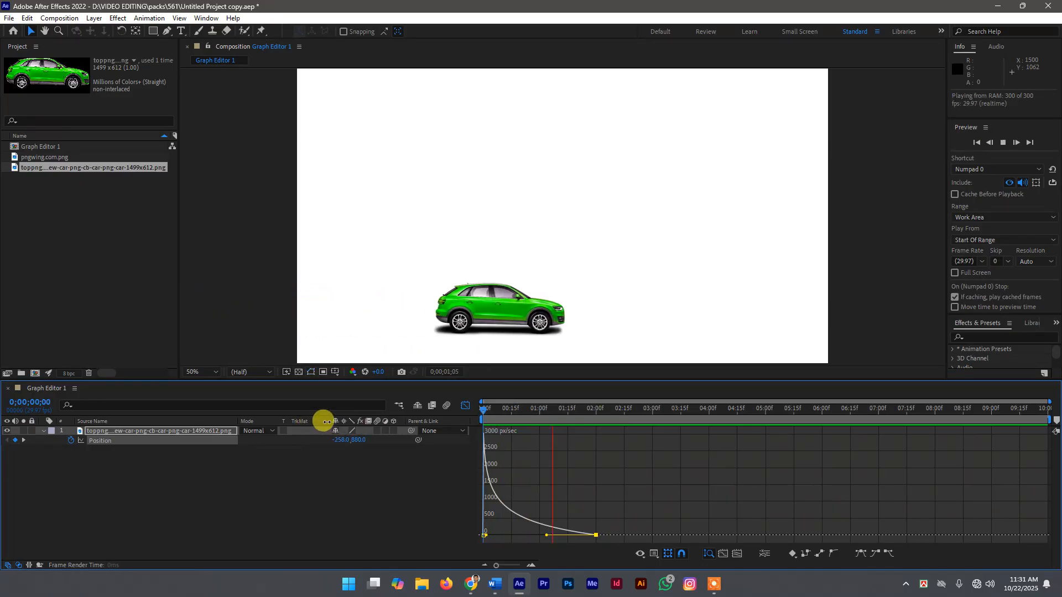
pyautogui.press('space')
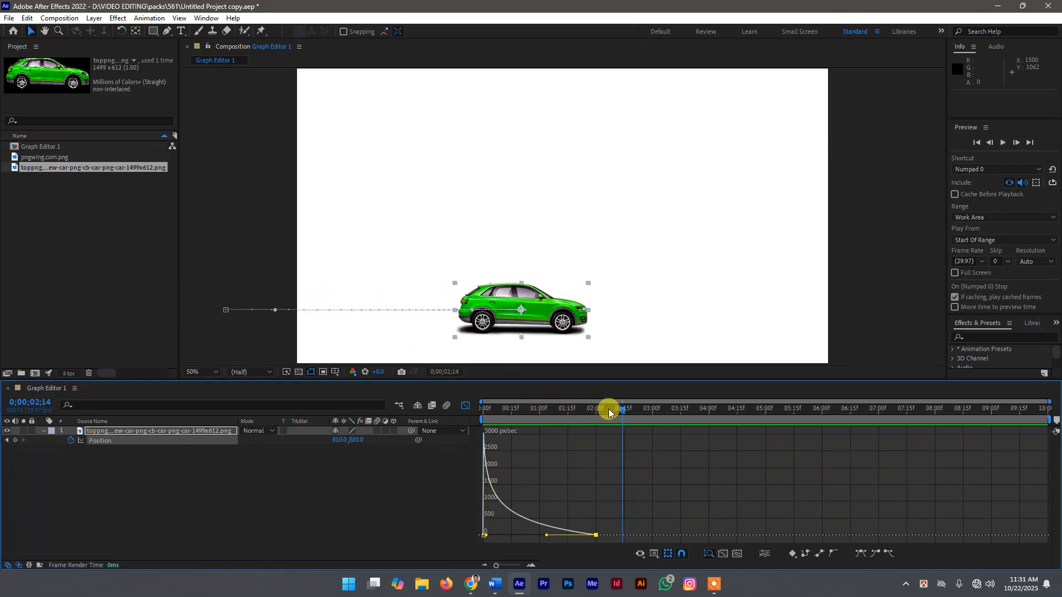
pyautogui.moveTo(621, 412); pyautogui.dragTo(596, 445)
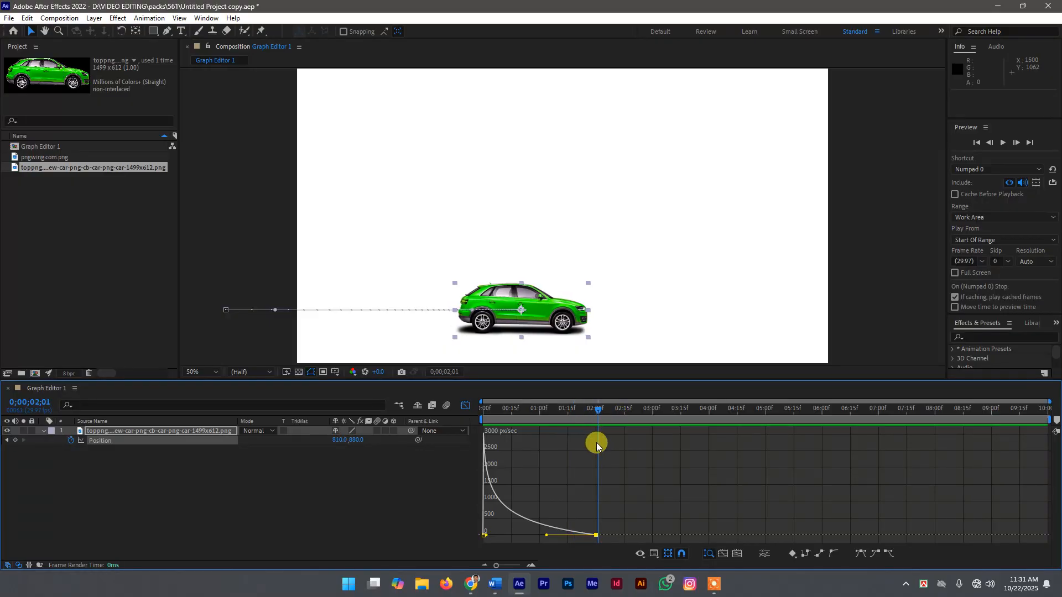
pyautogui.press('space')
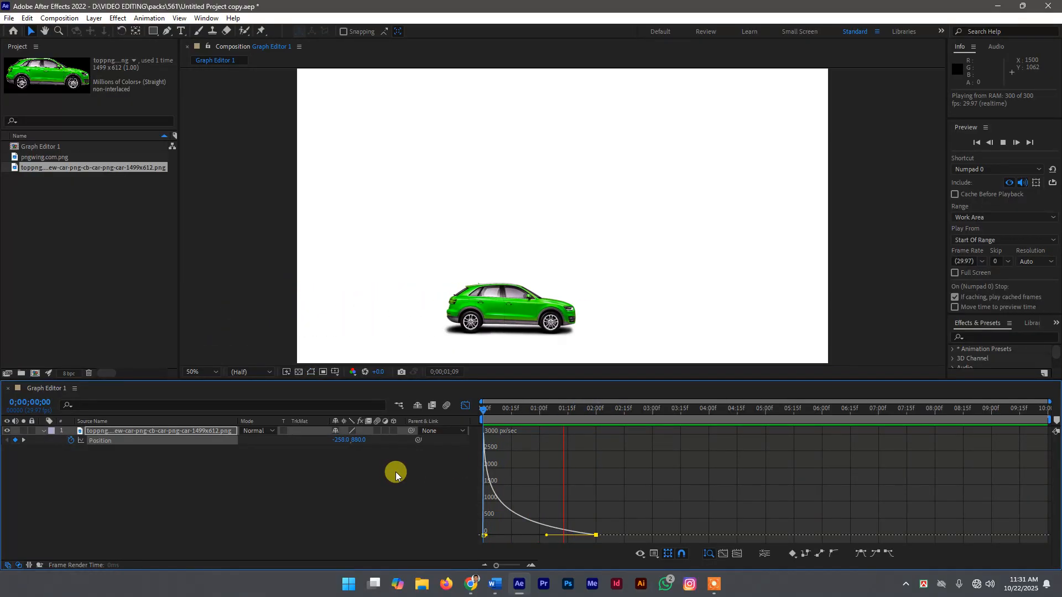
pyautogui.press('space')
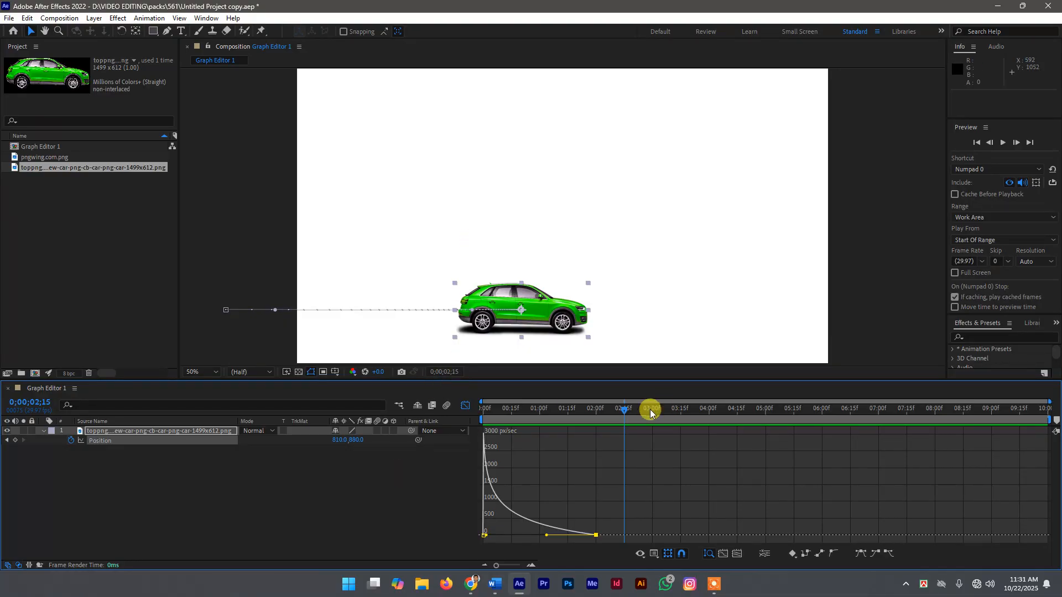
pyautogui.press('space')
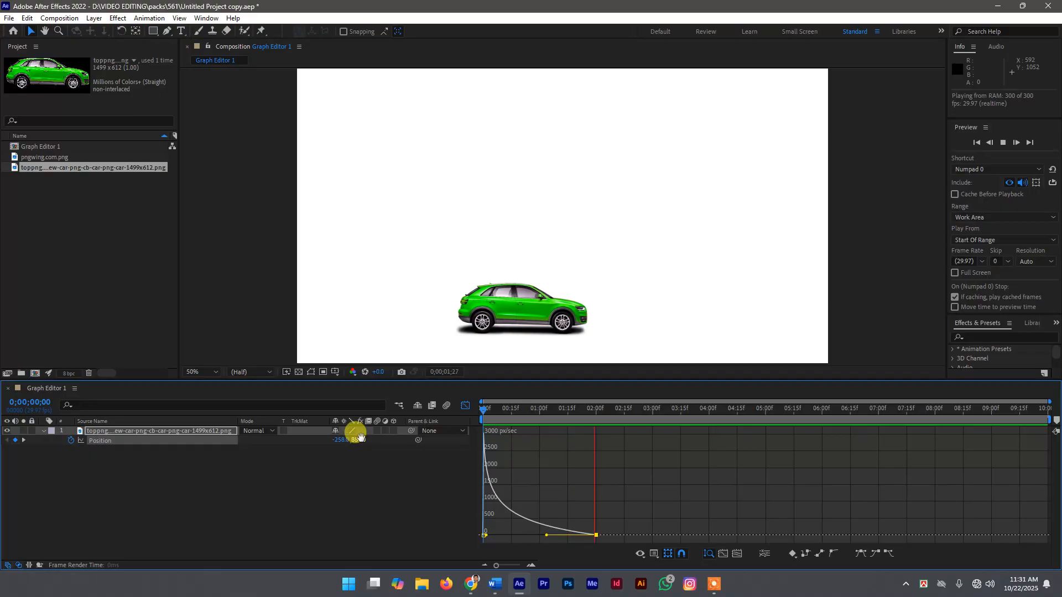
pyautogui.click(359, 434)
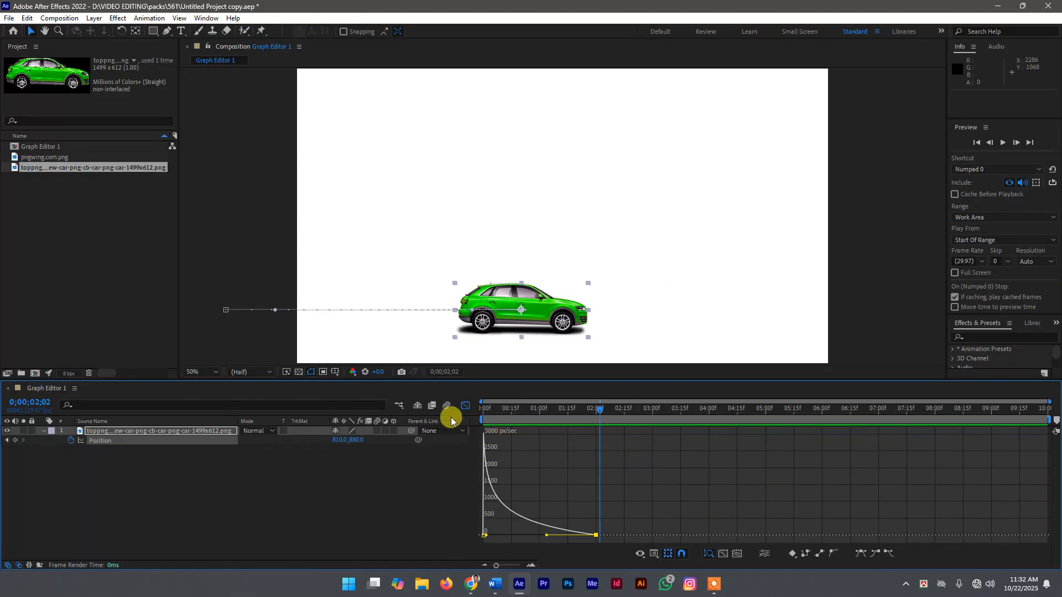
# Return to the layer-bar timeline and add a Position keyframe at 0;00;03;00 that holds the car in place
pyautogui.click(466, 404)
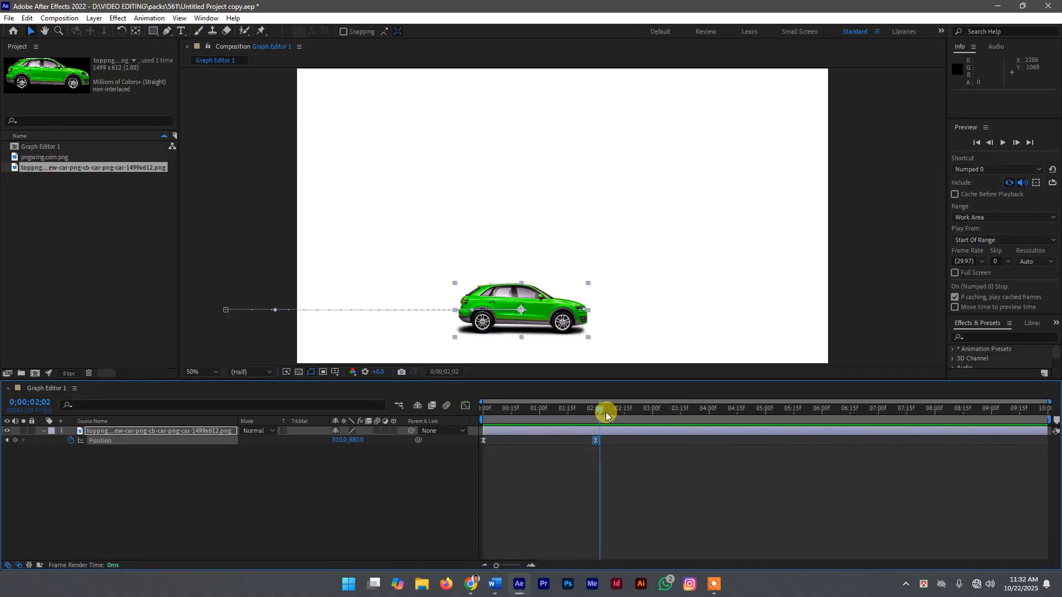
pyautogui.moveTo(600, 409); pyautogui.dragTo(651, 413)
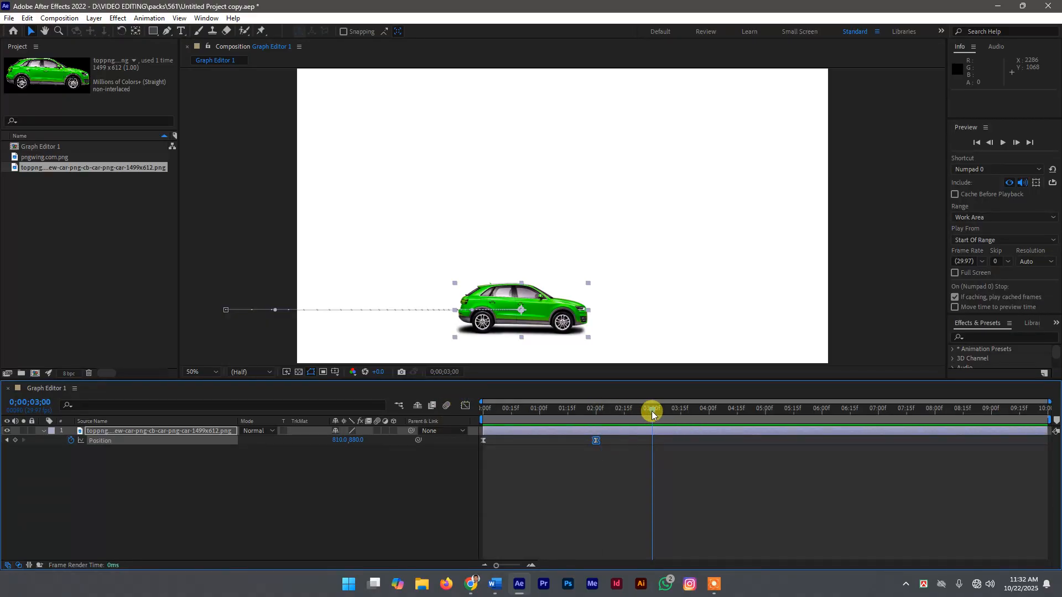
pyautogui.click(15, 443)
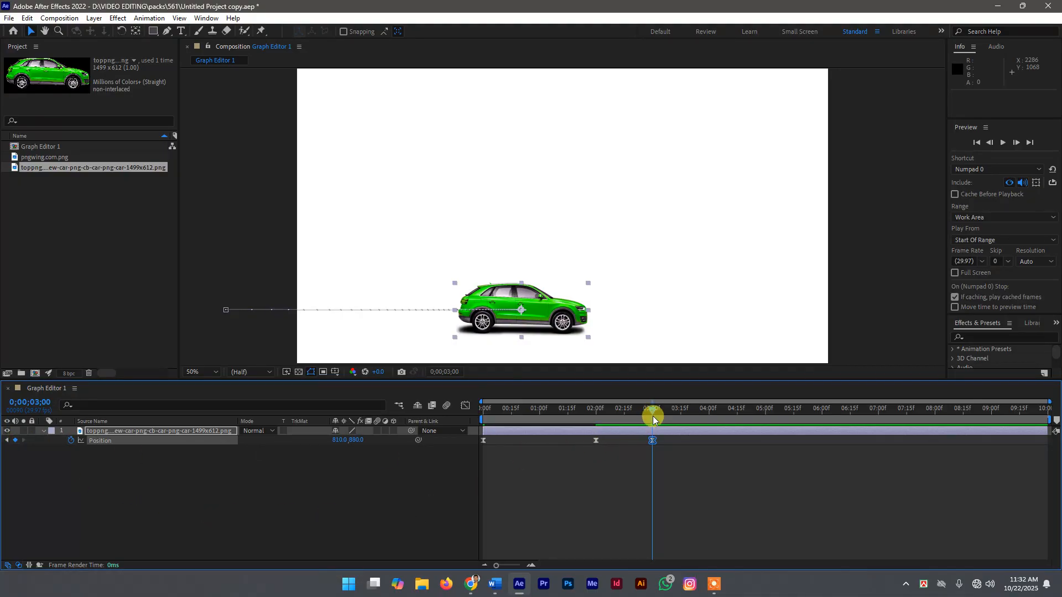
# Add a Position keyframe at 0;00;05;00 by moving the car horizontally out of the frame's right side to about 2188, 880
pyautogui.moveTo(653, 419); pyautogui.dragTo(734, 423)
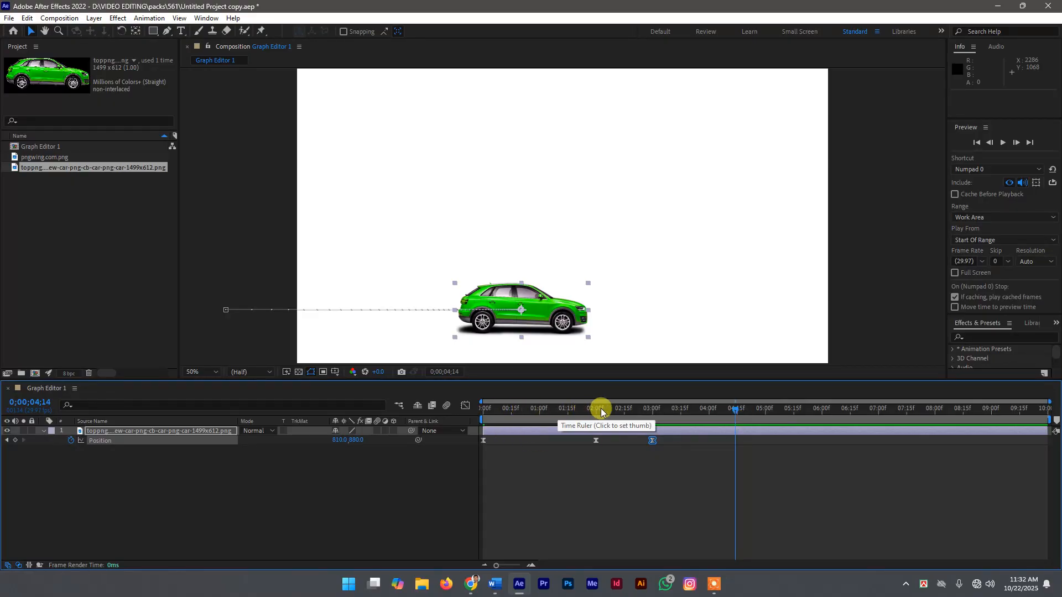
pyautogui.moveTo(740, 410); pyautogui.dragTo(765, 414)
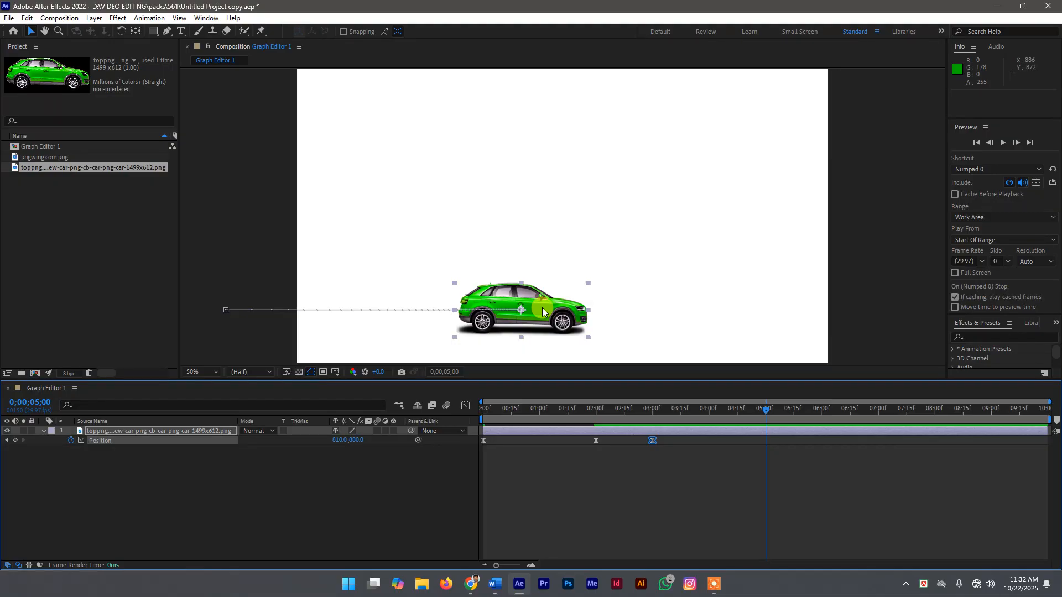
pyautogui.moveTo(542, 312); pyautogui.dragTo(922, 310)
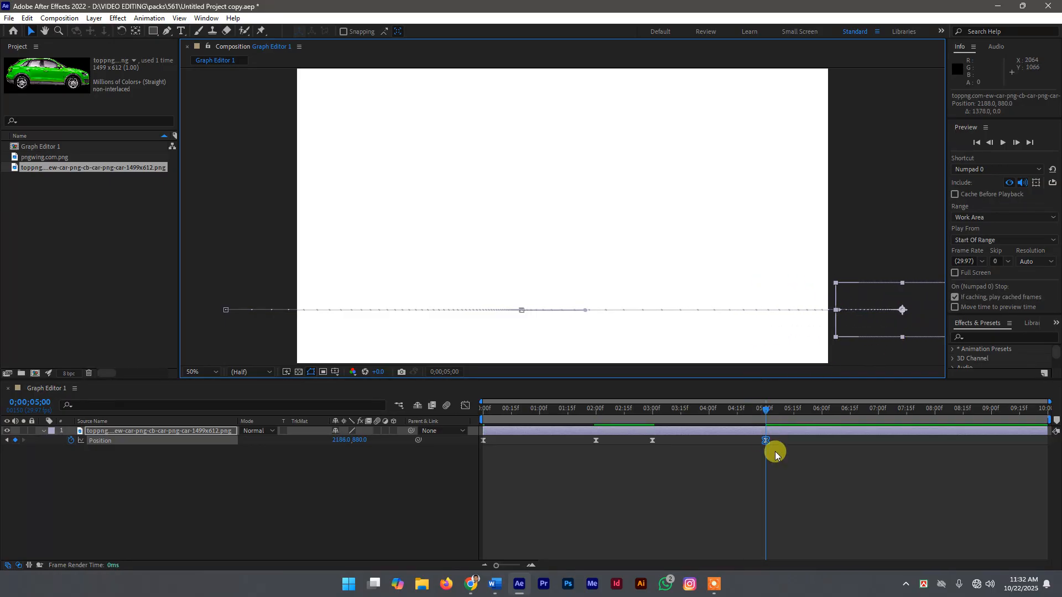
# Deselect the keyframes and preview the car's entrance, pause and exit from the start twice
pyautogui.moveTo(788, 439); pyautogui.dragTo(812, 446)
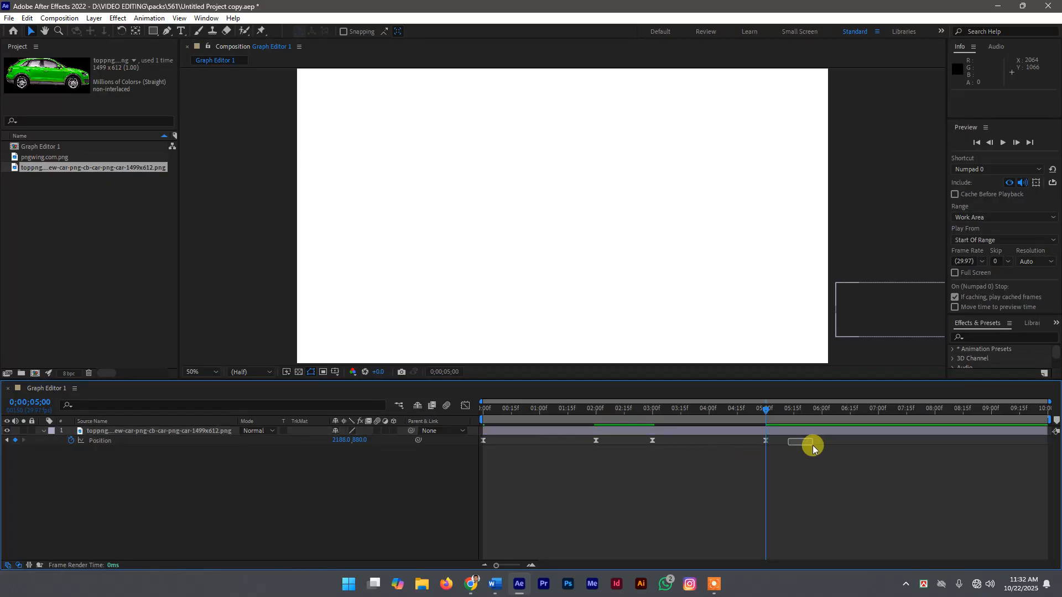
pyautogui.moveTo(764, 410); pyautogui.dragTo(387, 424)
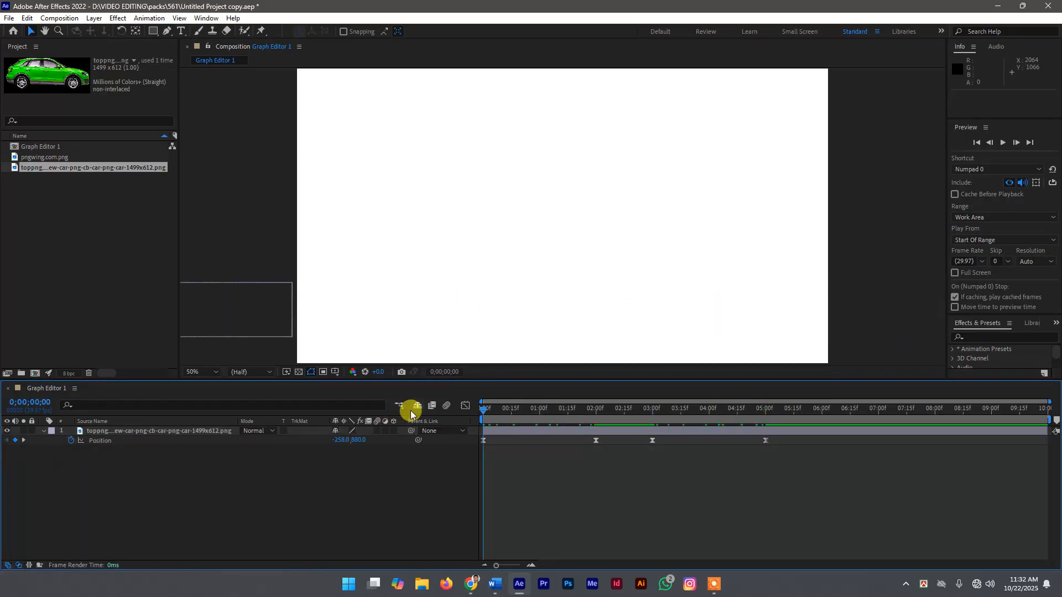
pyautogui.press('space')
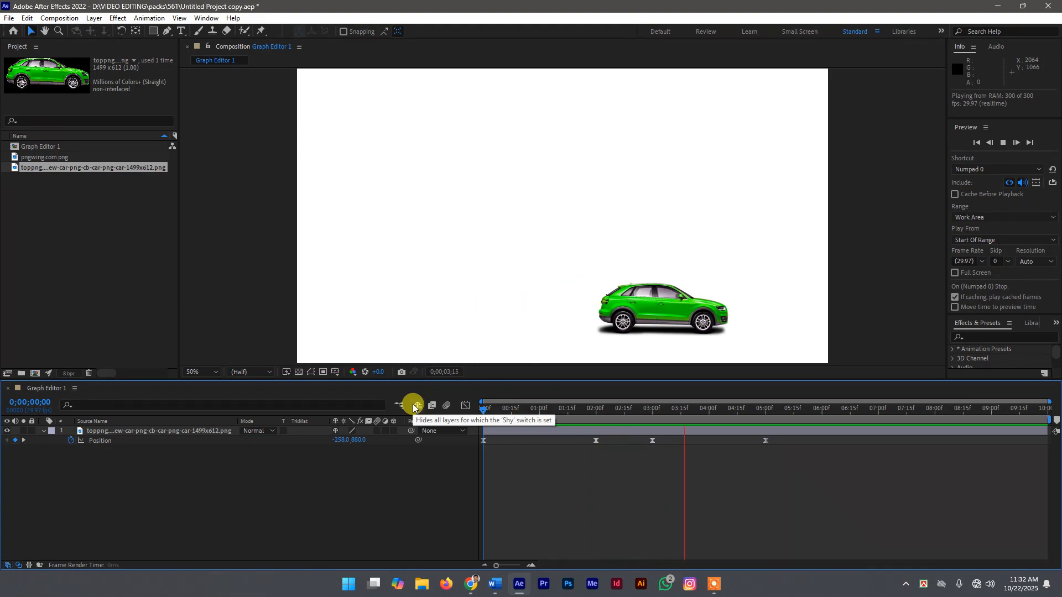
pyautogui.press('space')
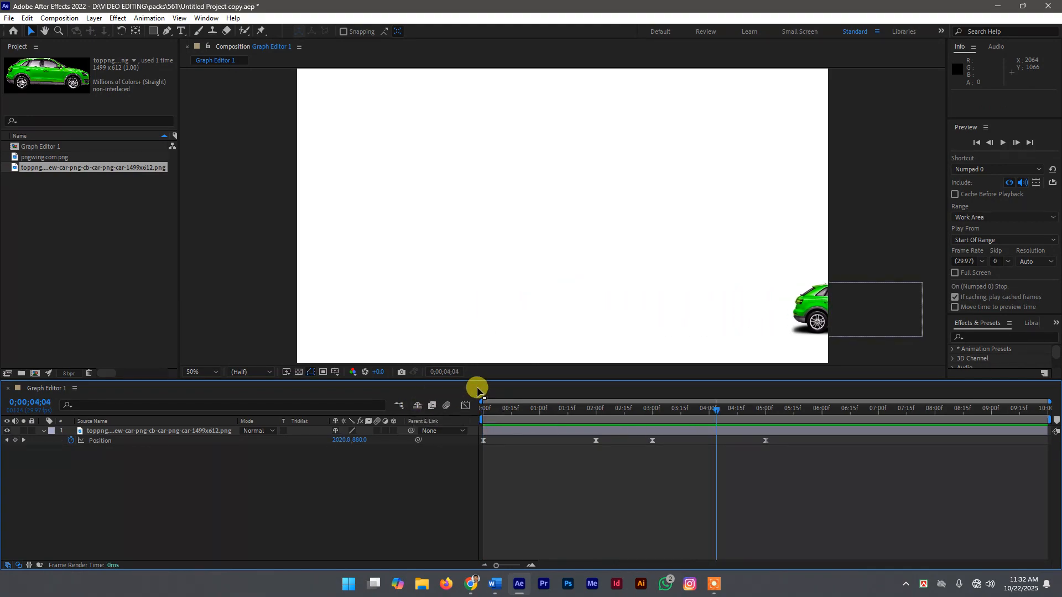
pyautogui.press('space')
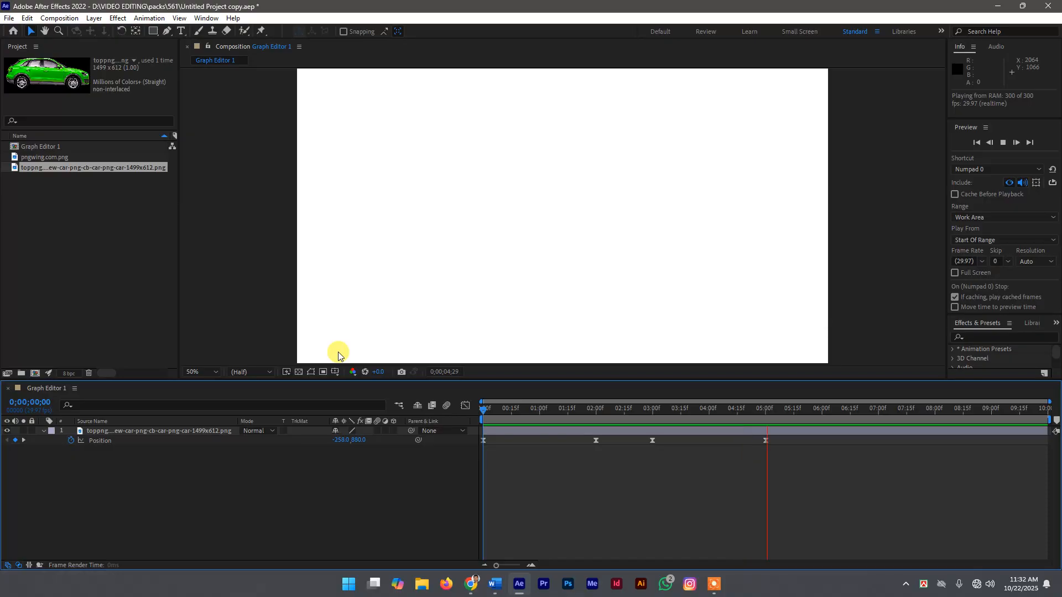
pyautogui.press('space')
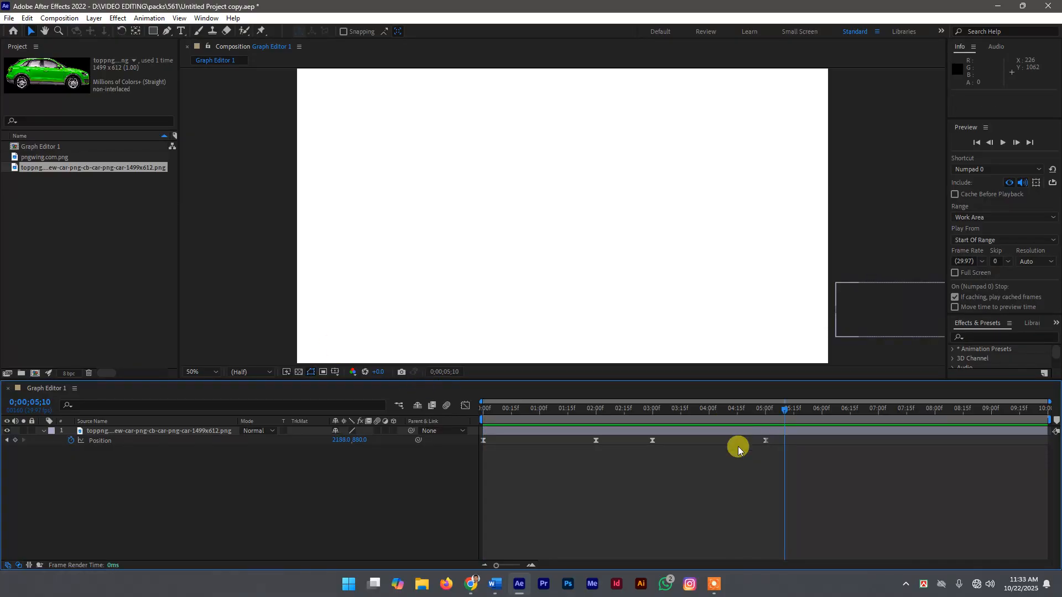
# Apply Easy Ease to the Position keyframes at 0;00;03;00 and 0;00;05;00, with the current time at 0;00;03;10
pyautogui.moveTo(785, 410); pyautogui.dragTo(671, 426)
pyautogui.moveTo(778, 440); pyautogui.dragTo(645, 446)
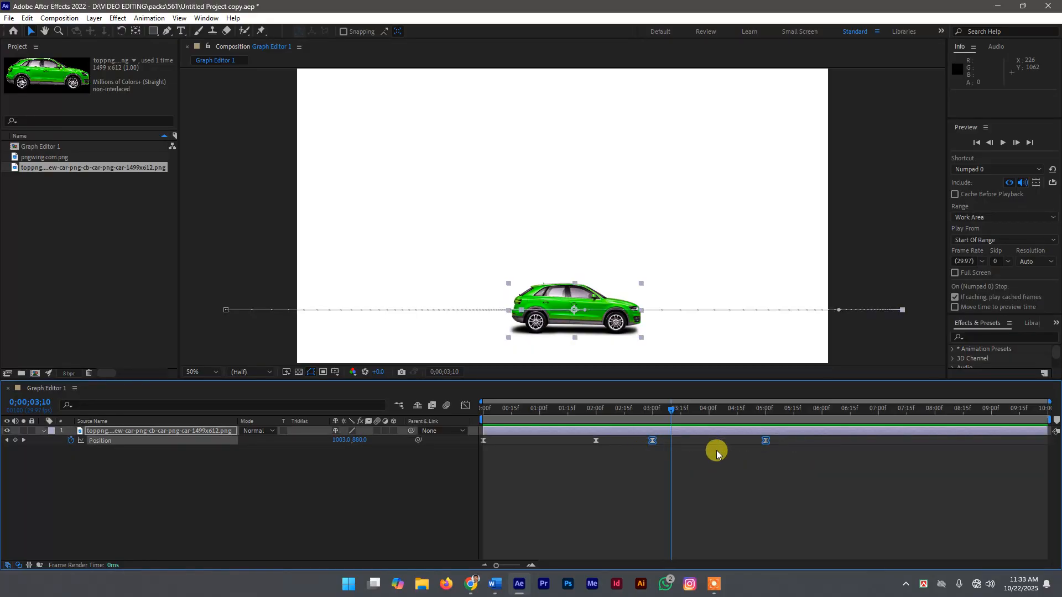
pyautogui.press('F9')
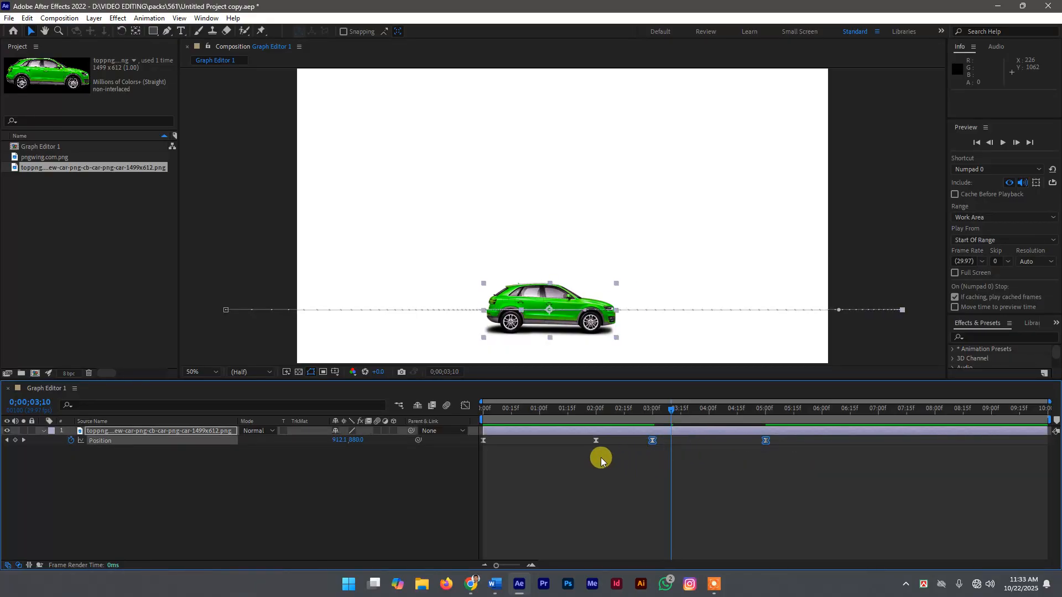
# Reshape the exit's speed curve between 0;00;03;00 and 0;00;05;00 so the car starts slowly and accelerates sharply towards the end
pyautogui.click(464, 406)
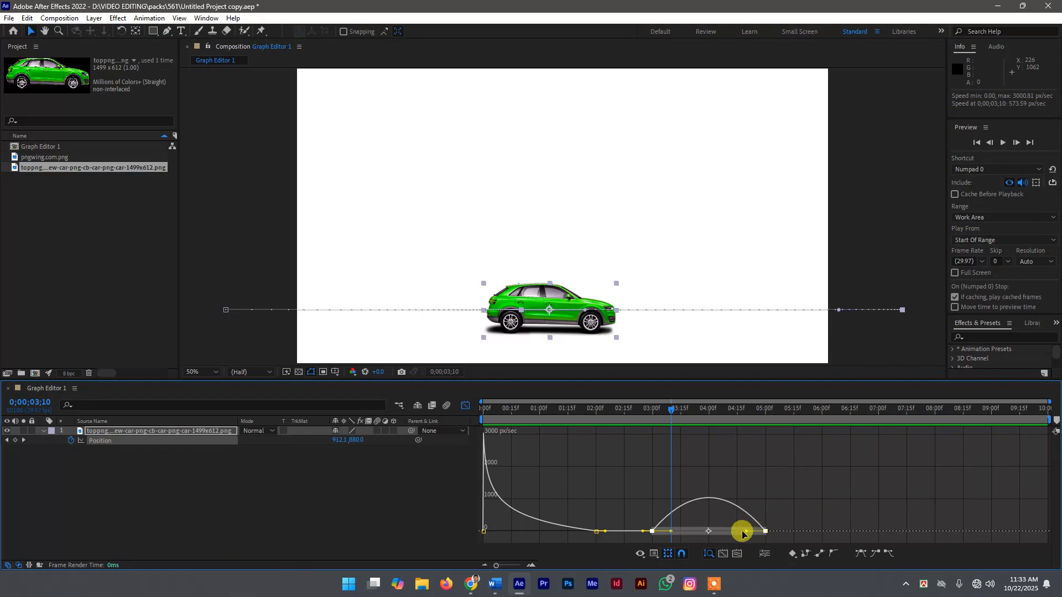
pyautogui.moveTo(745, 533); pyautogui.dragTo(767, 543)
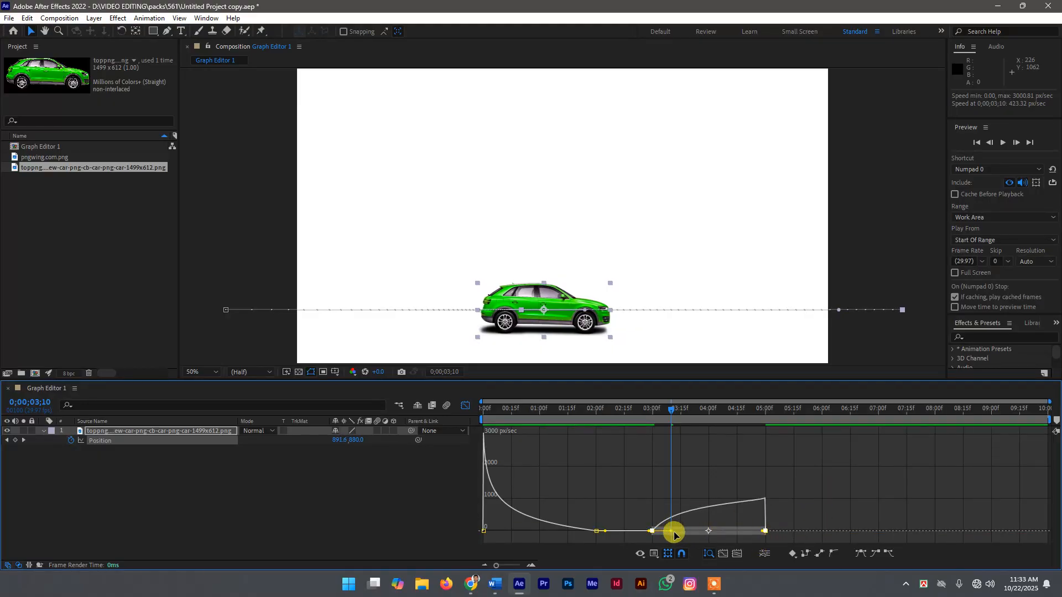
pyautogui.moveTo(673, 535); pyautogui.dragTo(698, 539)
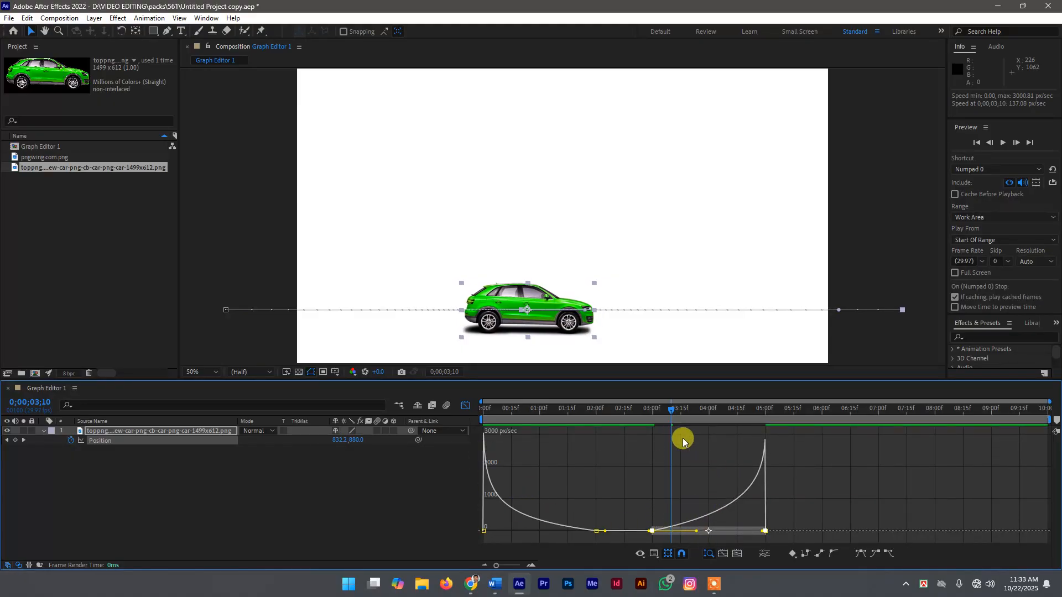
pyautogui.moveTo(669, 418); pyautogui.dragTo(534, 434)
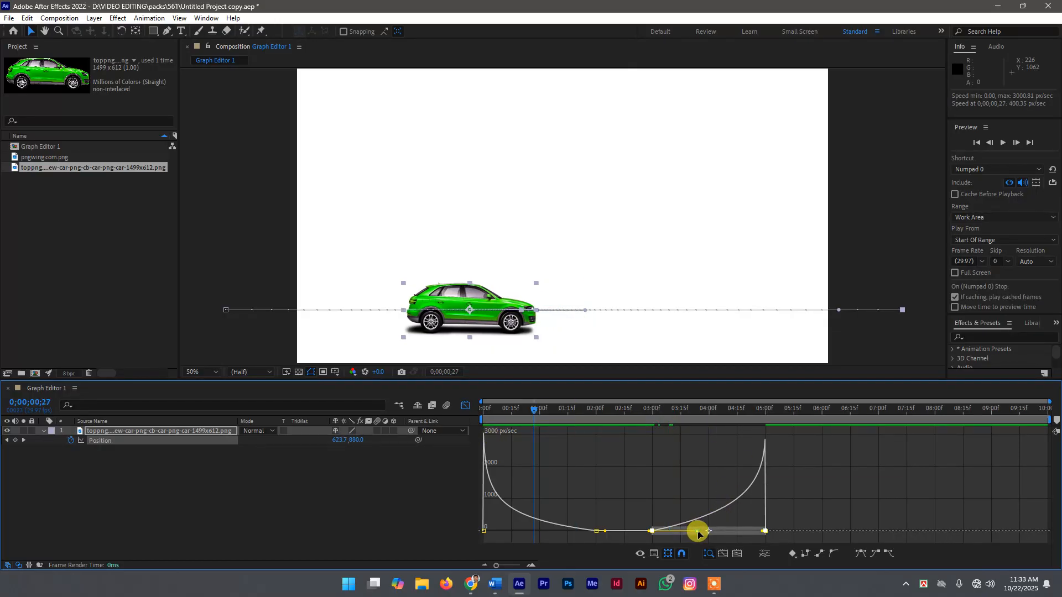
pyautogui.moveTo(698, 533); pyautogui.dragTo(698, 534)
# Preview the car's eased entrance, pause and accelerating exit twice from the start, and return to 0;00;00;00
pyautogui.moveTo(534, 410); pyautogui.dragTo(356, 427)
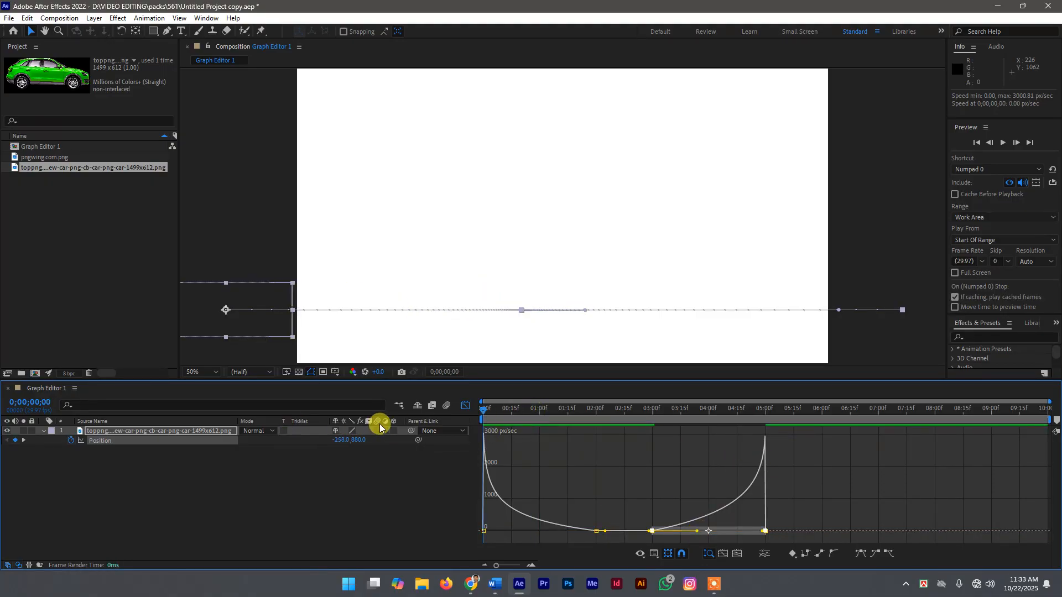
pyautogui.press('space')
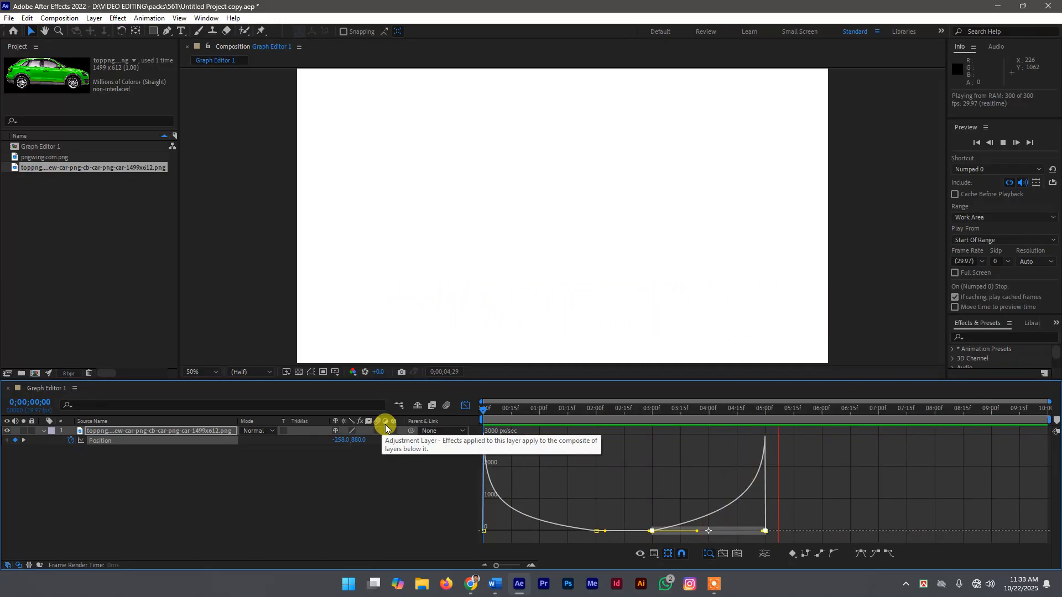
pyautogui.press('space')
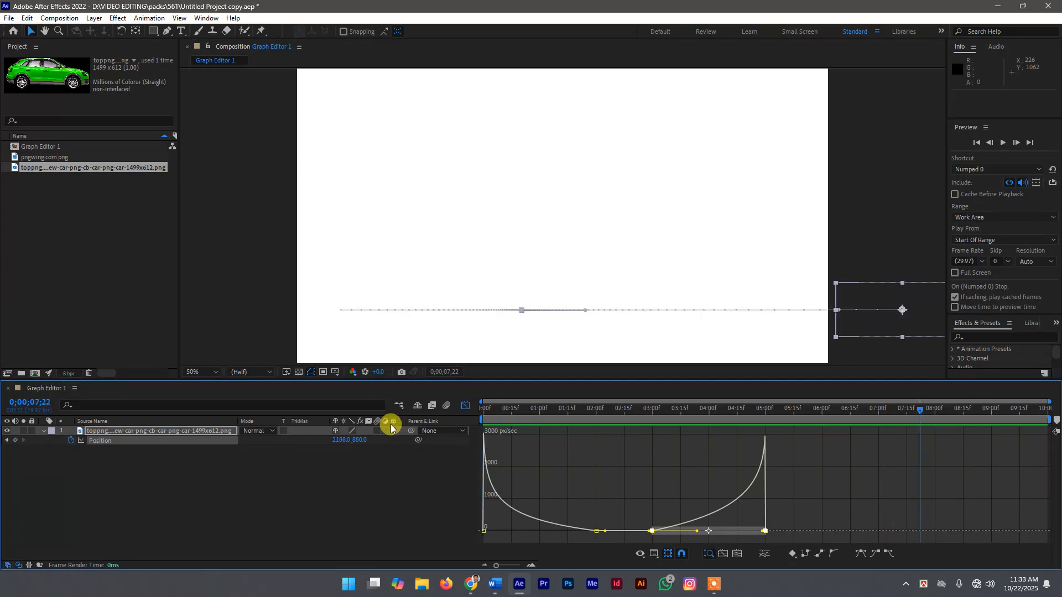
pyautogui.moveTo(919, 411); pyautogui.dragTo(434, 477)
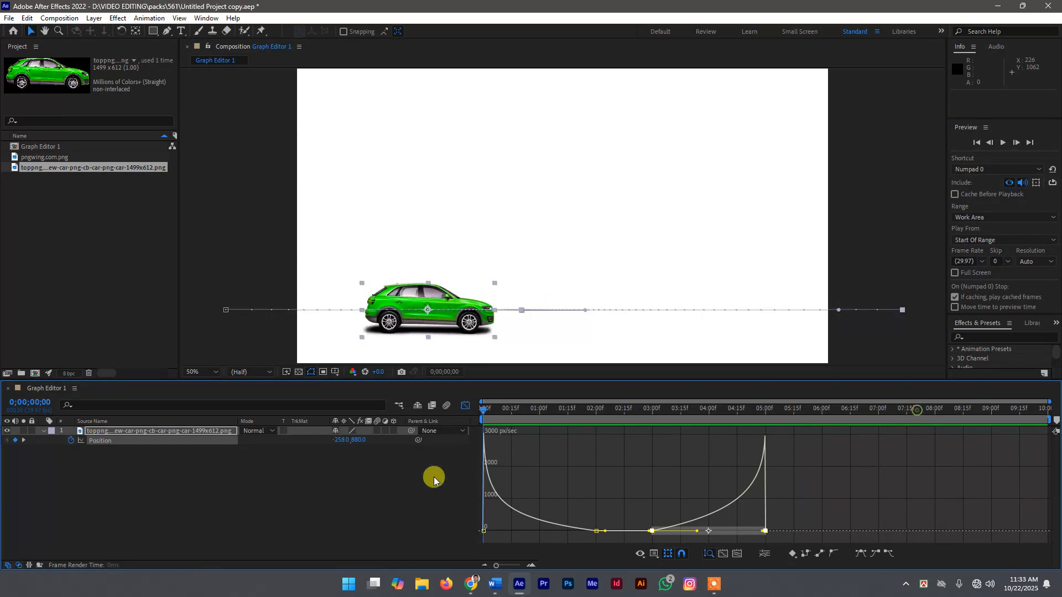
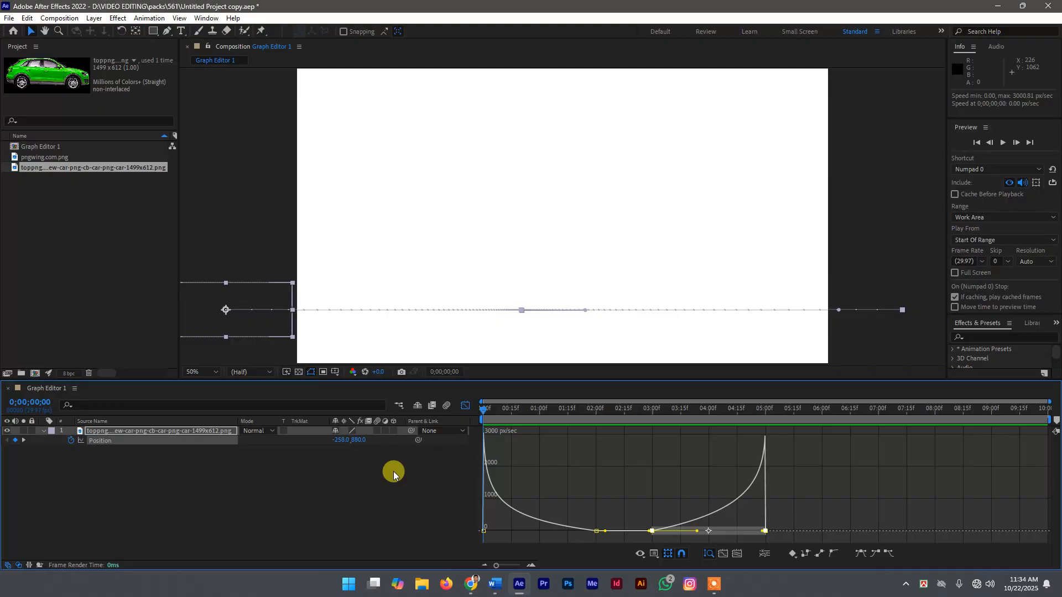
pyautogui.press('space')
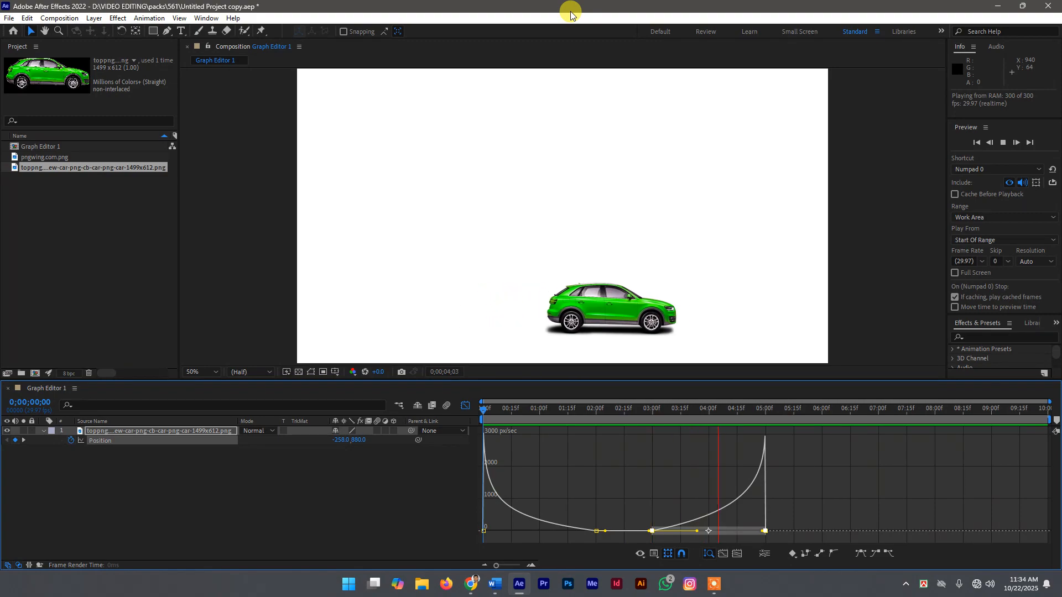
pyautogui.press('space')
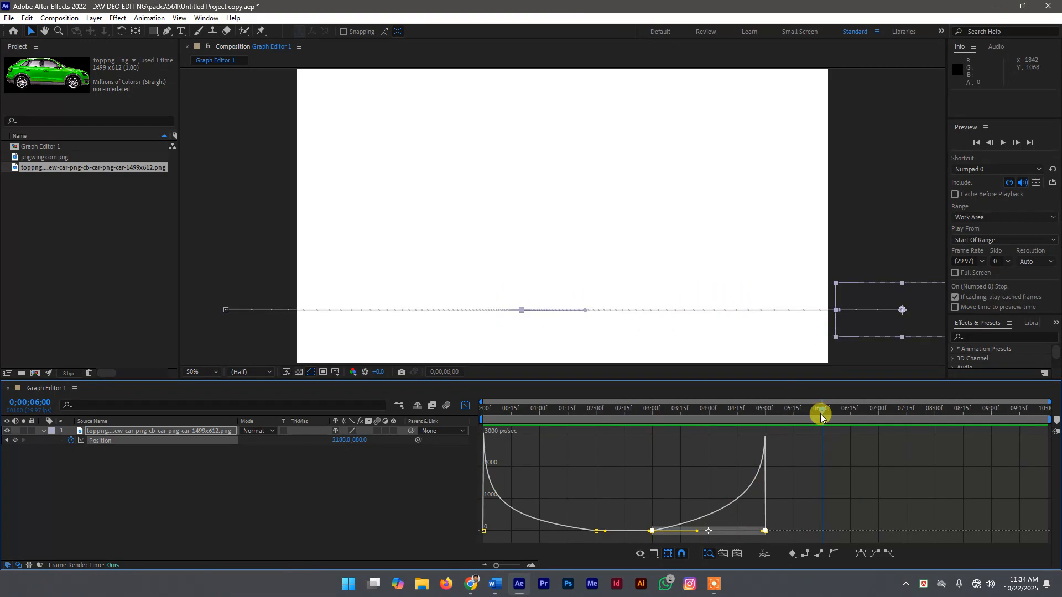
pyautogui.moveTo(817, 415); pyautogui.dragTo(436, 405)
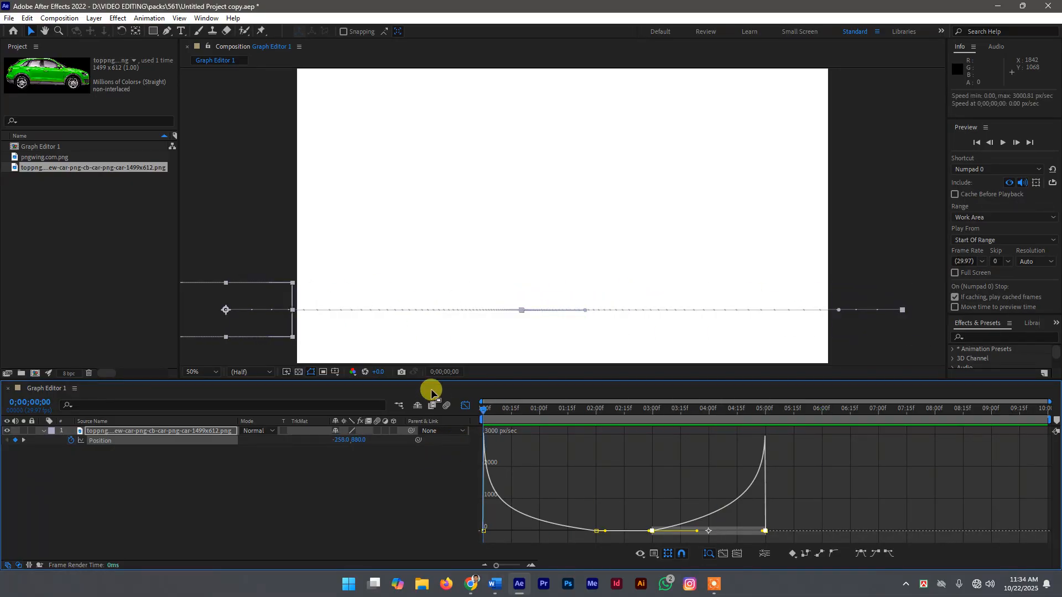
# Return to the layer-bar timeline, deselect the keyframes and preview the whole car animation again
pyautogui.click(464, 407)
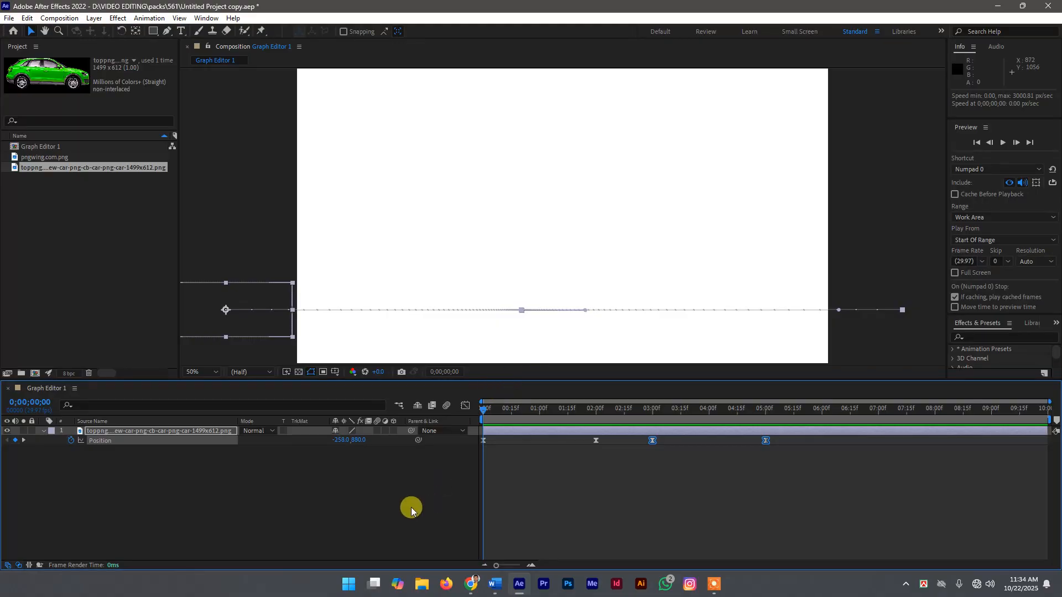
pyautogui.click(383, 507)
pyautogui.press('space')
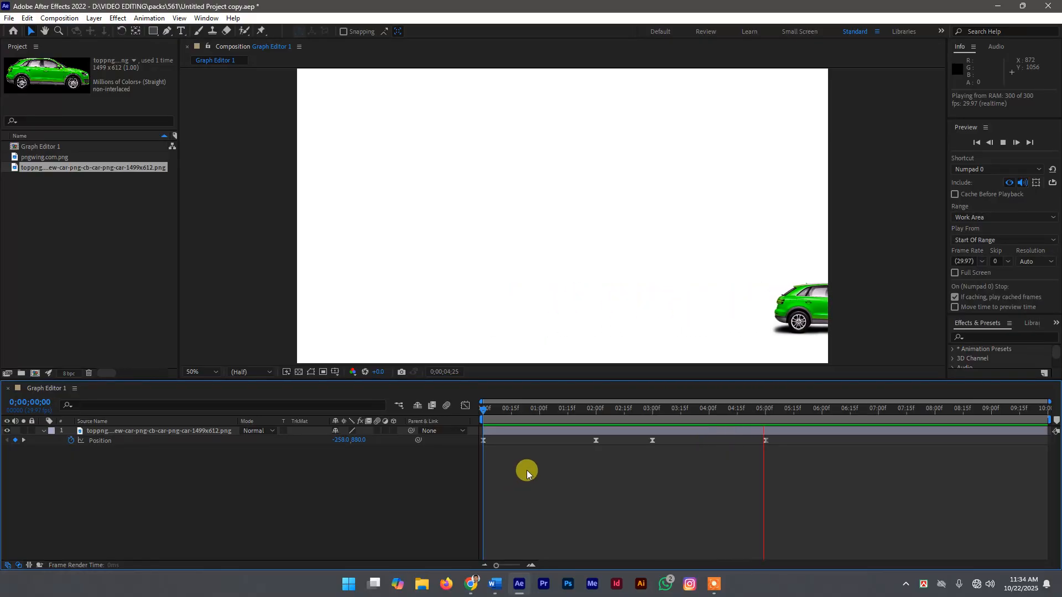
pyautogui.press('space')
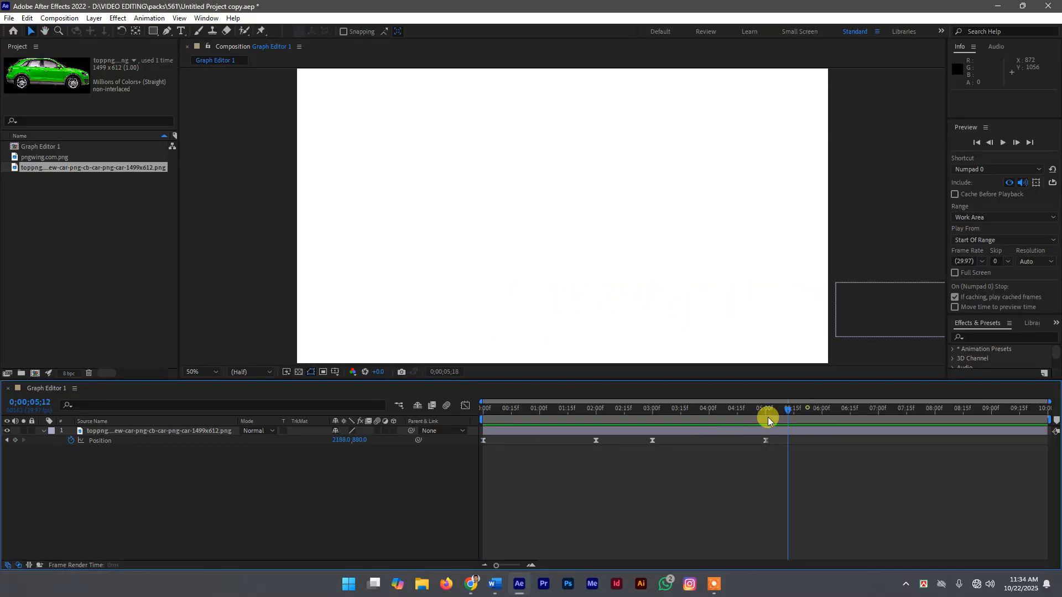
pyautogui.press('space')
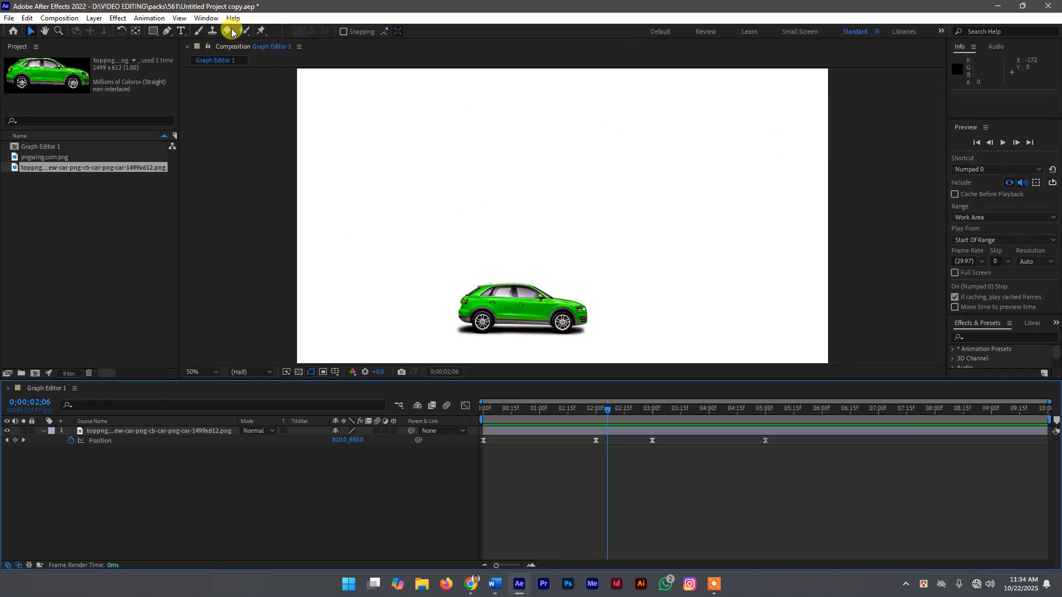
# Start a point text layer above the car with the Hind Siliguri SemiBold font at 48 px
pyautogui.click(182, 32)
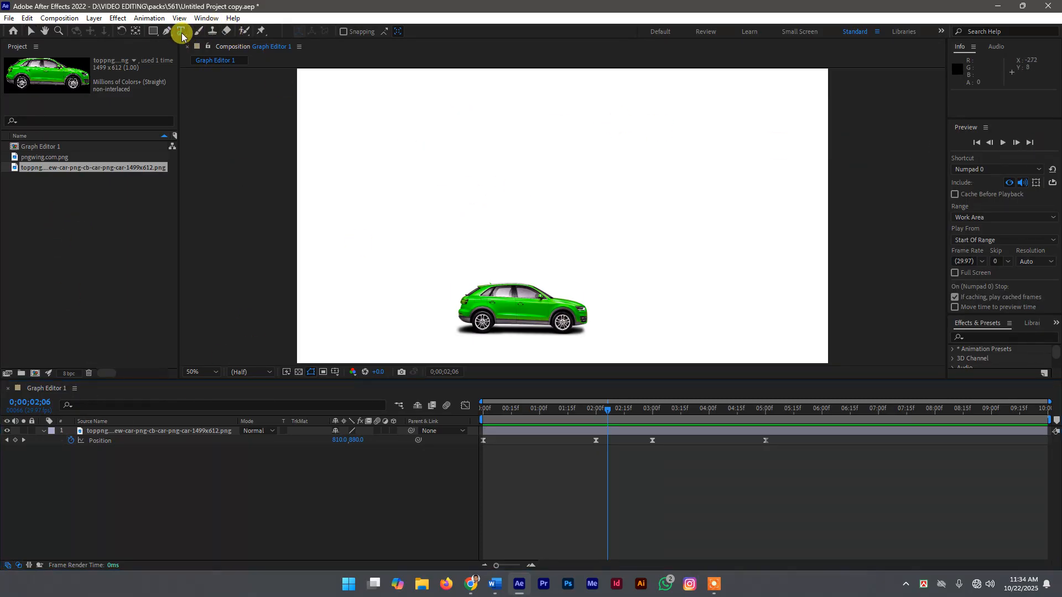
pyautogui.click(466, 189)
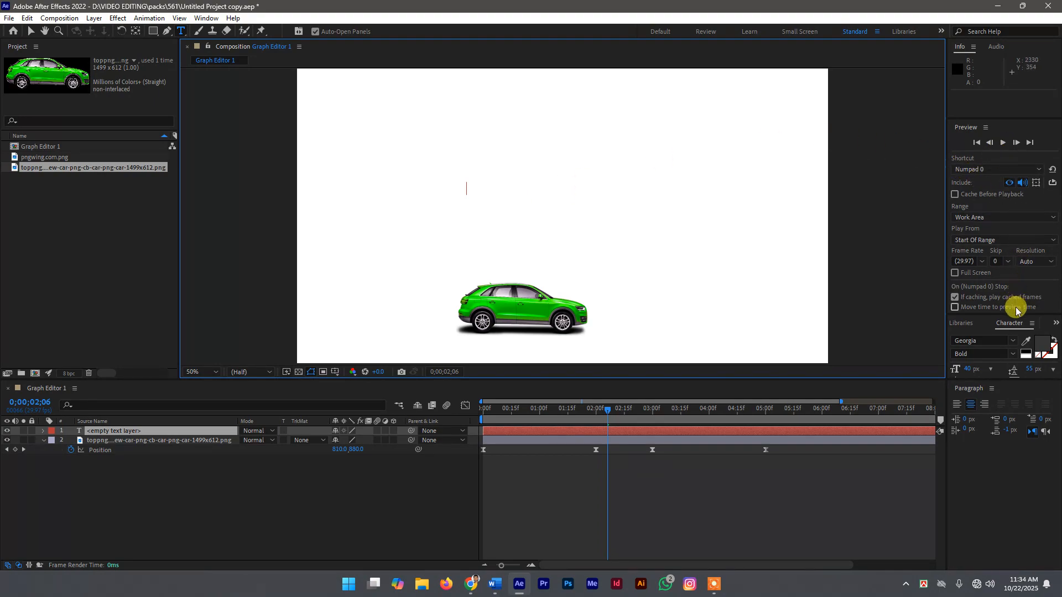
pyautogui.click(1006, 340)
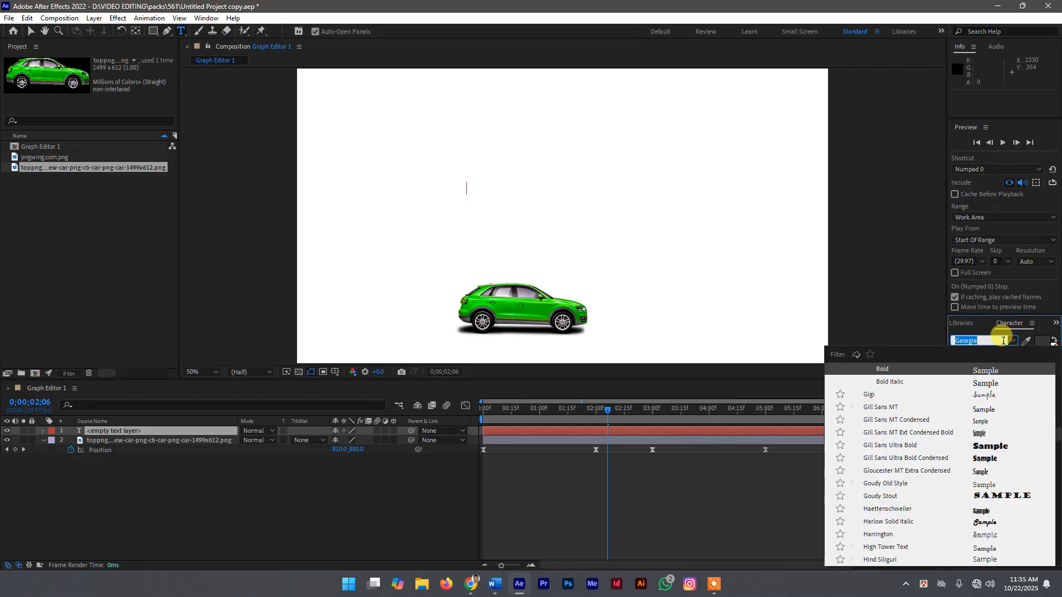
pyautogui.write('hi')
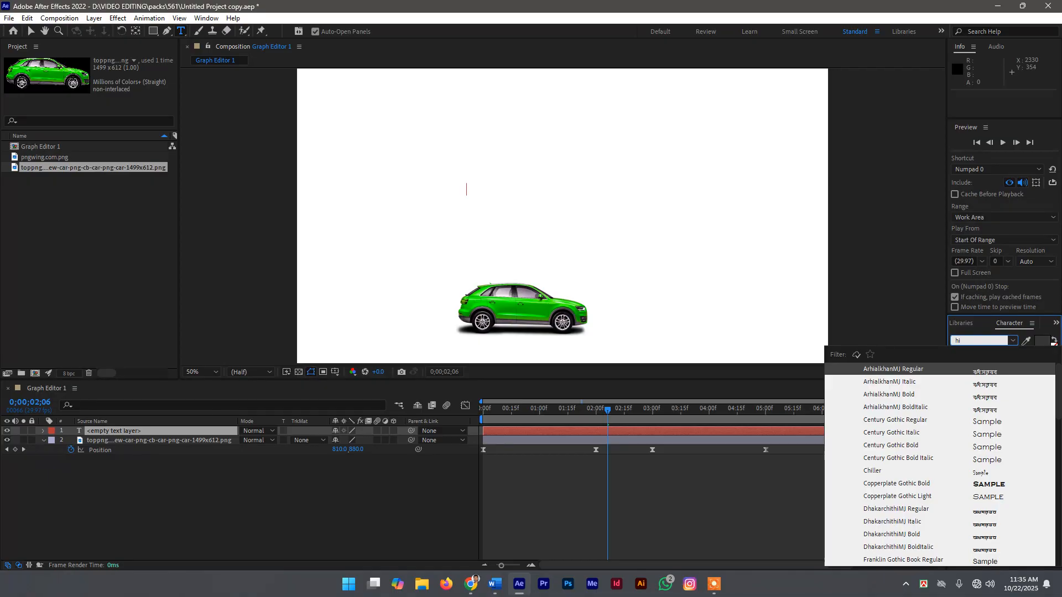
pyautogui.write('n')
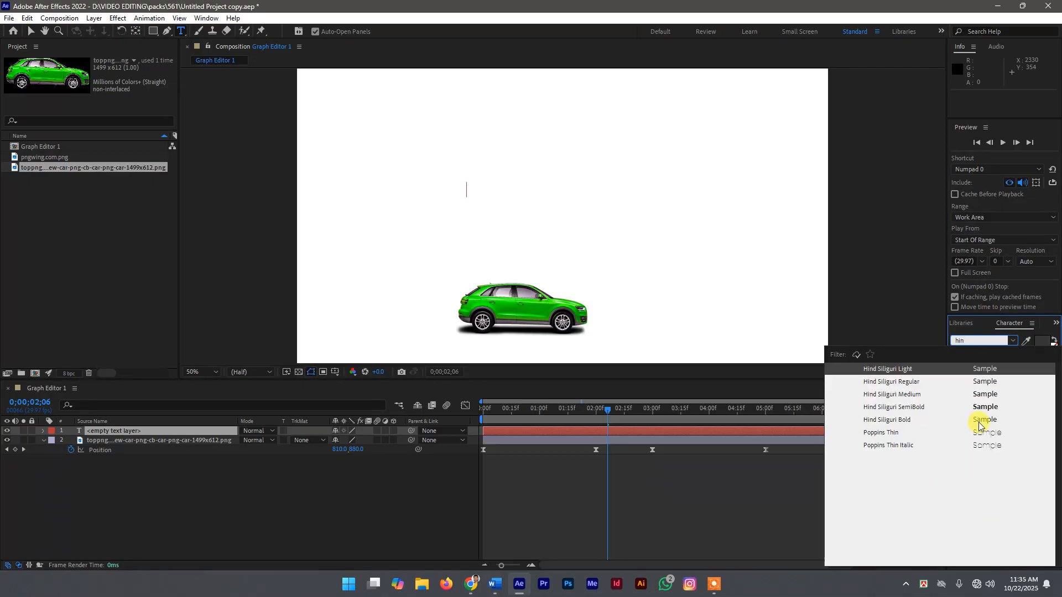
pyautogui.click(972, 409)
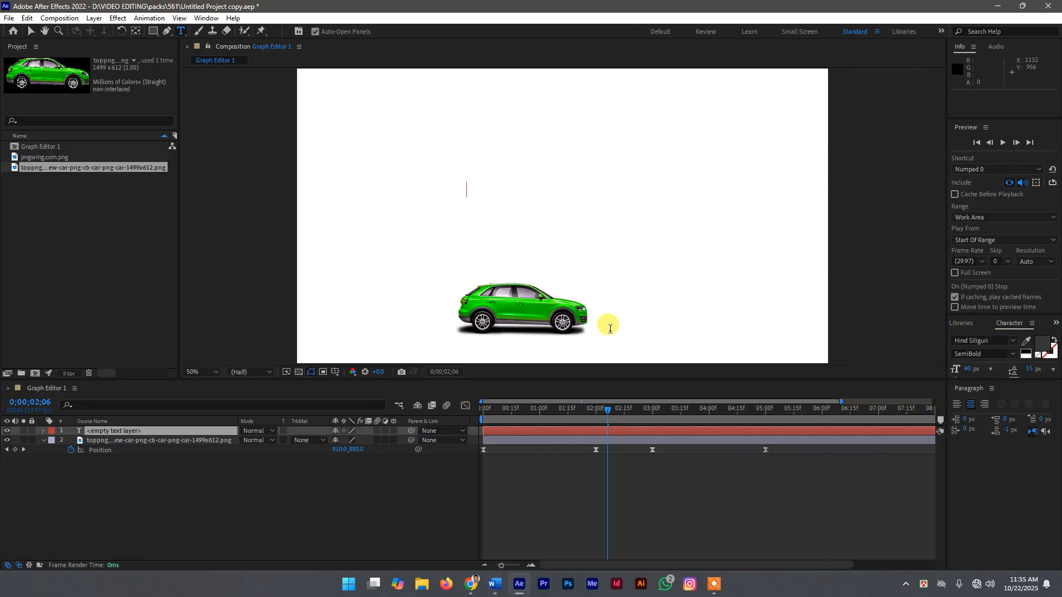
pyautogui.click(990, 369)
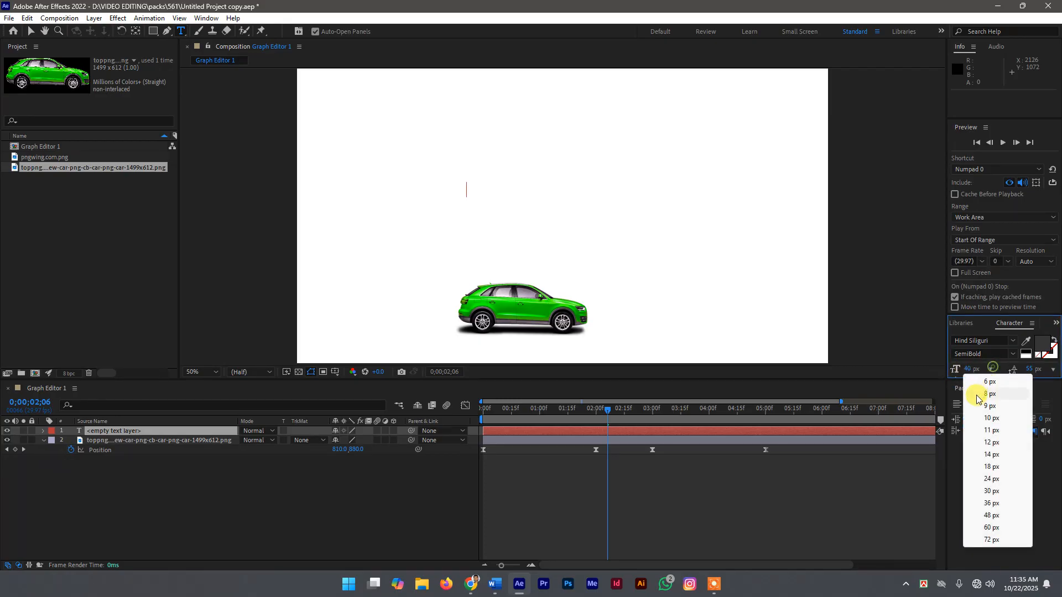
pyautogui.click(990, 514)
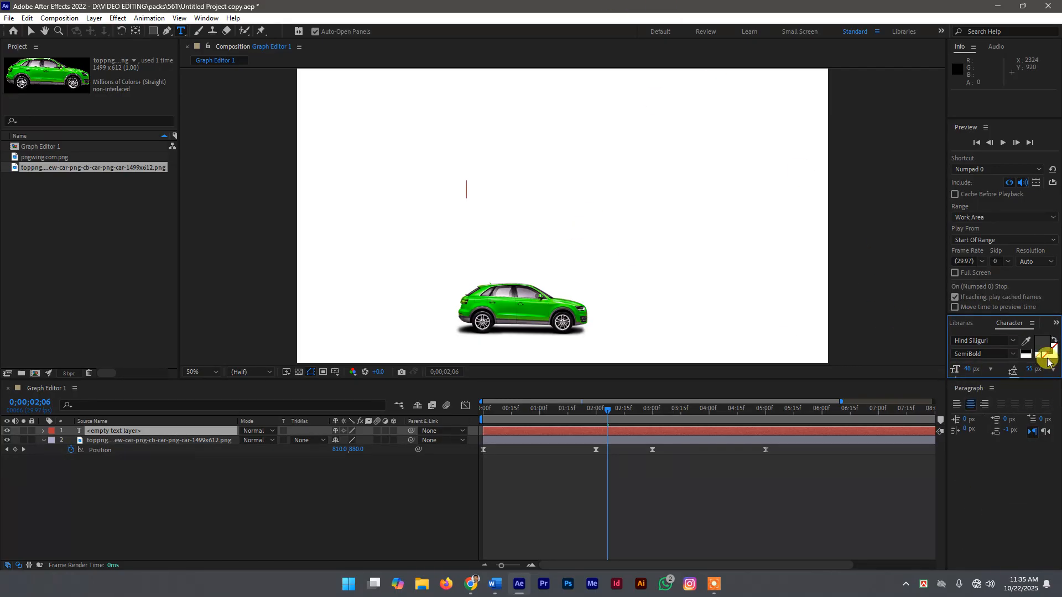
# Set the text fill colour to green sampled from the car's body
pyautogui.click(1043, 343)
pyautogui.moveTo(543, 202); pyautogui.dragTo(950, 140)
pyautogui.click(1032, 217)
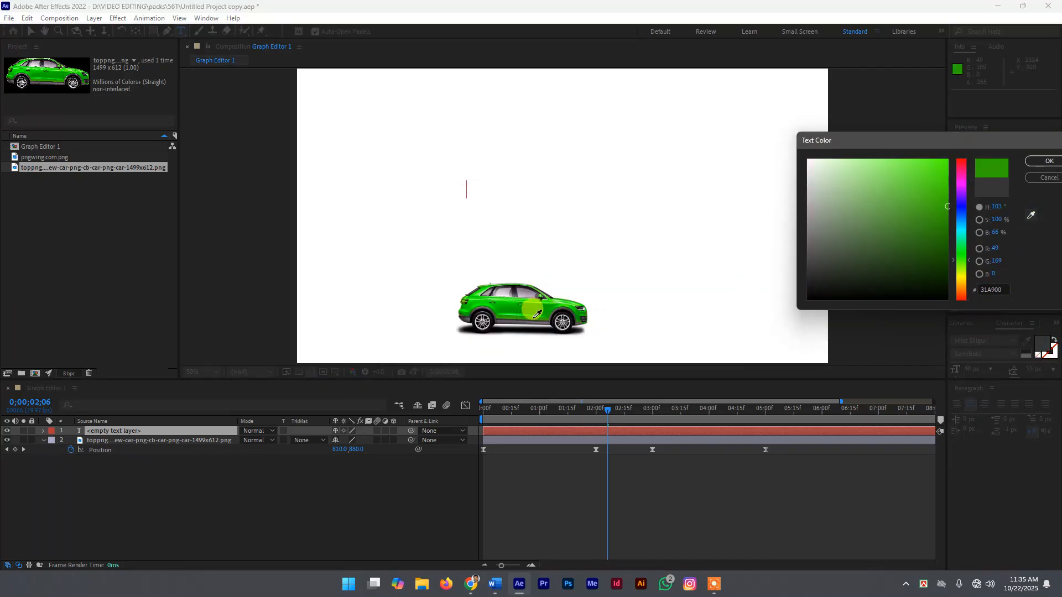
pyautogui.click(1043, 161)
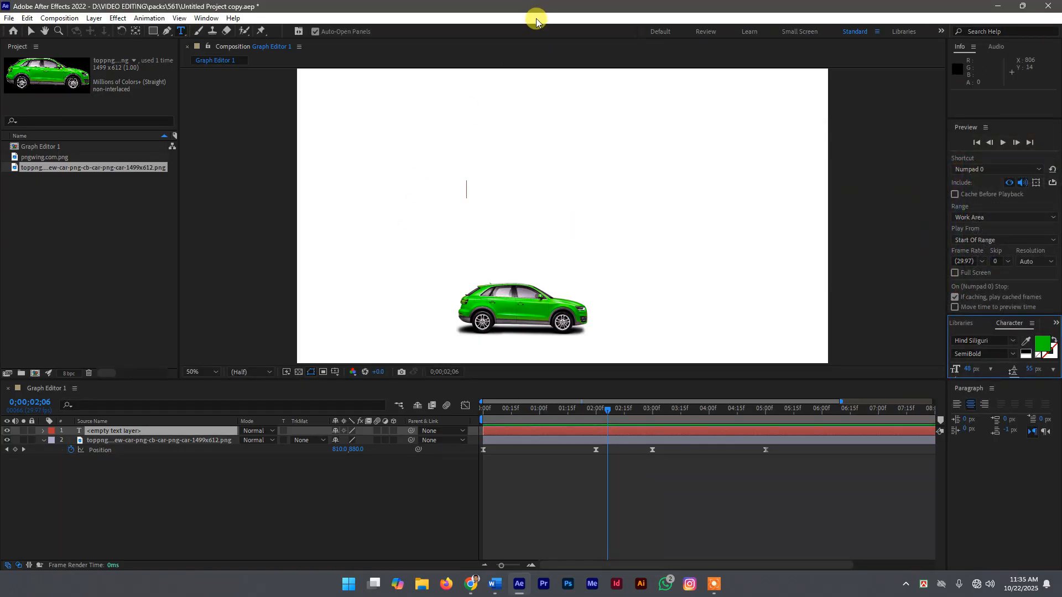
# Enter MOTION GRAPHICS as the layer's text and switch back to the Selection tool
pyautogui.write('MOTION')
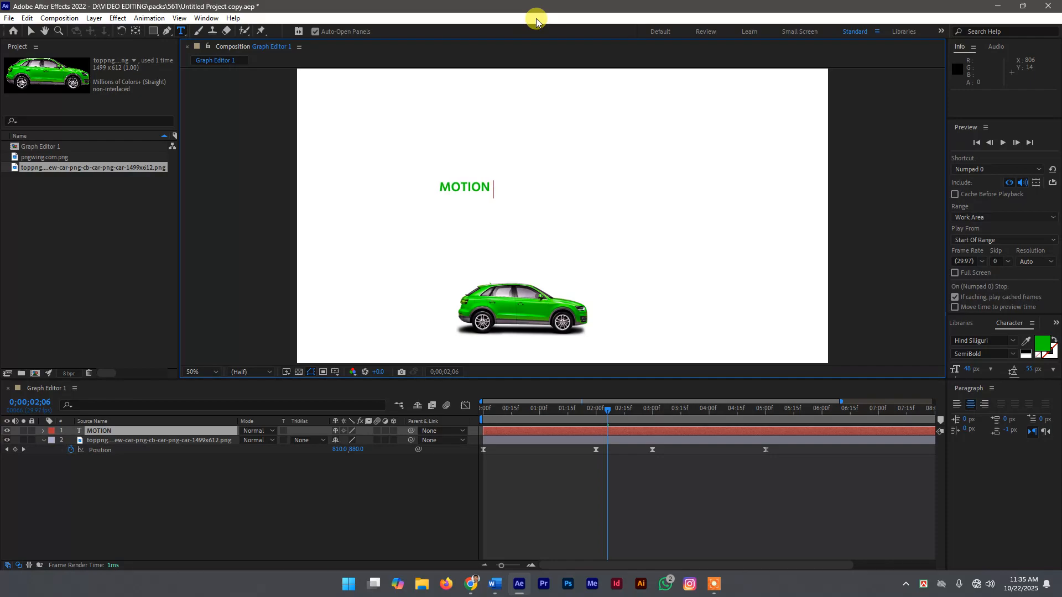
pyautogui.write(' GRAP')
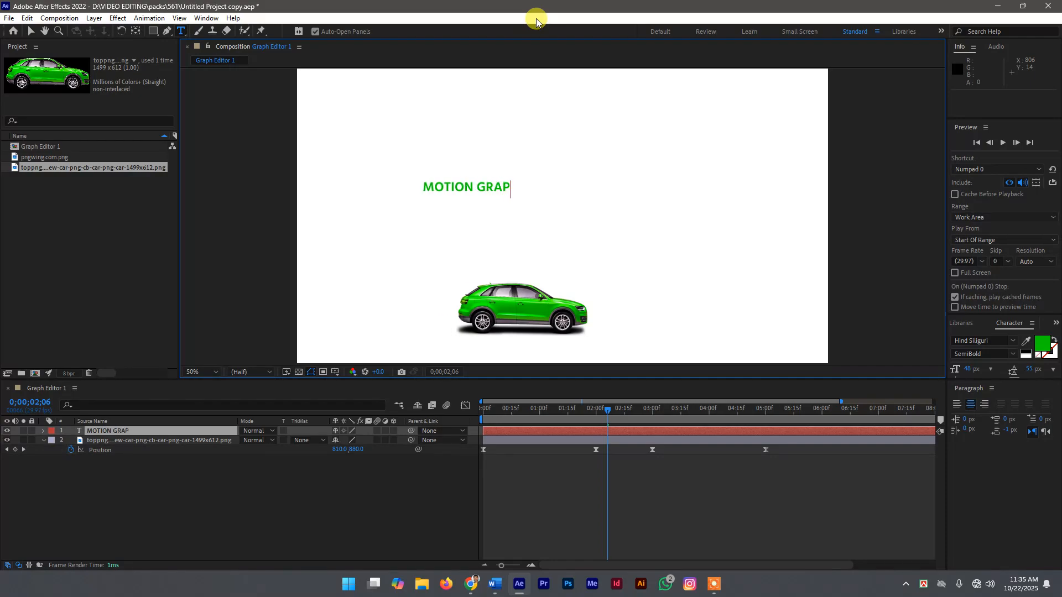
pyautogui.write('HICS')
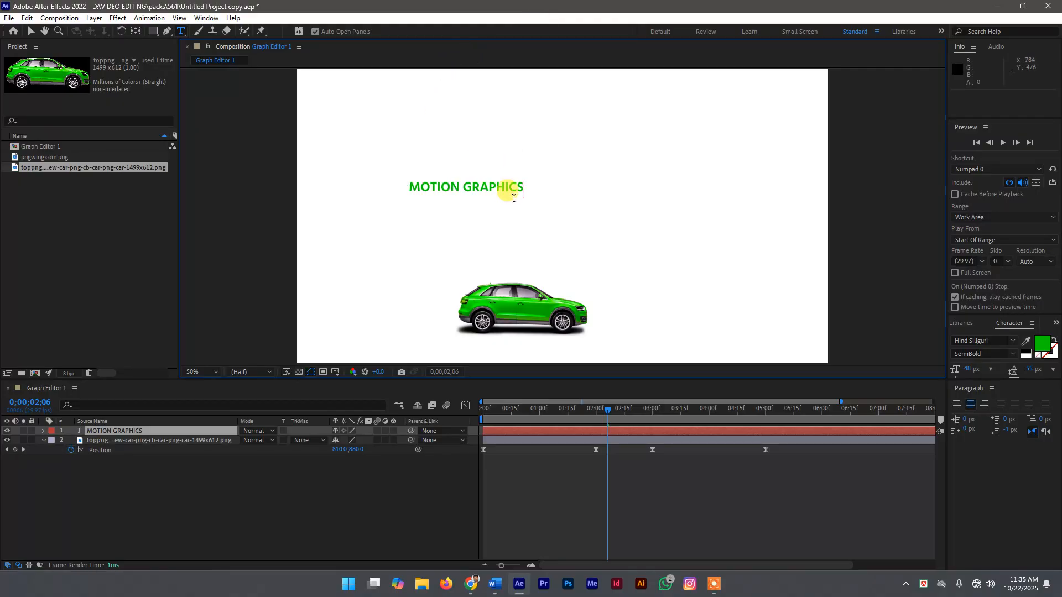
pyautogui.click(29, 32)
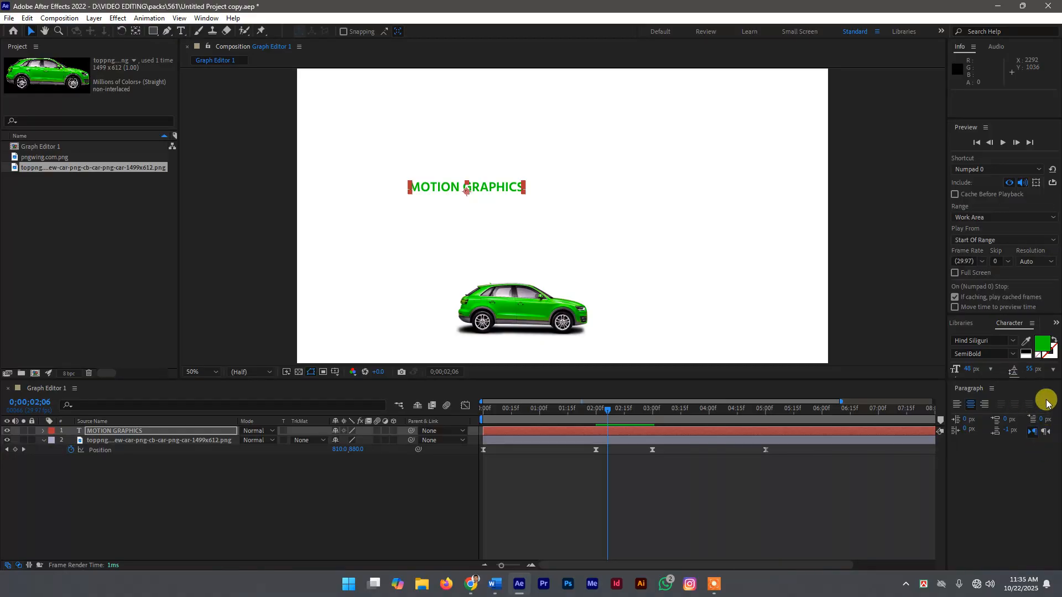
pyautogui.click(1052, 369)
pyautogui.click(1053, 372)
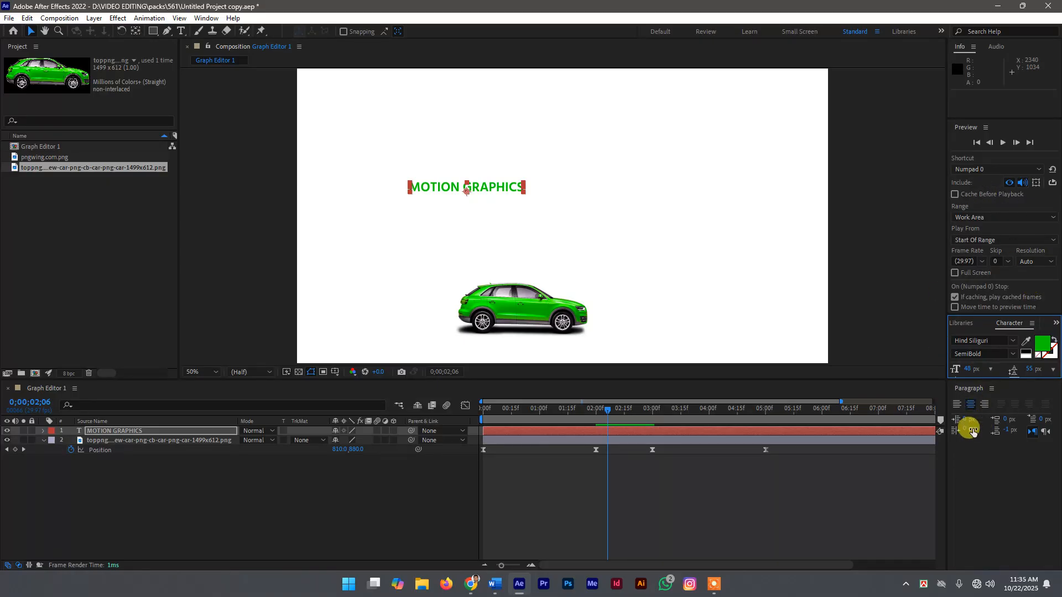
pyautogui.click(975, 408)
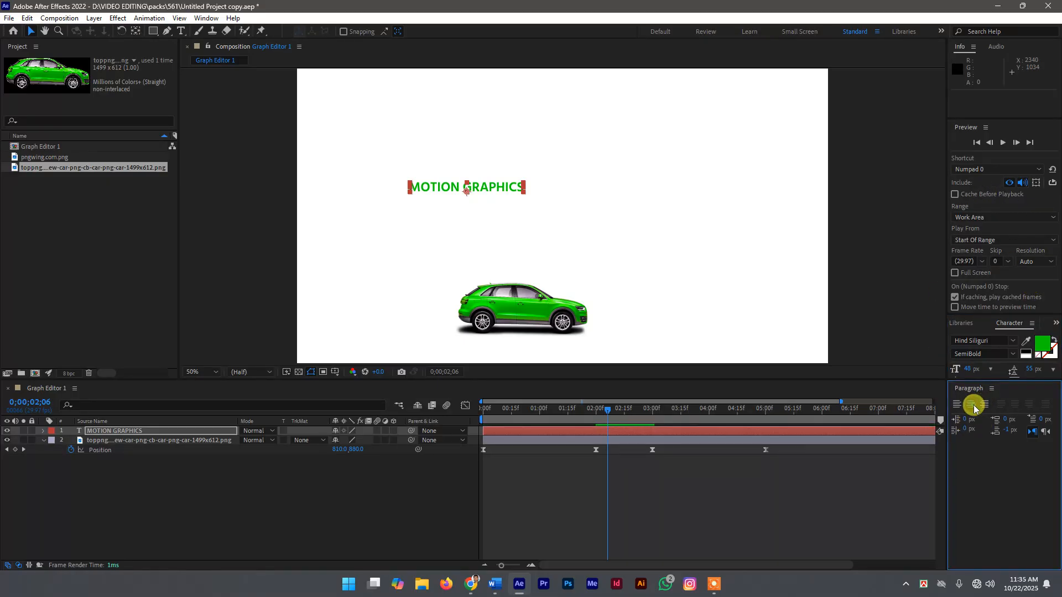
# Try to show the Align panel for the MOTION GRAPHICS text layer
pyautogui.click(211, 21)
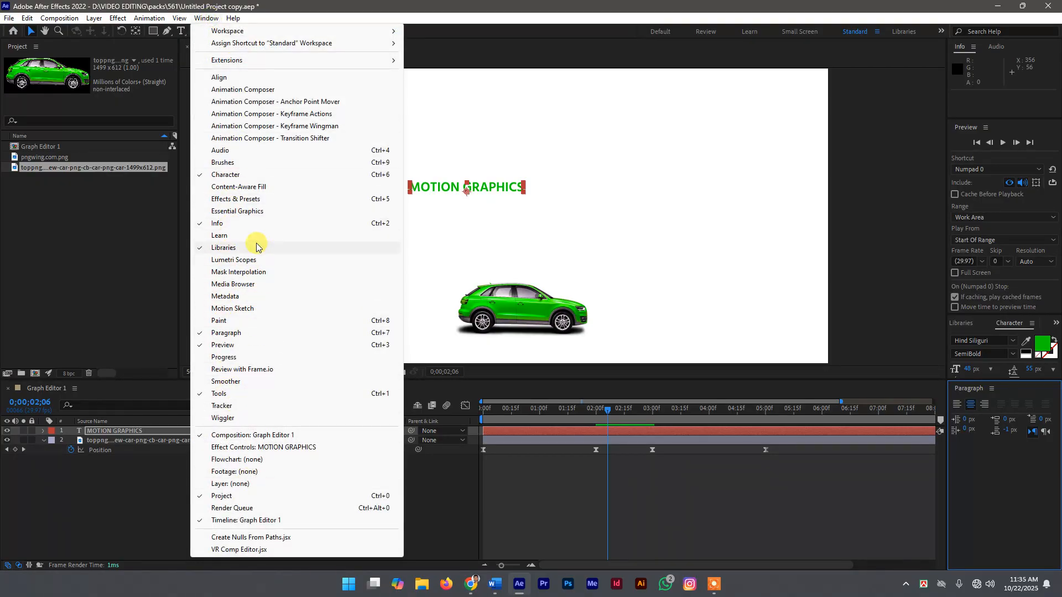
pyautogui.click(232, 78)
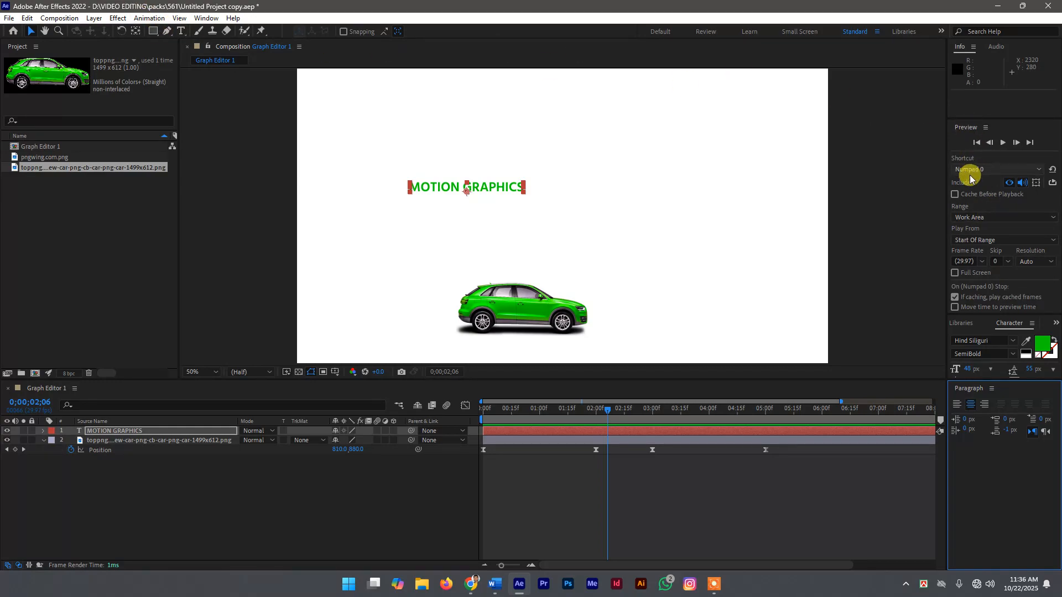
pyautogui.click(962, 323)
pyautogui.click(1030, 323)
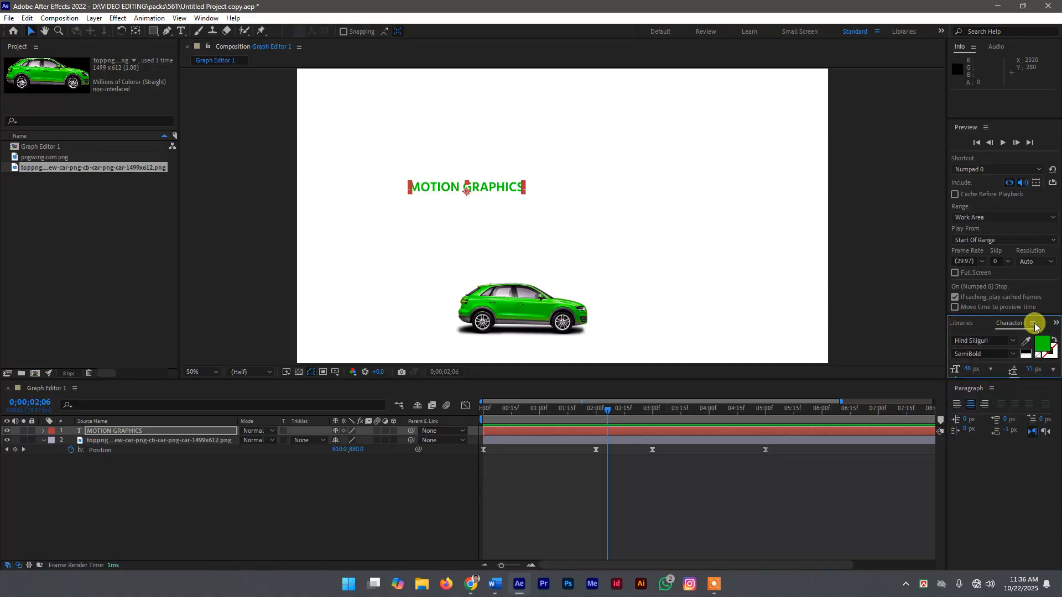
pyautogui.click(995, 389)
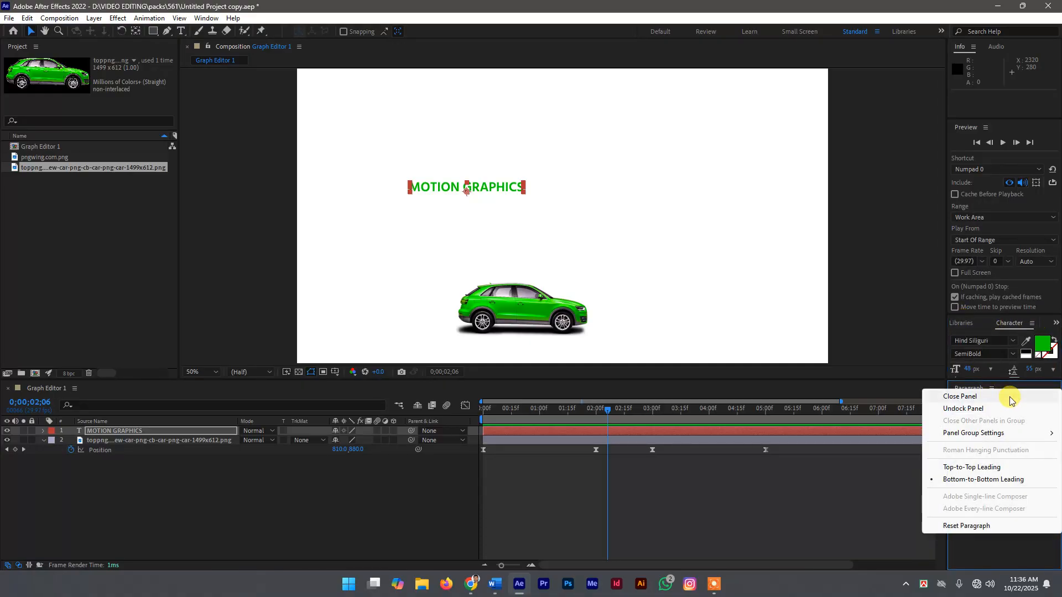
pyautogui.click(1023, 558)
pyautogui.click(1056, 324)
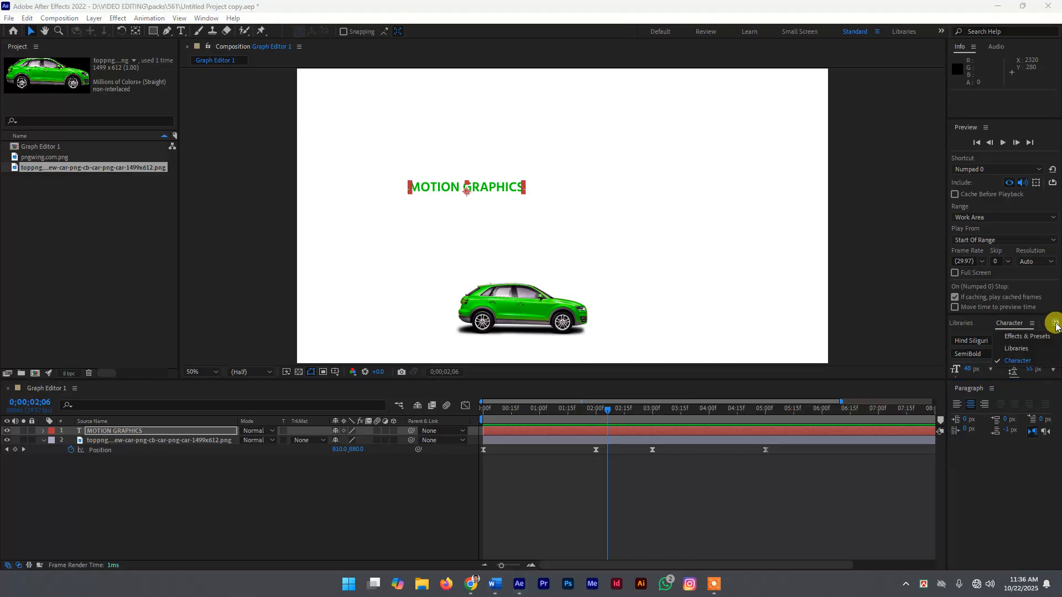
pyautogui.click(1027, 472)
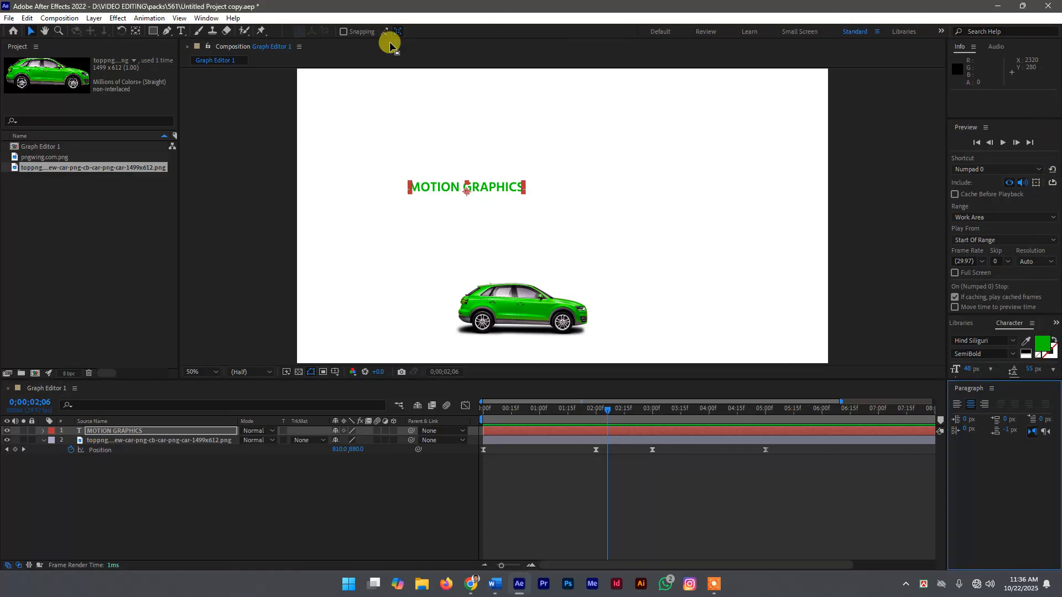
pyautogui.click(198, 18)
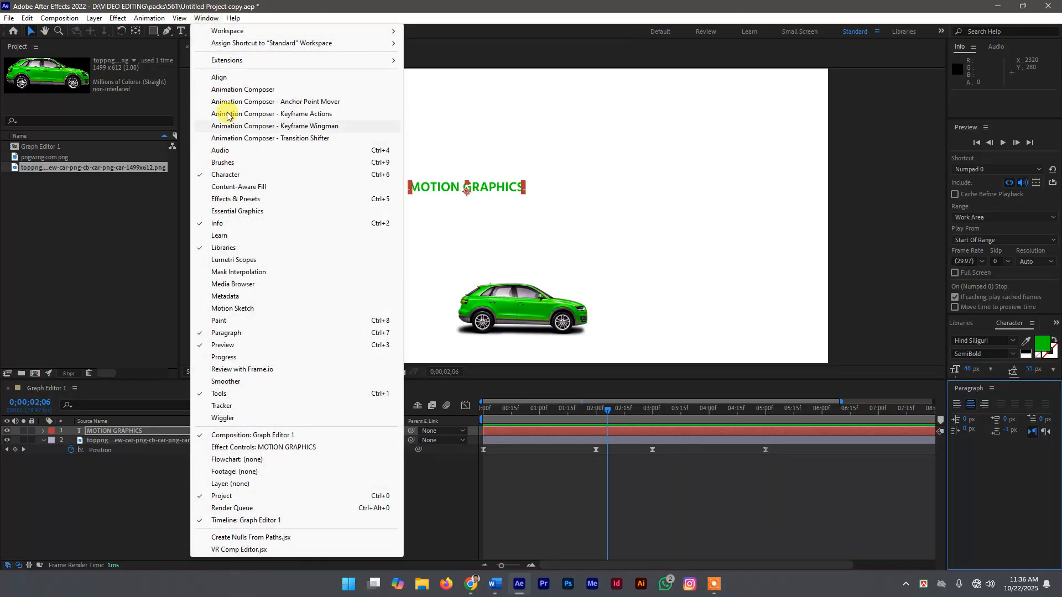
pyautogui.click(221, 78)
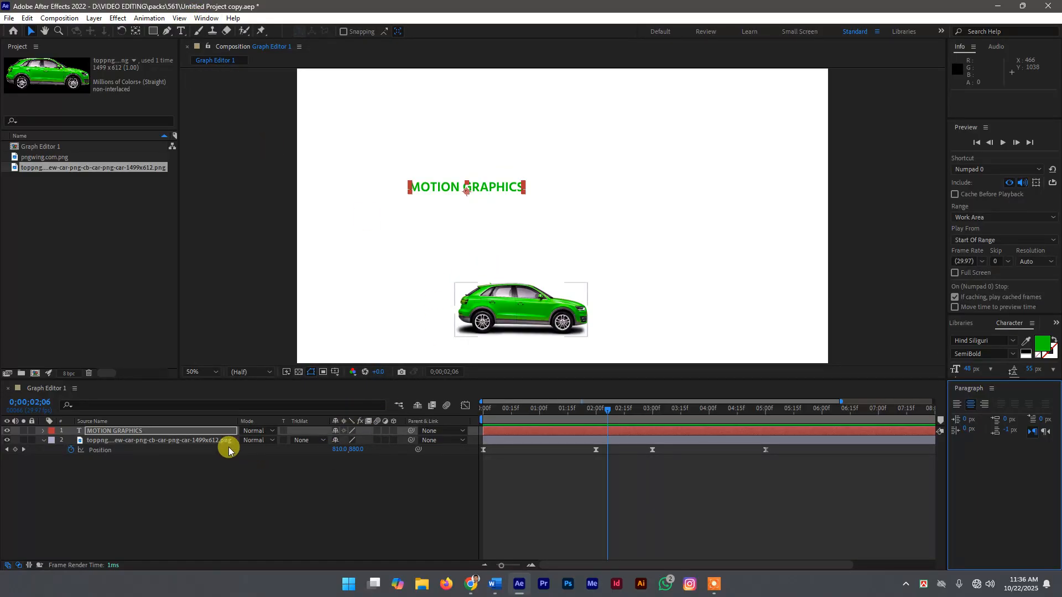
# Examine the Transform and Text properties of the MOTION GRAPHICS layer, collapsing each group again
pyautogui.click(245, 434)
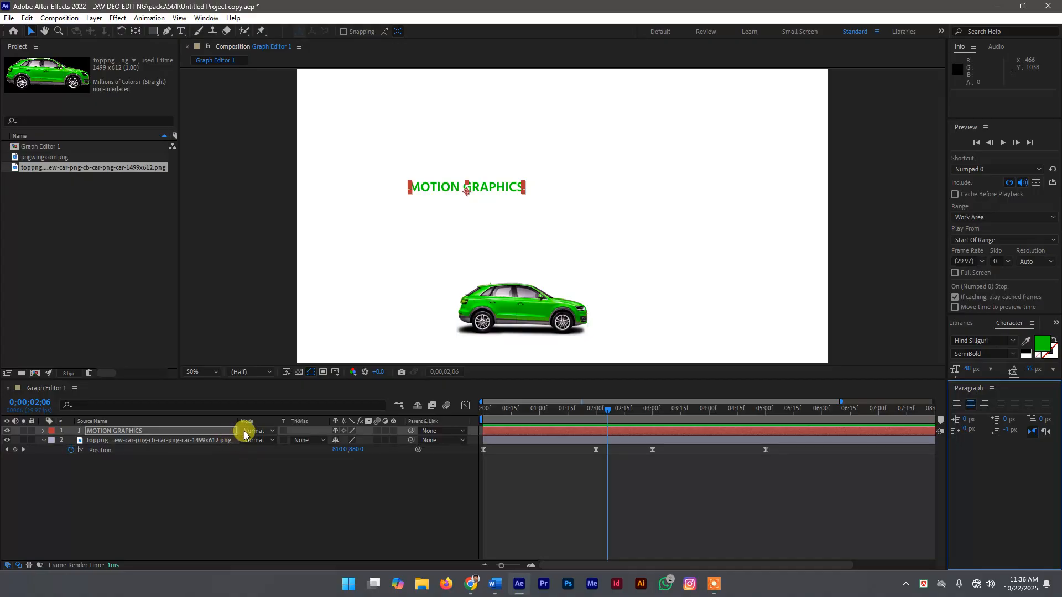
pyautogui.click(44, 434)
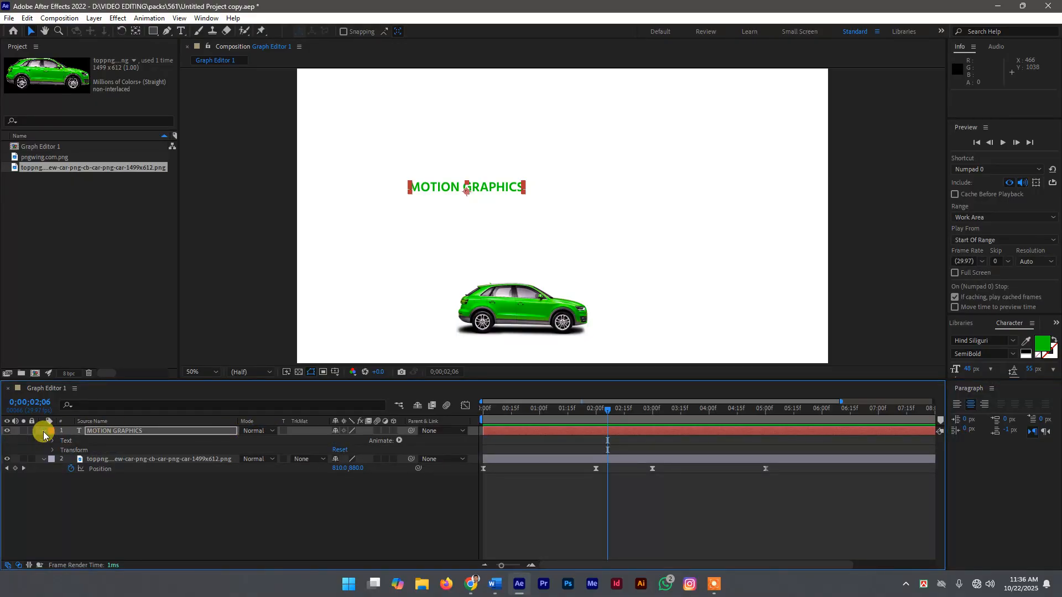
pyautogui.click(52, 450)
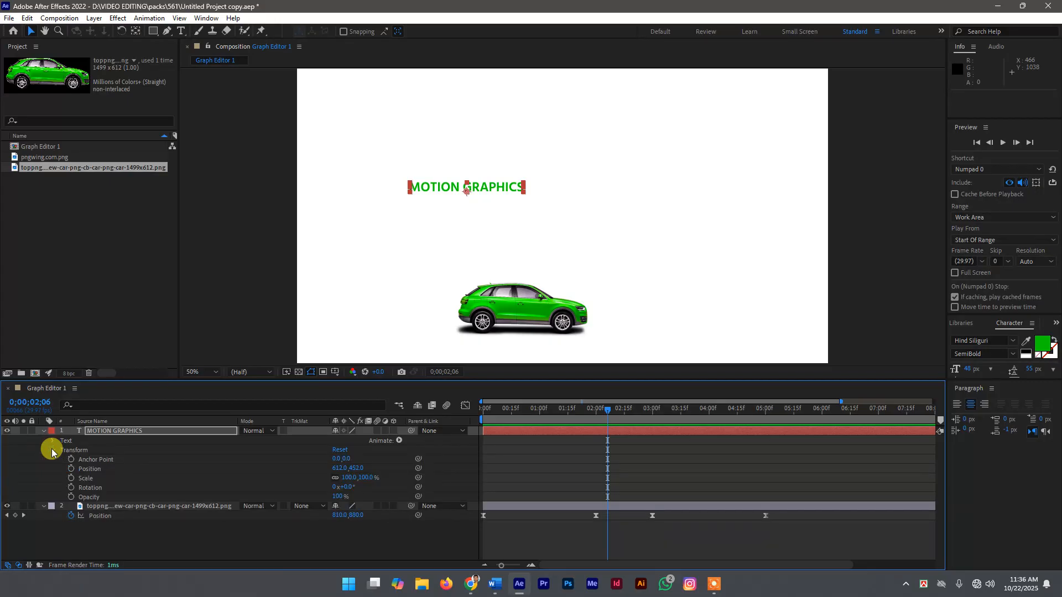
pyautogui.click(52, 451)
pyautogui.click(53, 441)
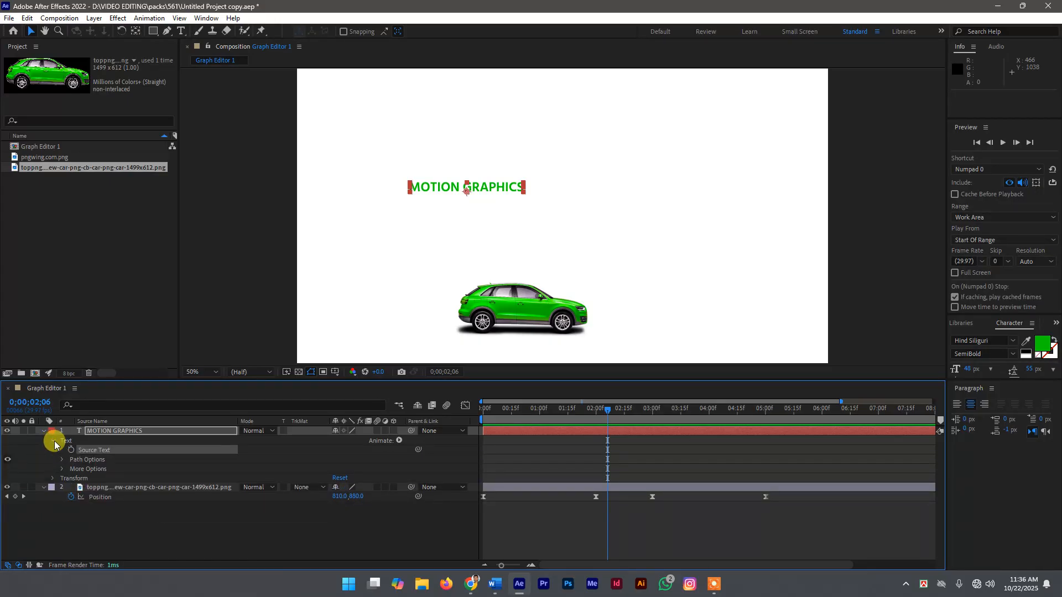
pyautogui.click(53, 442)
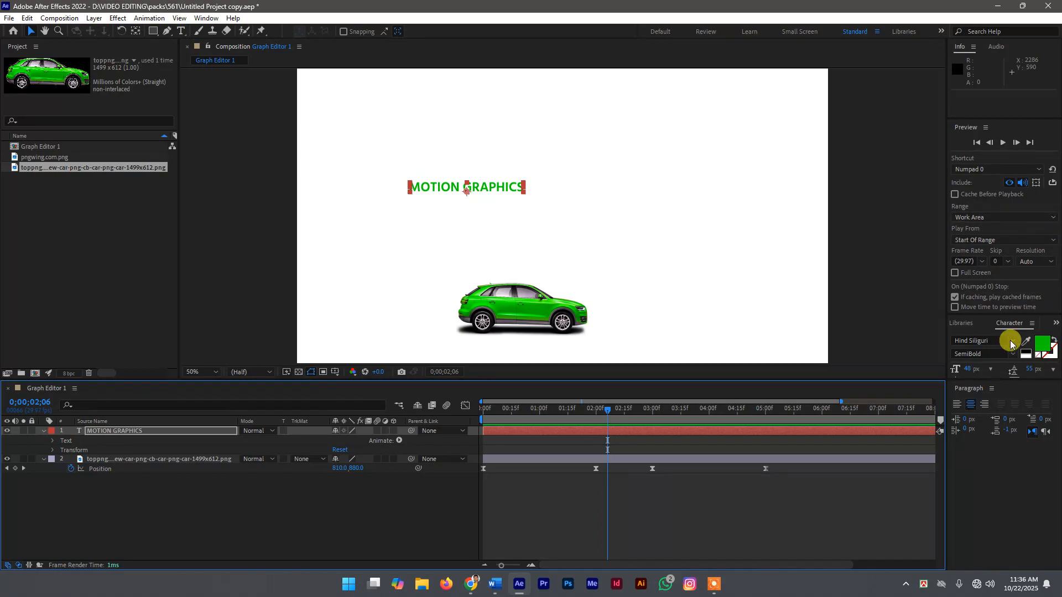
# Set the MOTION GRAPHICS title's Hind Siliguri font style to Bold
pyautogui.click(984, 331)
pyautogui.click(986, 344)
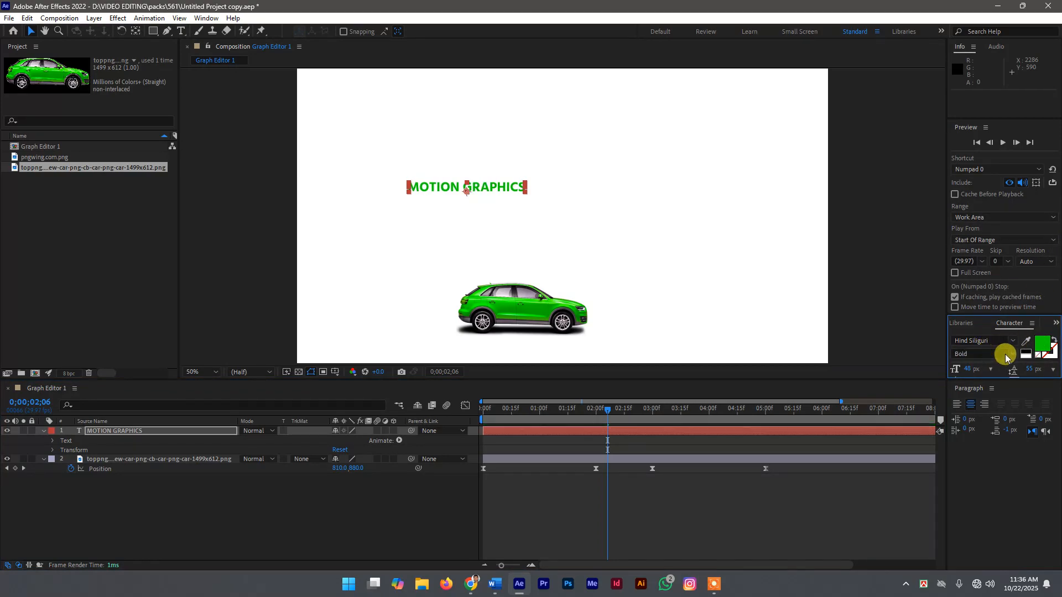
pyautogui.click(1030, 324)
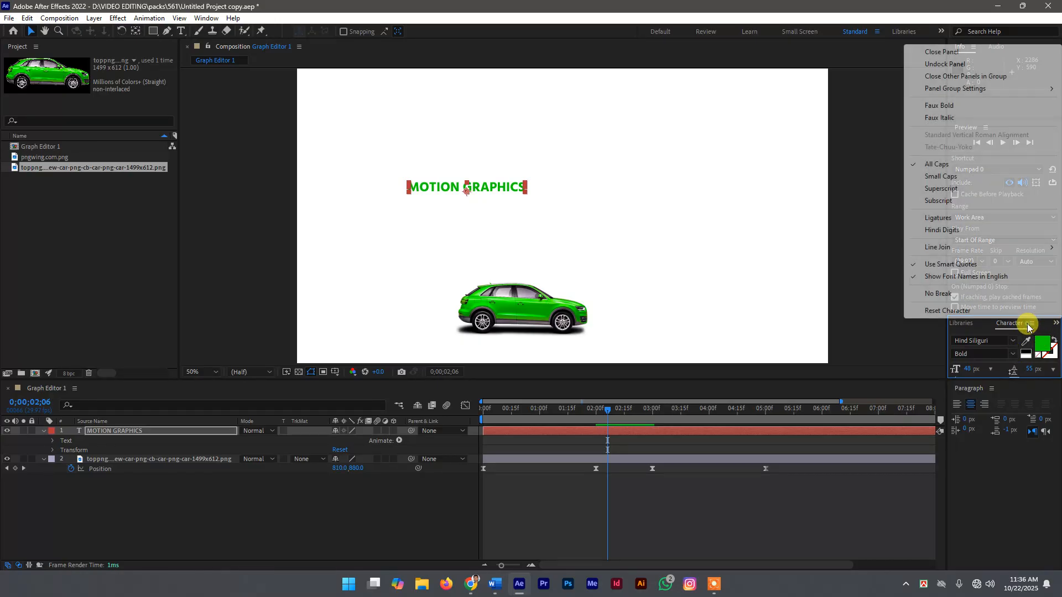
pyautogui.click(1052, 389)
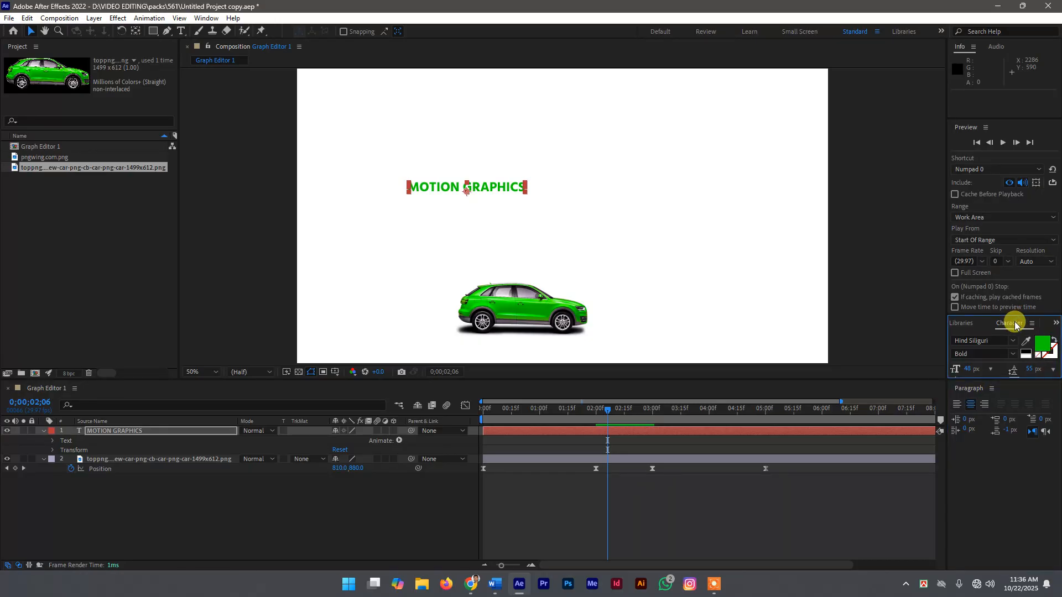
# Enlarge the character settings area and move the MOTION GRAPHICS text above the car, to about position 794, 528
pyautogui.click(1032, 326)
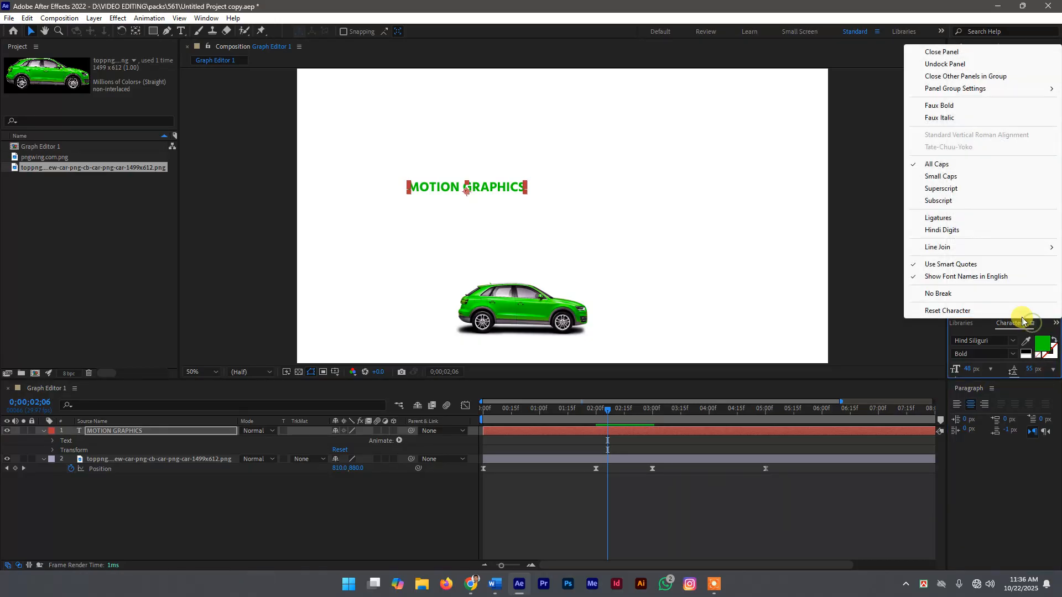
pyautogui.click(1020, 328)
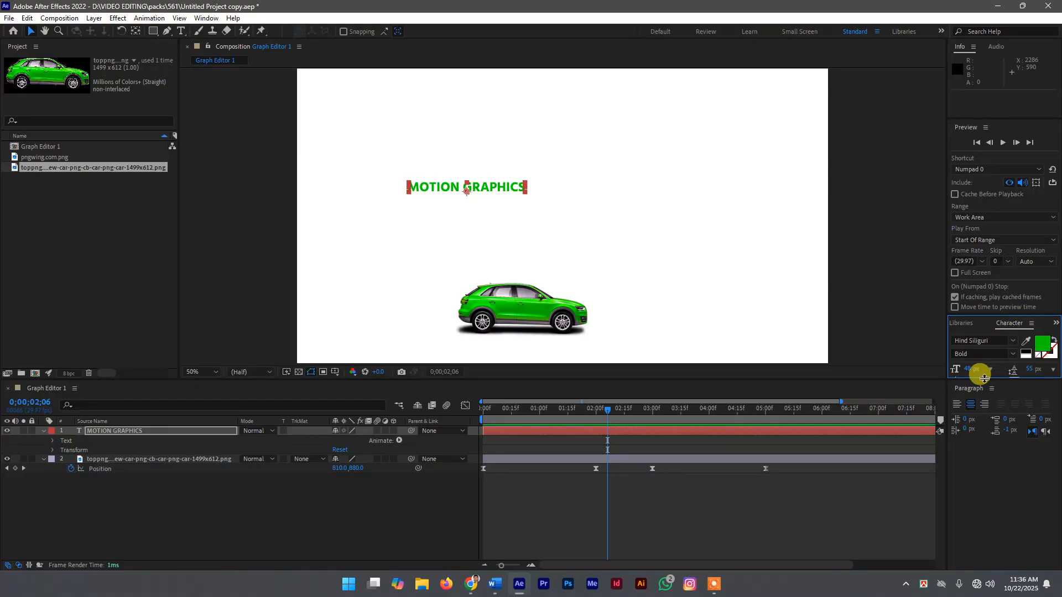
pyautogui.moveTo(1002, 380); pyautogui.dragTo(998, 484)
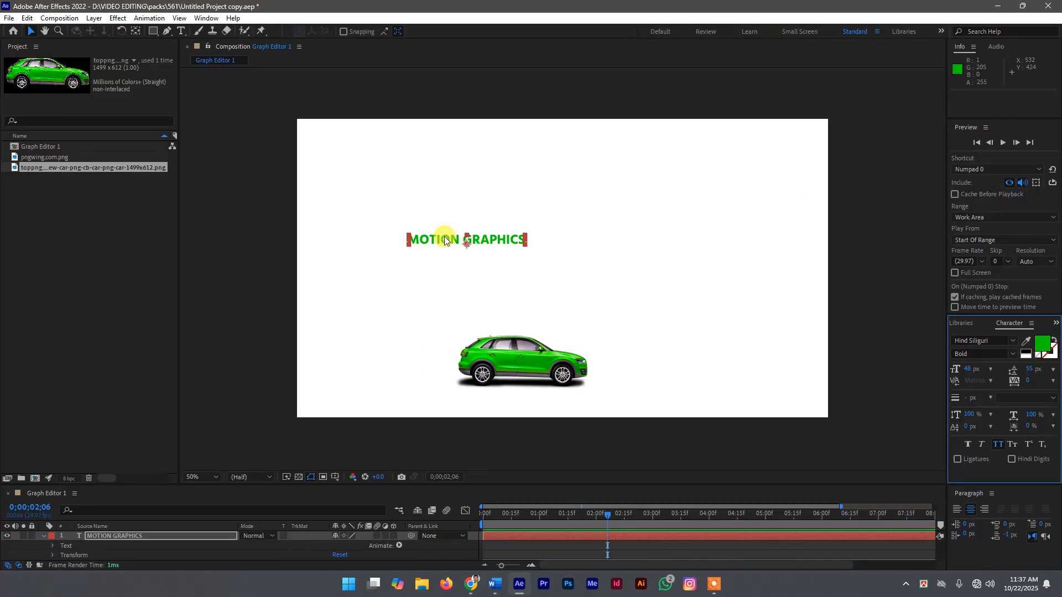
pyautogui.moveTo(445, 240); pyautogui.dragTo(495, 260)
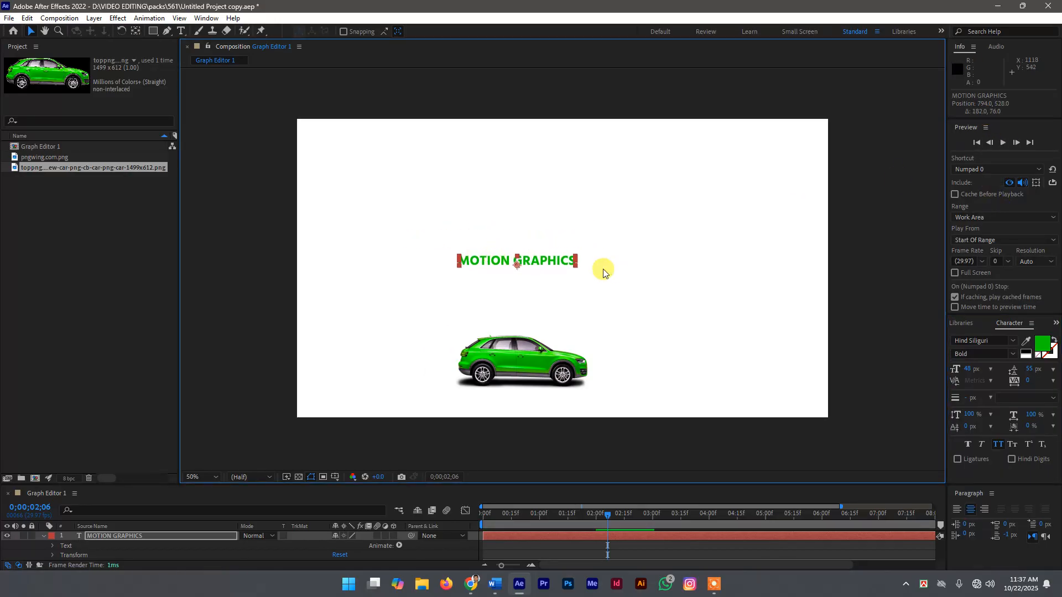
# Set the leading of the MOTION GRAPHICS text to 72 px
pyautogui.click(1053, 369)
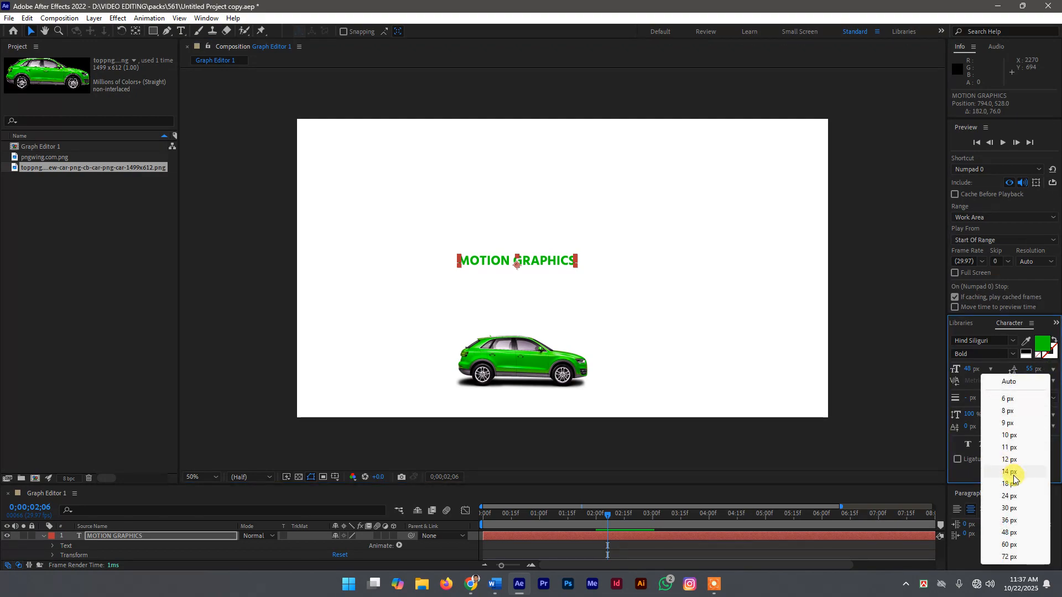
pyautogui.click(1015, 546)
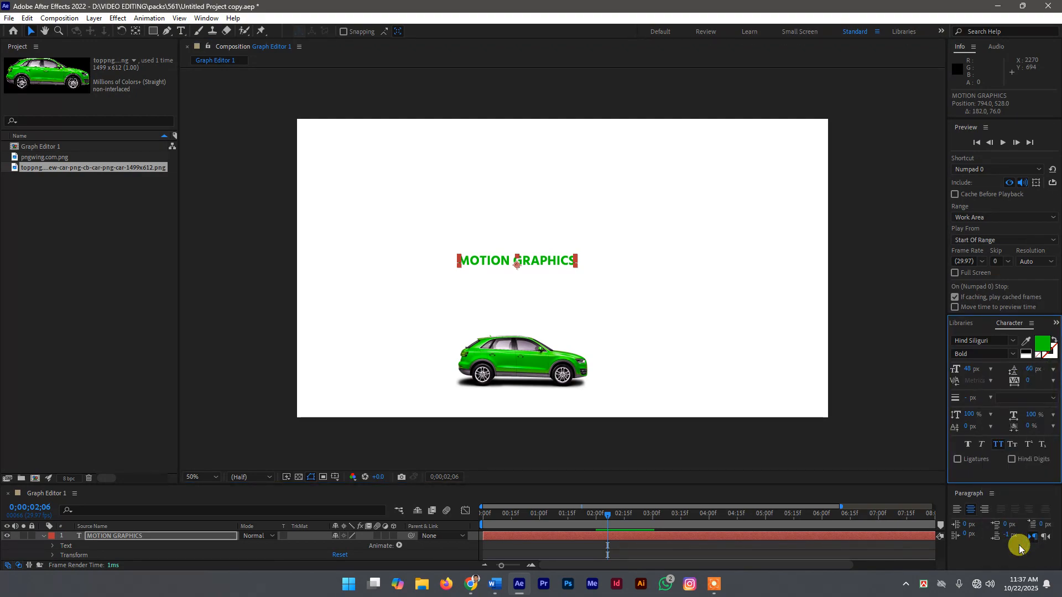
pyautogui.doubleClick(494, 261)
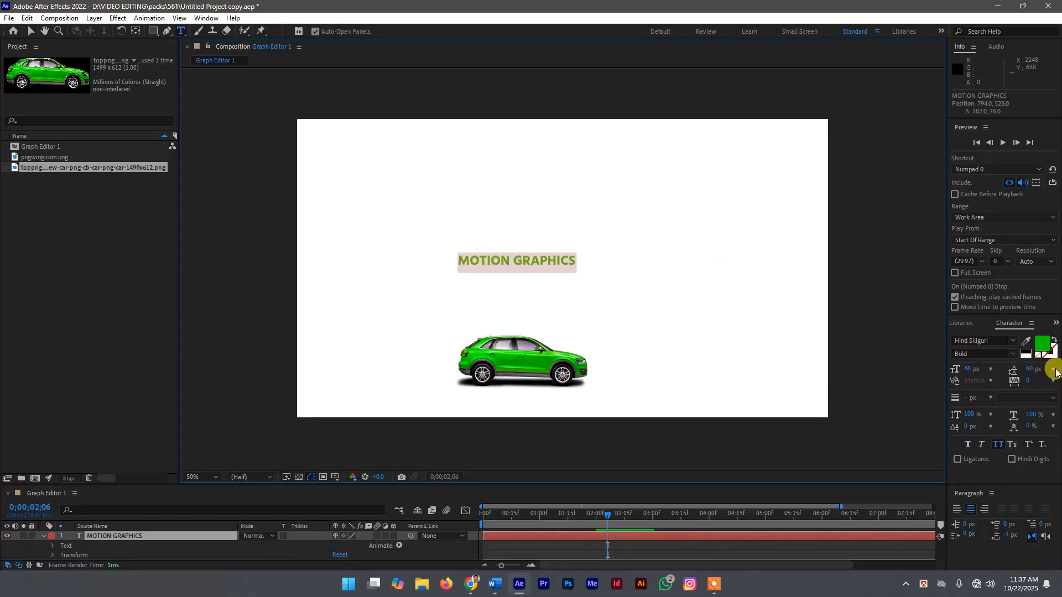
pyautogui.click(1052, 370)
pyautogui.click(1020, 557)
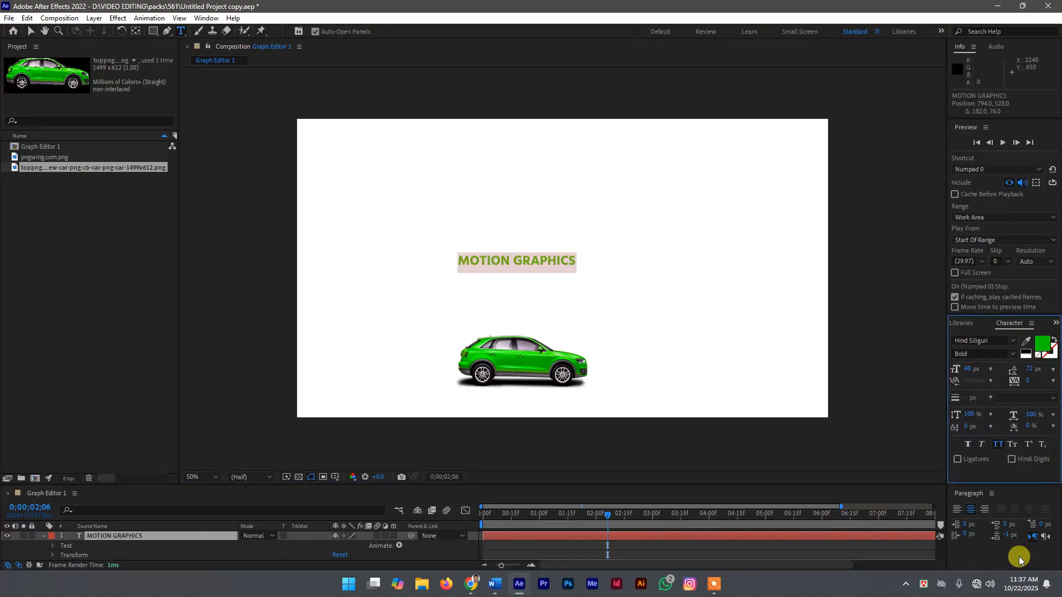
# Move the playhead to 0;00;01;28, fit the composition in the viewer and enlarge the timeline area to show both layers
pyautogui.click(593, 514)
pyautogui.moveTo(587, 518); pyautogui.dragTo(611, 522)
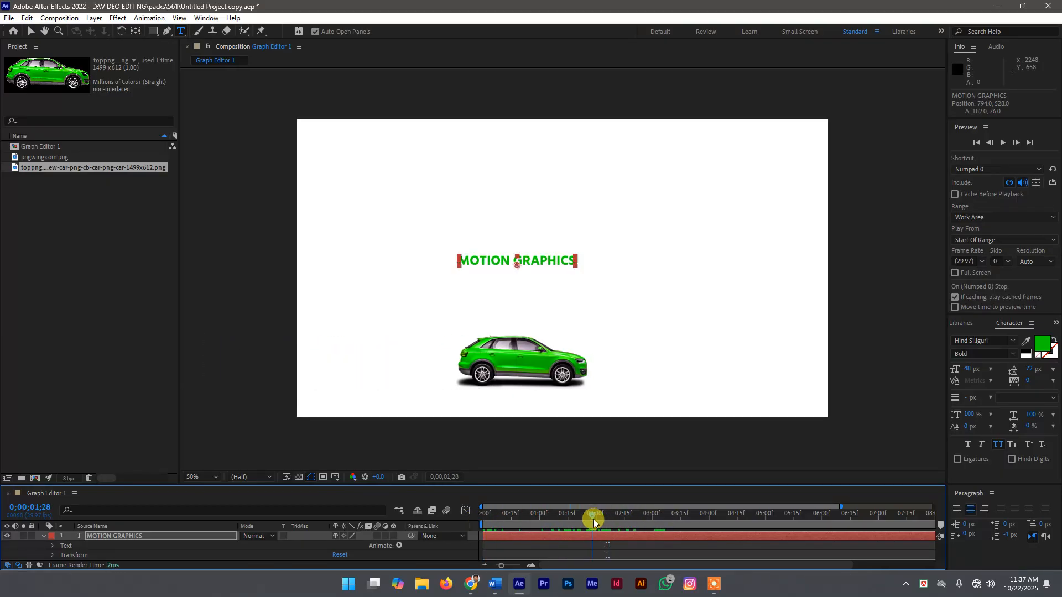
pyautogui.scroll(-4, 531, 251)
pyautogui.scroll(4, 543, 255)
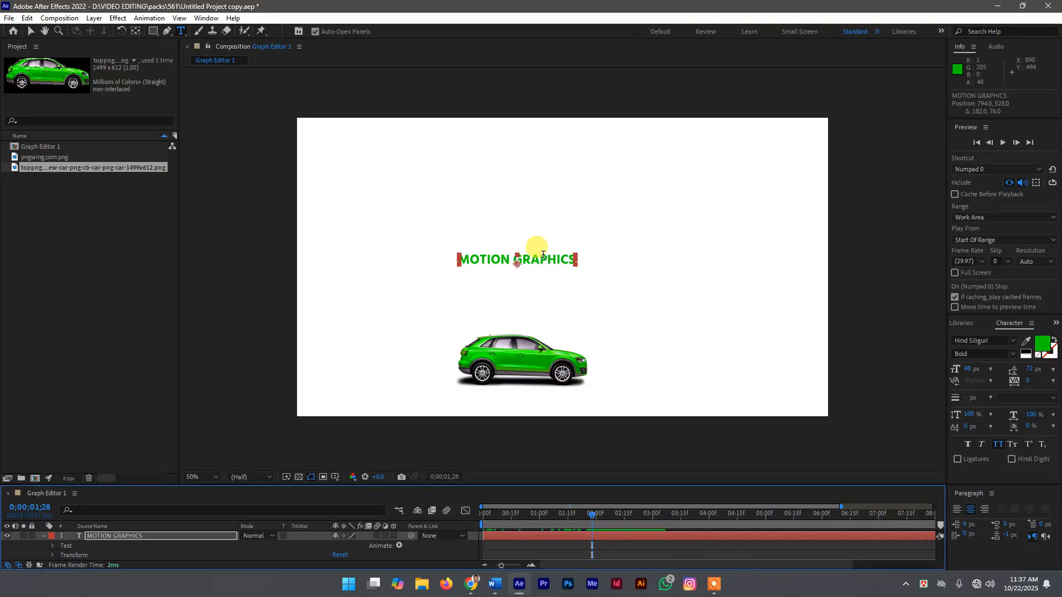
pyautogui.scroll(2, 543, 255)
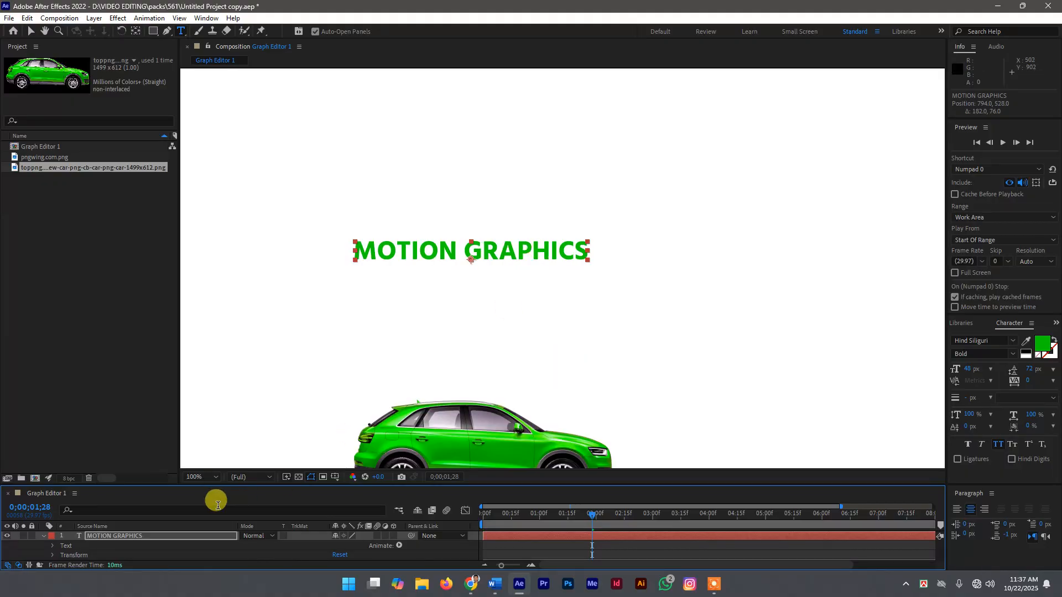
pyautogui.click(213, 477)
pyautogui.click(214, 280)
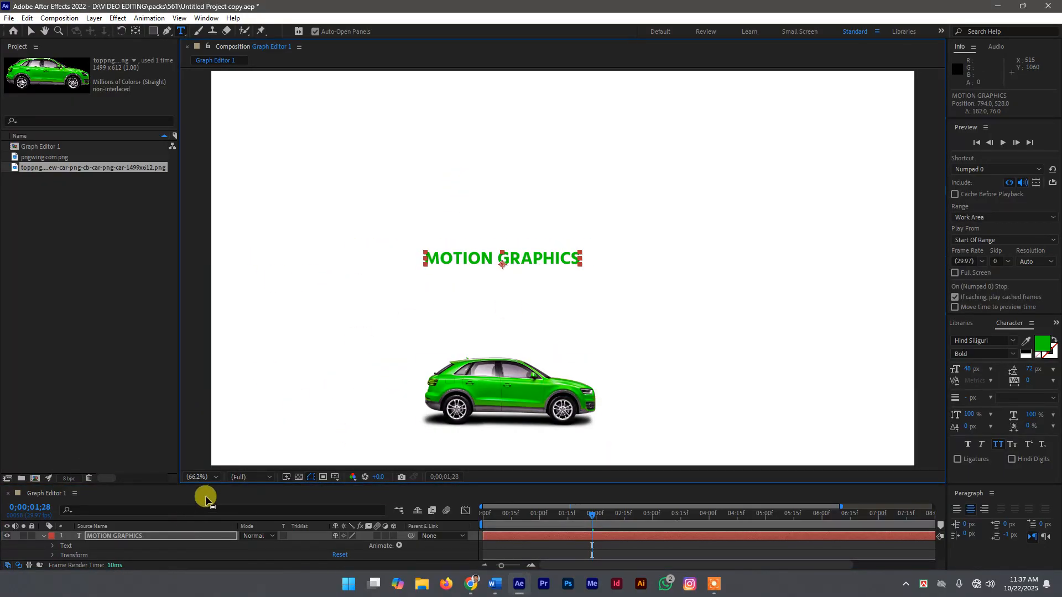
pyautogui.moveTo(257, 484); pyautogui.dragTo(262, 335)
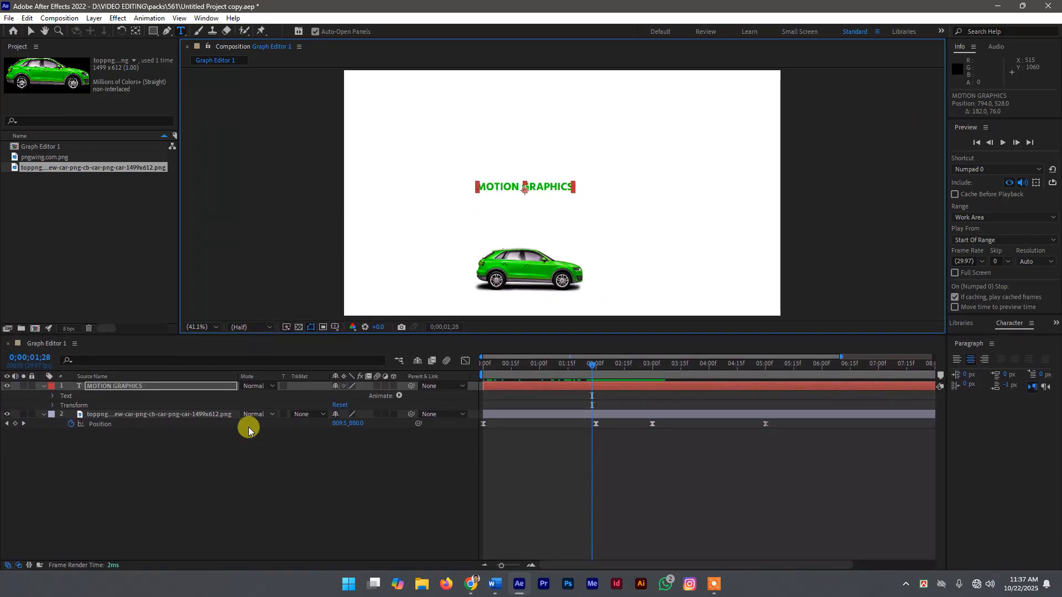
pyautogui.click(241, 451)
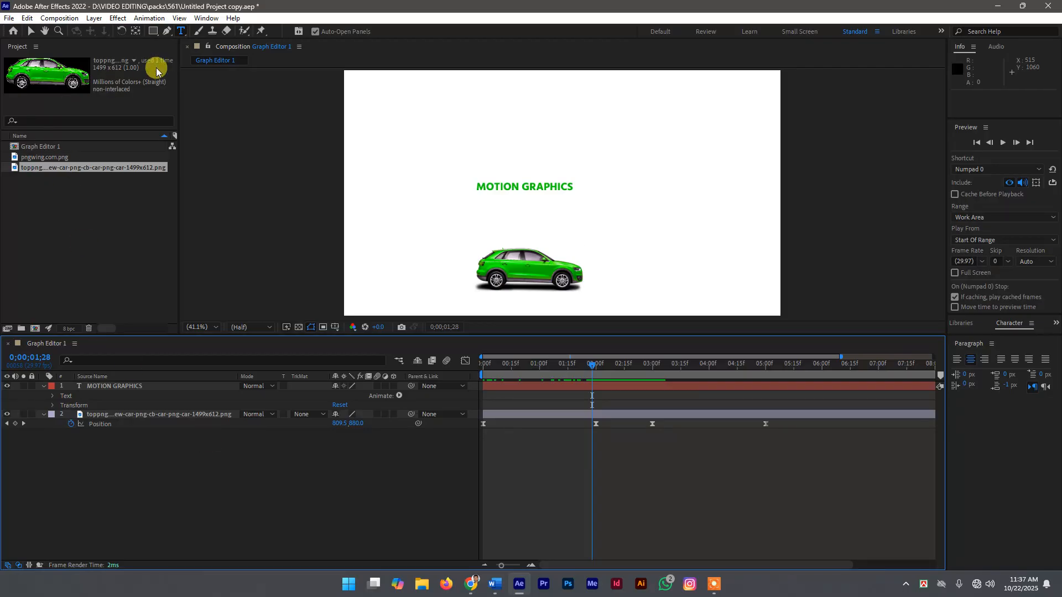
# Select the MOTION GRAPHICS text with the Selection tool and set its font size to 72 px
pyautogui.click(31, 30)
pyautogui.click(545, 187)
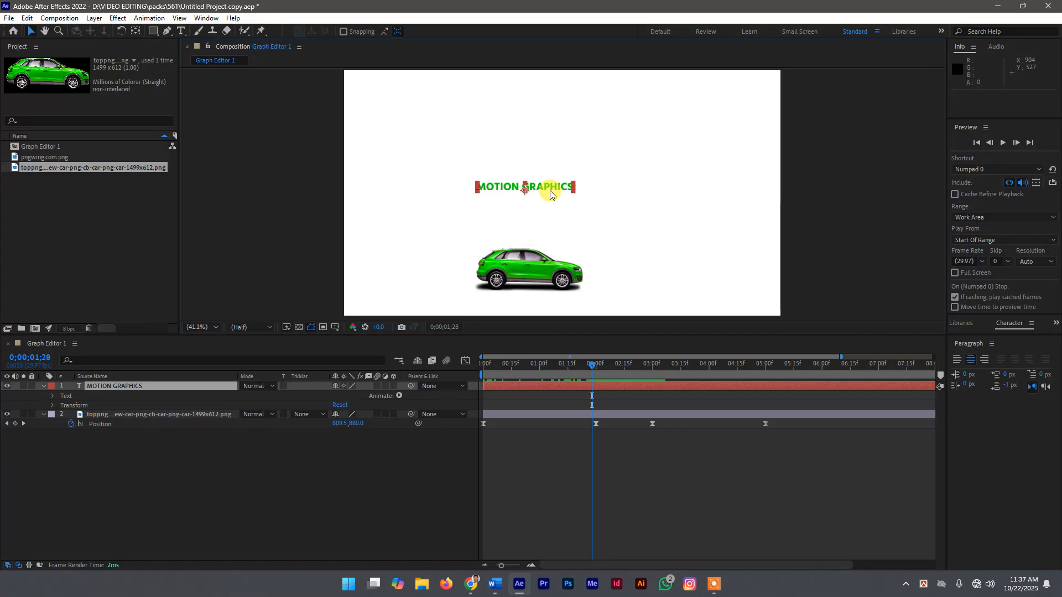
pyautogui.click(1017, 329)
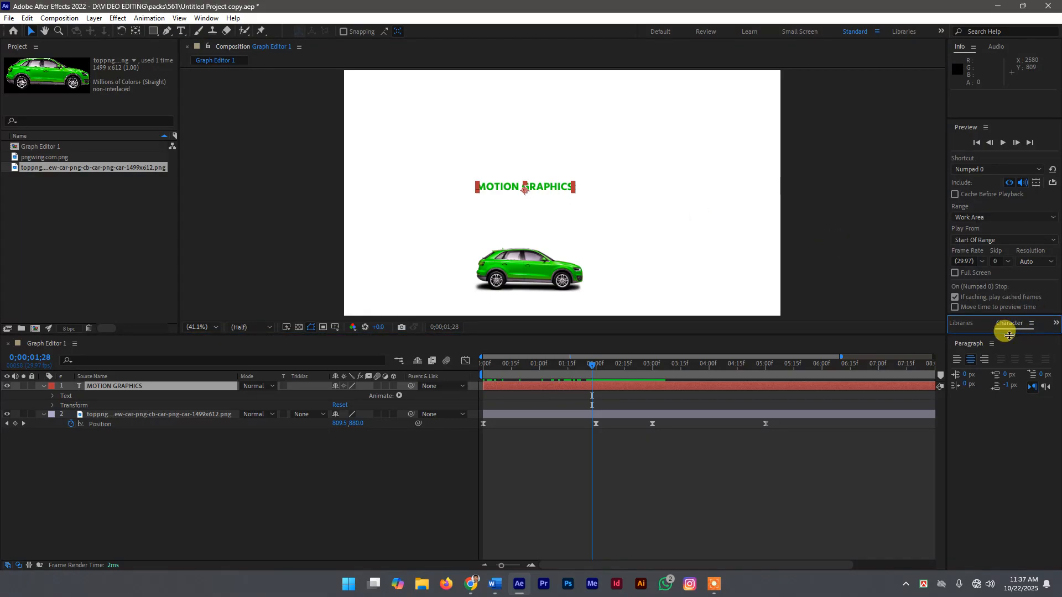
pyautogui.moveTo(1010, 335); pyautogui.dragTo(1012, 402)
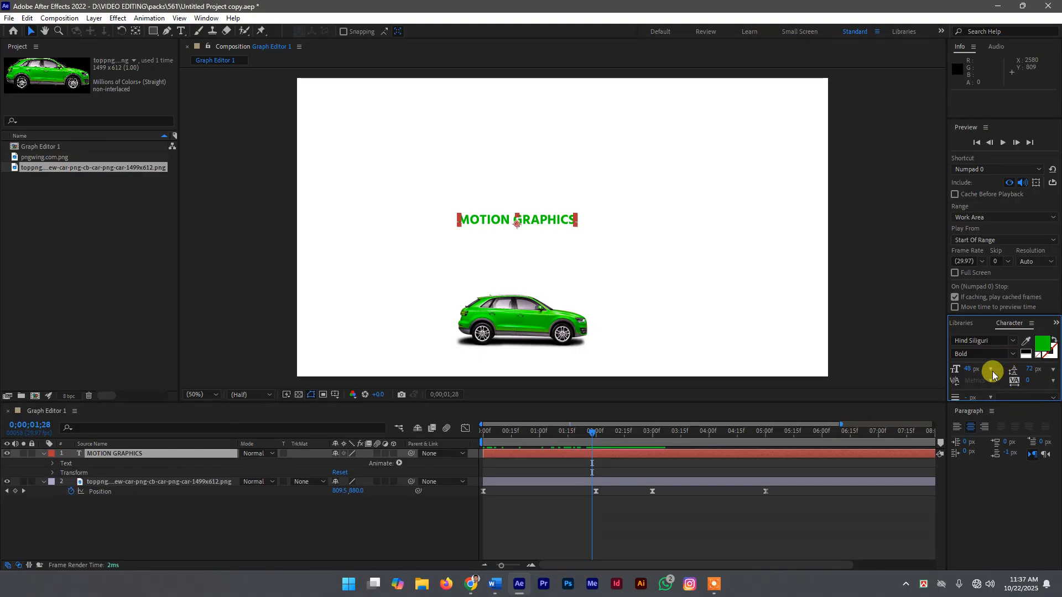
pyautogui.click(989, 372)
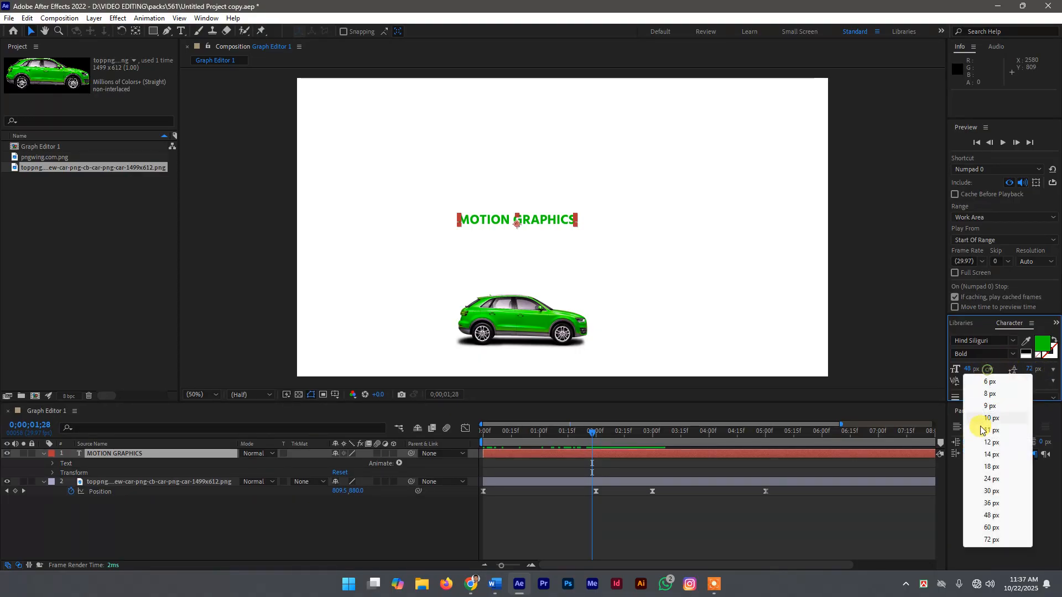
pyautogui.click(994, 529)
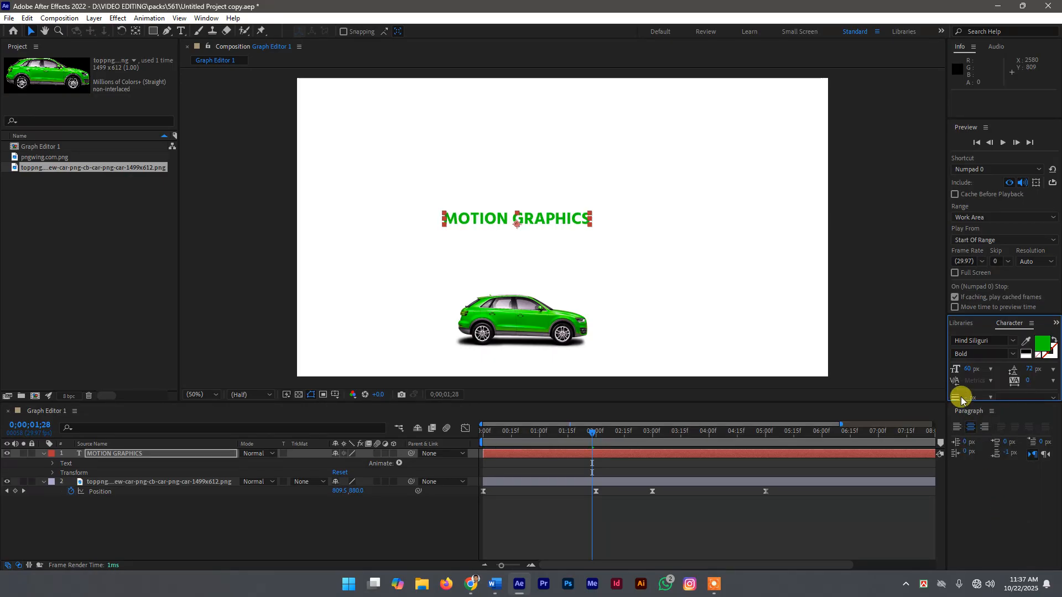
pyautogui.click(990, 369)
pyautogui.click(989, 539)
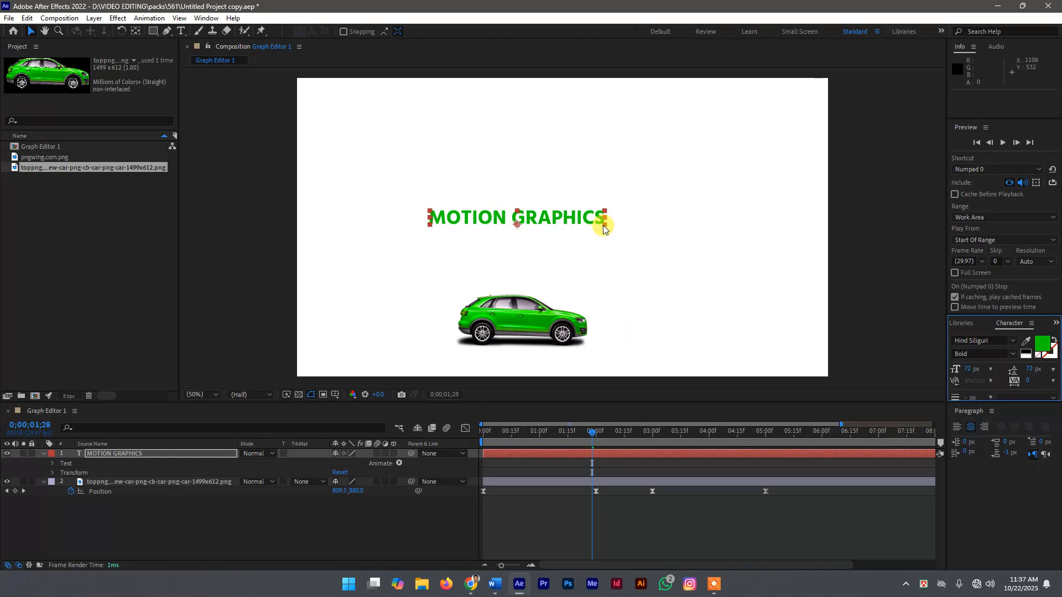
# Scale the MOTION GRAPHICS text to about 145% and move it to about position 928, 506
pyautogui.moveTo(604, 227); pyautogui.dragTo(617, 232)
pyautogui.hotkey('ctrl', 'z')
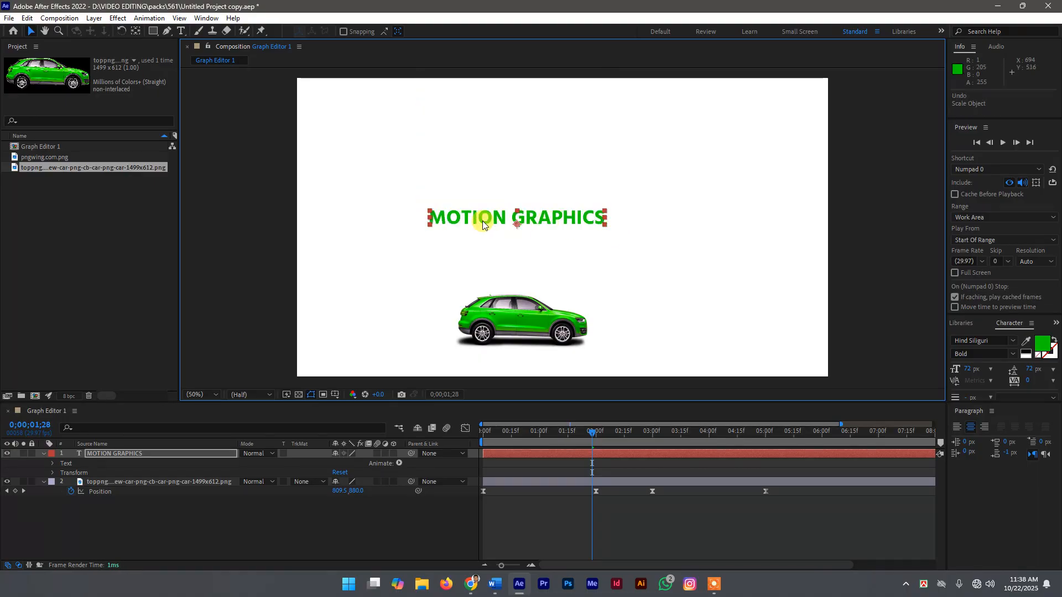
pyautogui.moveTo(429, 221); pyautogui.dragTo(356, 208)
pyautogui.hotkey('ctrl', 'z')
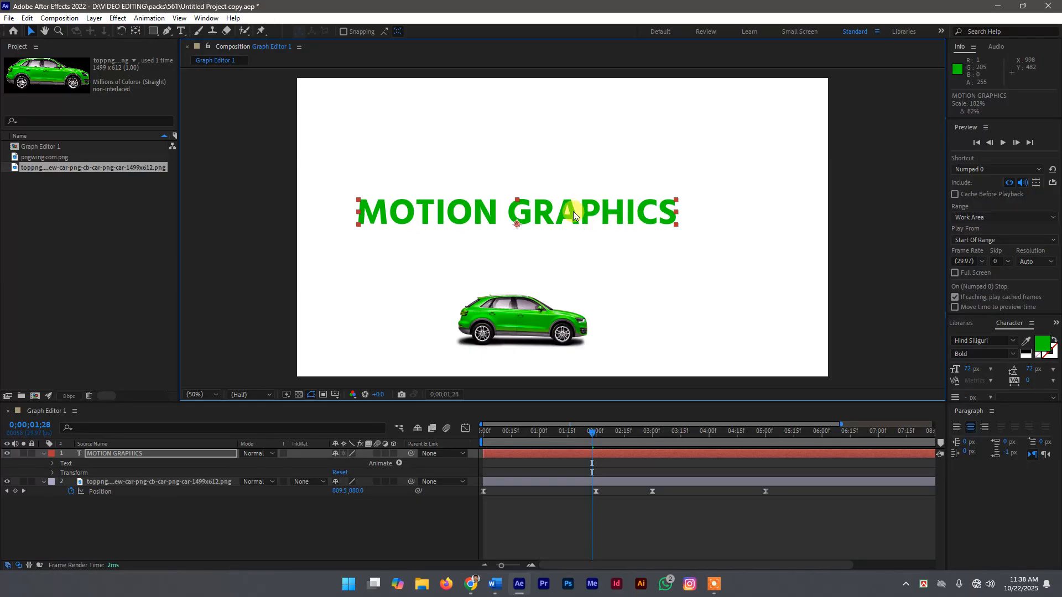
pyautogui.moveTo(573, 215); pyautogui.dragTo(610, 208)
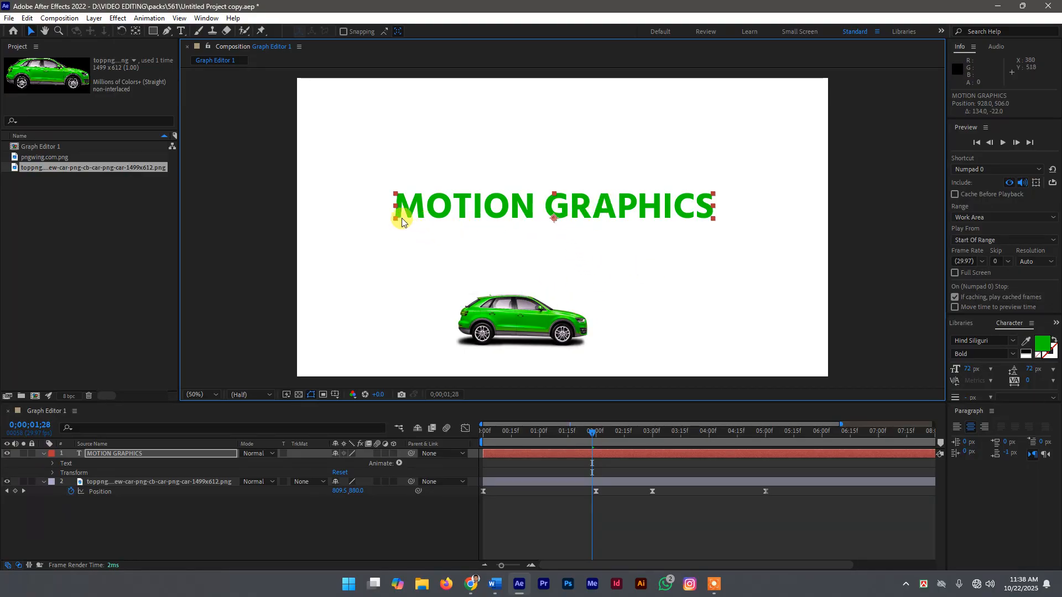
pyautogui.moveTo(395, 197); pyautogui.dragTo(433, 199)
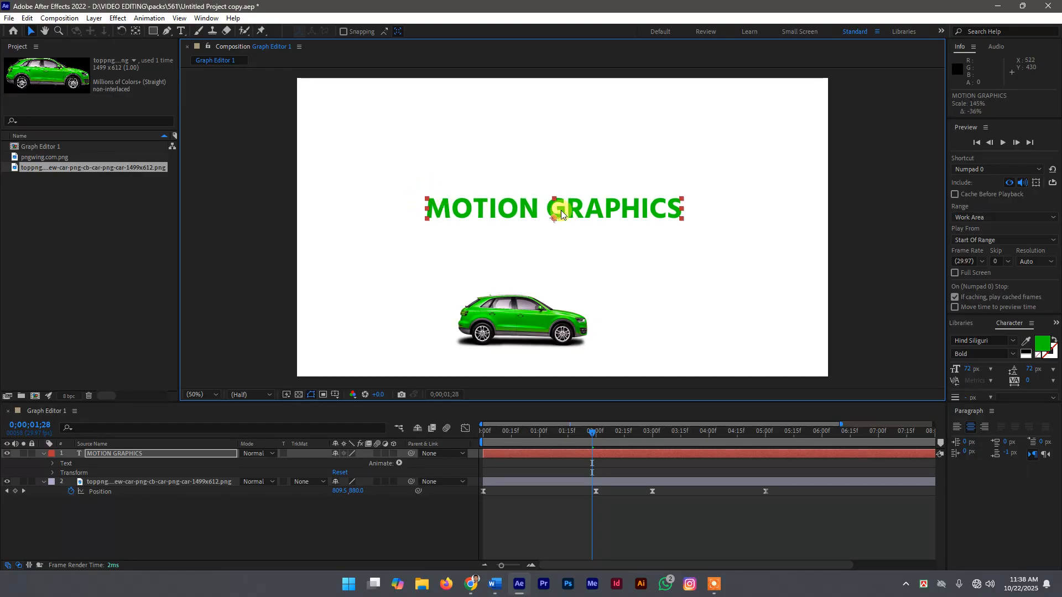
# Deselect the text layer and return the playhead to the start of the composition
pyautogui.click(558, 486)
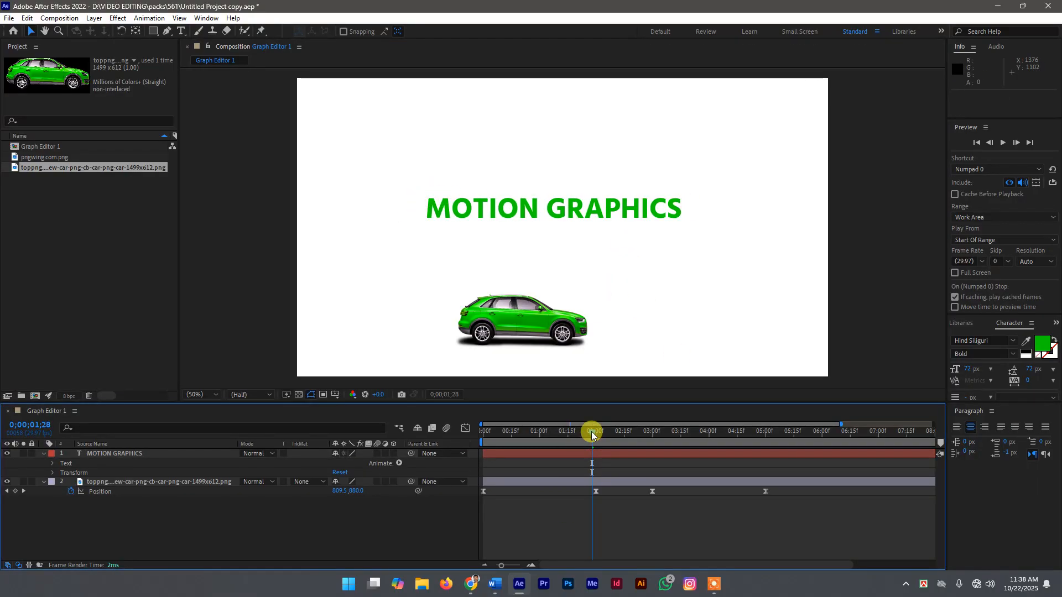
pyautogui.moveTo(592, 432)
pyautogui.mouseDown()
pyautogui.moveTo(459, 447)
pyautogui.moveTo(651, 450)
pyautogui.moveTo(517, 450)
pyautogui.moveTo(592, 453)
pyautogui.mouseUp()
pyautogui.click(592, 453)
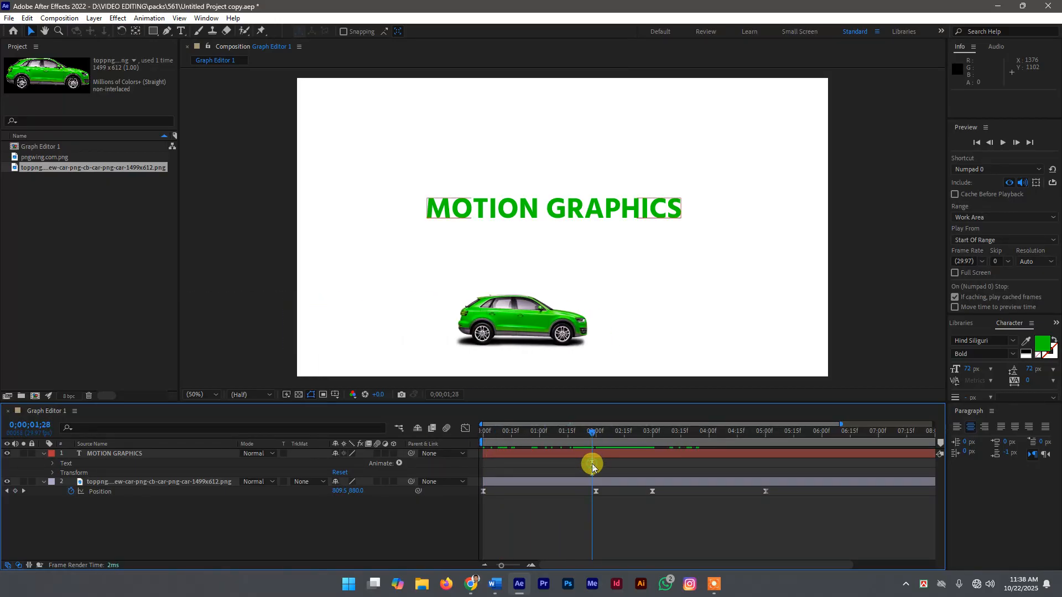
pyautogui.click(592, 466)
pyautogui.moveTo(593, 435); pyautogui.dragTo(464, 439)
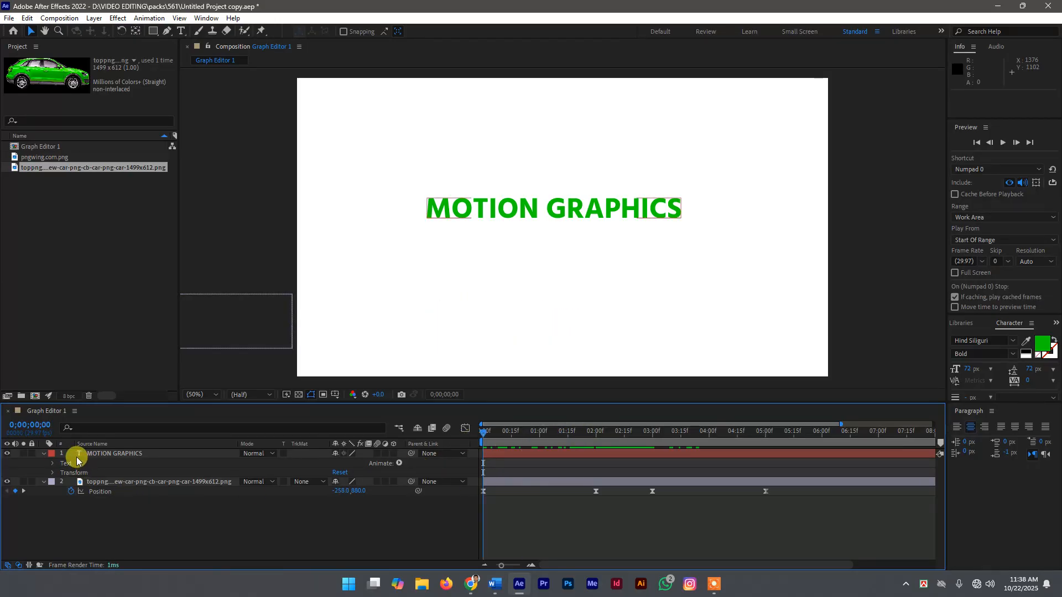
# Reveal only the Position property of the MOTION GRAPHICS layer and set a keyframe for it at 0;00;00;00
pyautogui.click(44, 454)
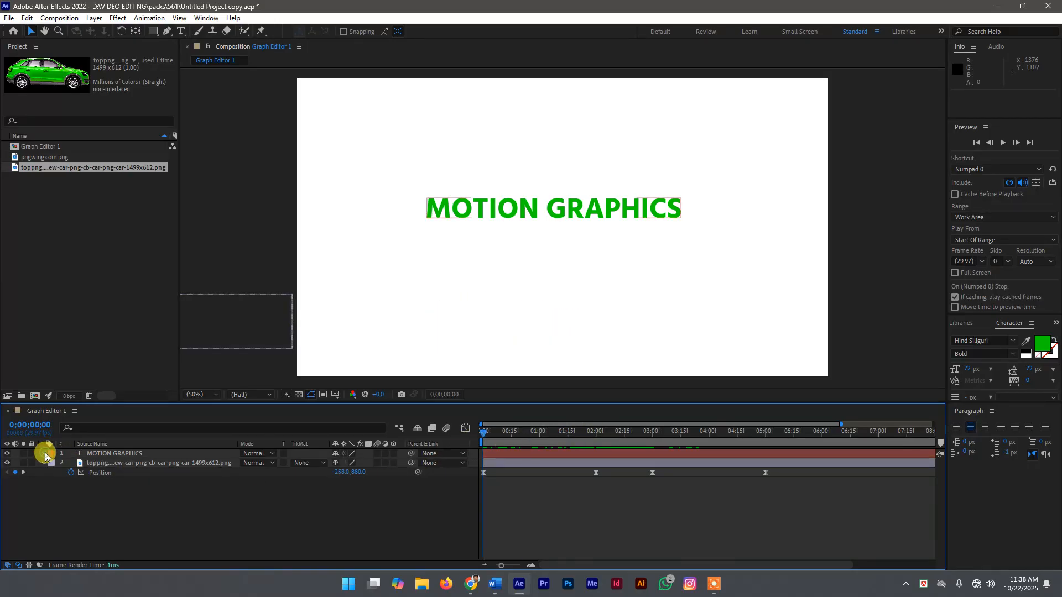
pyautogui.click(89, 453)
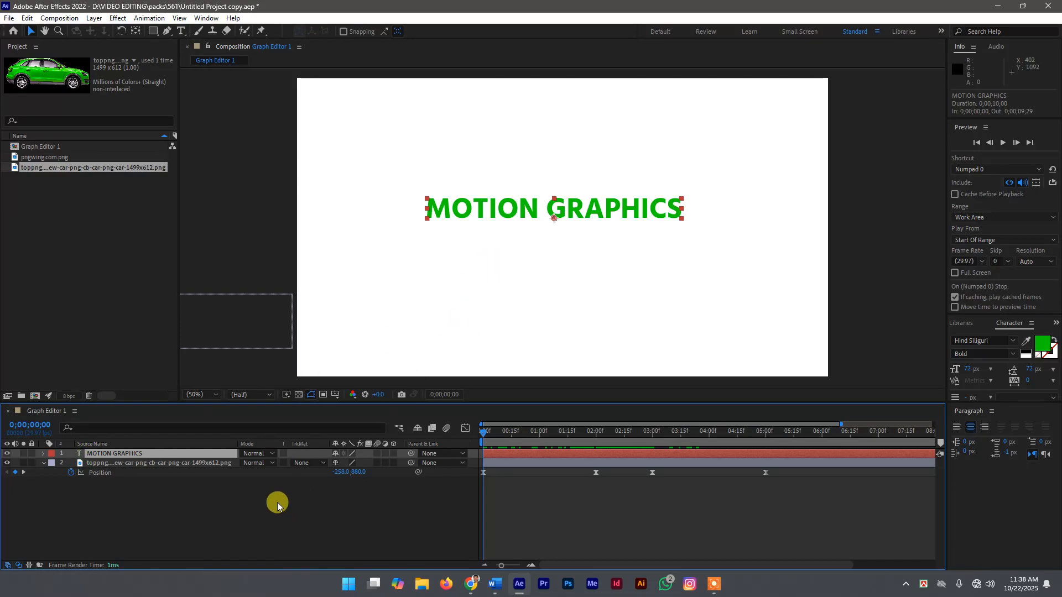
pyautogui.press('p')
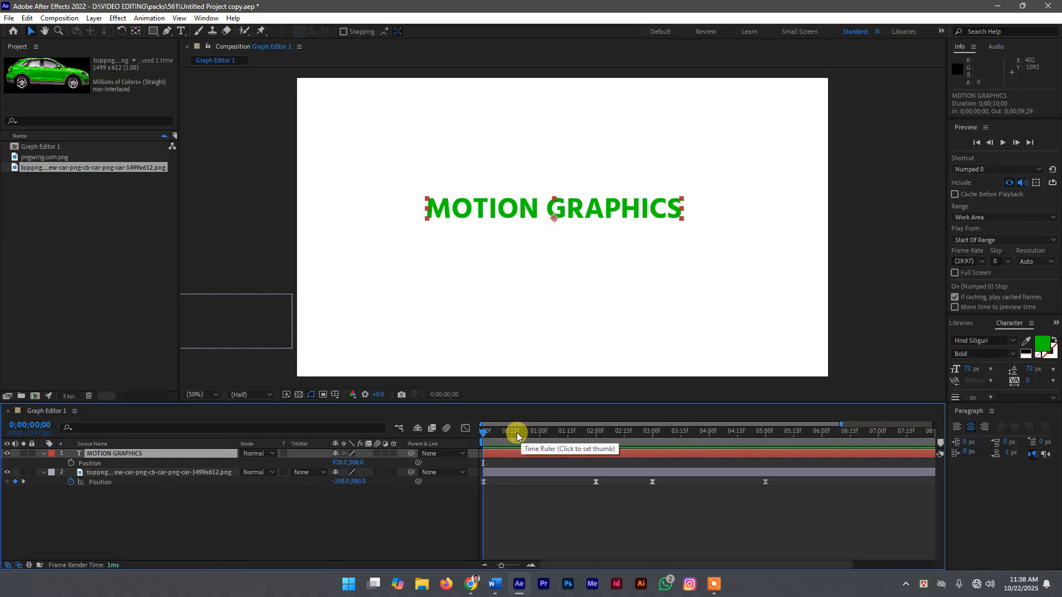
pyautogui.click(70, 464)
# At 0;00;00;00, move the MOTION GRAPHICS text horizontally out of the frame's left side, to about position -474, 506
pyautogui.moveTo(484, 432); pyautogui.dragTo(595, 433)
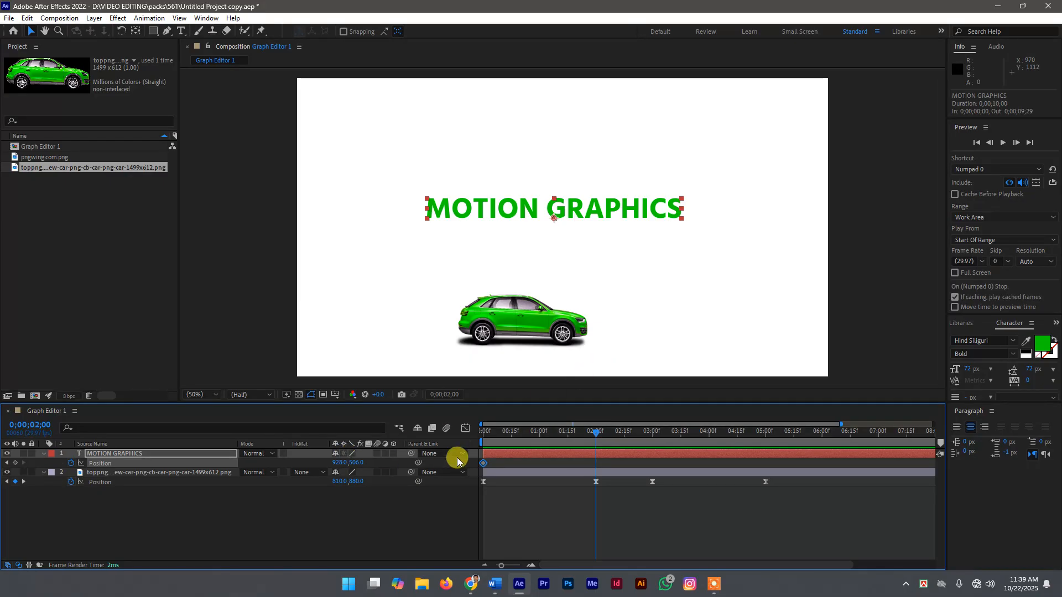
pyautogui.moveTo(595, 431); pyautogui.dragTo(467, 443)
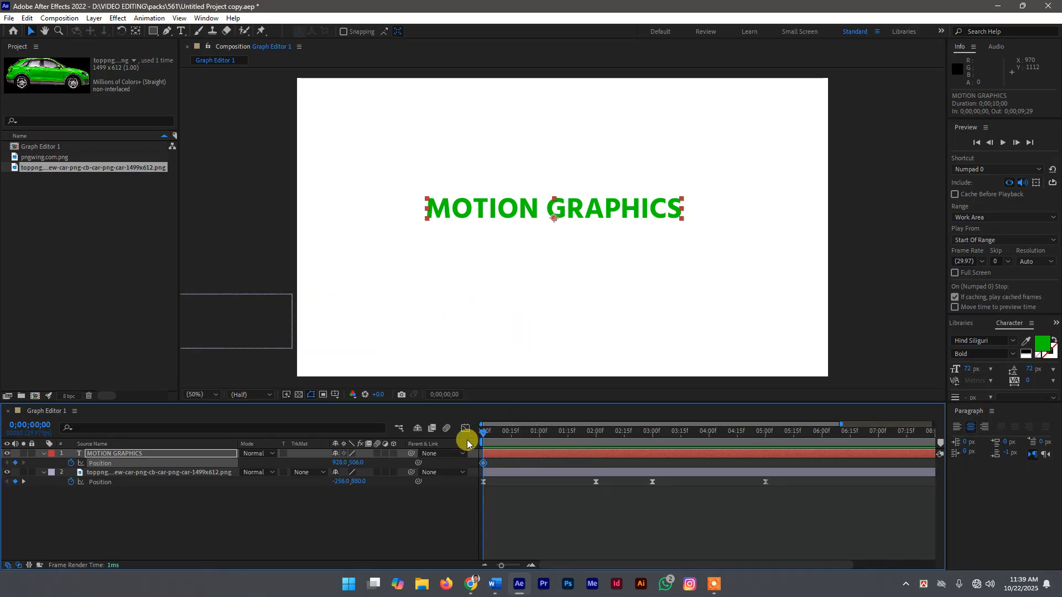
pyautogui.moveTo(482, 206); pyautogui.dragTo(81, 206)
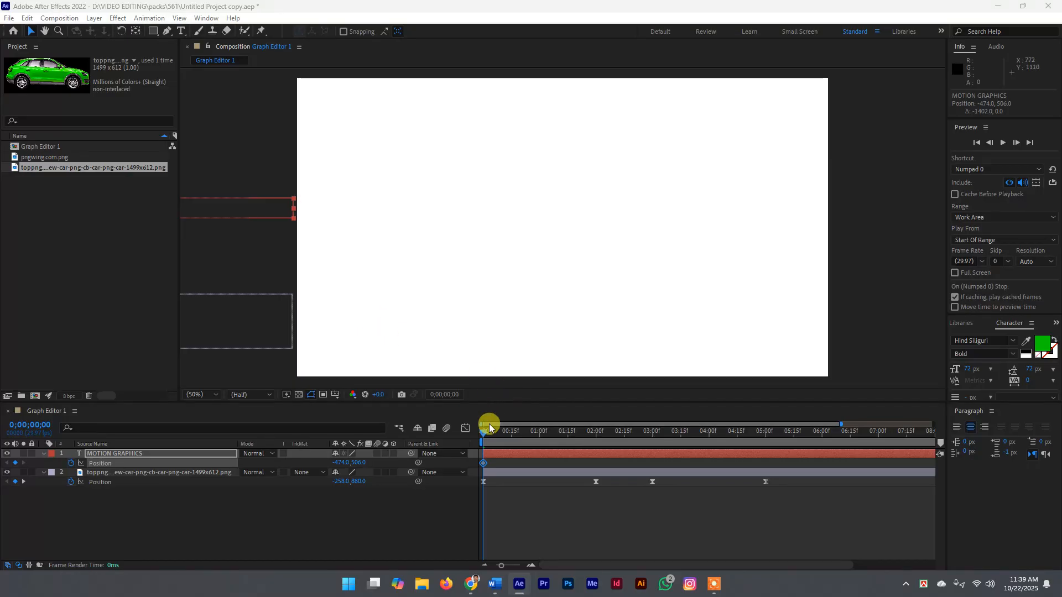
# At 0;00;01;29, move the MOTION GRAPHICS text horizontally into the frame to about position 918, 506
pyautogui.click(595, 436)
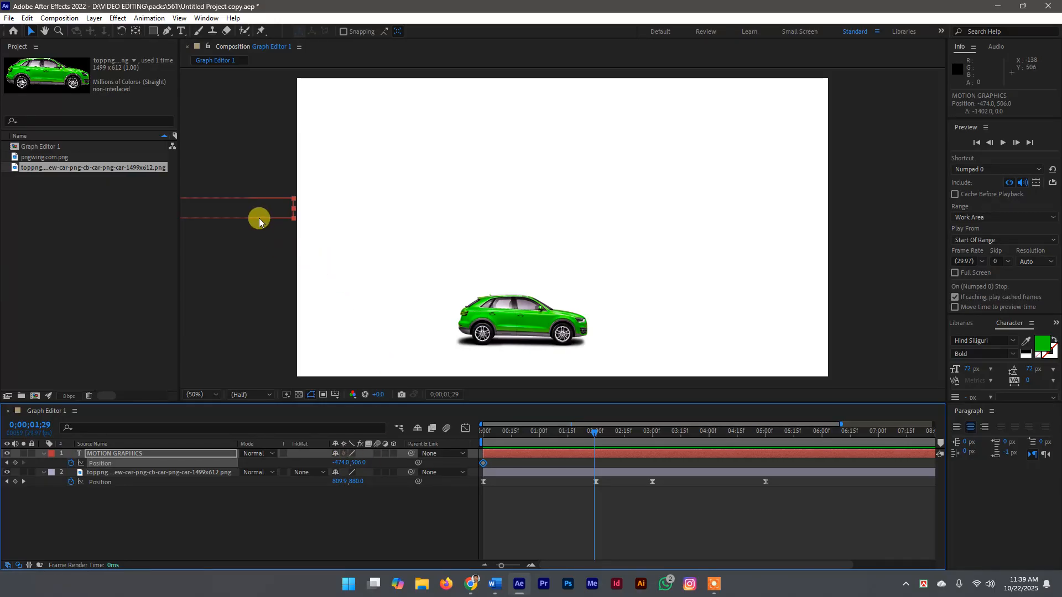
pyautogui.click(347, 483)
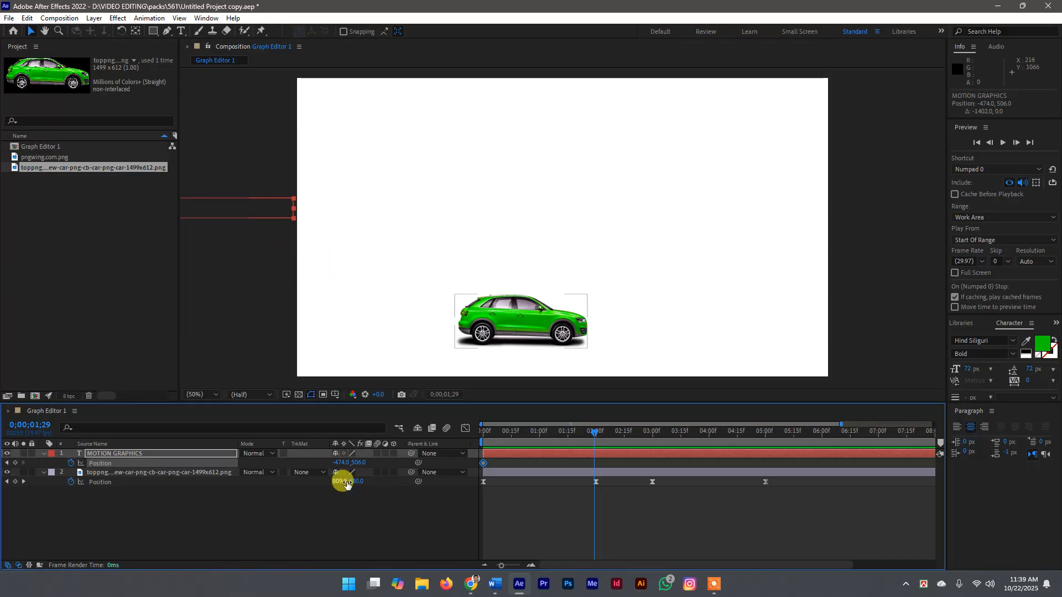
pyautogui.click(339, 465)
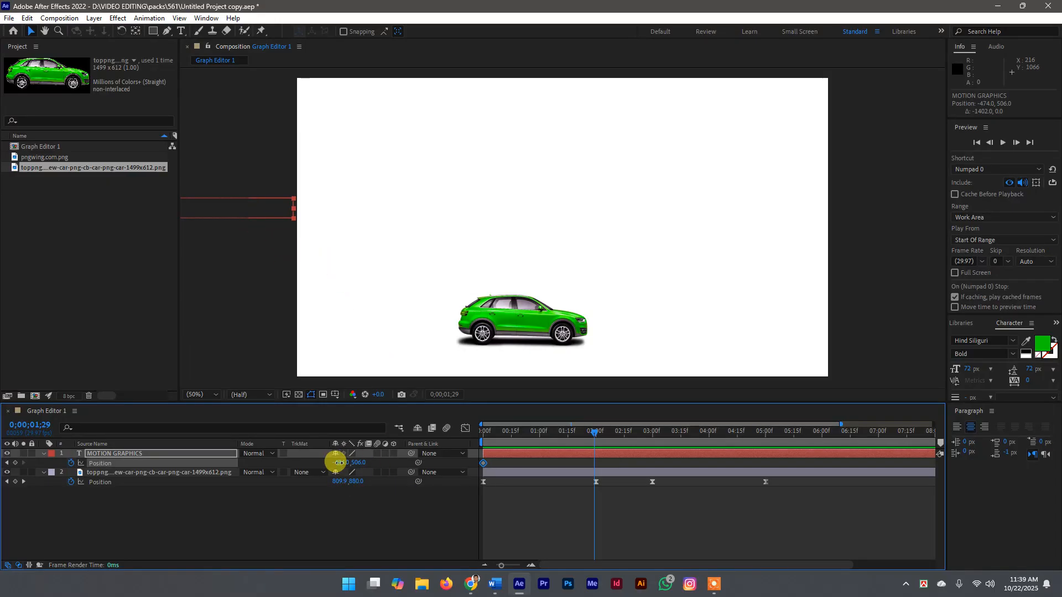
pyautogui.moveTo(337, 462); pyautogui.dragTo(1058, 476)
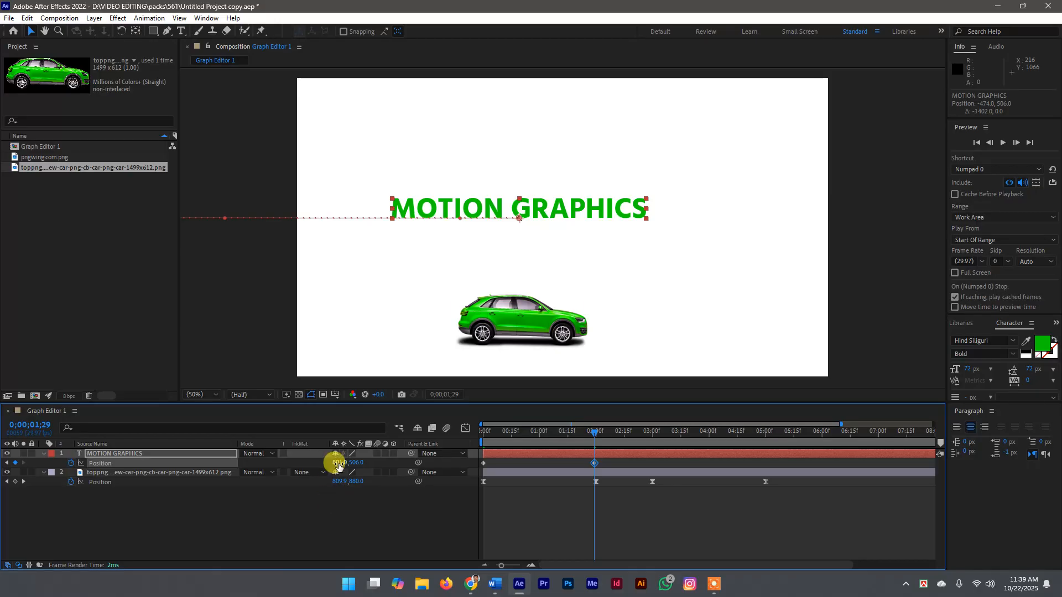
pyautogui.moveTo(336, 463); pyautogui.dragTo(408, 466)
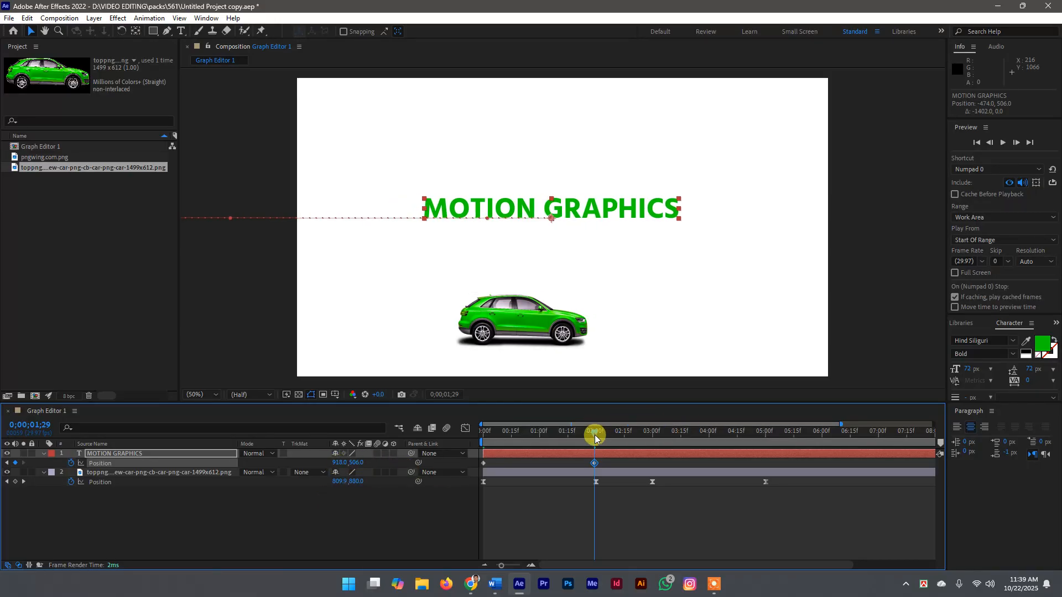
# Play the animation from the start of the composition twice to check how the text enters alongside the car
pyautogui.moveTo(595, 435); pyautogui.dragTo(457, 438)
pyautogui.press('space')
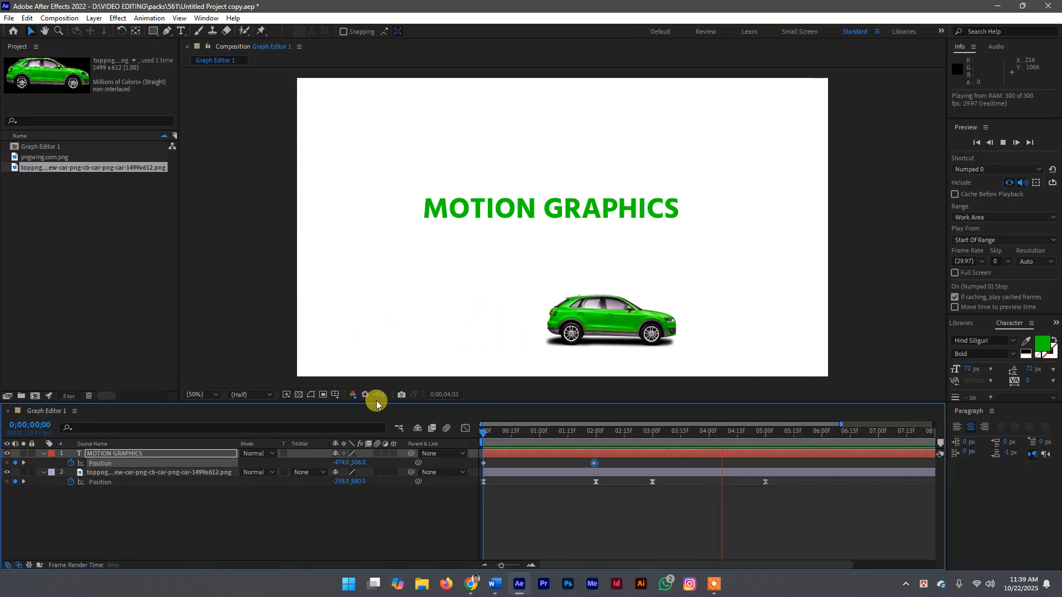
pyautogui.press('space')
pyautogui.moveTo(737, 432); pyautogui.dragTo(354, 439)
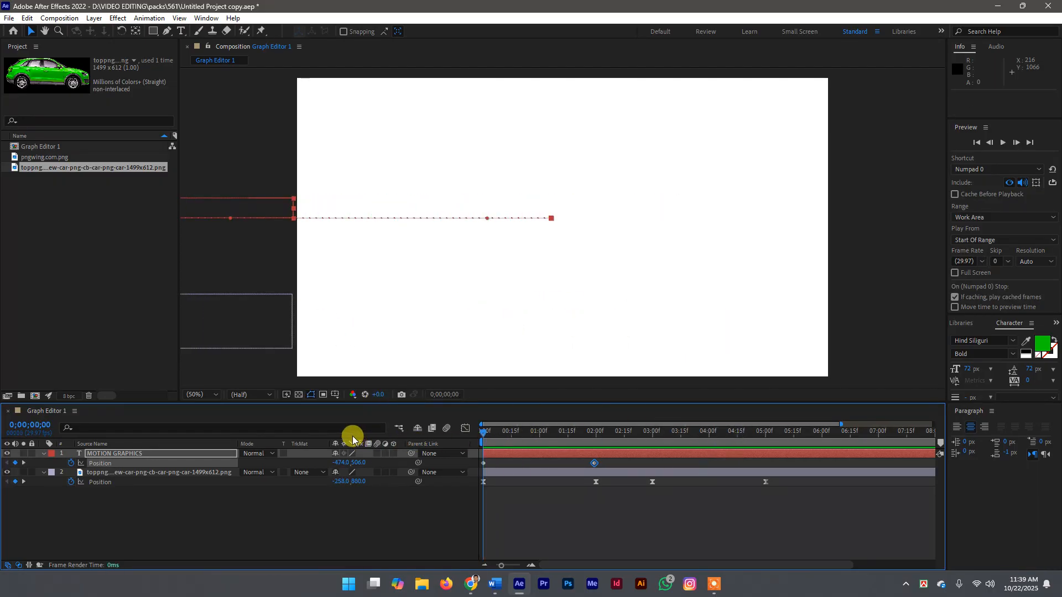
pyautogui.press('space')
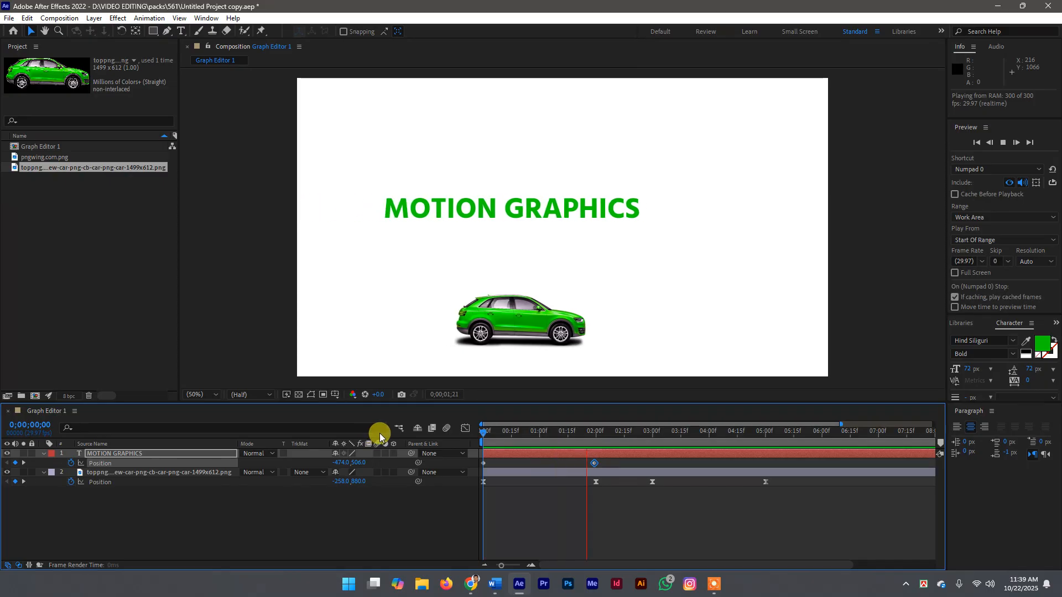
pyautogui.press('space')
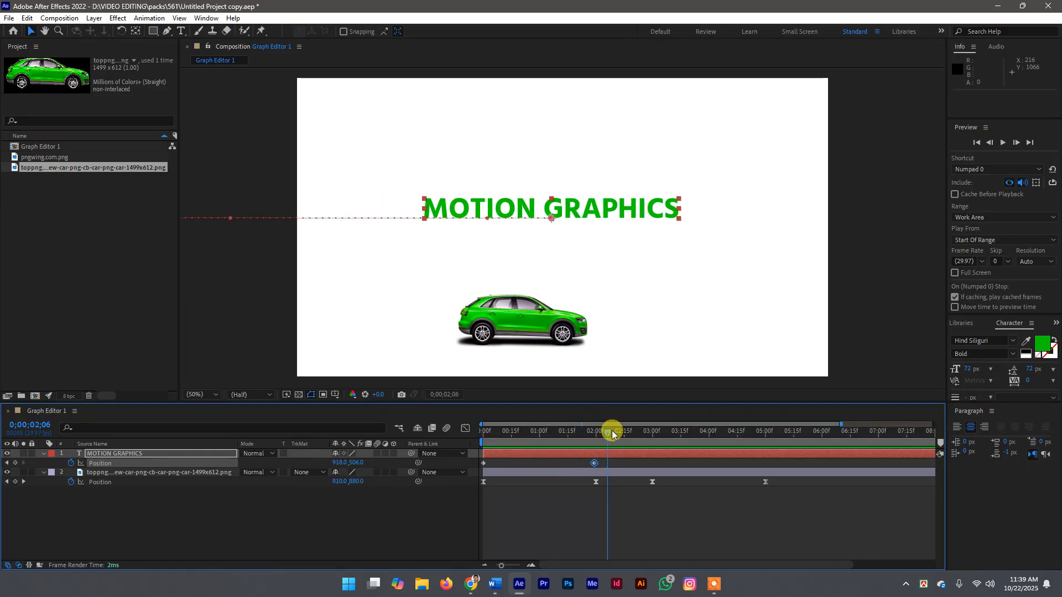
# Return the playhead to 0;00;01;29 and apply Easy Ease to both Position keyframes of the MOTION GRAPHICS layer
pyautogui.click(594, 433)
pyautogui.moveTo(616, 463); pyautogui.dragTo(569, 466)
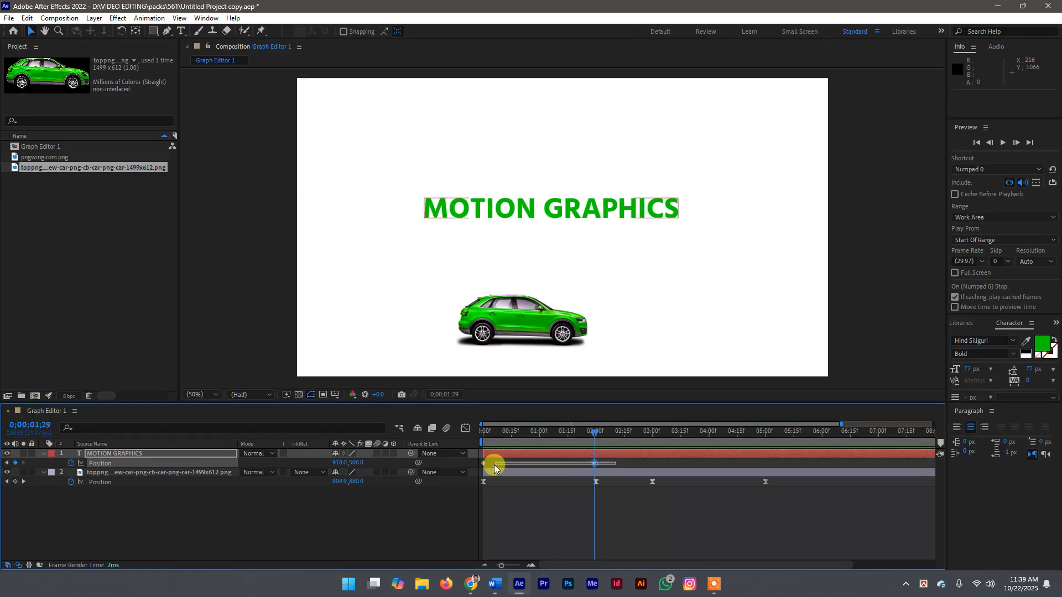
pyautogui.moveTo(493, 465); pyautogui.dragTo(477, 464)
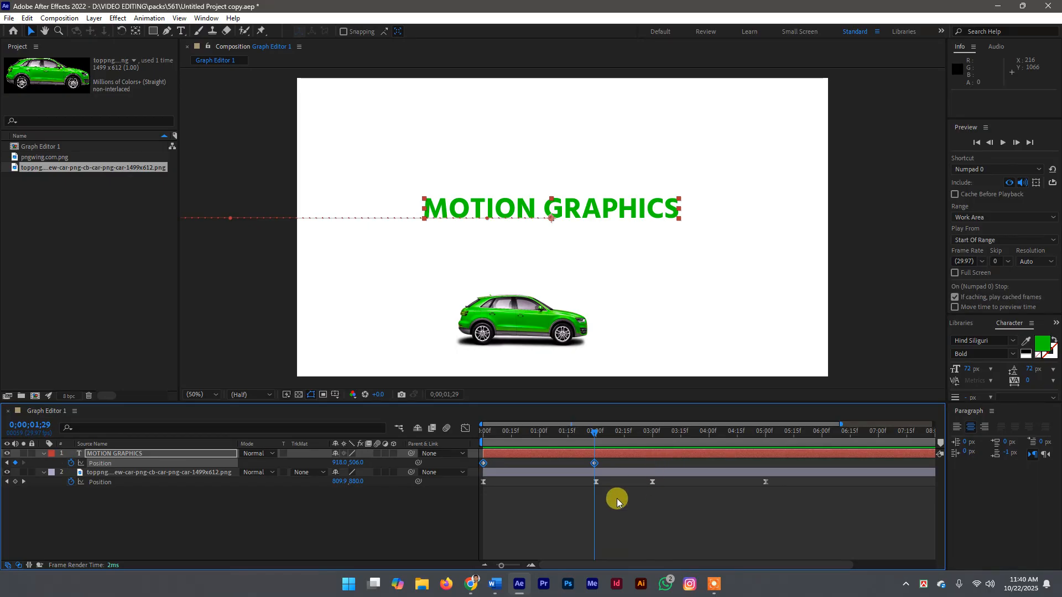
pyautogui.press('F9')
# In the text's speed graph, reshape the curve between the two keyframes to start at peak speed and slow gradually into the second
pyautogui.click(464, 428)
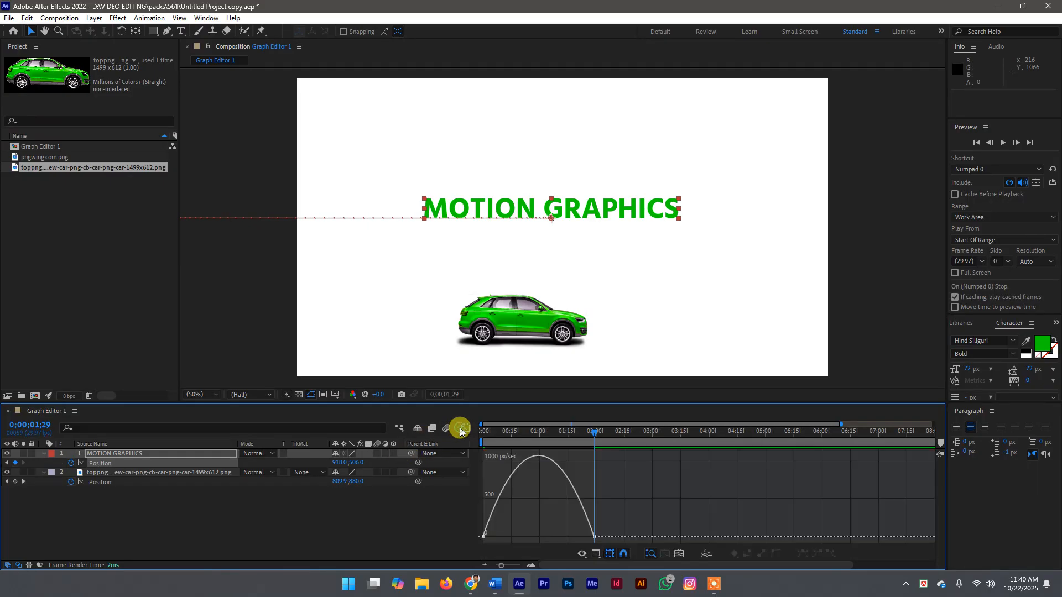
pyautogui.rightClick(556, 471)
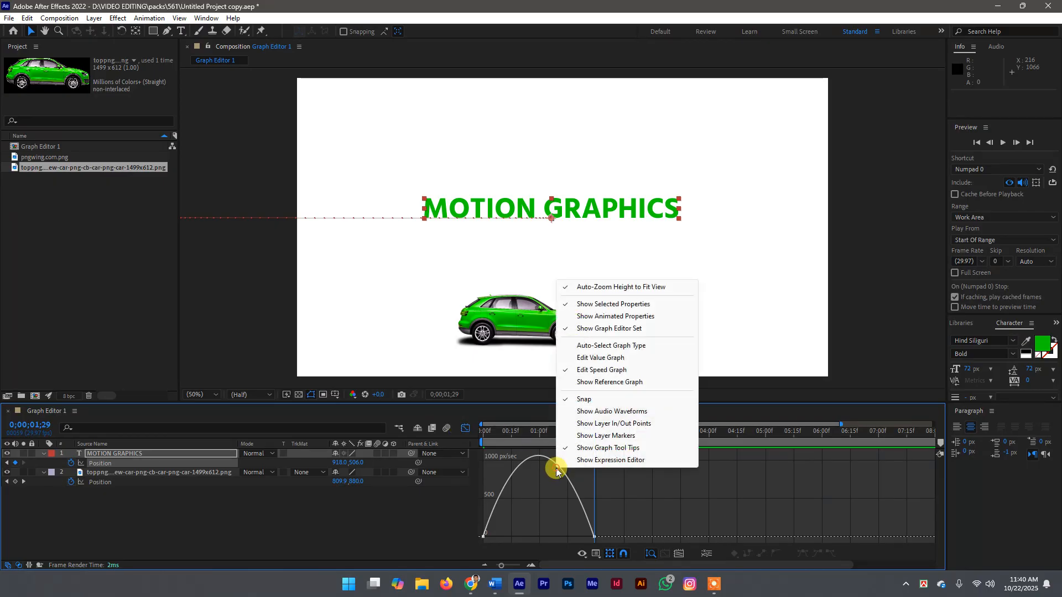
pyautogui.click(579, 370)
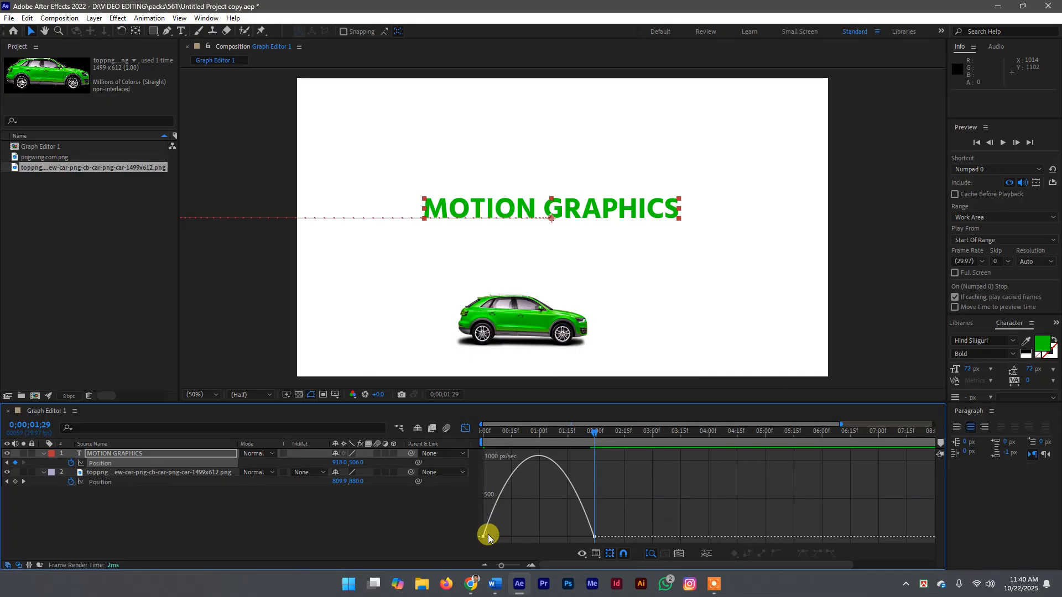
pyautogui.moveTo(484, 535)
pyautogui.mouseDown()
pyautogui.moveTo(484, 512)
pyautogui.moveTo(489, 547)
pyautogui.moveTo(482, 533)
pyautogui.mouseUp()
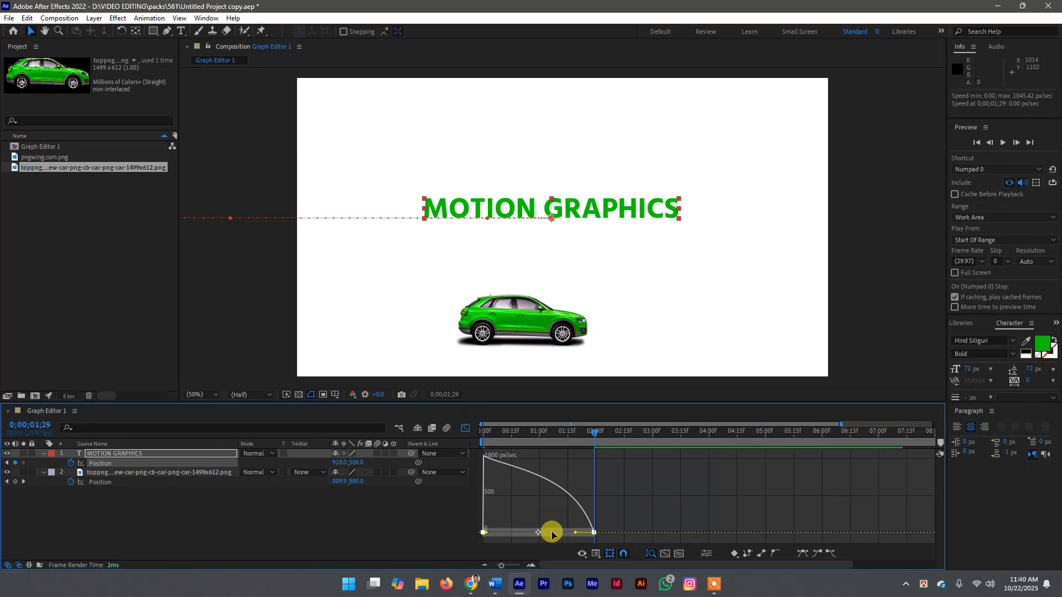
pyautogui.moveTo(572, 532); pyautogui.dragTo(548, 536)
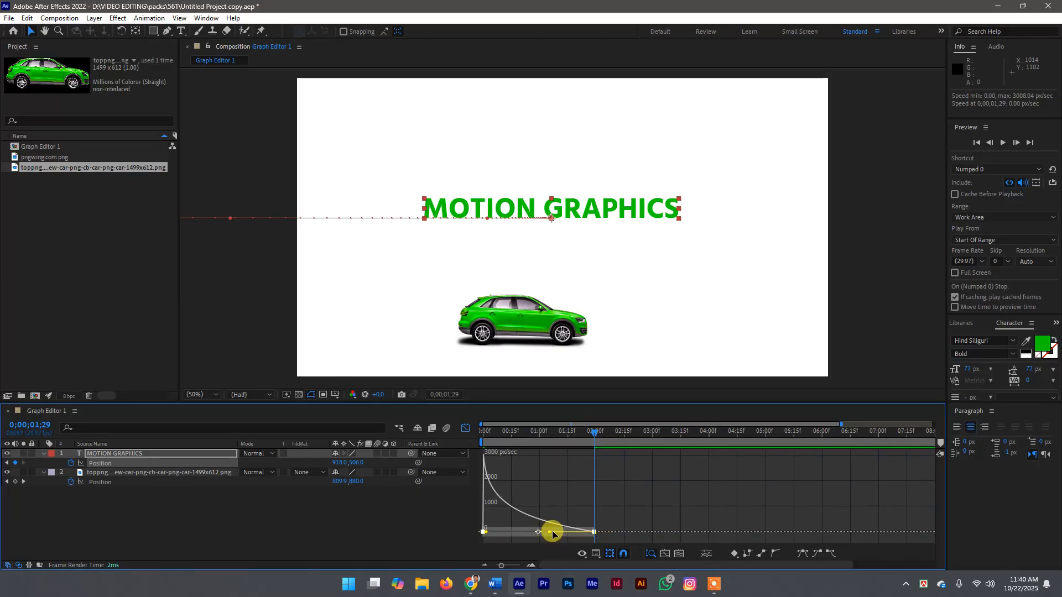
# Preview the eased text entrance from the start of the composition, playing it twice
pyautogui.click(590, 433)
pyautogui.press('Home')
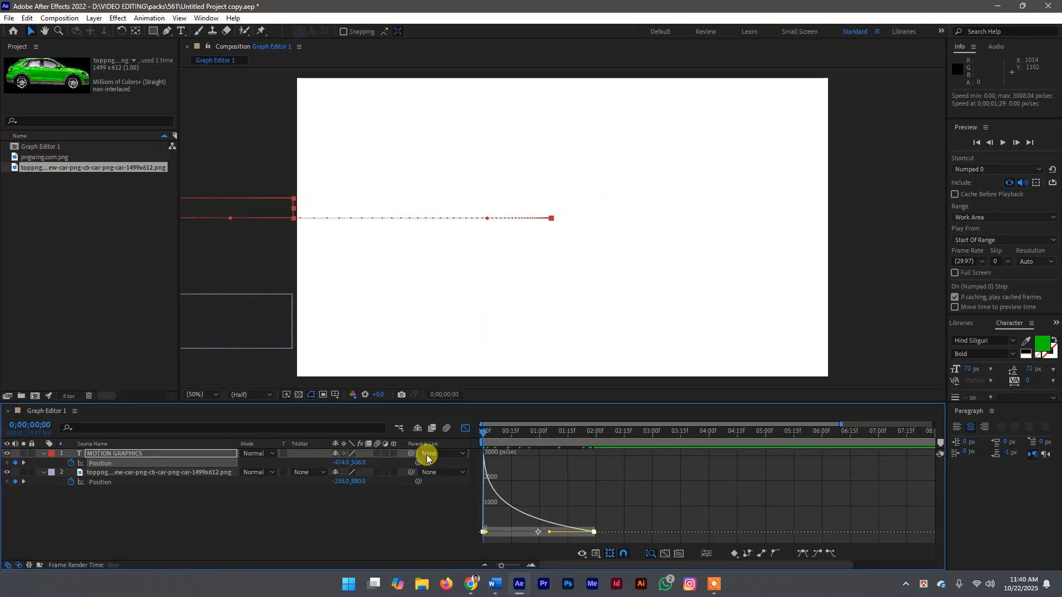
pyautogui.press('space')
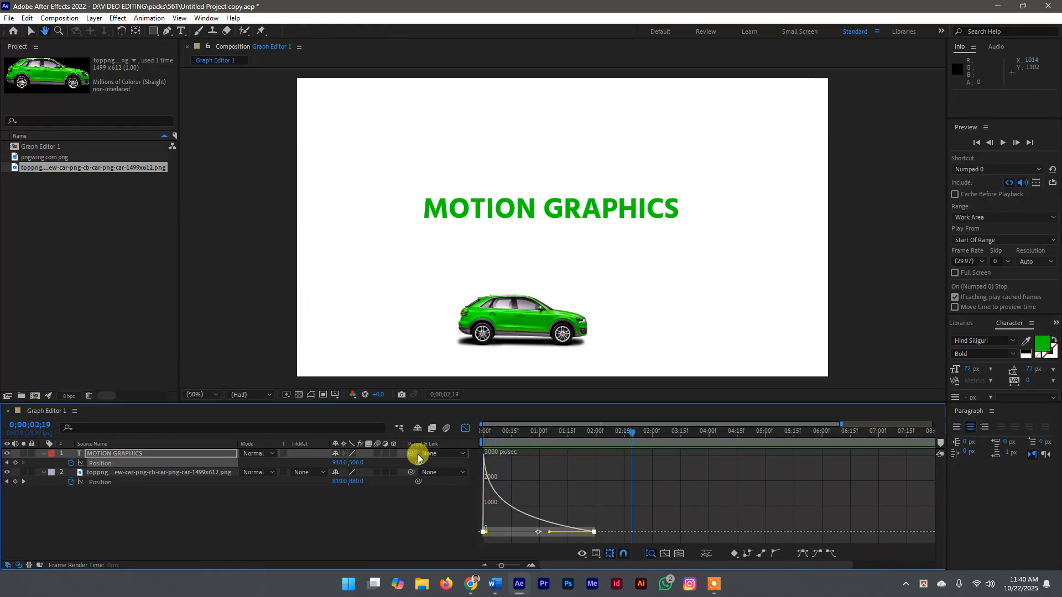
pyautogui.press('space')
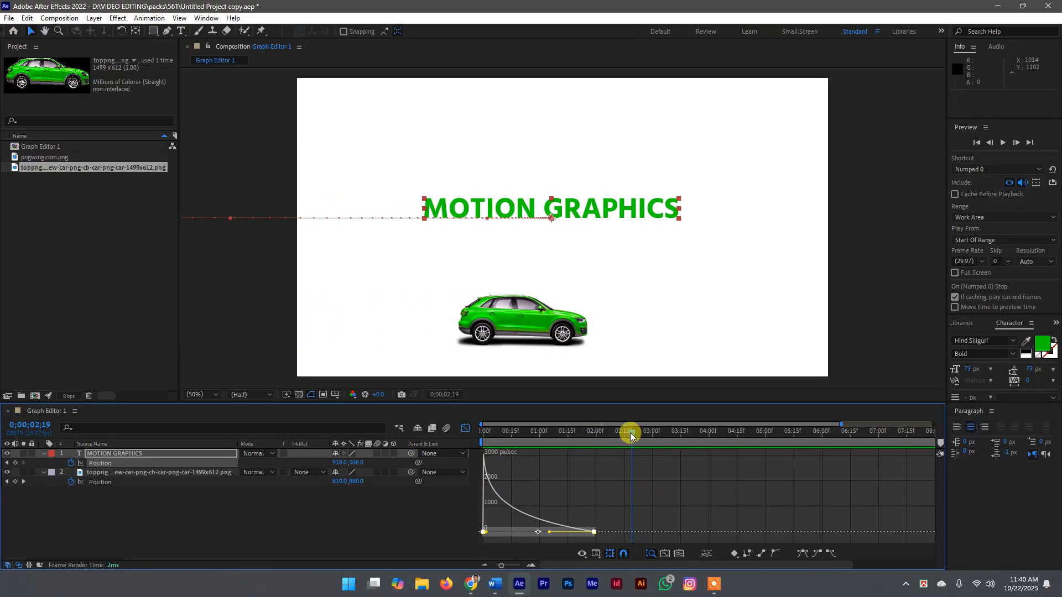
pyautogui.press('Home')
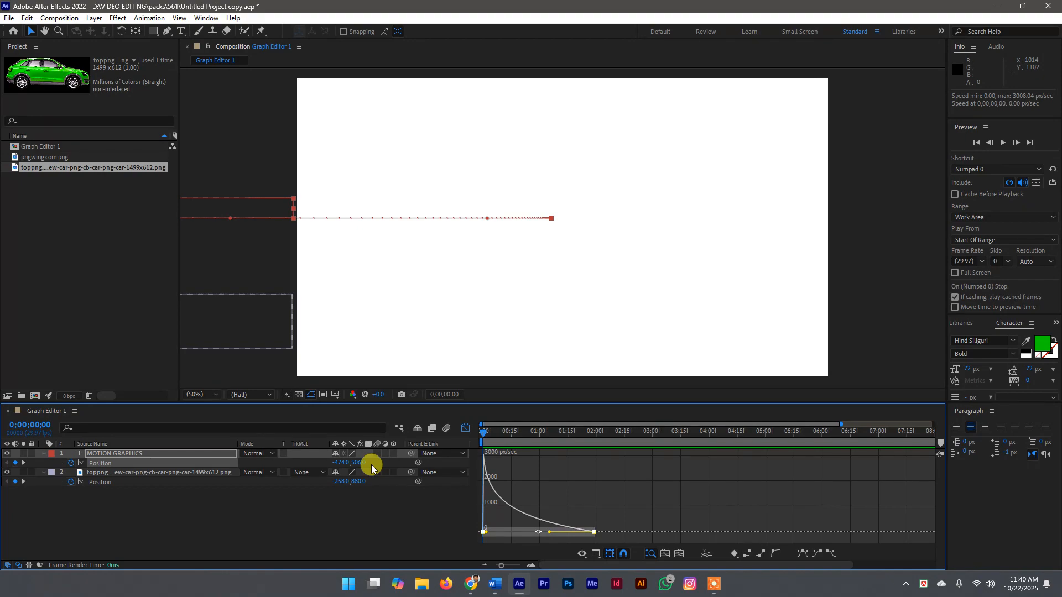
pyautogui.press('space')
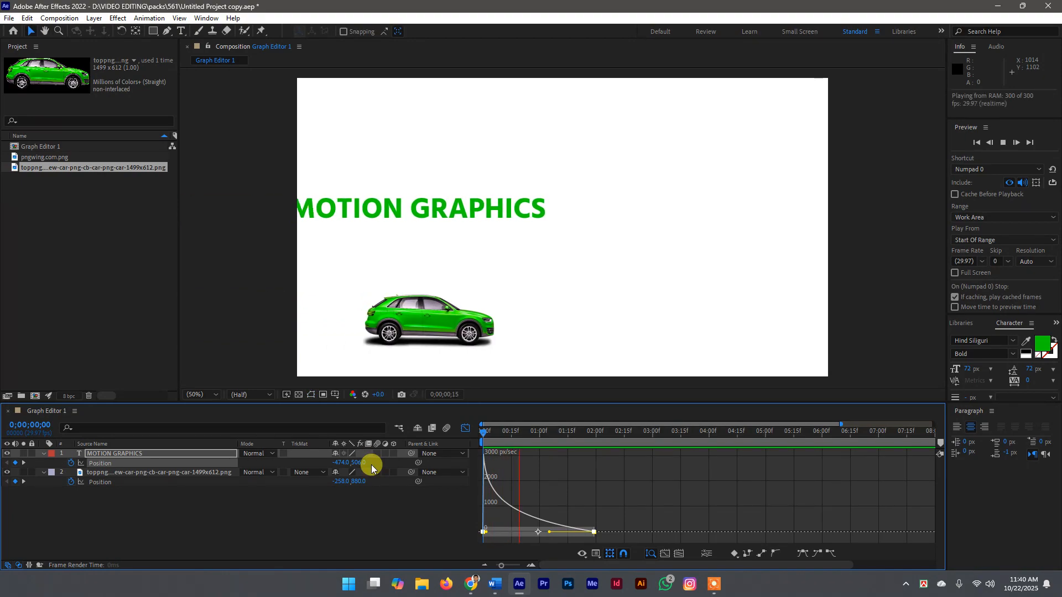
pyautogui.press('space')
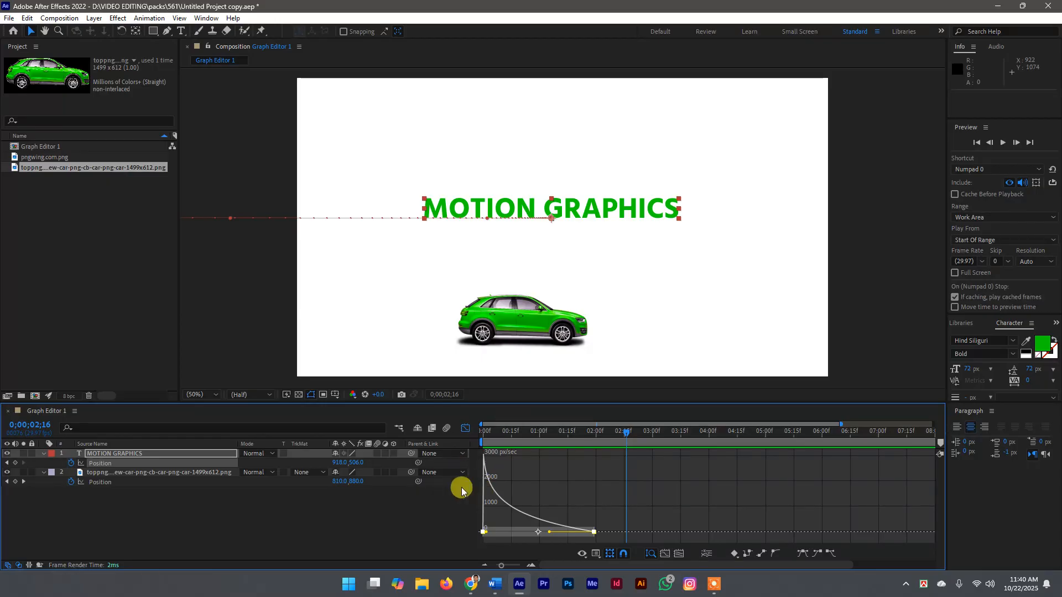
# Leave the graph view and add a Position keyframe at 0;00;03;00 that holds the MOTION GRAPHICS text in place
pyautogui.click(466, 430)
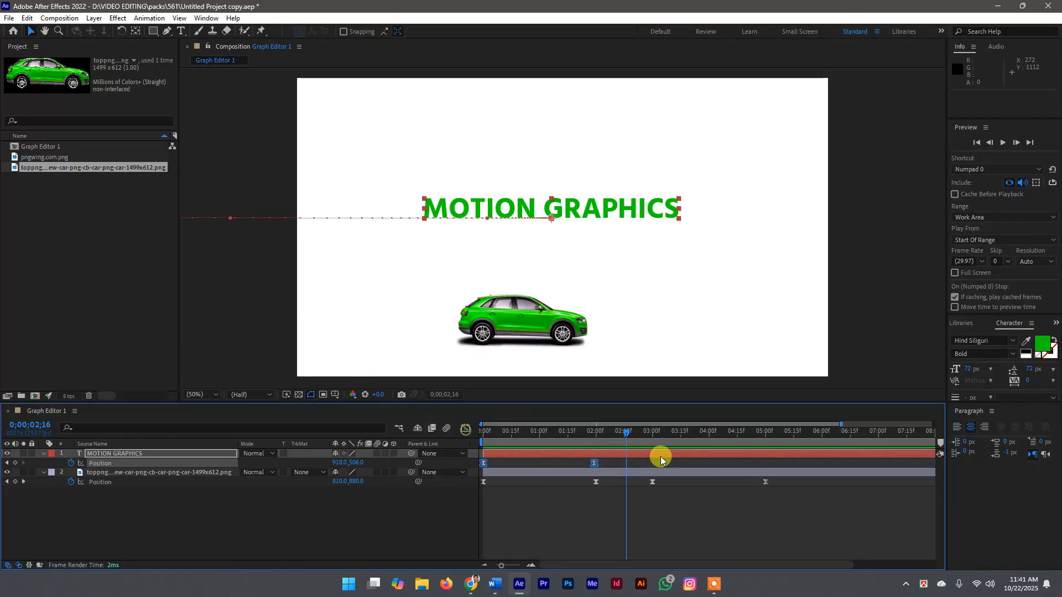
pyautogui.moveTo(628, 433); pyautogui.dragTo(652, 437)
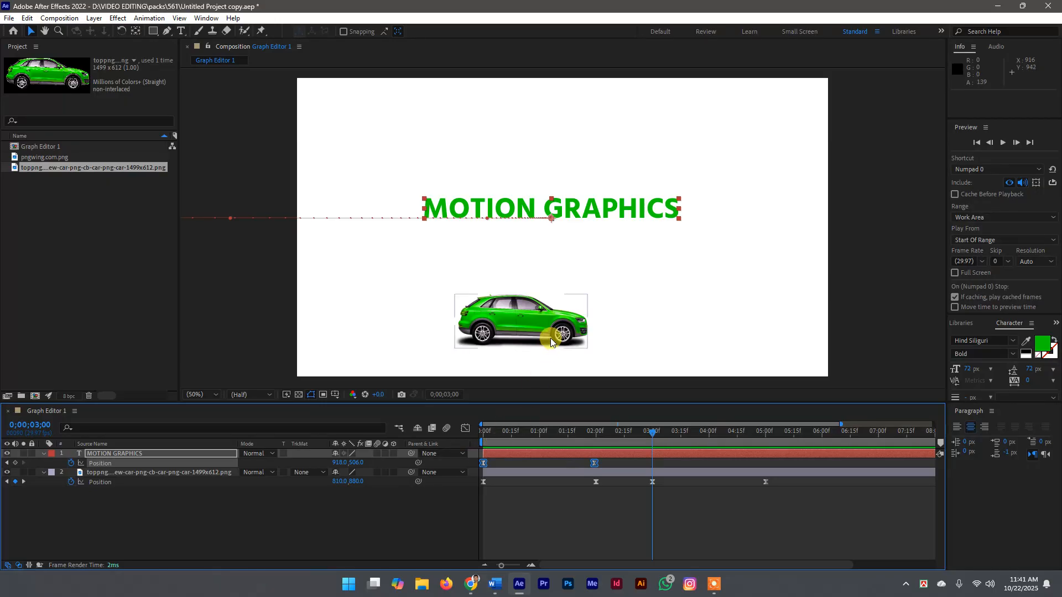
pyautogui.click(515, 252)
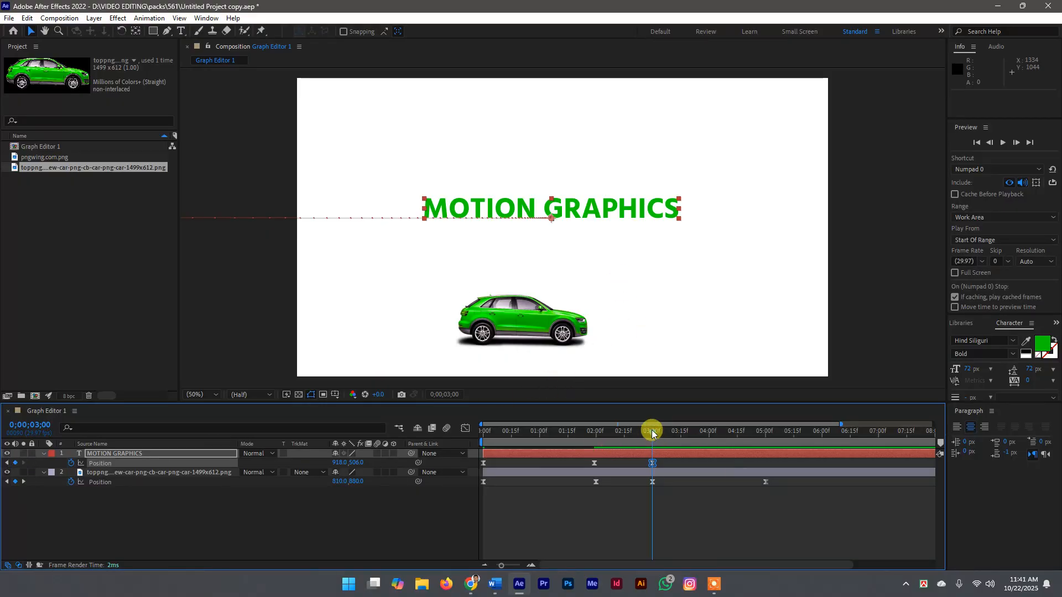
# At 0;00;05;00, move the MOTION GRAPHICS text horizontally out of the frame's right side, to about position 2418, 506
pyautogui.moveTo(651, 430); pyautogui.dragTo(765, 436)
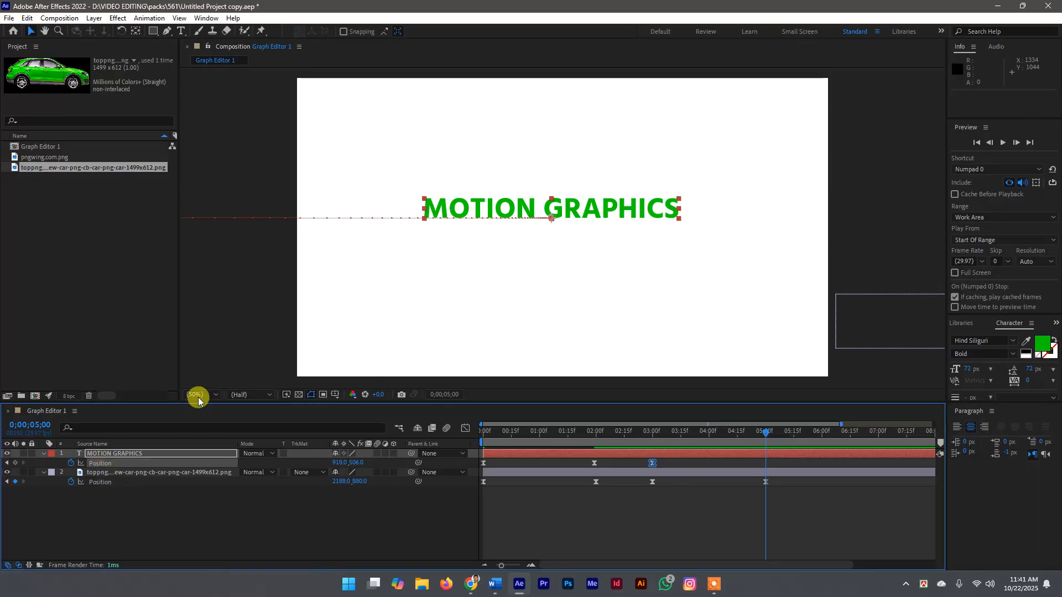
pyautogui.click(578, 205)
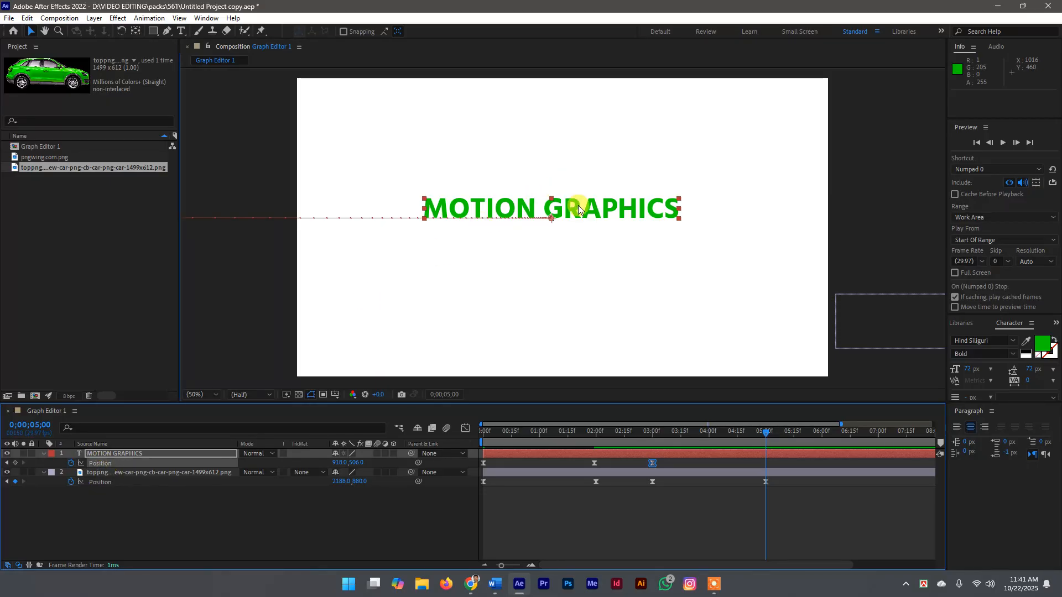
pyautogui.moveTo(578, 205); pyautogui.dragTo(951, 209)
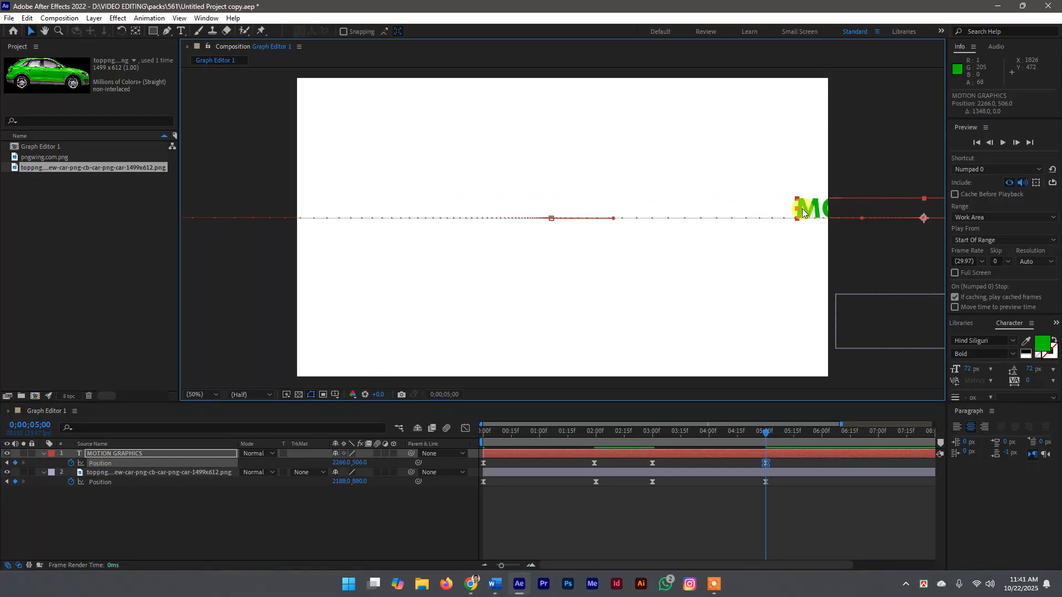
pyautogui.moveTo(817, 209); pyautogui.dragTo(846, 208)
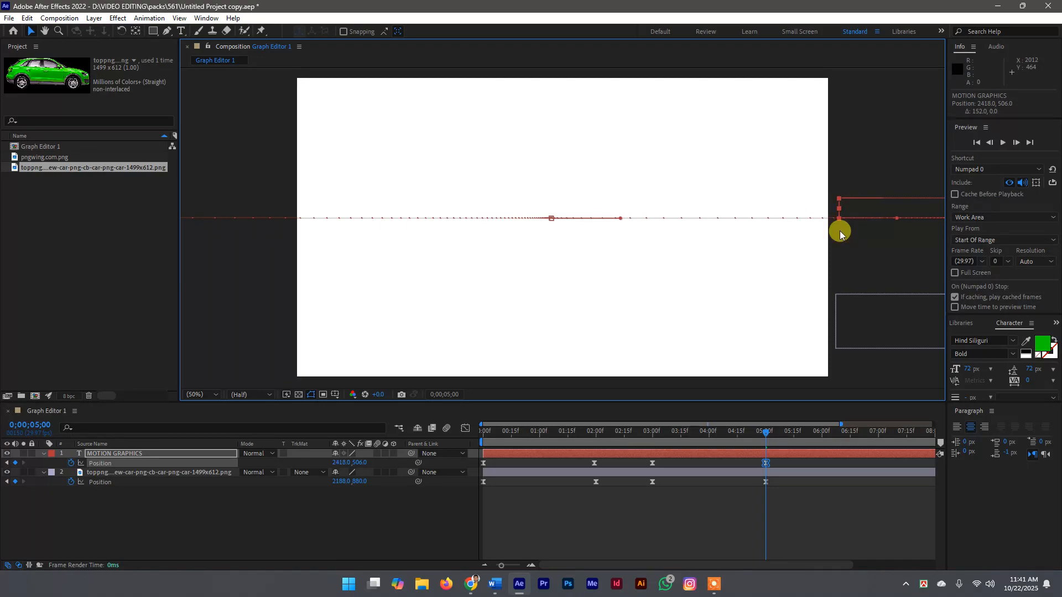
# Preview the text's exit together with the car, starting from about 0;00;02;10
pyautogui.moveTo(765, 434); pyautogui.dragTo(612, 416)
pyautogui.press('space')
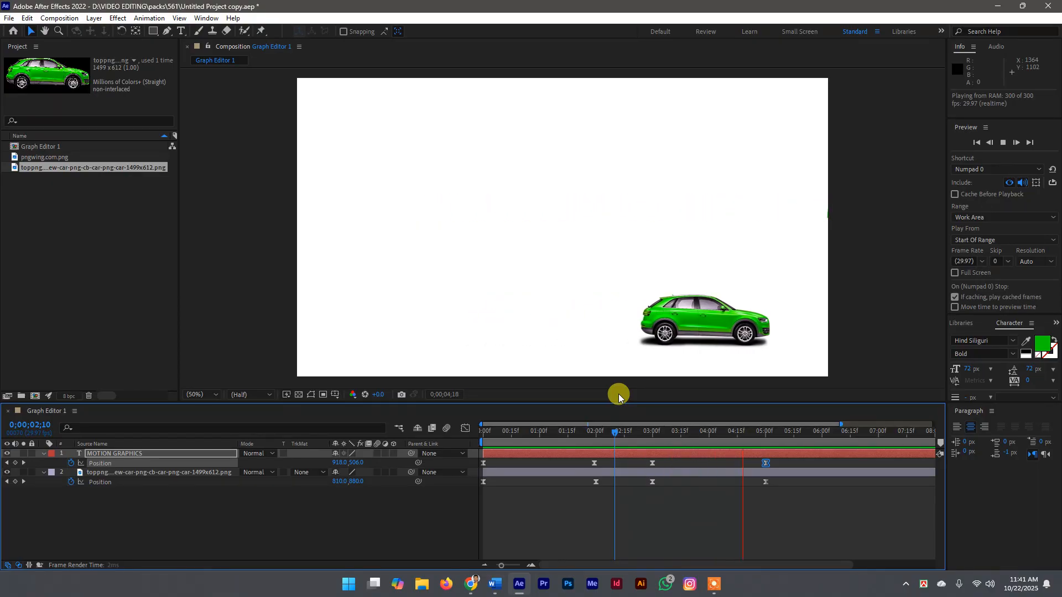
pyautogui.press('space')
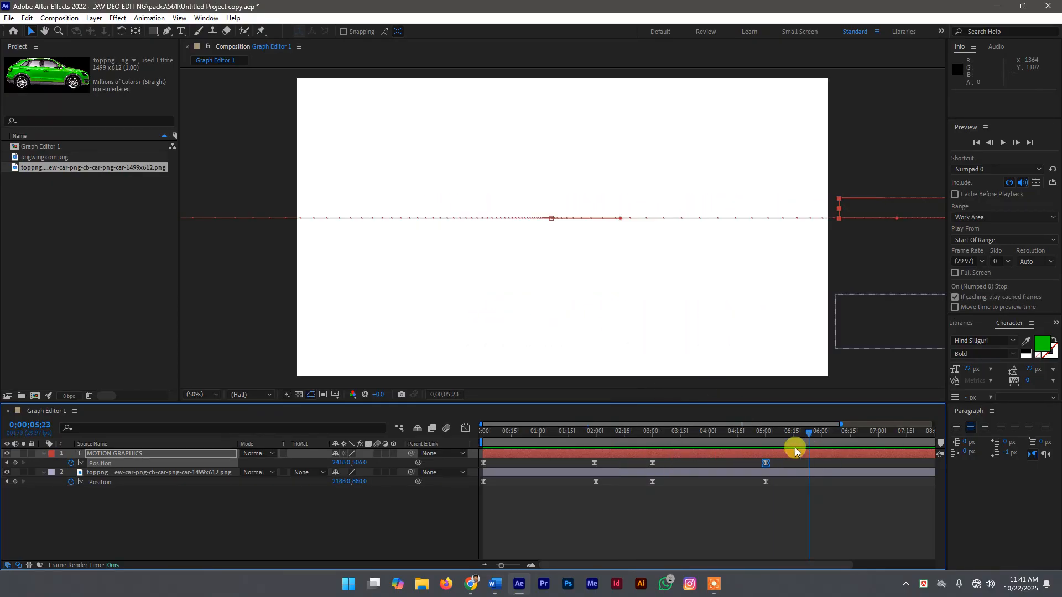
# Reshape the text's speed graph between 3 and 5 seconds to accelerate slowly to peak speed at the last keyframe, and preview the animation
pyautogui.moveTo(789, 460); pyautogui.dragTo(625, 463)
pyautogui.click(465, 429)
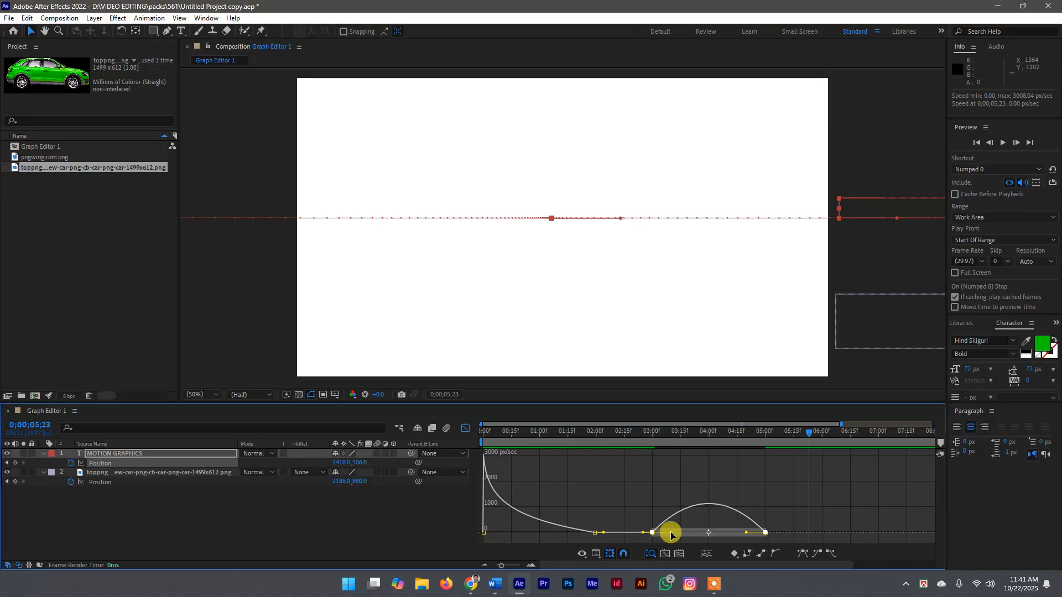
pyautogui.moveTo(746, 534); pyautogui.dragTo(698, 537)
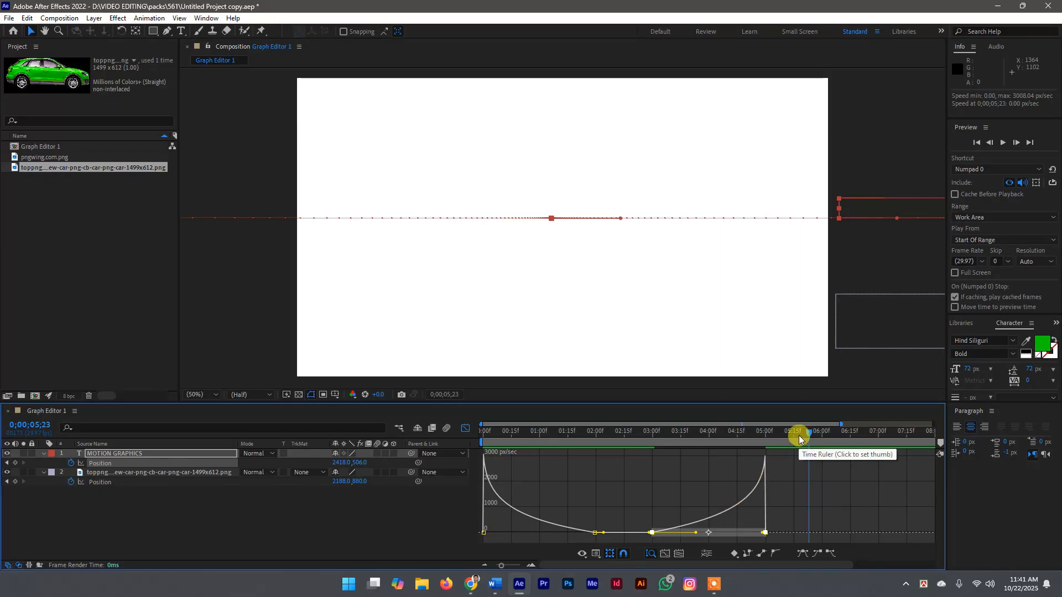
pyautogui.press('space')
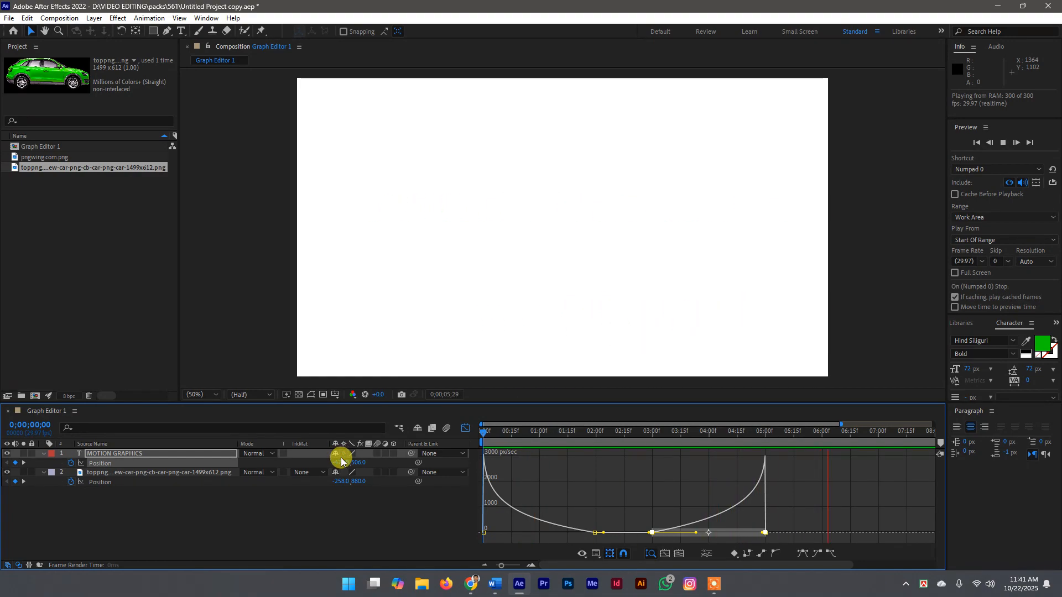
pyautogui.press('space')
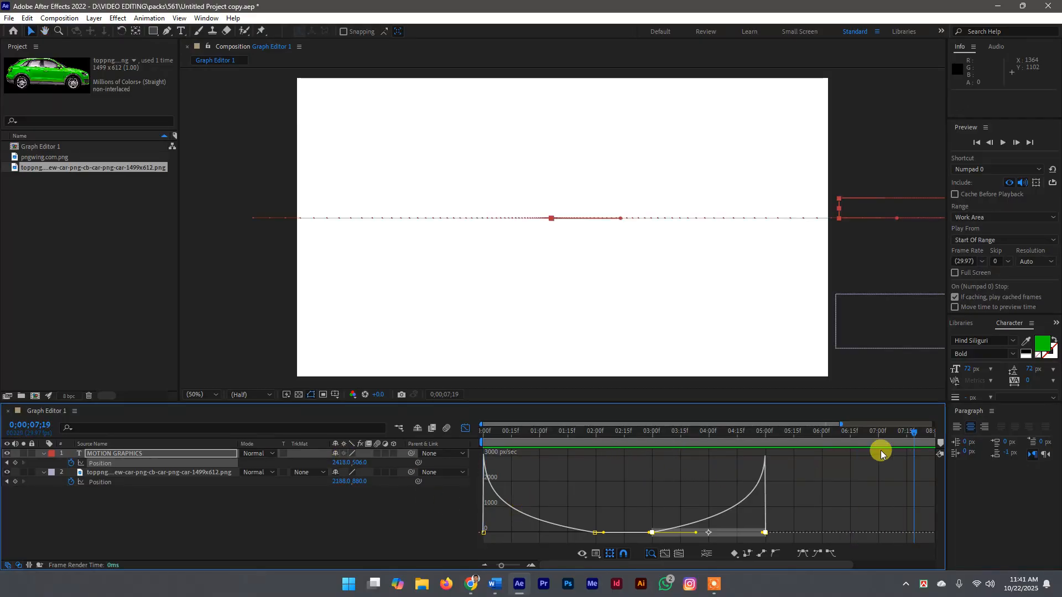
# Preview the car and MOTION GRAPHICS text animation from 0;00;00;00, then scrub back through it to 0;00;01;04
pyautogui.moveTo(916, 430); pyautogui.dragTo(355, 481)
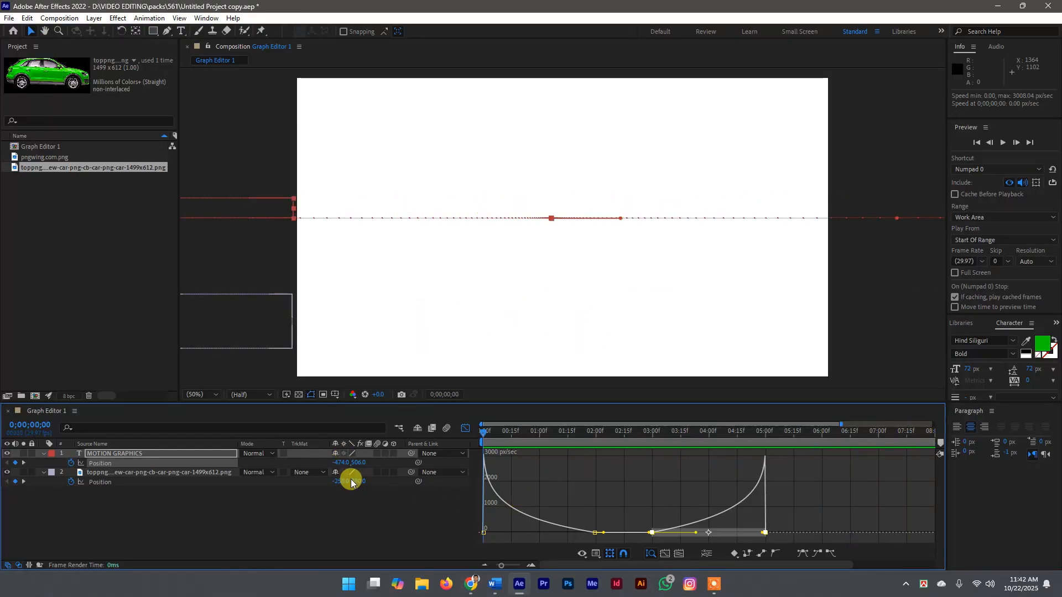
pyautogui.press('space')
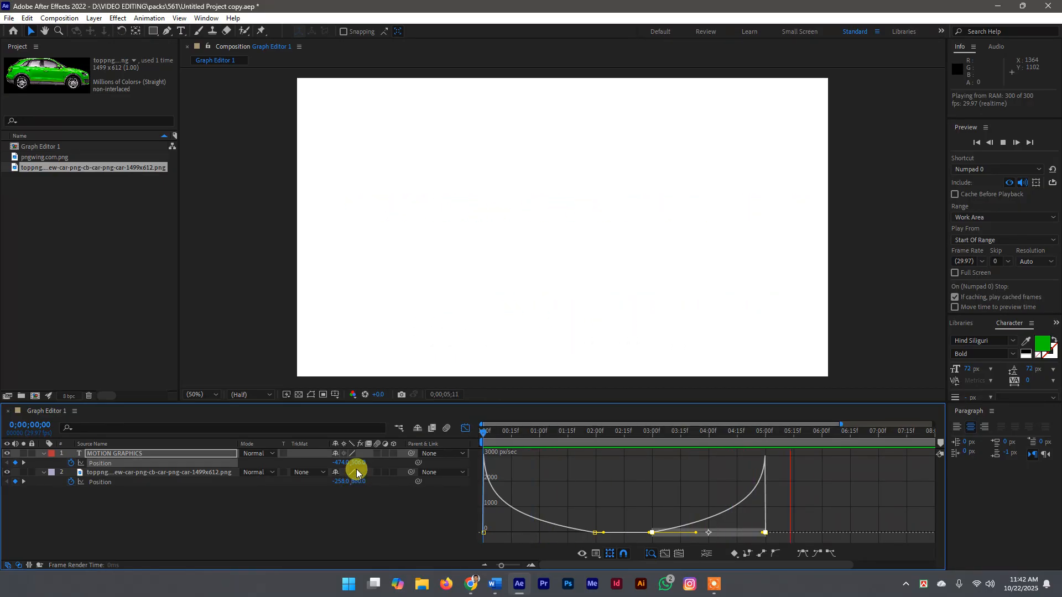
pyautogui.click(877, 435)
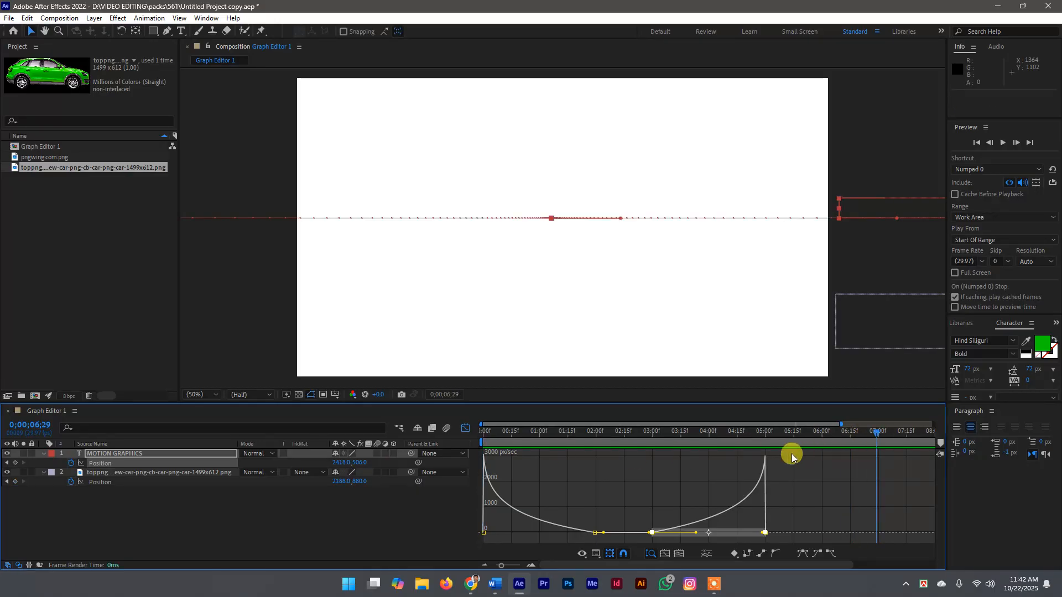
pyautogui.moveTo(875, 434); pyautogui.dragTo(548, 463)
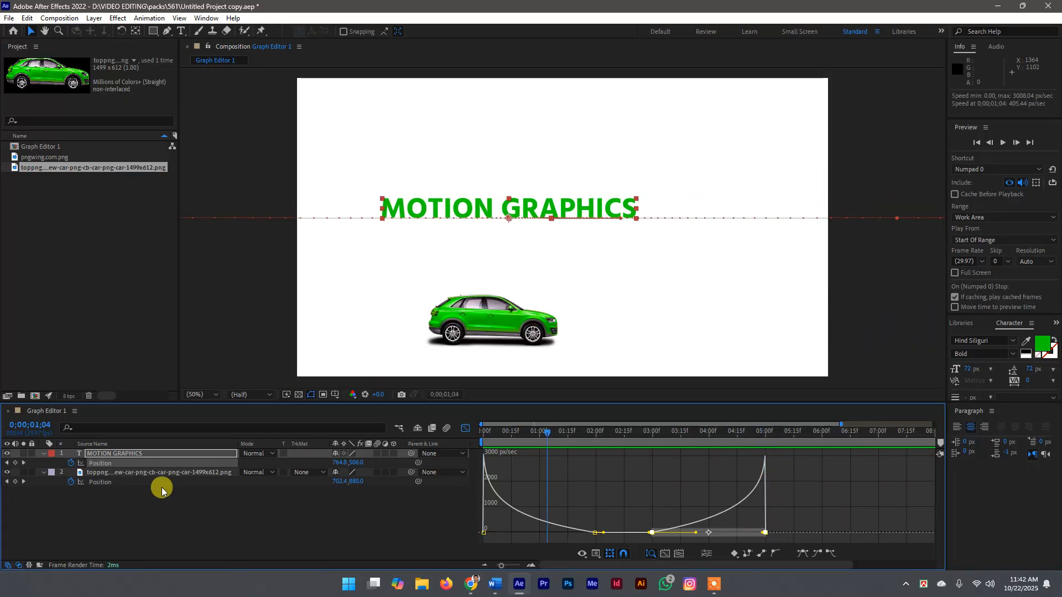
# Start a new HDTV 1080 29.97 composition and set its background colour to gray 979797
pyautogui.click(35, 396)
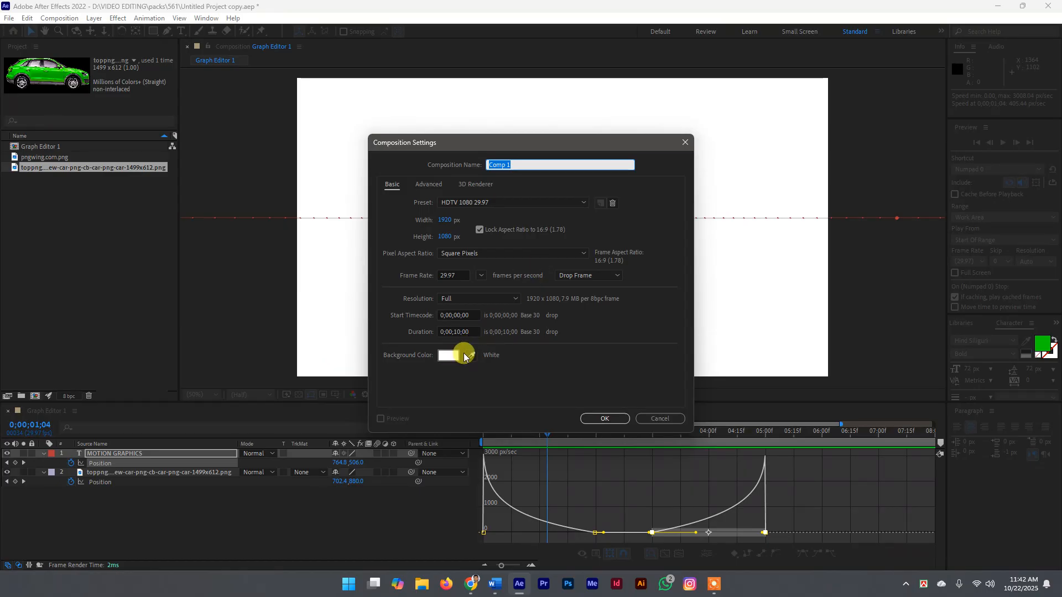
pyautogui.click(449, 354)
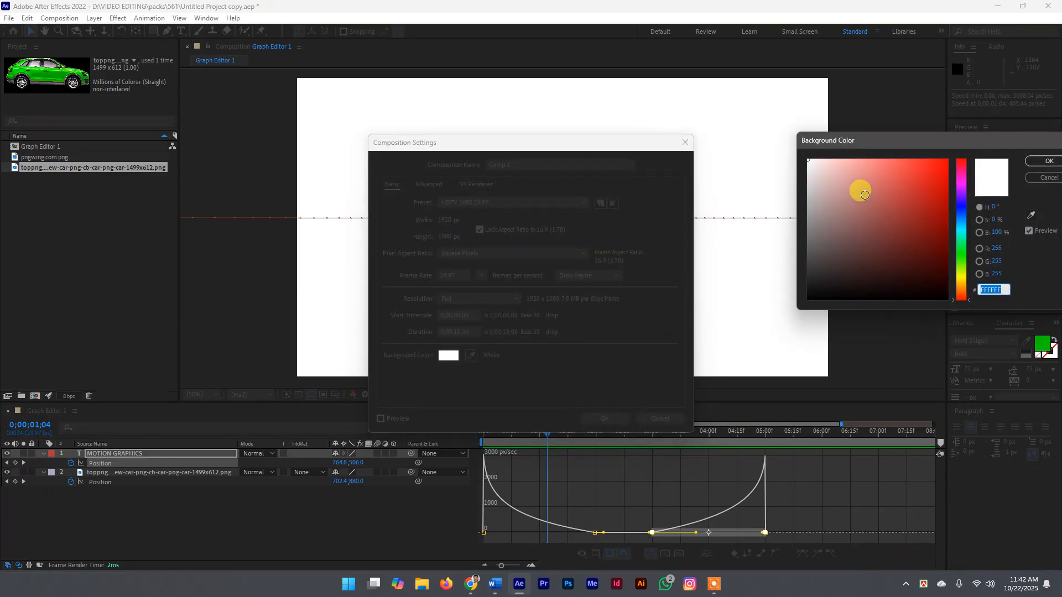
pyautogui.moveTo(838, 199); pyautogui.dragTo(785, 216)
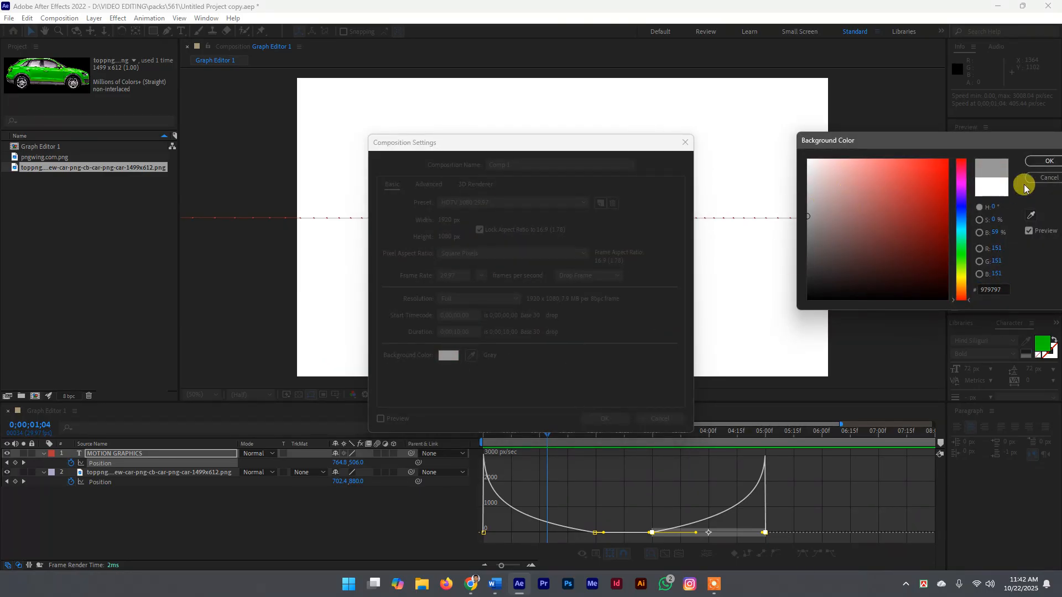
pyautogui.click(1046, 161)
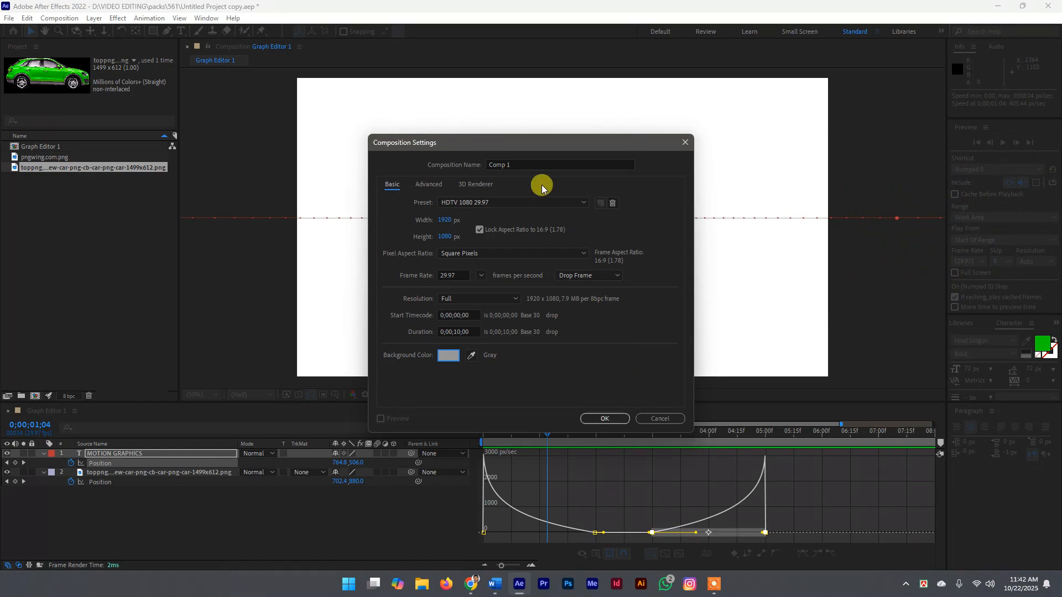
# Name the new composition Graph Editor 2 and create it
pyautogui.click(531, 162)
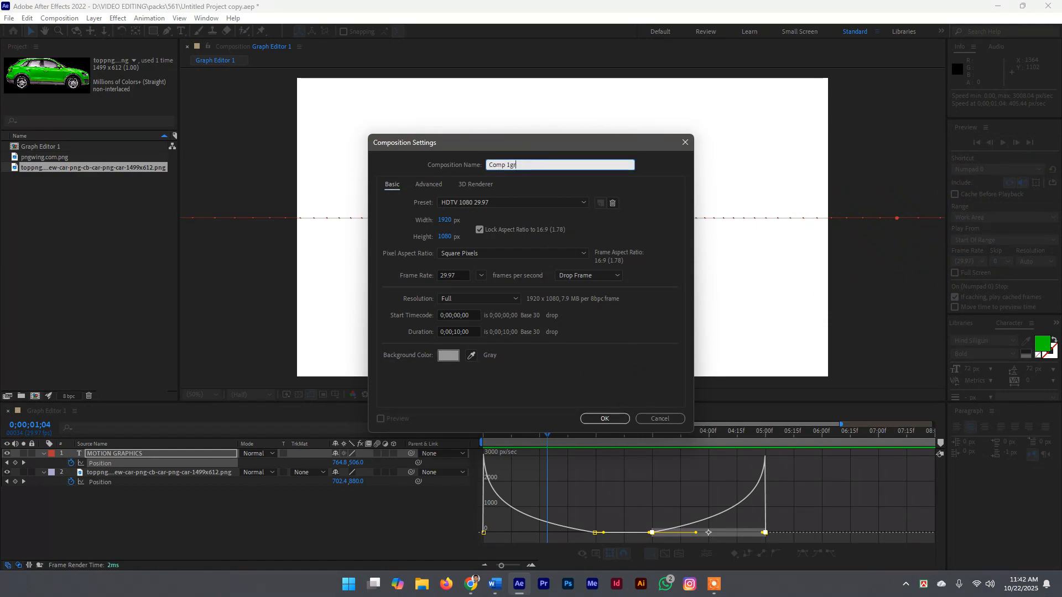
pyautogui.press('BackSpace')
pyautogui.press('BackSpace')
pyautogui.press('BackSpace')
pyautogui.press('BackSpace')
pyautogui.press('BackSpace')
pyautogui.press('BackSpace')
pyautogui.click(529, 156)
pyautogui.write('Graph Edito')
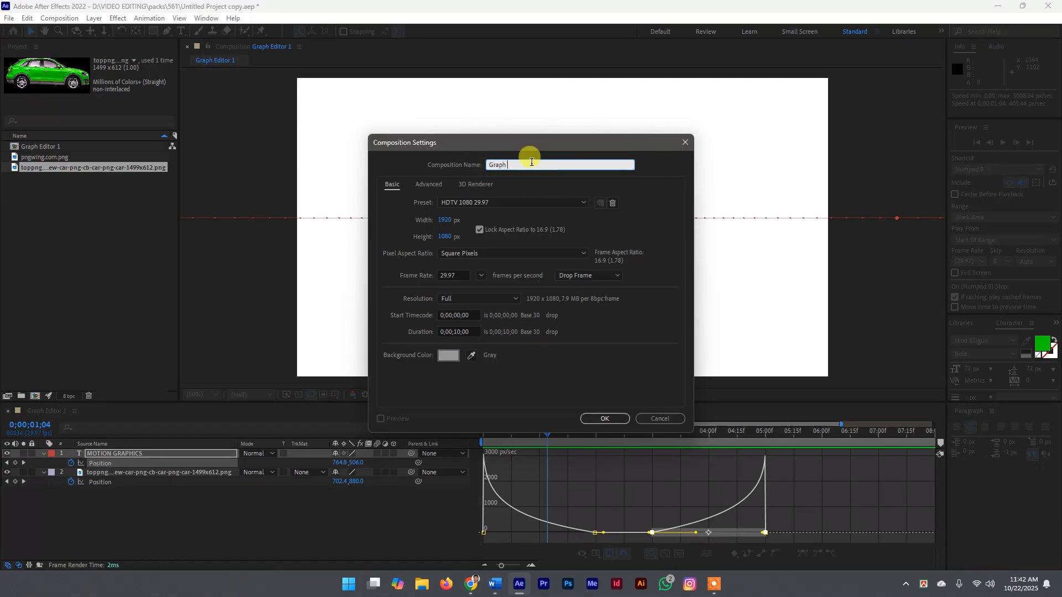
pyautogui.write('r 2')
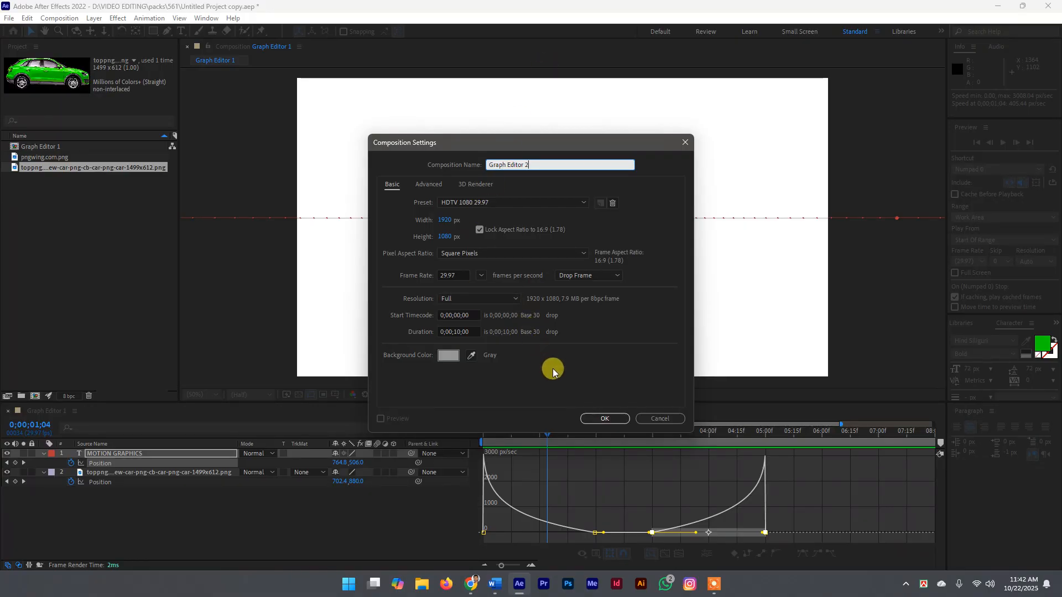
pyautogui.click(603, 417)
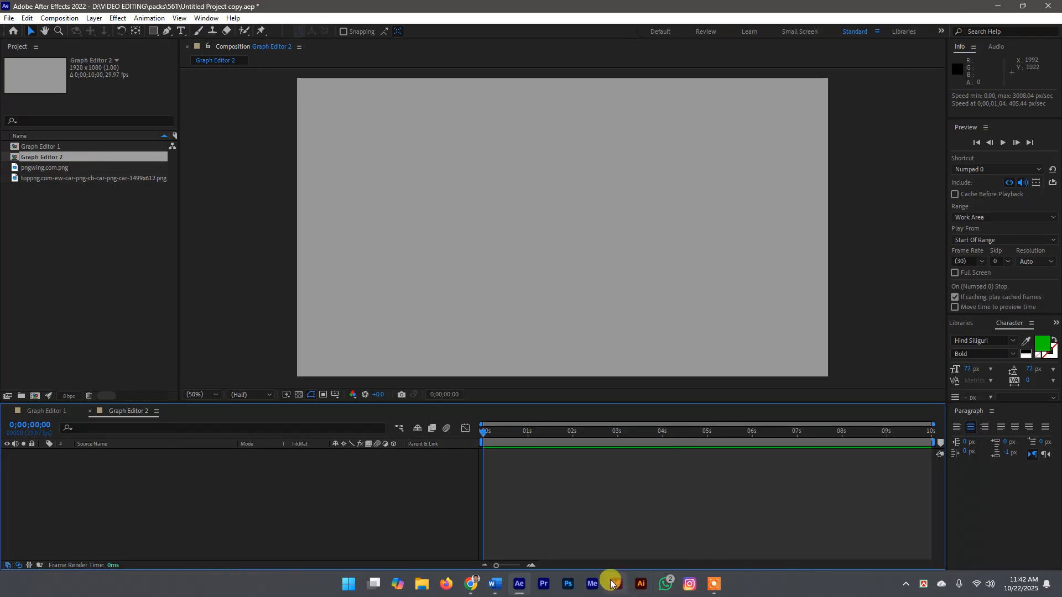
# Switch to Chrome, search Google for basketball png in a new tab, and open the image results
pyautogui.click(471, 592)
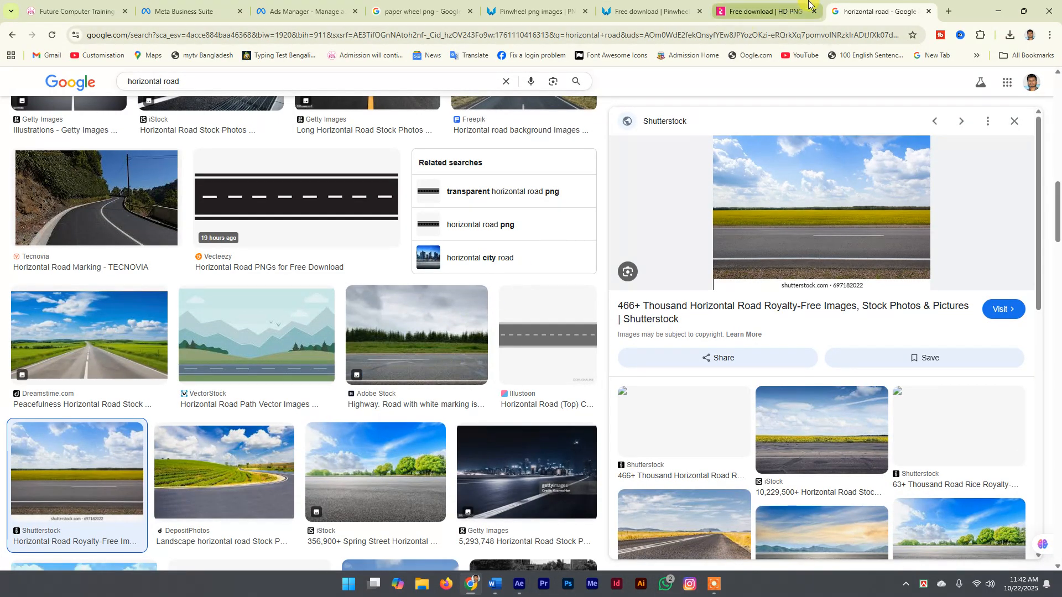
pyautogui.hotkey('ctrl', 't')
pyautogui.click(708, 34)
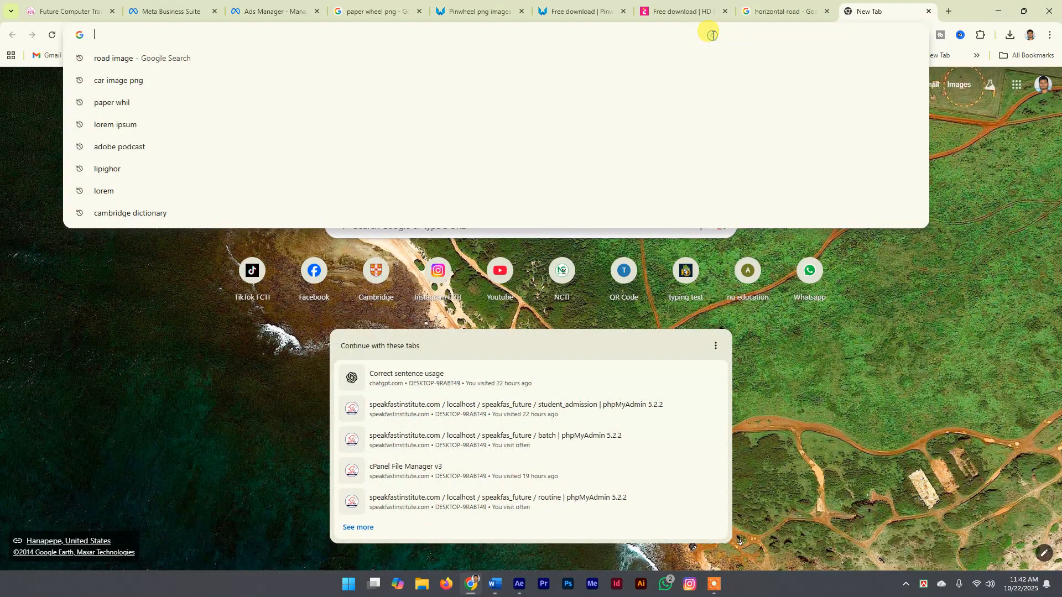
pyautogui.write('Bas')
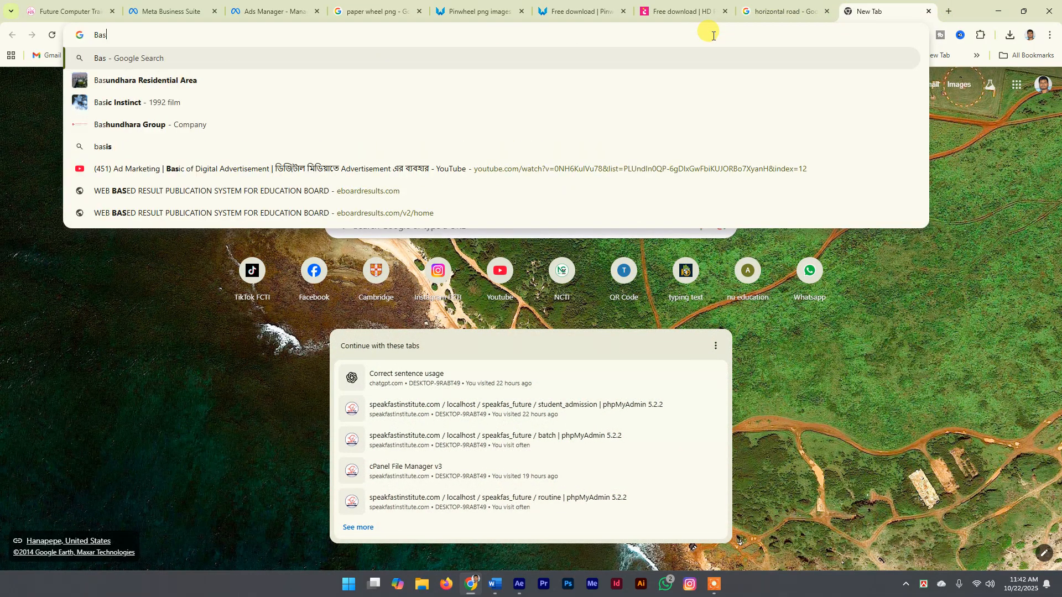
pyautogui.write('cet')
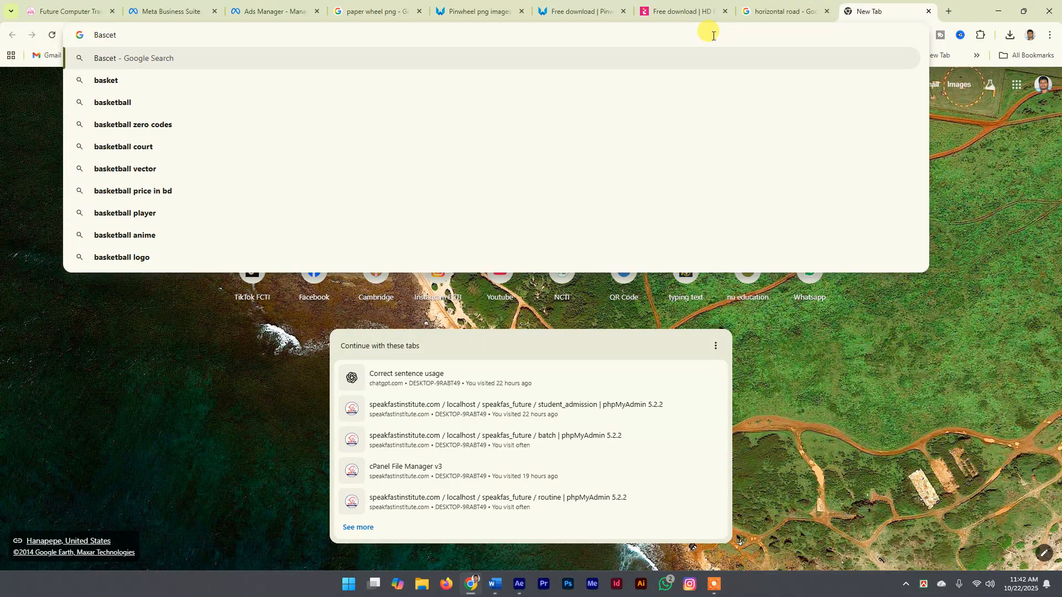
pyautogui.press('Down')
pyautogui.press('Down')
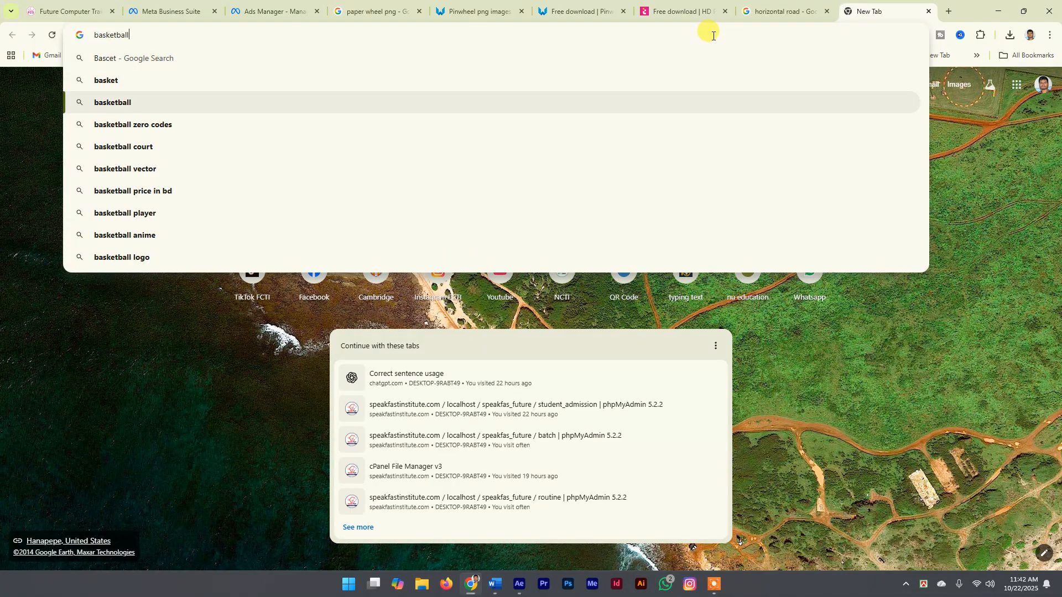
pyautogui.press('Down')
pyautogui.press('Return')
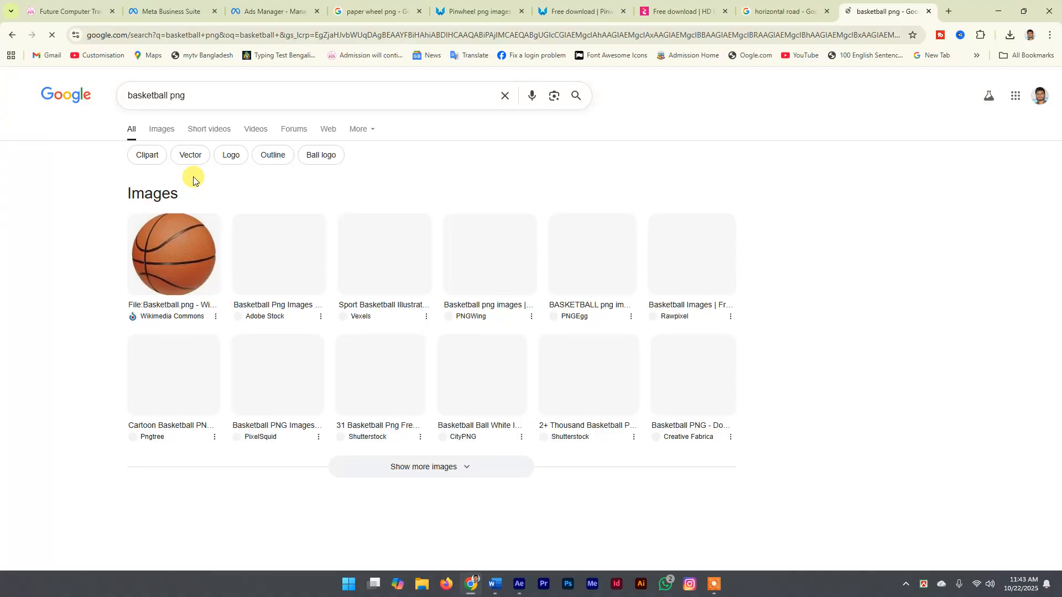
pyautogui.click(187, 259)
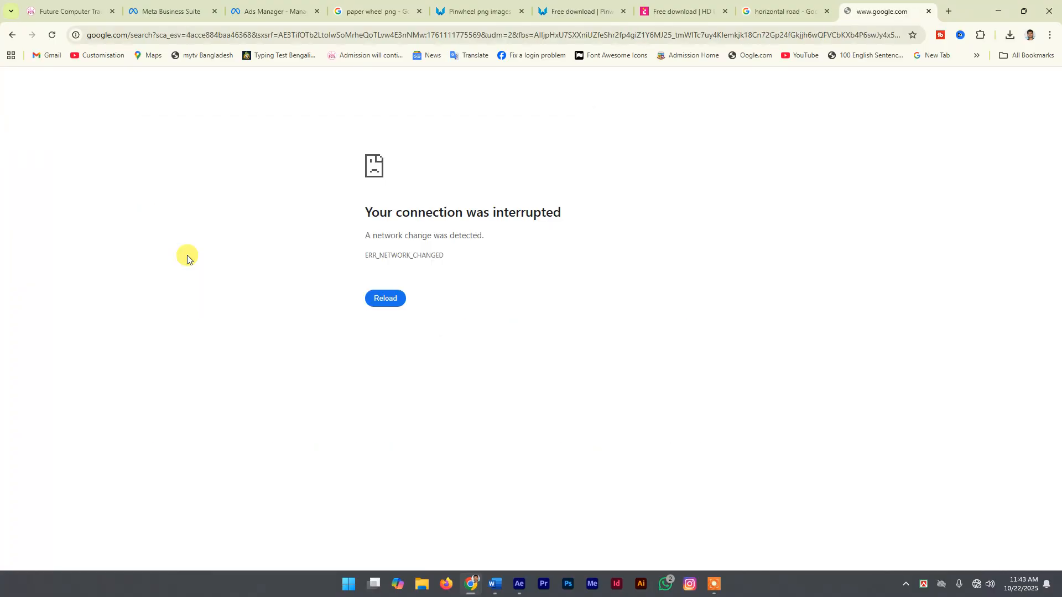
pyautogui.click(905, 585)
pyautogui.click(905, 585)
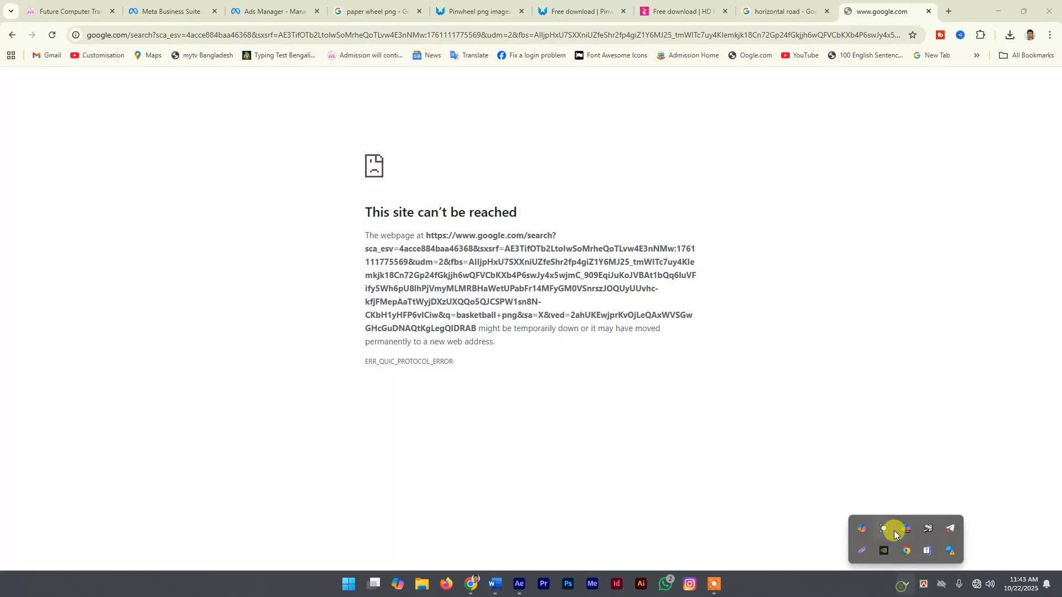
pyautogui.click(891, 530)
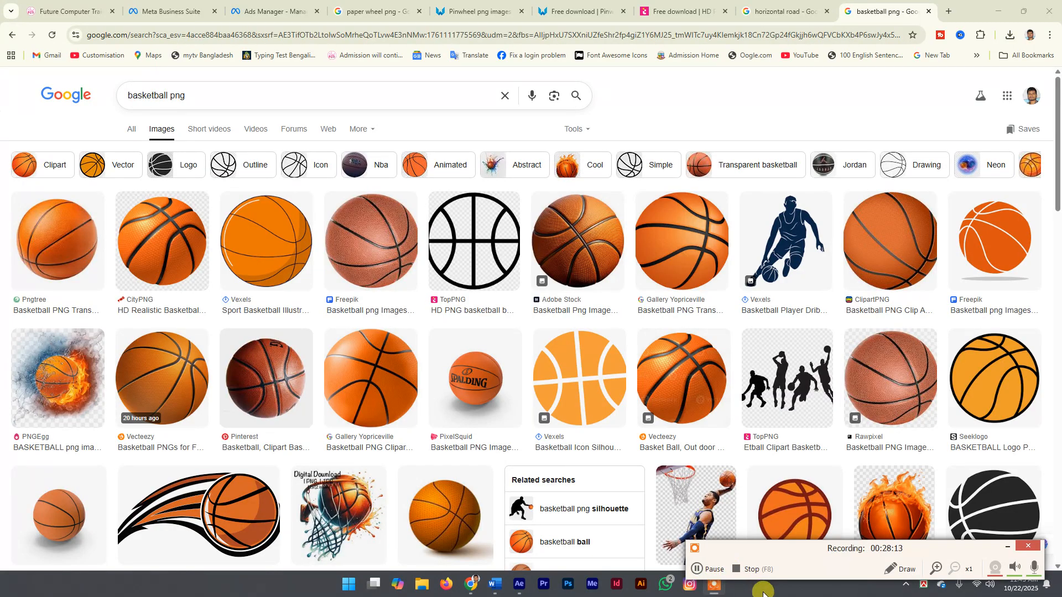
pyautogui.click(1008, 547)
# Select the CityPNG HD Realistic Basketball Ball image and open its source page in a new tab
pyautogui.click(159, 242)
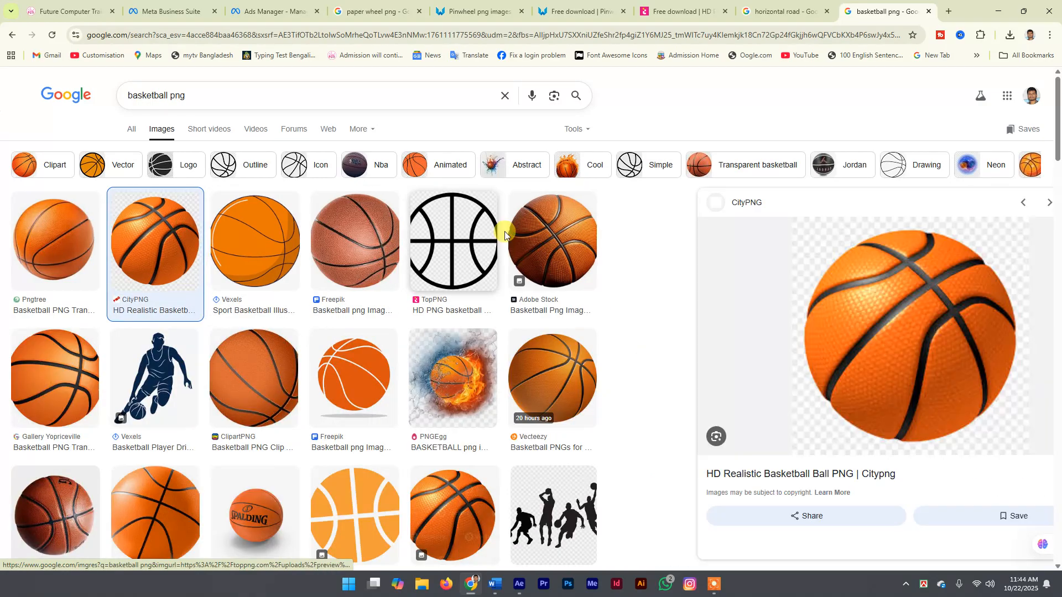
pyautogui.rightClick(808, 282)
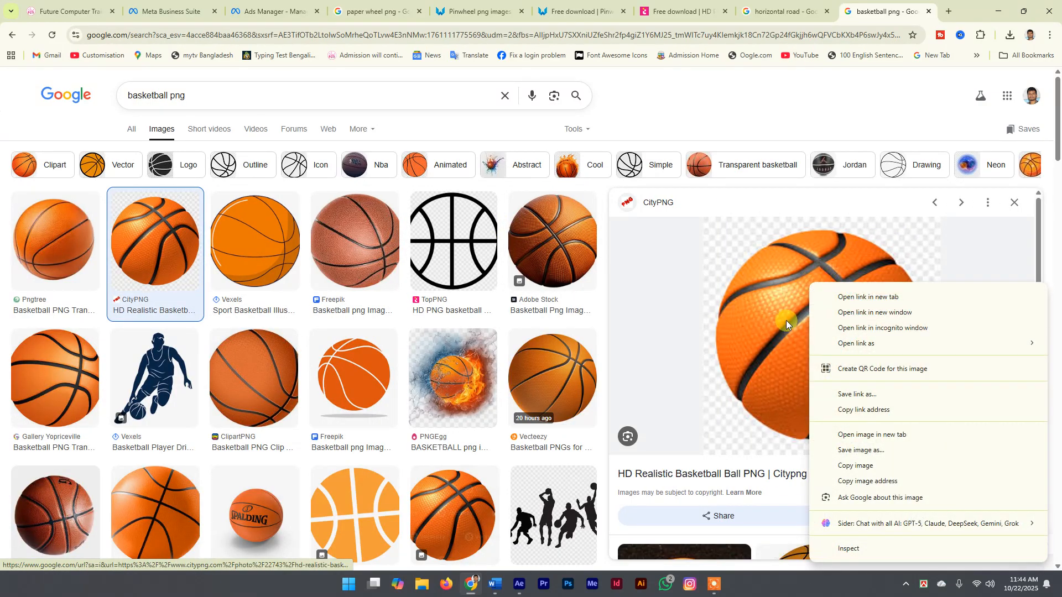
pyautogui.click(778, 303)
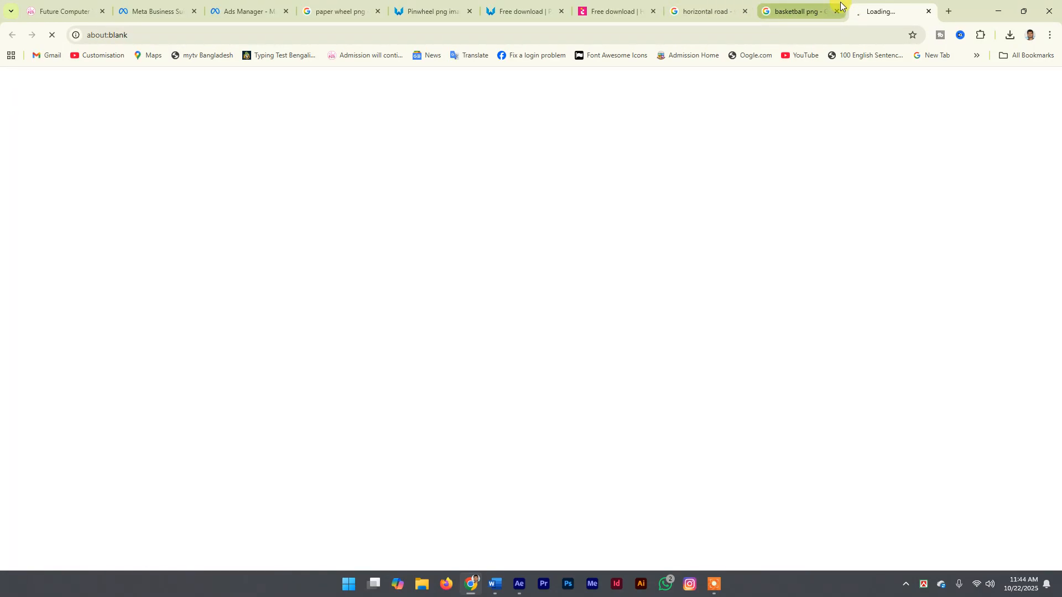
pyautogui.click(802, 8)
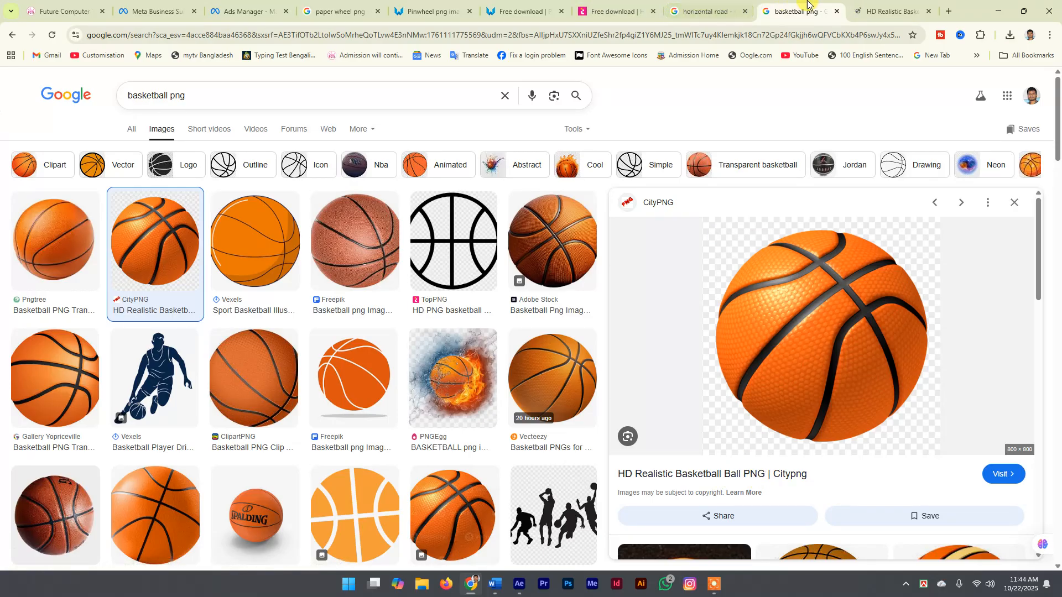
pyautogui.click(890, 11)
# Examine the CityPNG basketball page for the full image and a way to download it
pyautogui.scroll(-7, 536, 268)
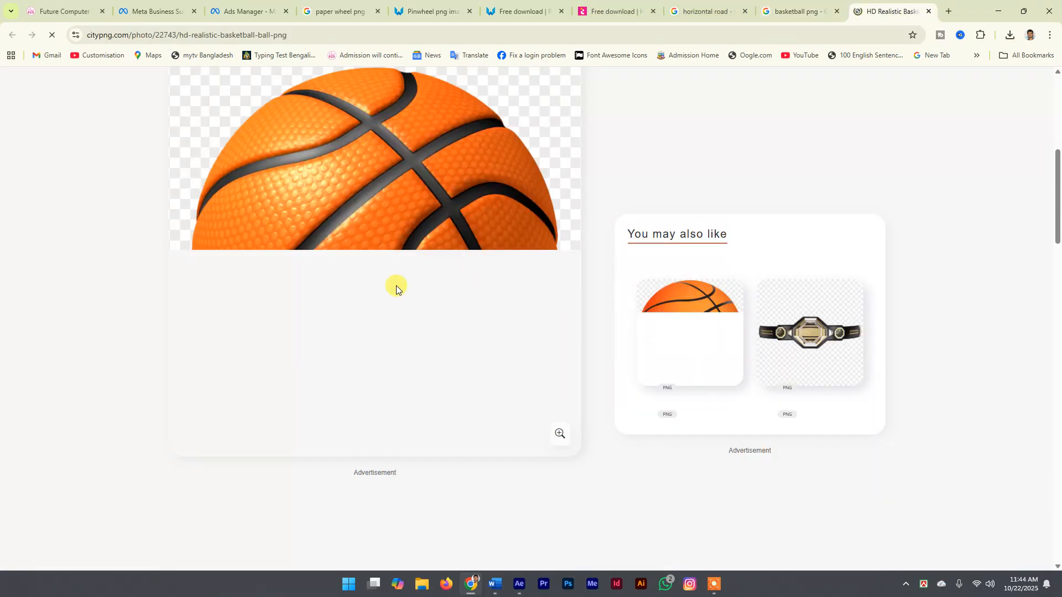
pyautogui.scroll(-4, 387, 334)
pyautogui.scroll(3, 387, 334)
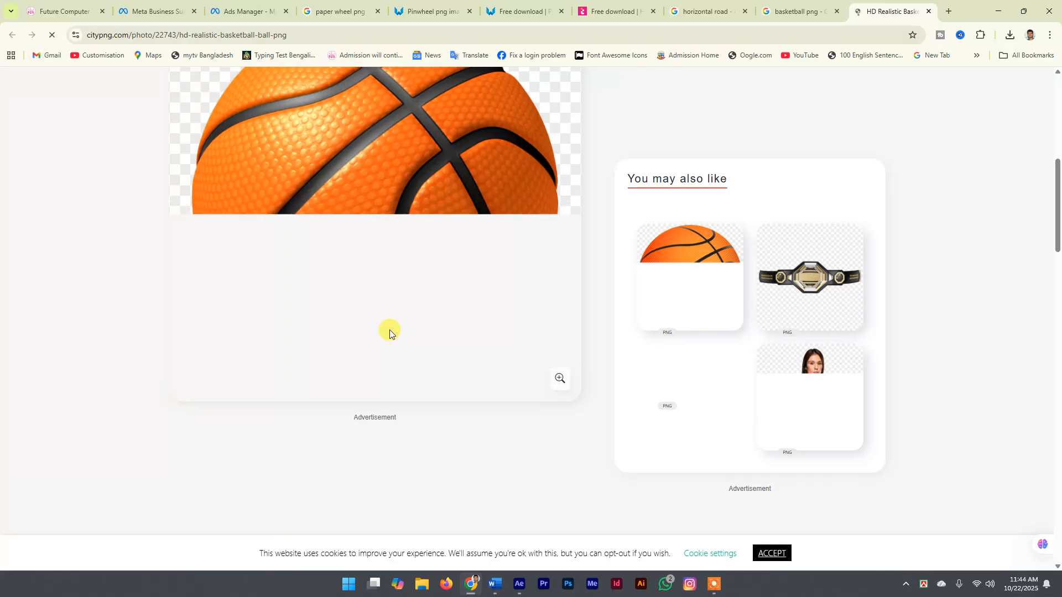
pyautogui.scroll(-4, 389, 332)
pyautogui.scroll(8, 389, 330)
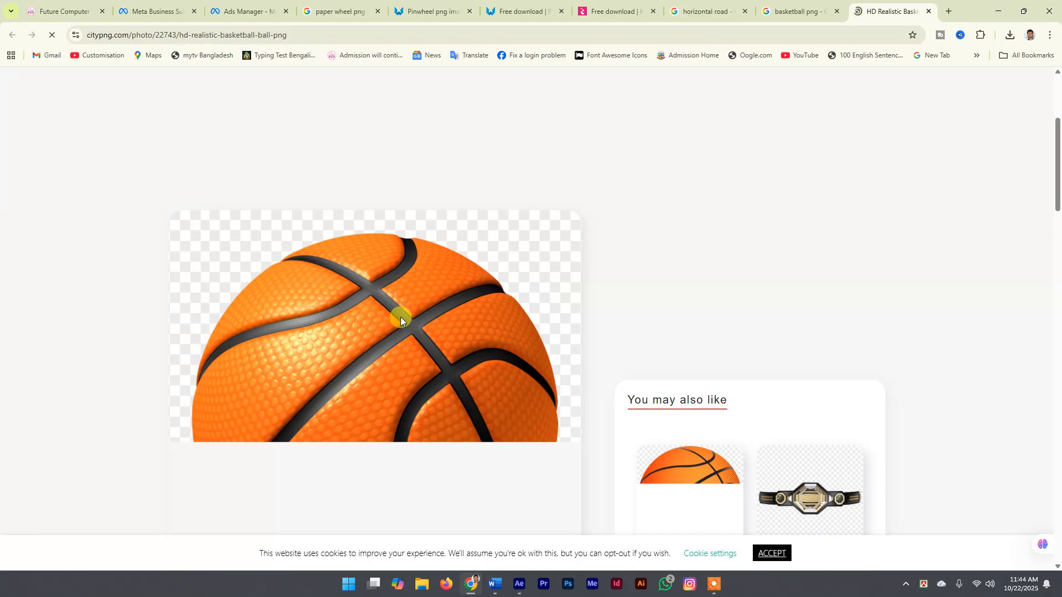
pyautogui.scroll(-1, 401, 320)
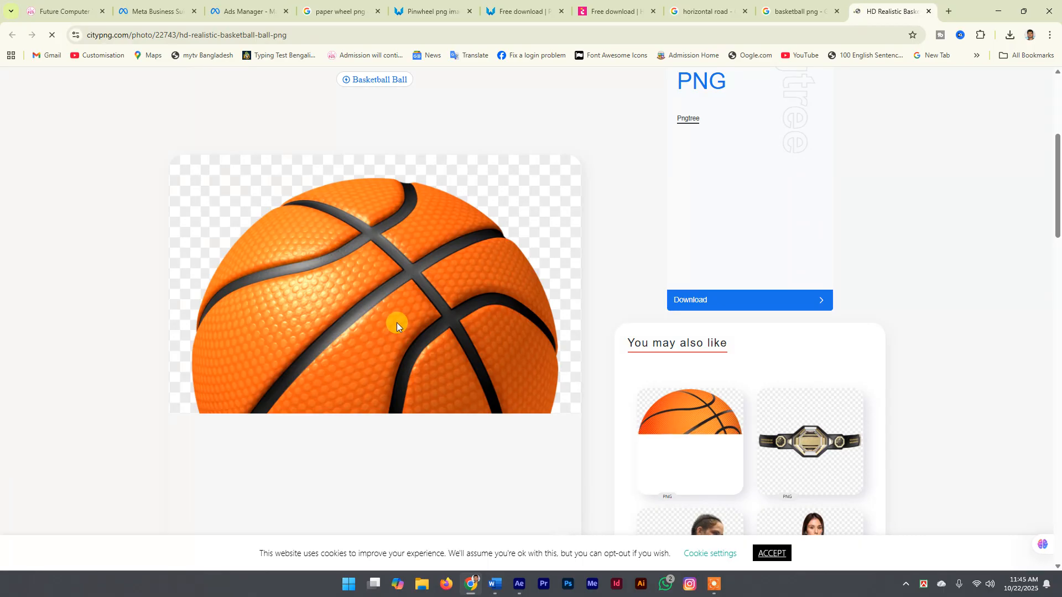
pyautogui.scroll(-1, 396, 325)
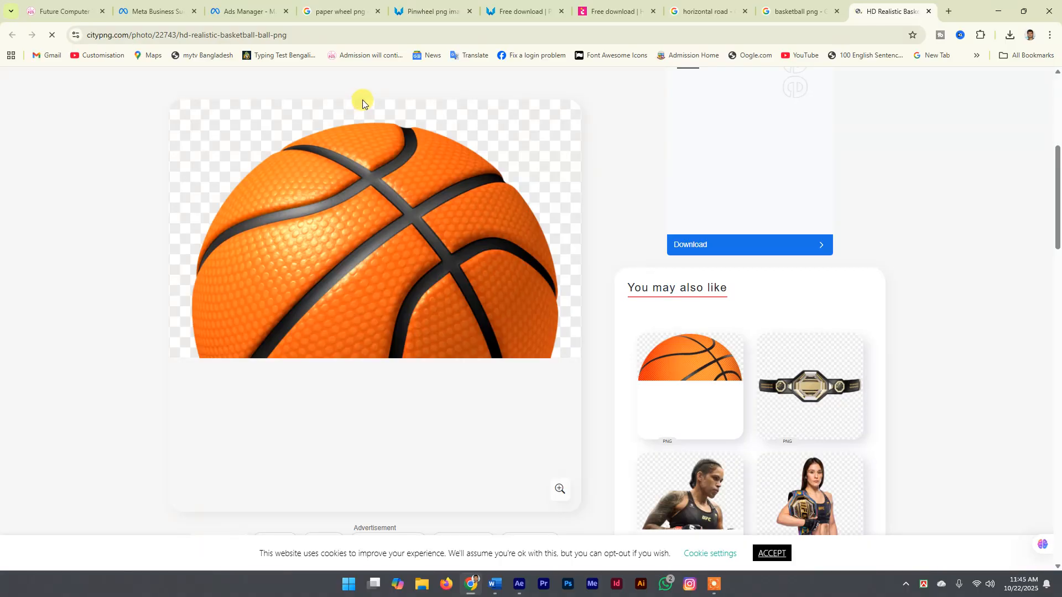
pyautogui.click(725, 586)
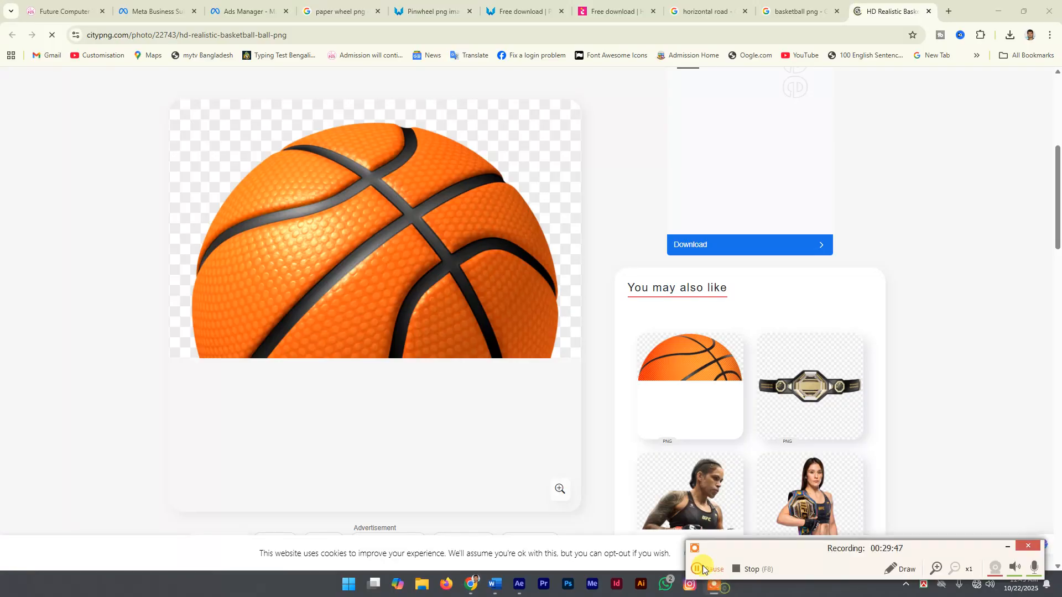
pyautogui.click(704, 569)
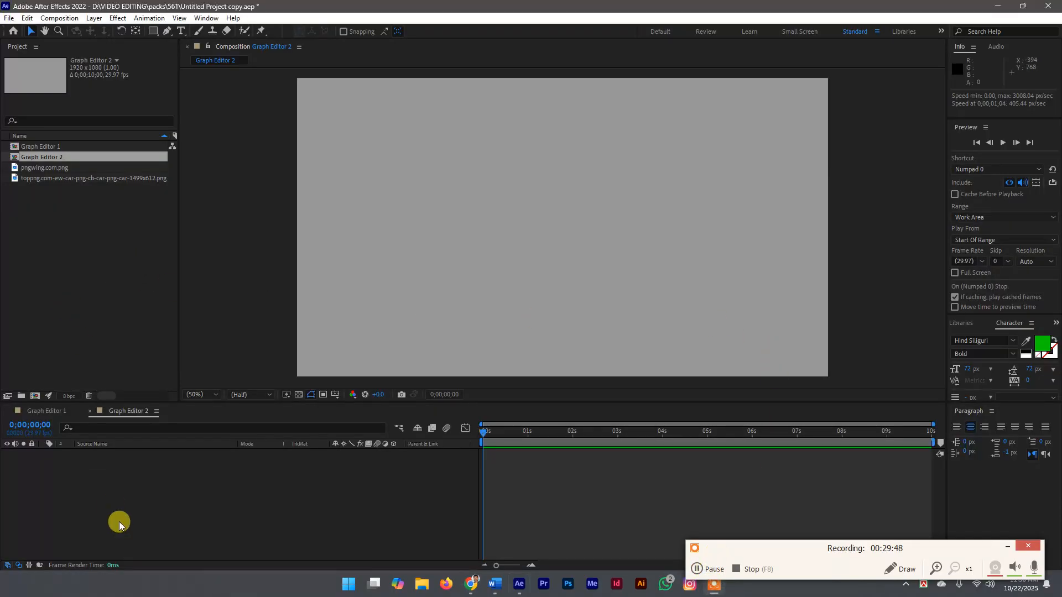
# Open the file import dialog and look through the Desktop and Downloads folders for the downloaded basketball image
pyautogui.click(64, 255)
pyautogui.hotkey('ctrl', 'i')
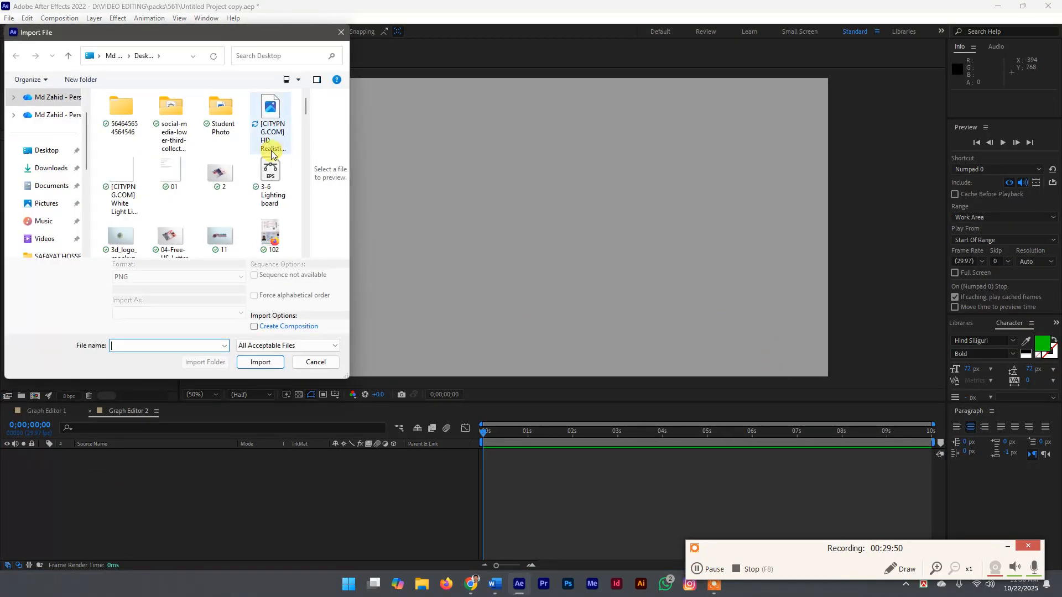
pyautogui.scroll(-5, 138, 174)
pyautogui.scroll(-10, 151, 172)
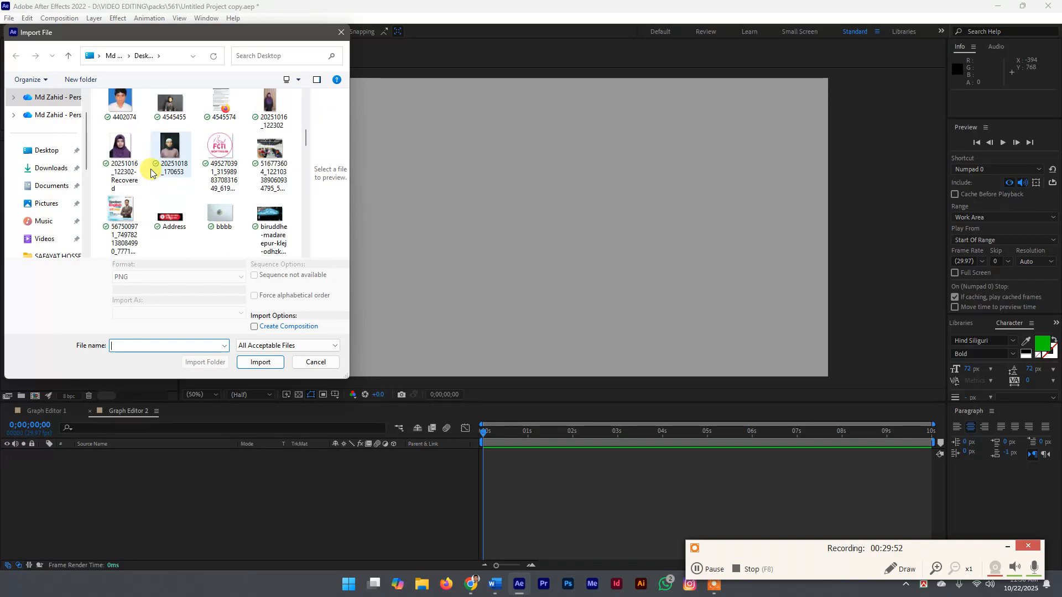
pyautogui.scroll(-3, 151, 173)
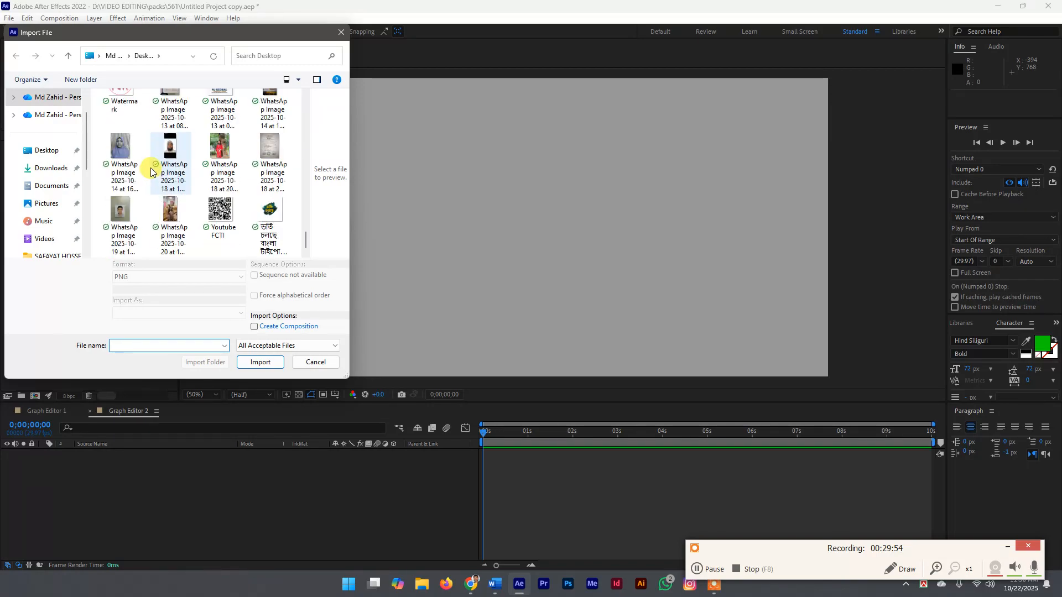
pyautogui.scroll(6, 151, 173)
pyautogui.scroll(1, 151, 170)
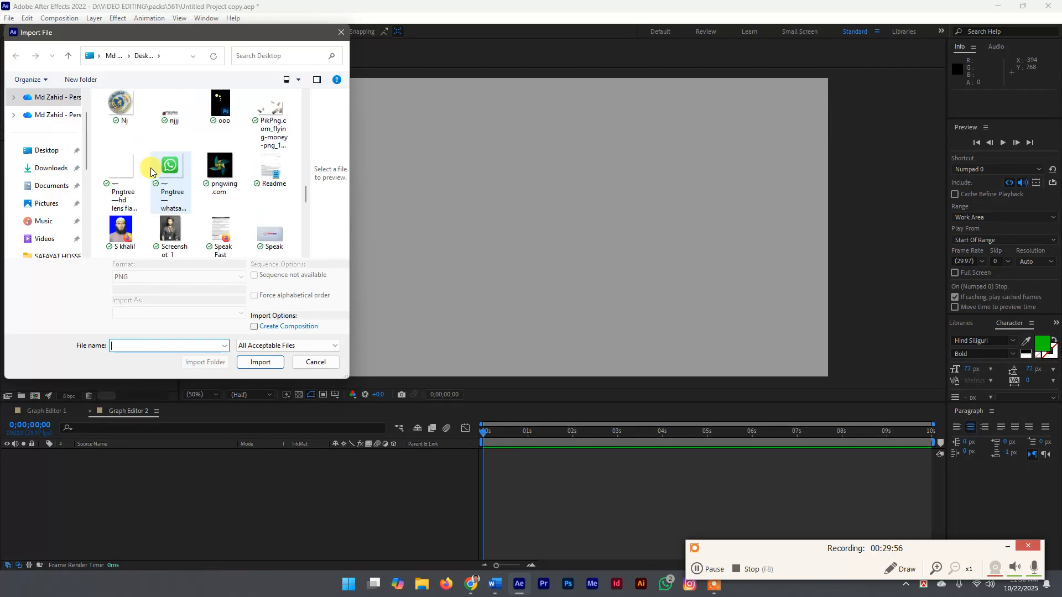
pyautogui.scroll(-5, 151, 171)
pyautogui.scroll(7, 151, 171)
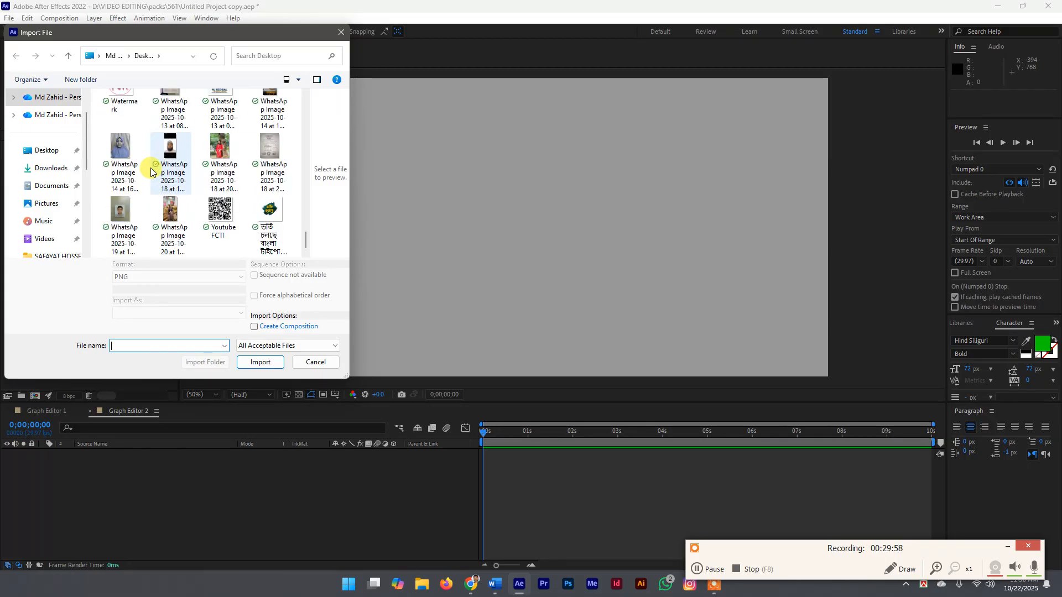
pyautogui.scroll(10, 151, 171)
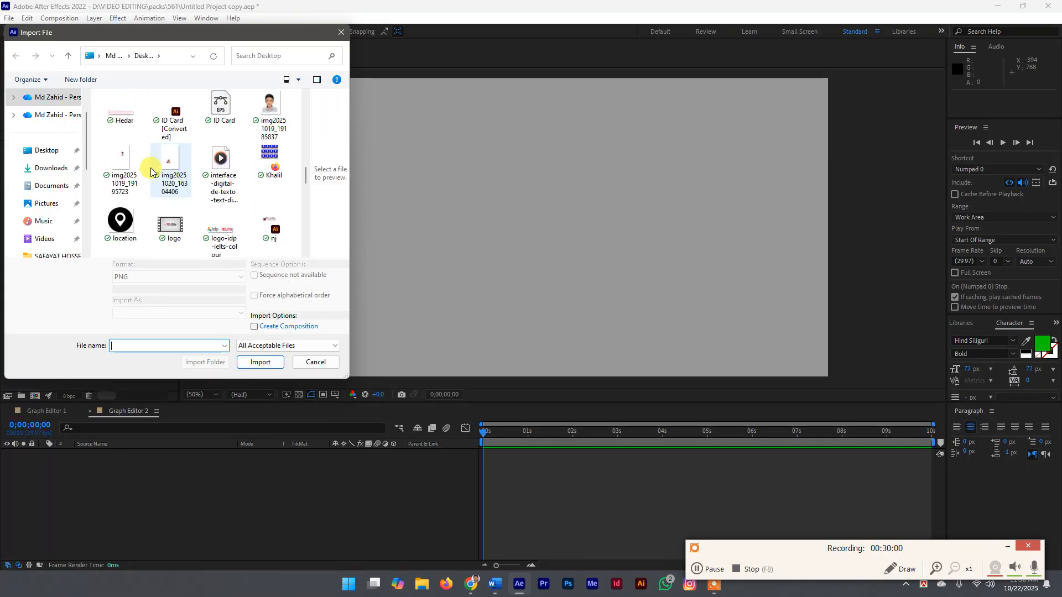
pyautogui.scroll(3, 150, 167)
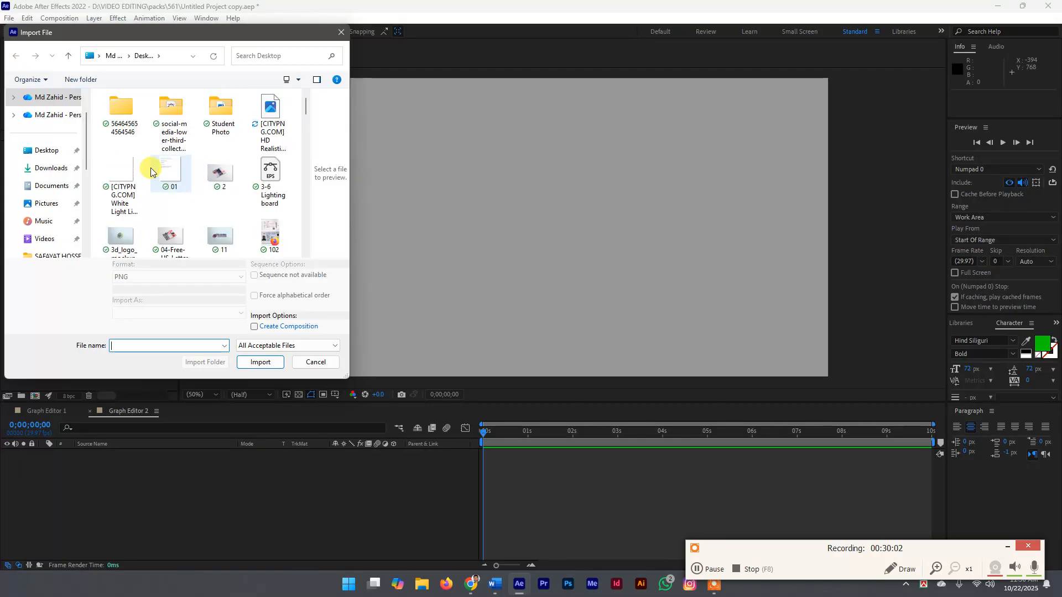
pyautogui.click(33, 168)
pyautogui.click(38, 151)
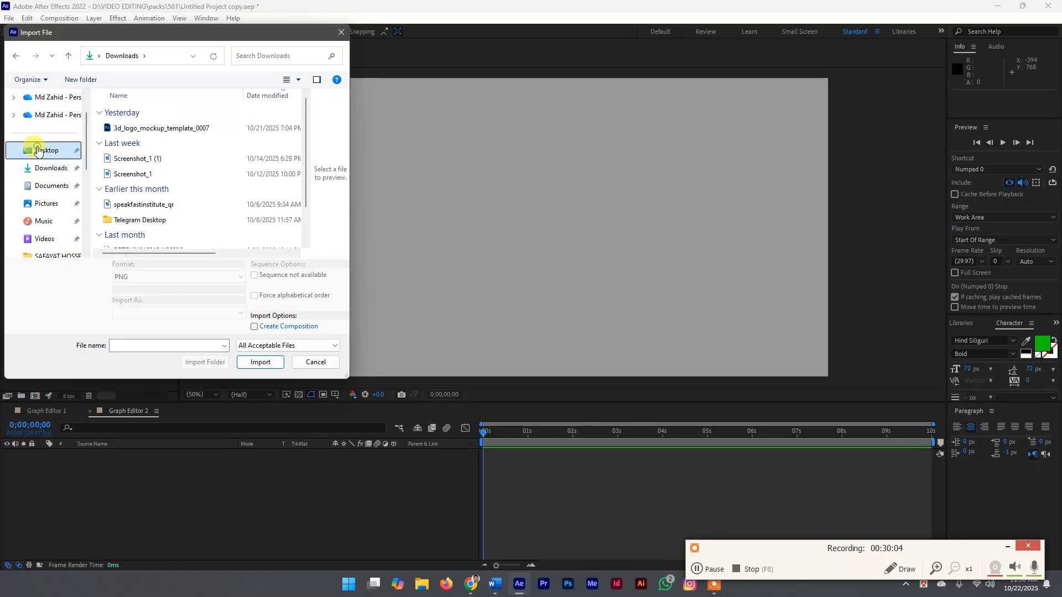
pyautogui.scroll(-3, 188, 138)
pyautogui.scroll(-15, 188, 138)
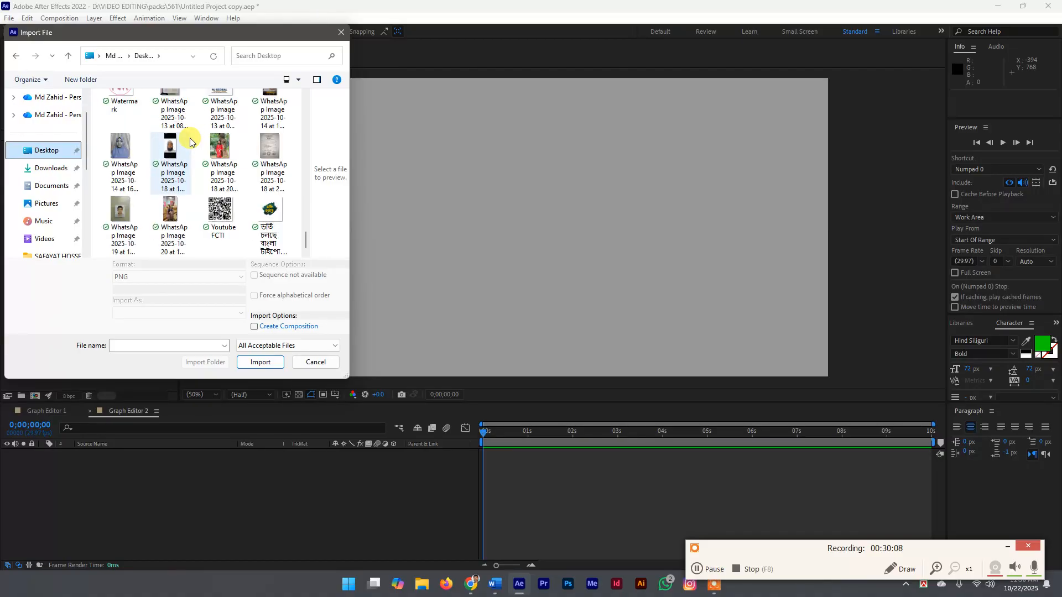
pyautogui.scroll(-1, 189, 142)
pyautogui.scroll(3, 189, 142)
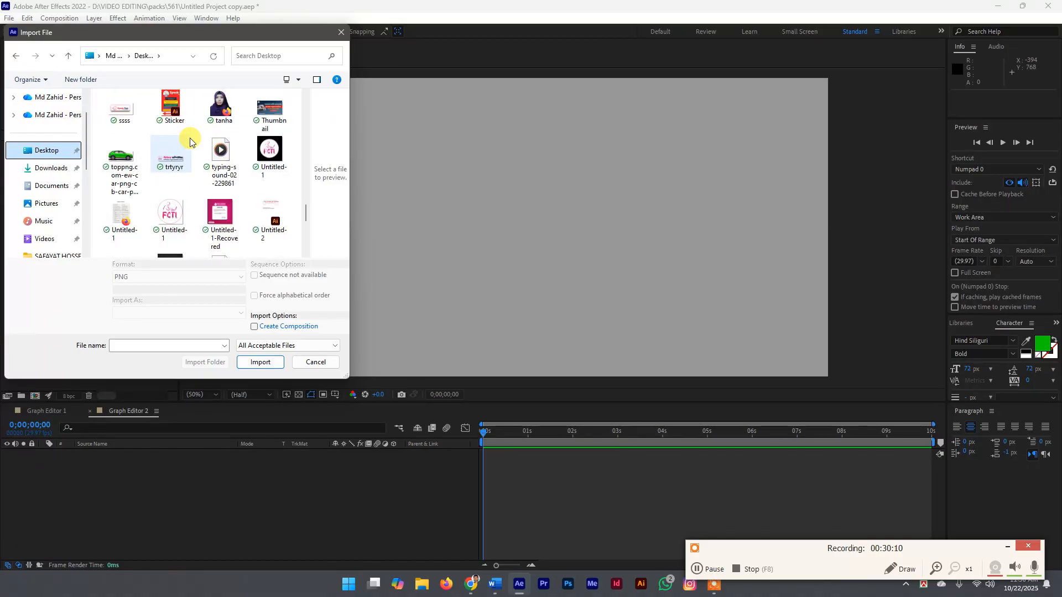
# Check Chrome's recent download history for the basketball PNG, and return to After Effects to look through the Desktop files again
pyautogui.click(469, 585)
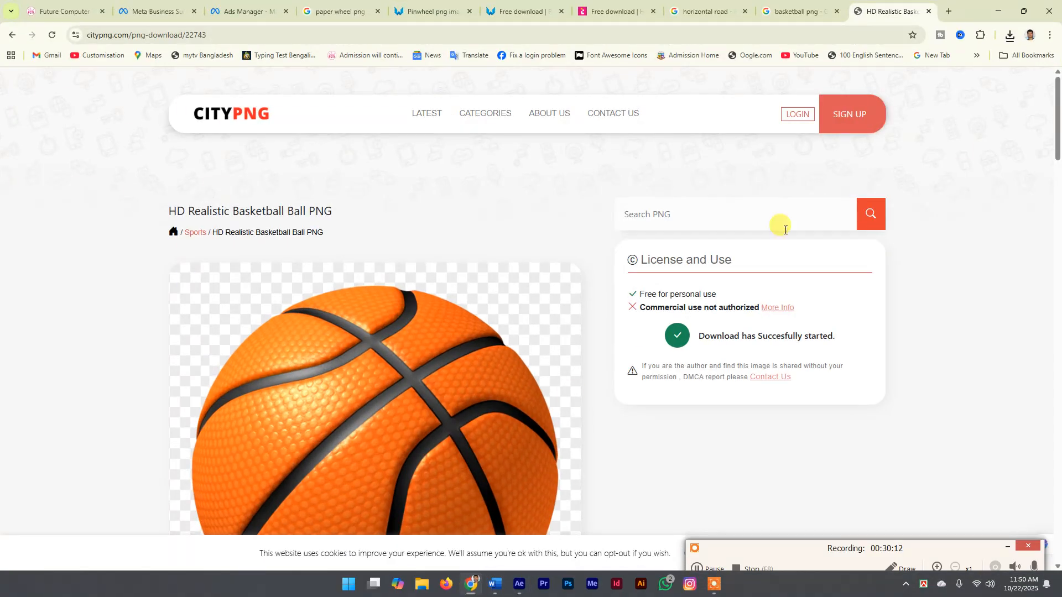
pyautogui.click(1009, 35)
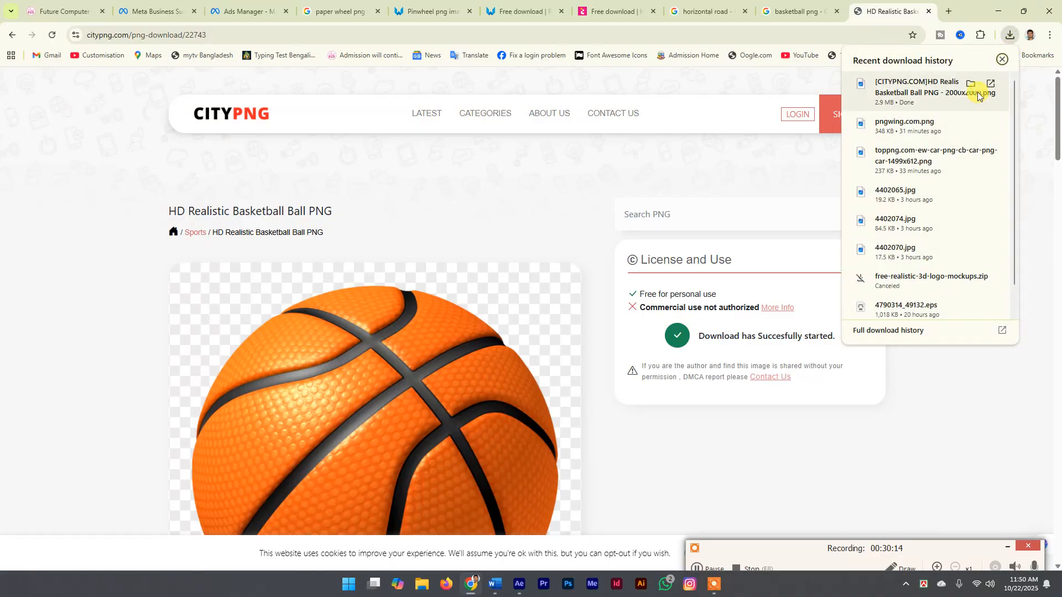
pyautogui.click(997, 11)
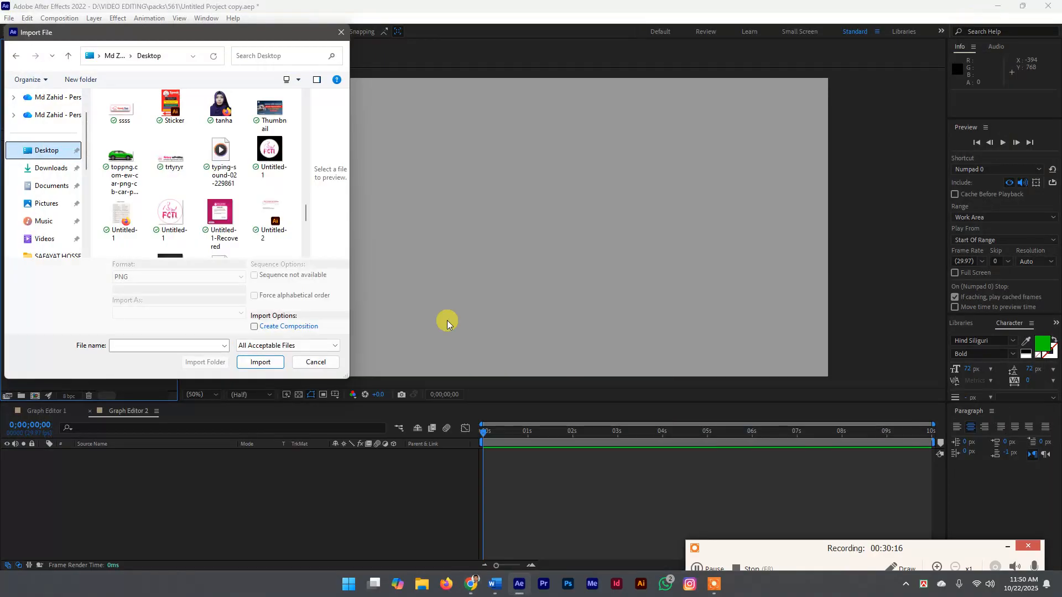
pyautogui.scroll(8, 229, 230)
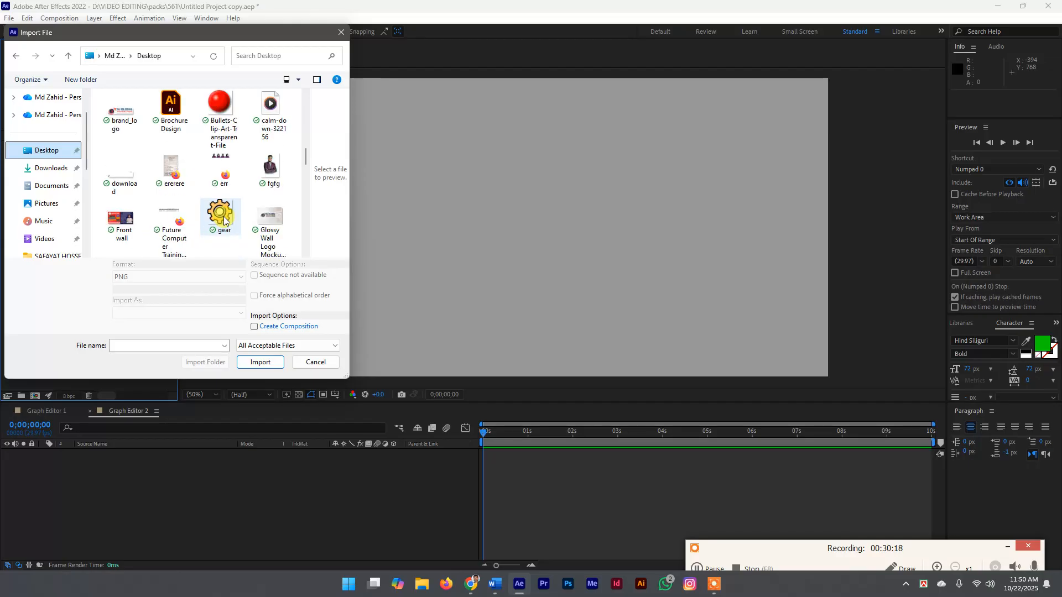
pyautogui.scroll(-8, 224, 220)
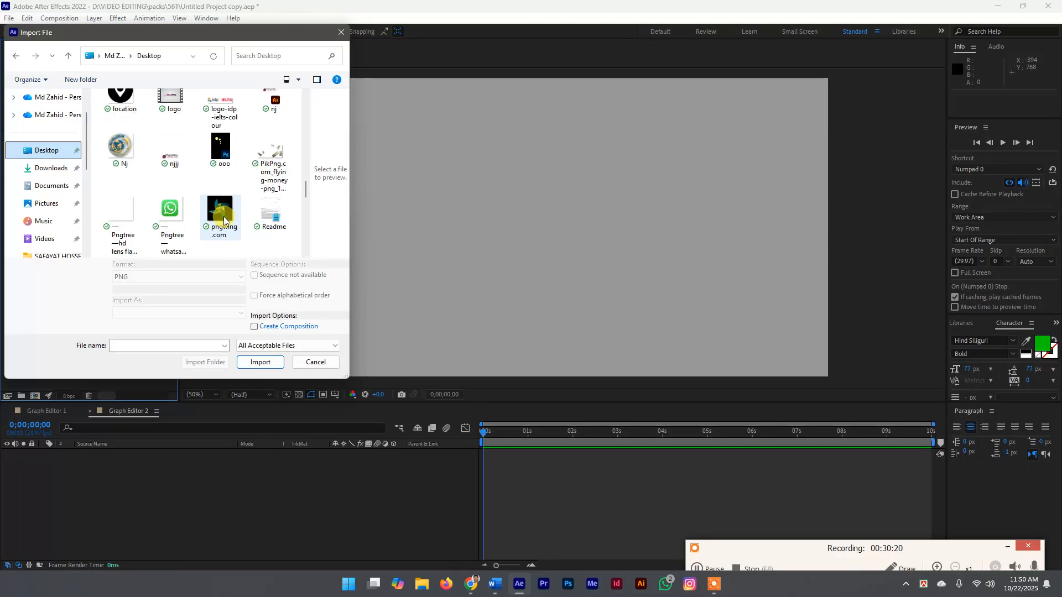
pyautogui.scroll(4, 224, 220)
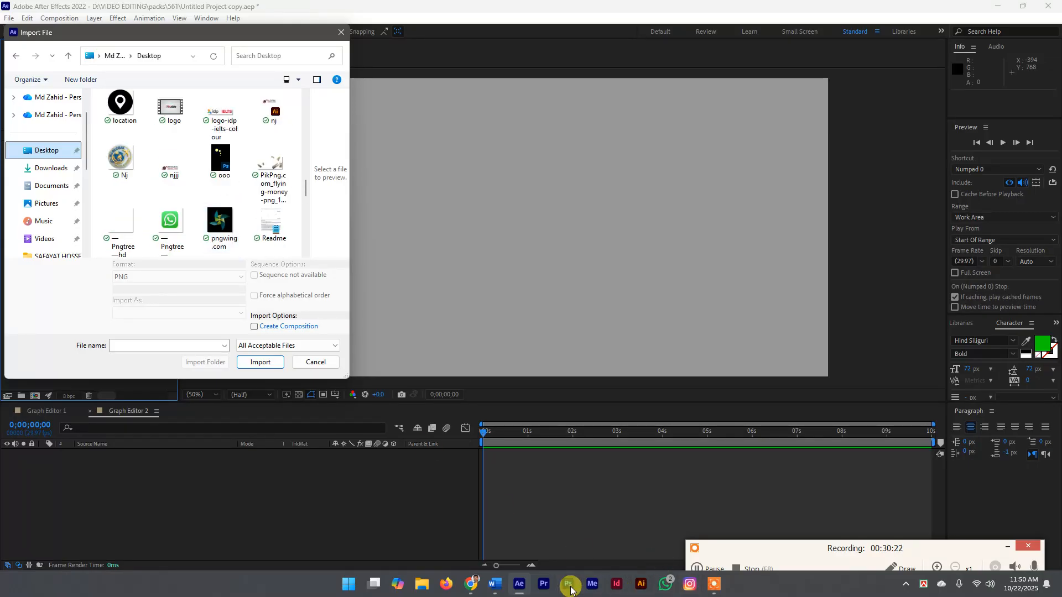
# Switch to Chrome, show the downloaded basketball PNG in its folder to locate it, and return to After Effects
pyautogui.click(473, 585)
pyautogui.click(981, 35)
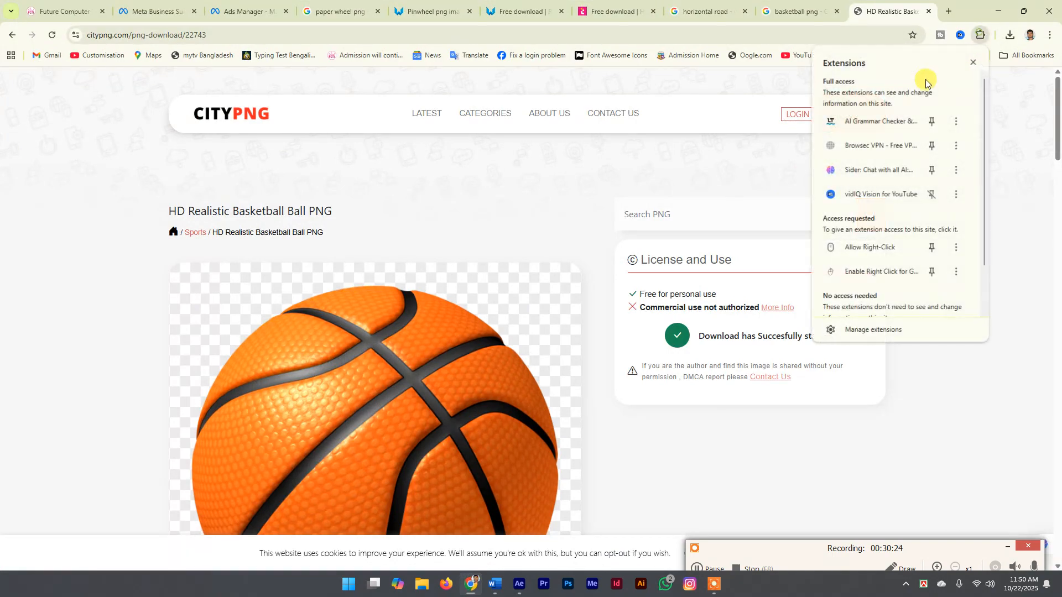
pyautogui.click(1010, 35)
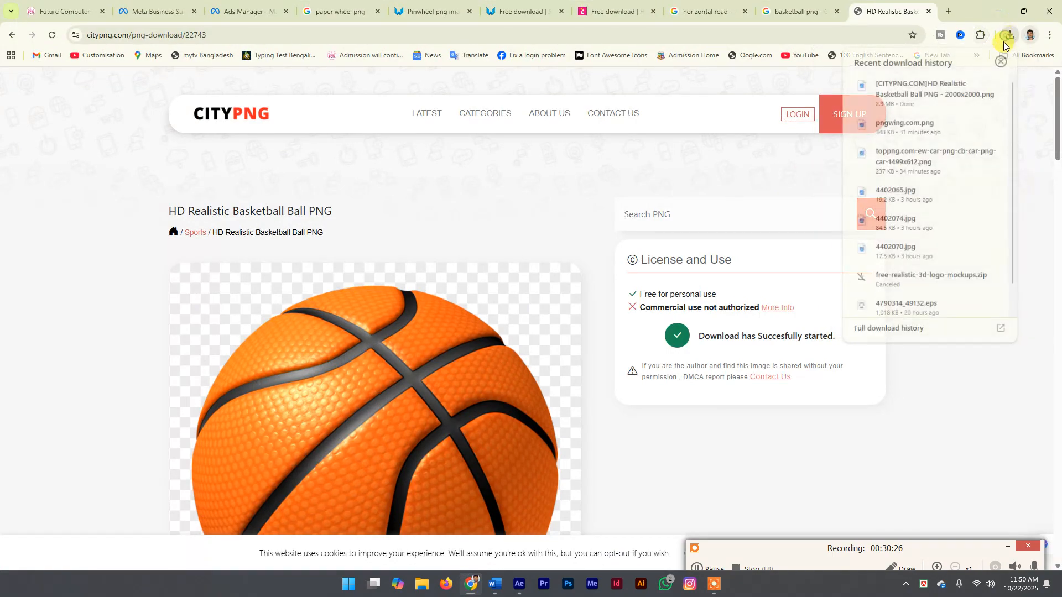
pyautogui.click(969, 84)
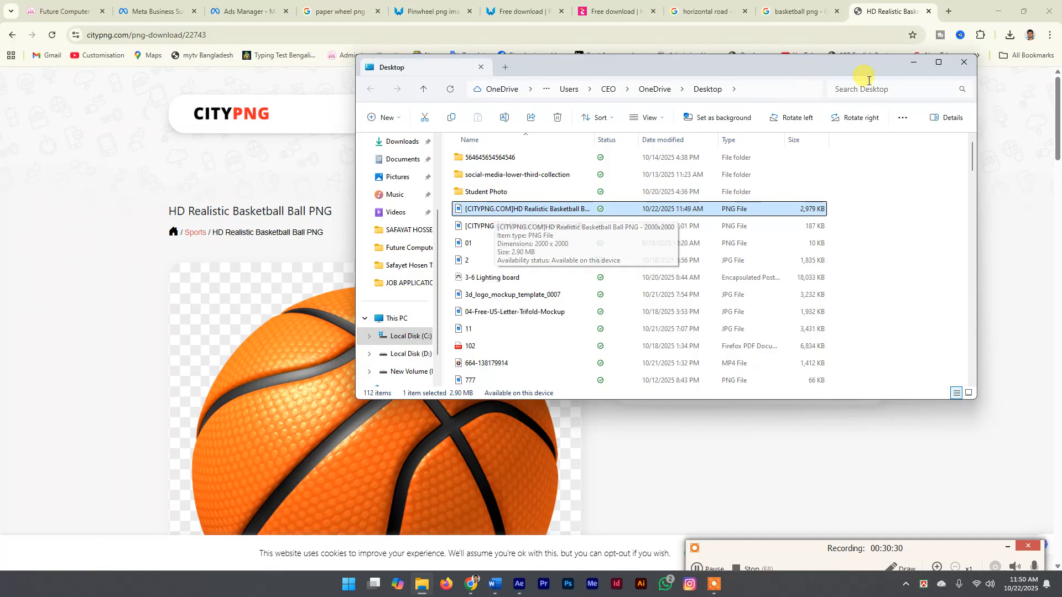
pyautogui.click(954, 62)
pyautogui.hotkey('alt', 'Tab')
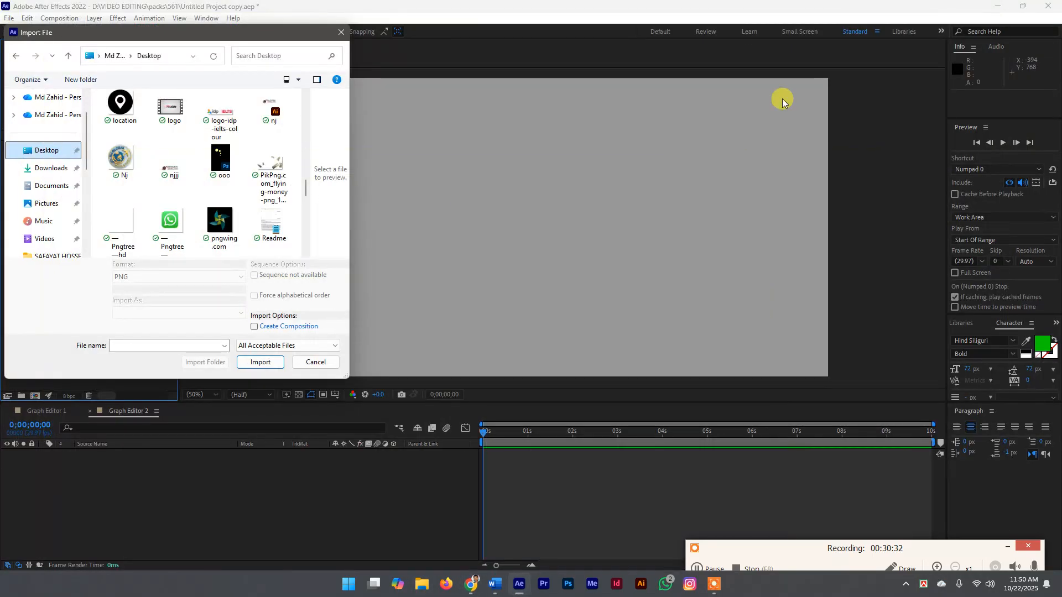
# Import the CITYPNG HD Realistic Basketball Ball PNG from the Desktop and add it as a layer to the Graph Editor 2 composition
pyautogui.scroll(2, 184, 215)
pyautogui.scroll(5, 184, 215)
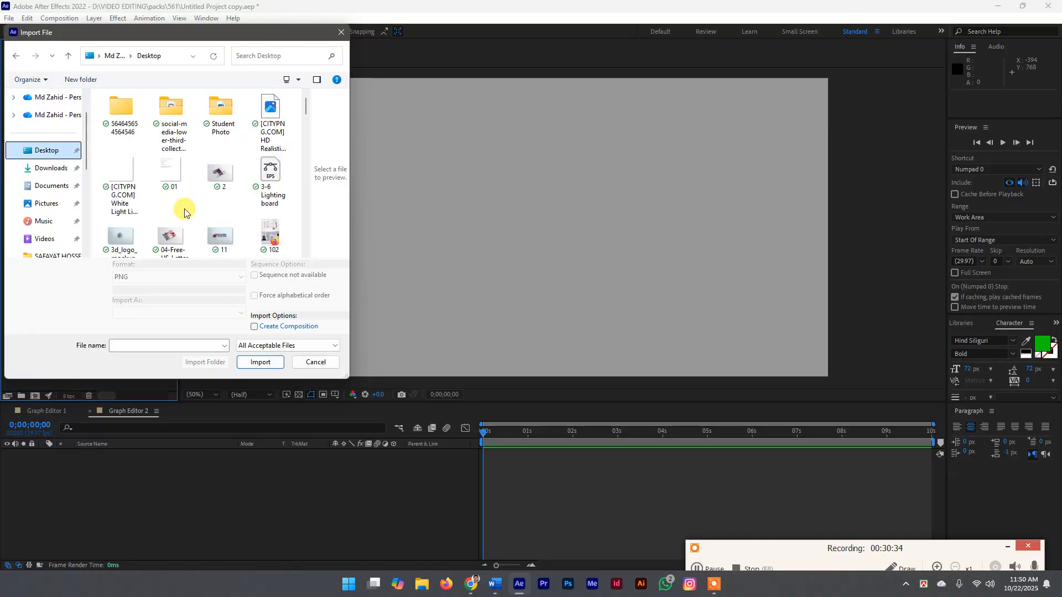
pyautogui.doubleClick(270, 110)
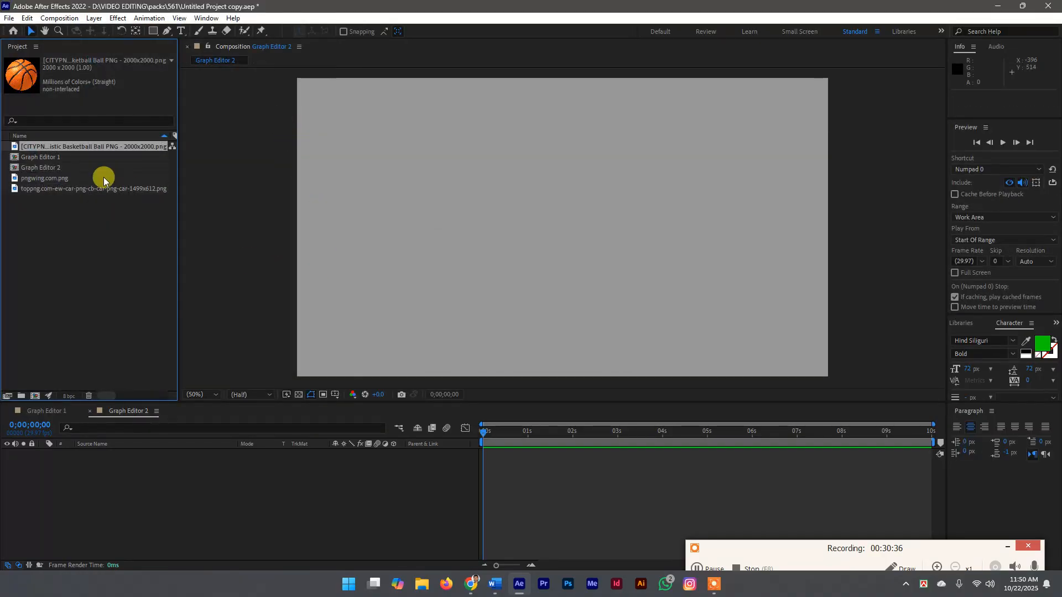
pyautogui.moveTo(53, 148); pyautogui.dragTo(59, 467)
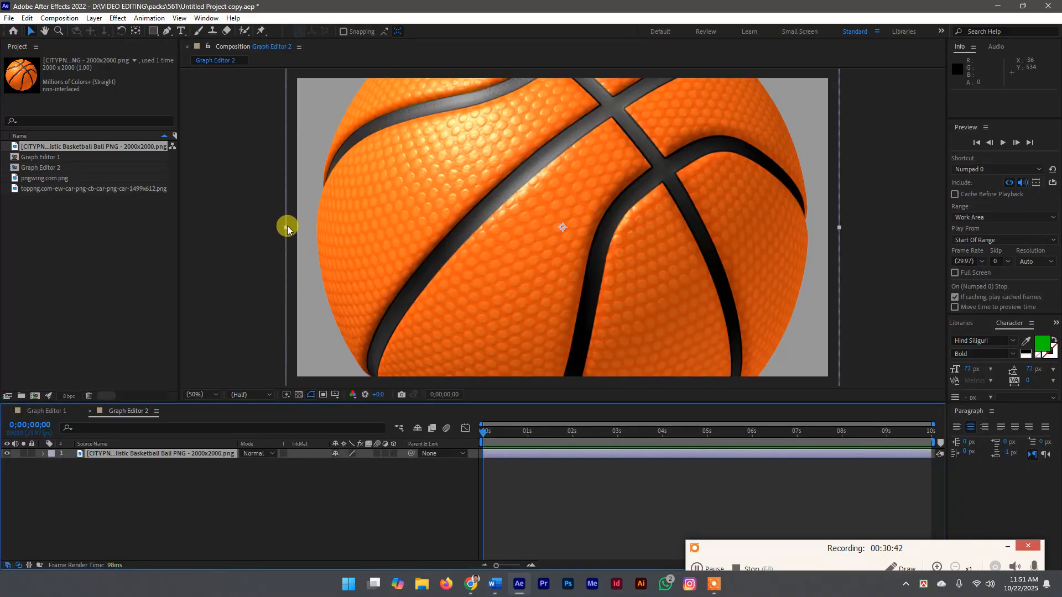
# Scale the basketball down proportionally to about 26% and move it to about 876, 564 in the composition
pyautogui.moveTo(287, 227); pyautogui.dragTo(505, 240)
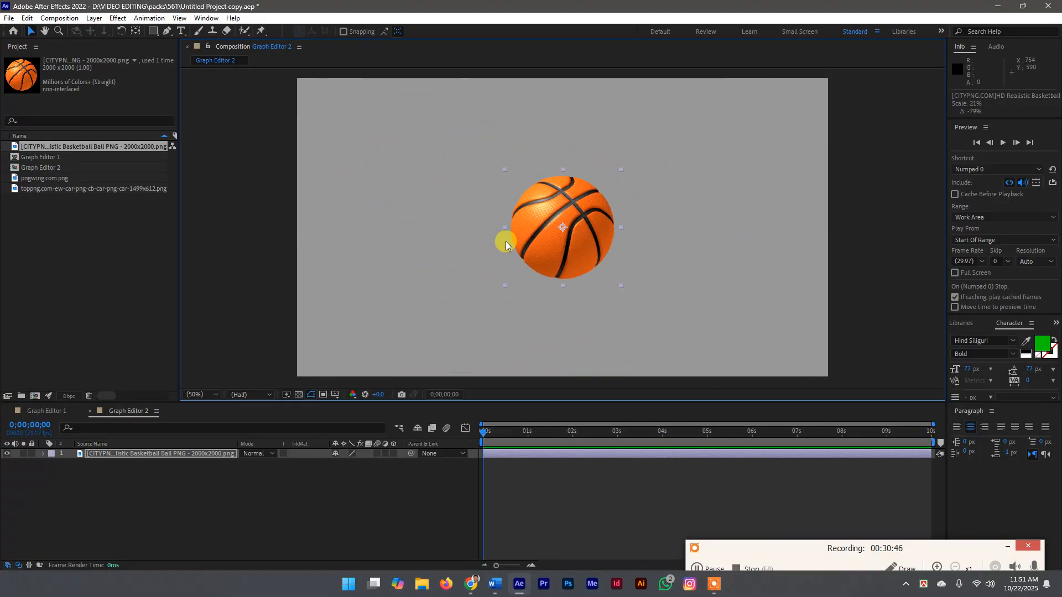
pyautogui.moveTo(570, 247); pyautogui.dragTo(548, 254)
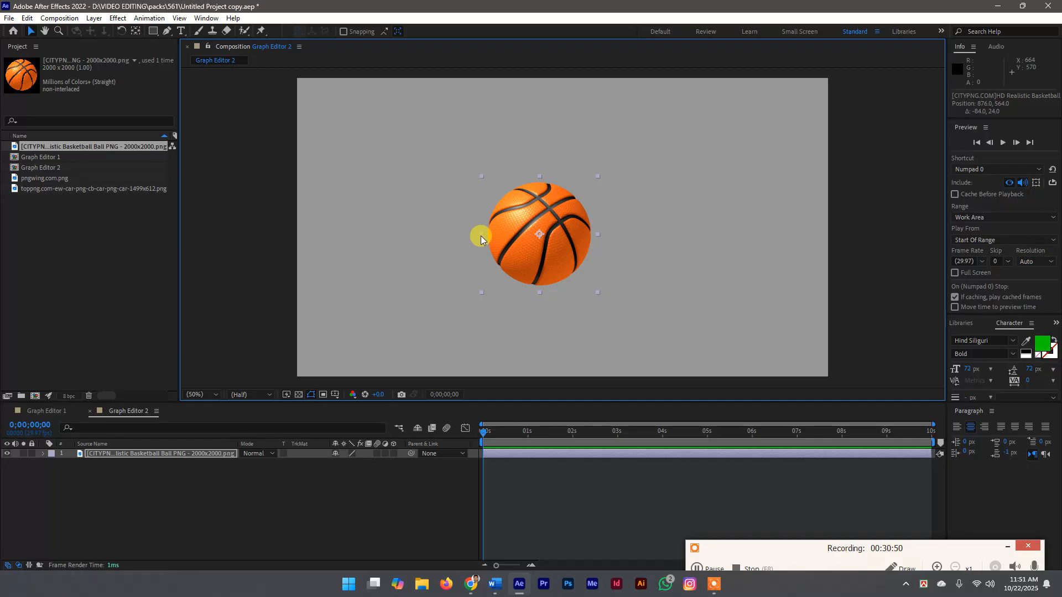
pyautogui.moveTo(480, 235); pyautogui.dragTo(466, 243)
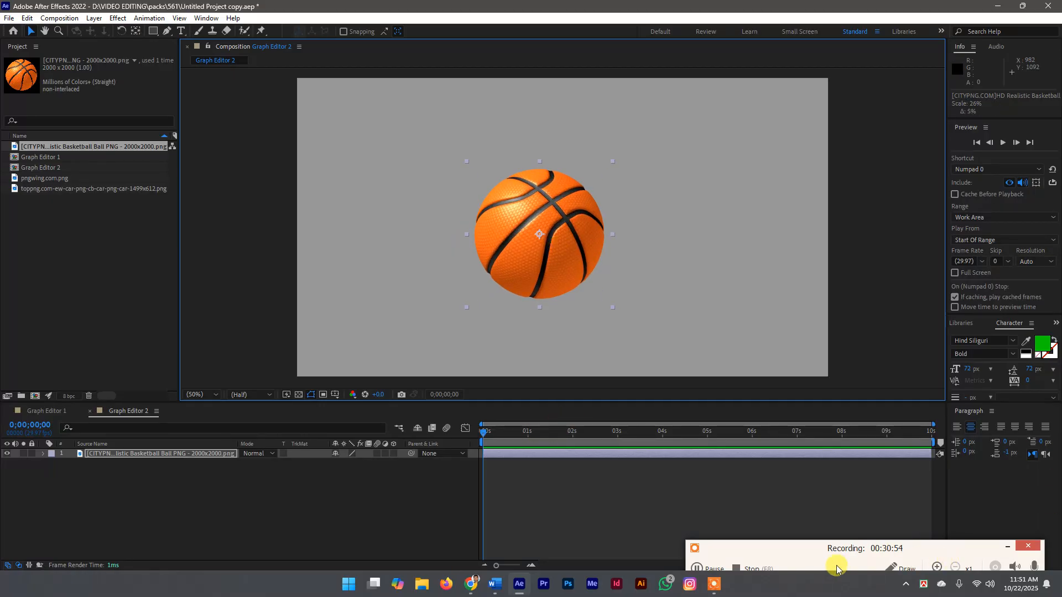
pyautogui.click(1007, 547)
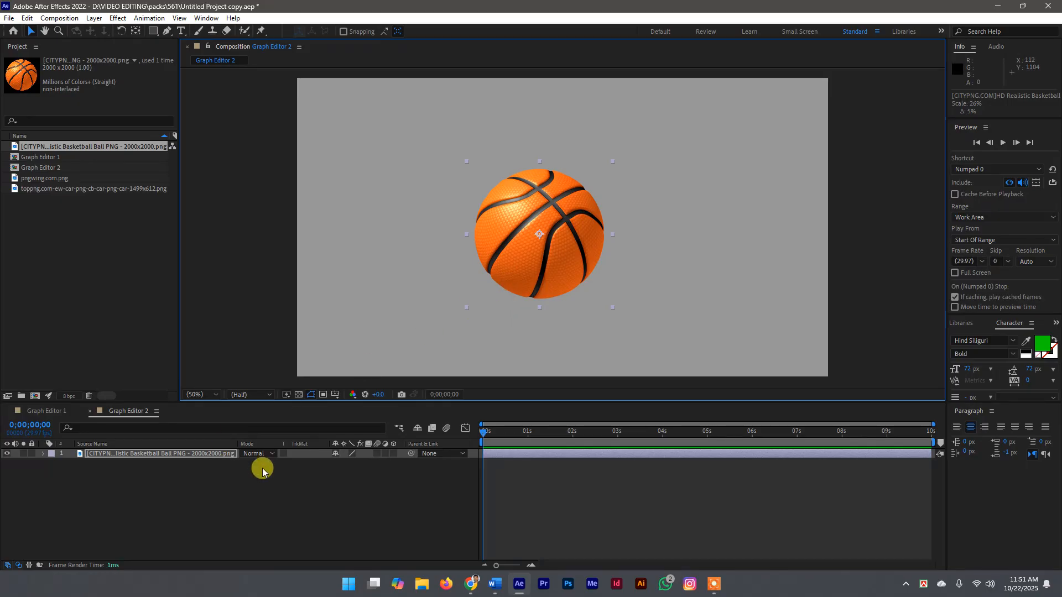
# Show the basketball layer's Scale property, enable keyframing at 0;00;00;00 and set the scale to 0%
pyautogui.click(75, 454)
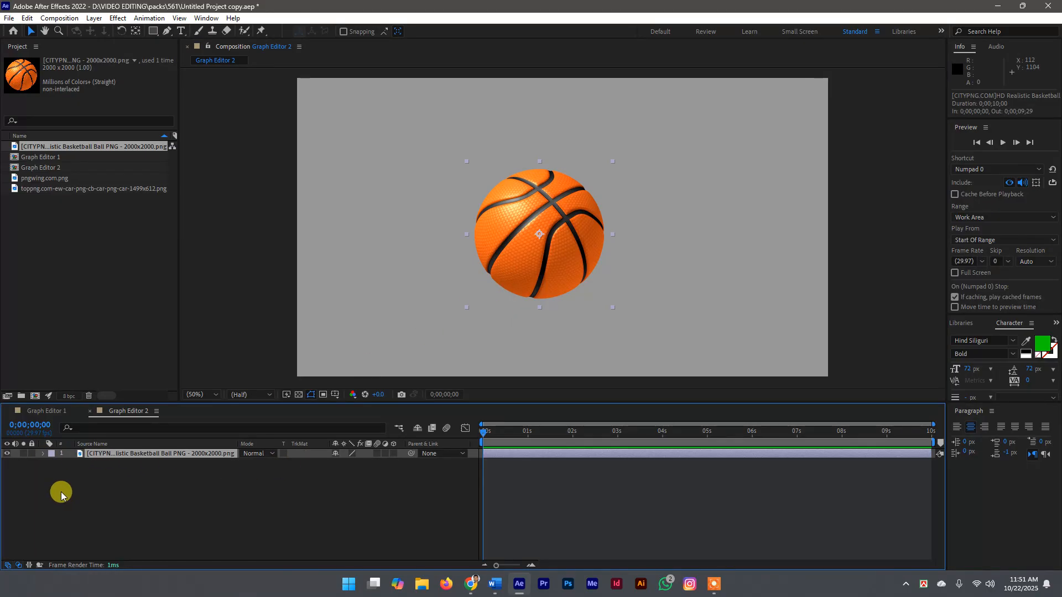
pyautogui.press('s')
pyautogui.click(85, 463)
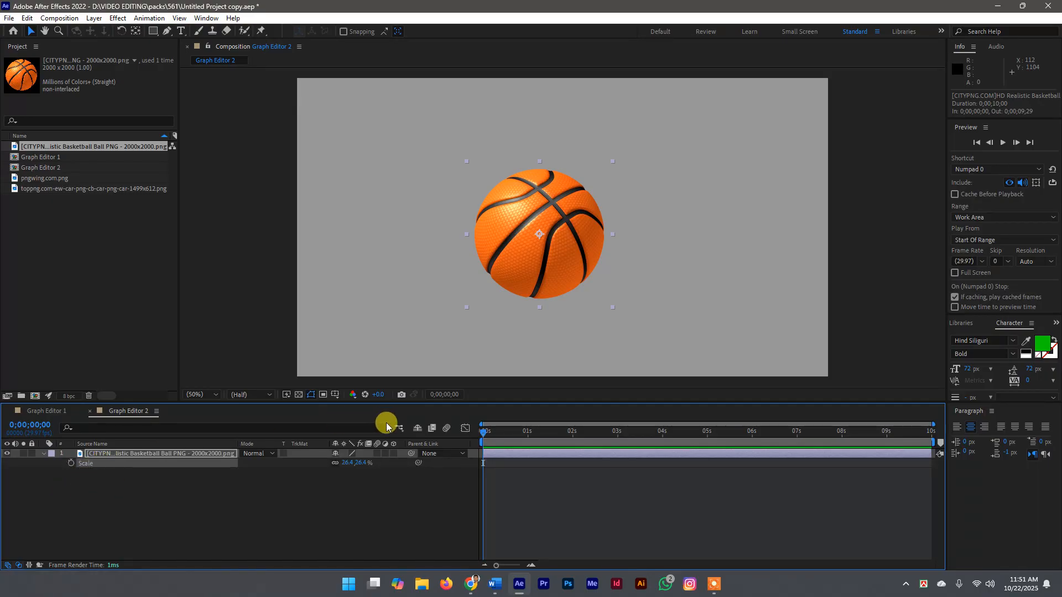
pyautogui.click(69, 464)
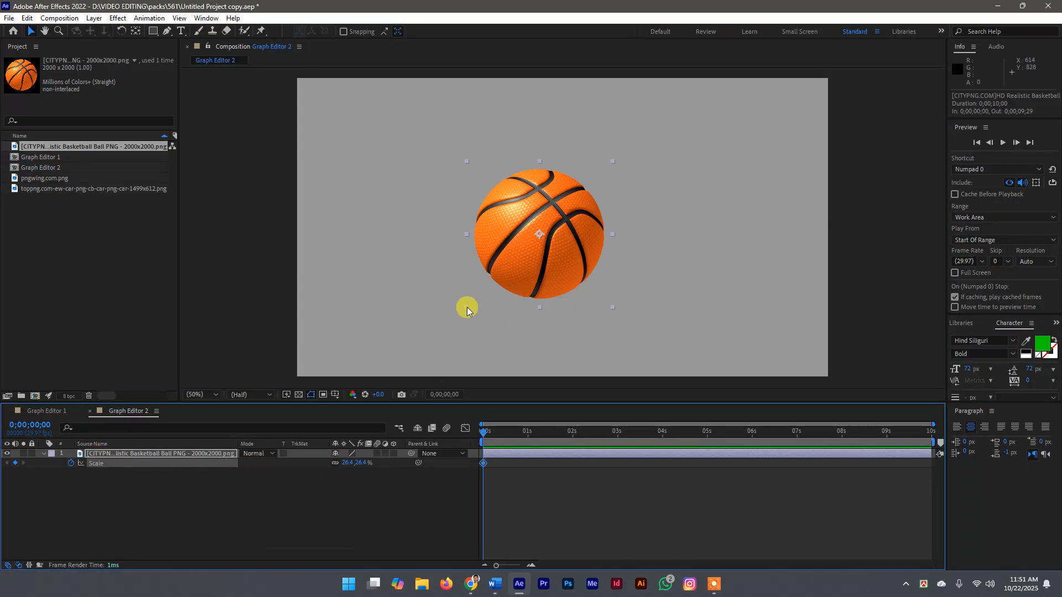
pyautogui.click(347, 463)
pyautogui.write('0')
pyautogui.press('Return')
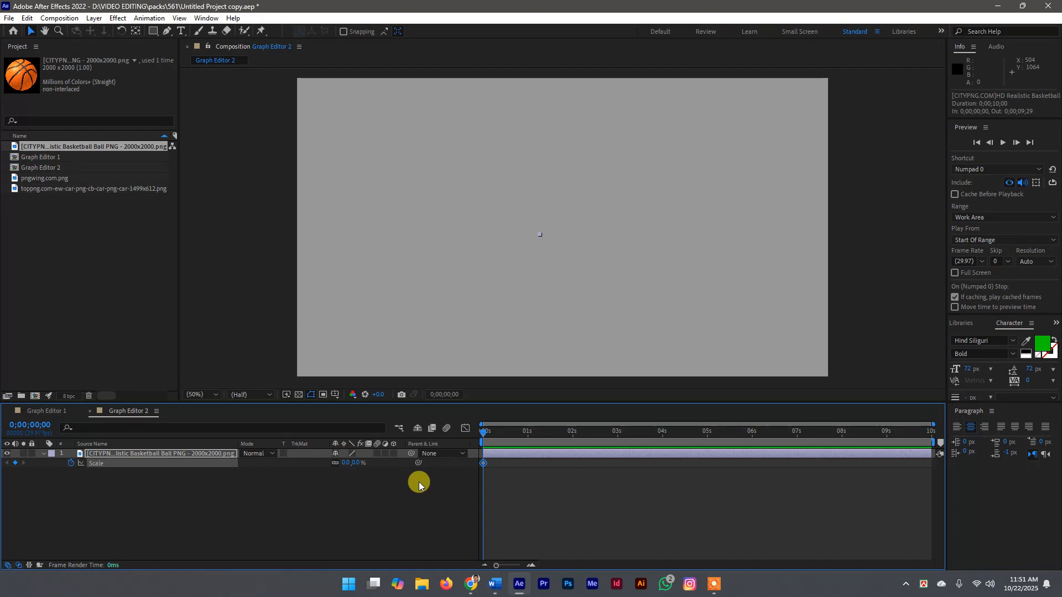
# Add a second Scale keyframe of about 28% at 0;00;01;29 and preview the animation from the start
pyautogui.click(572, 434)
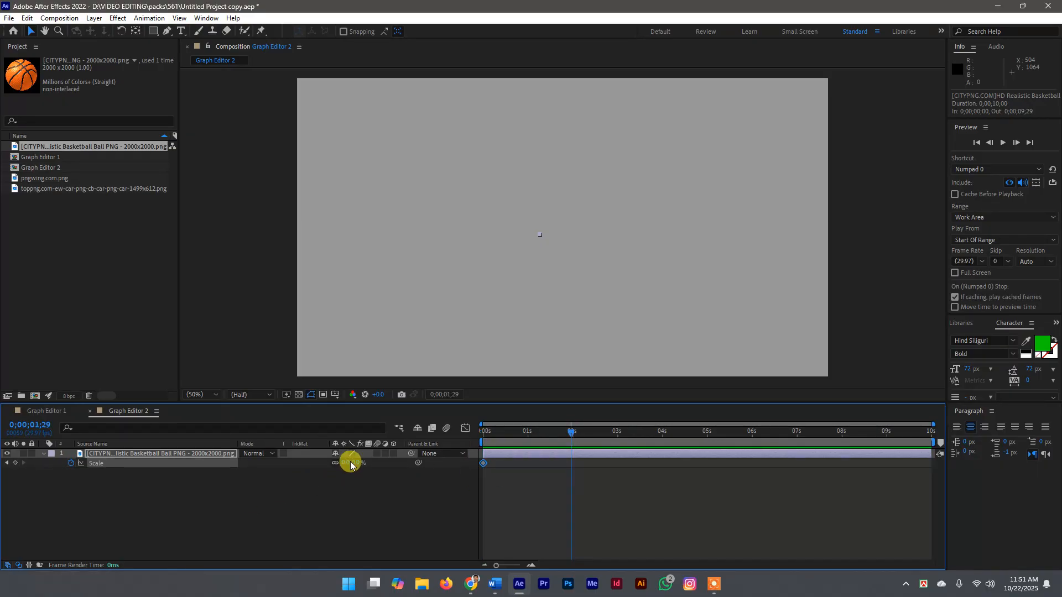
pyautogui.moveTo(347, 465); pyautogui.dragTo(363, 463)
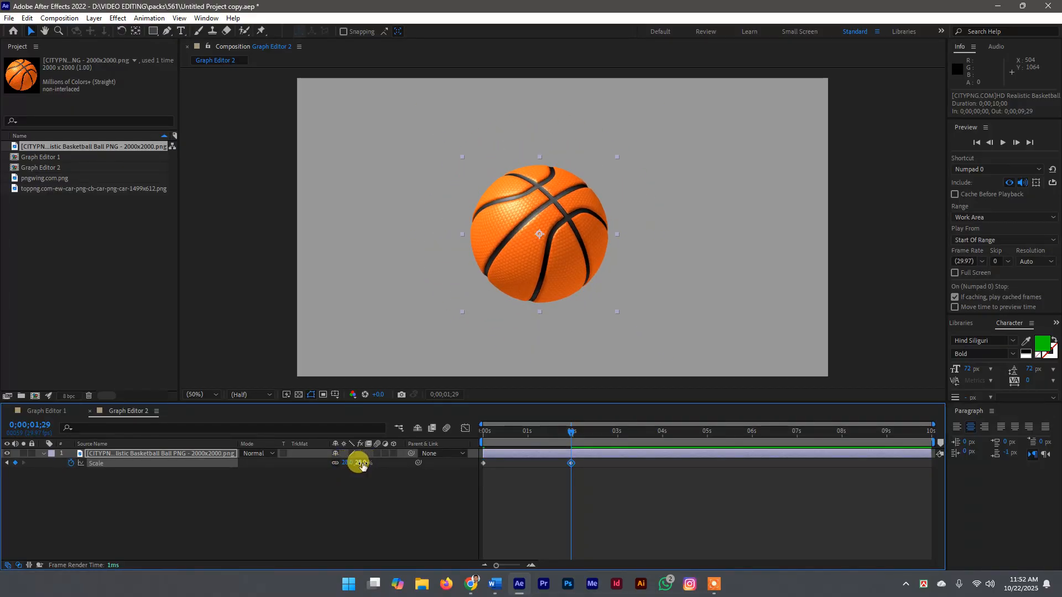
pyautogui.moveTo(571, 430); pyautogui.dragTo(362, 457)
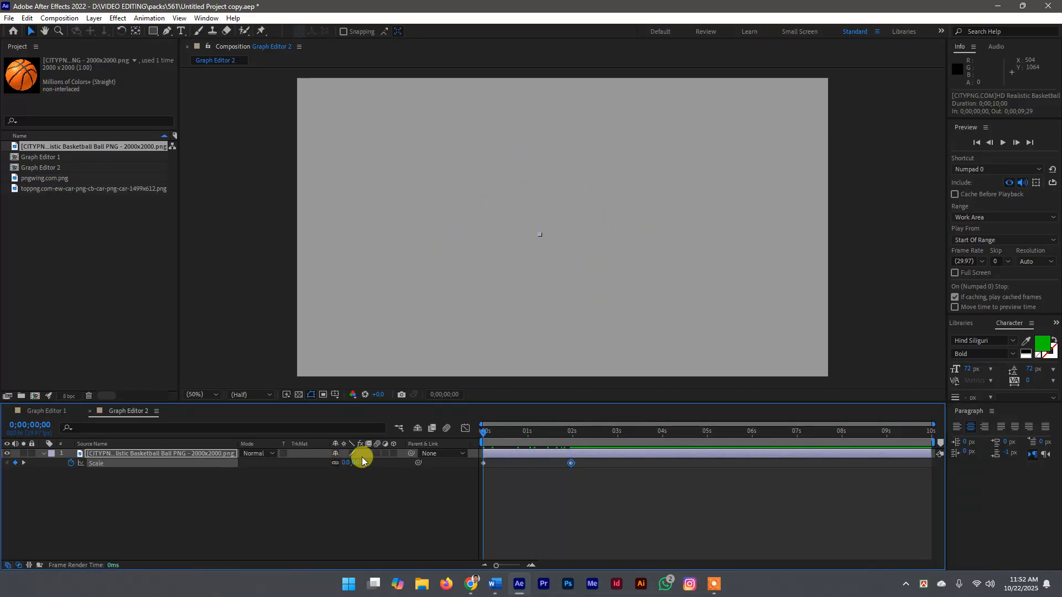
pyautogui.press('space')
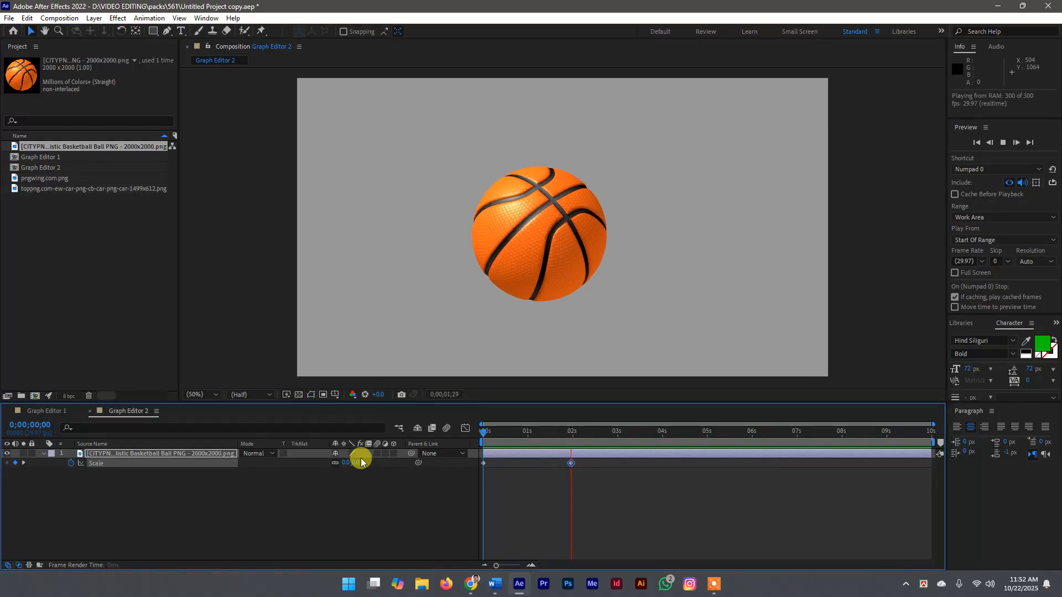
# Move the basketball's second Scale keyframe earlier to 0;00;01;15 and preview the animation from the start
pyautogui.click(612, 444)
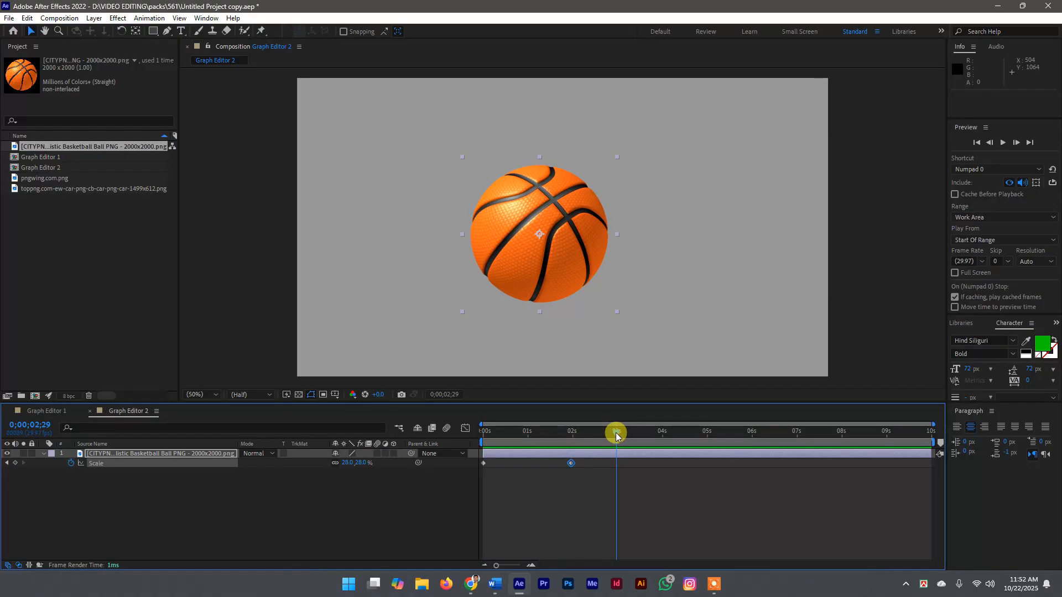
pyautogui.moveTo(616, 432); pyautogui.dragTo(479, 446)
pyautogui.click(570, 463)
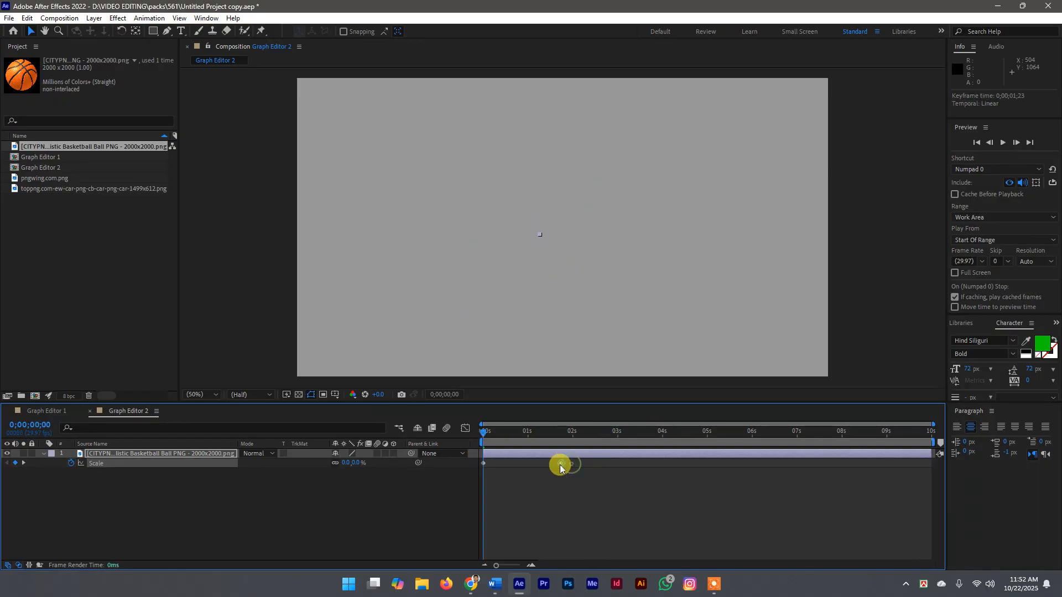
pyautogui.moveTo(560, 468); pyautogui.dragTo(550, 464)
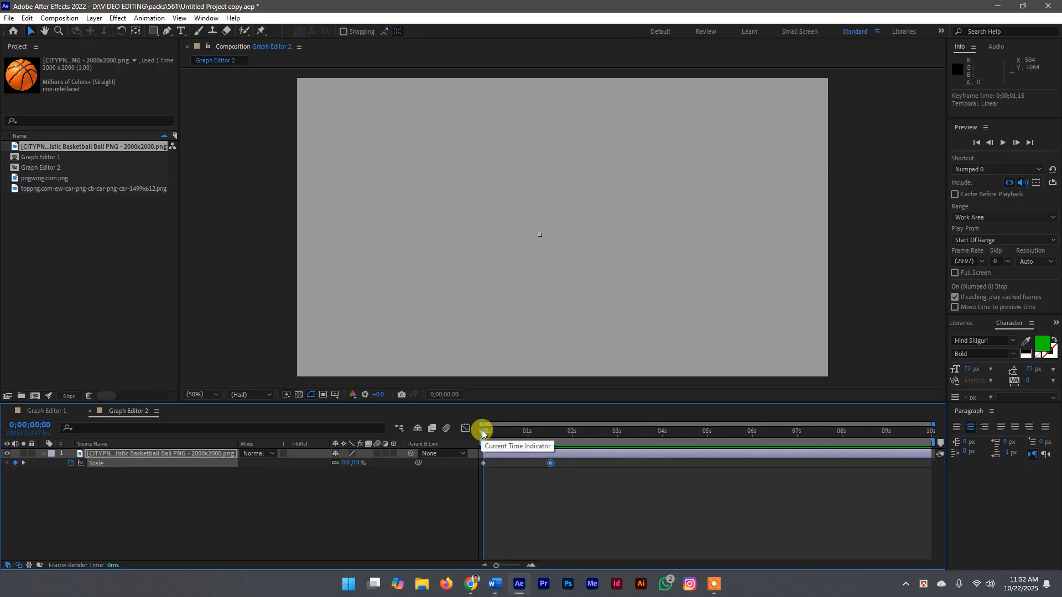
pyautogui.press('space')
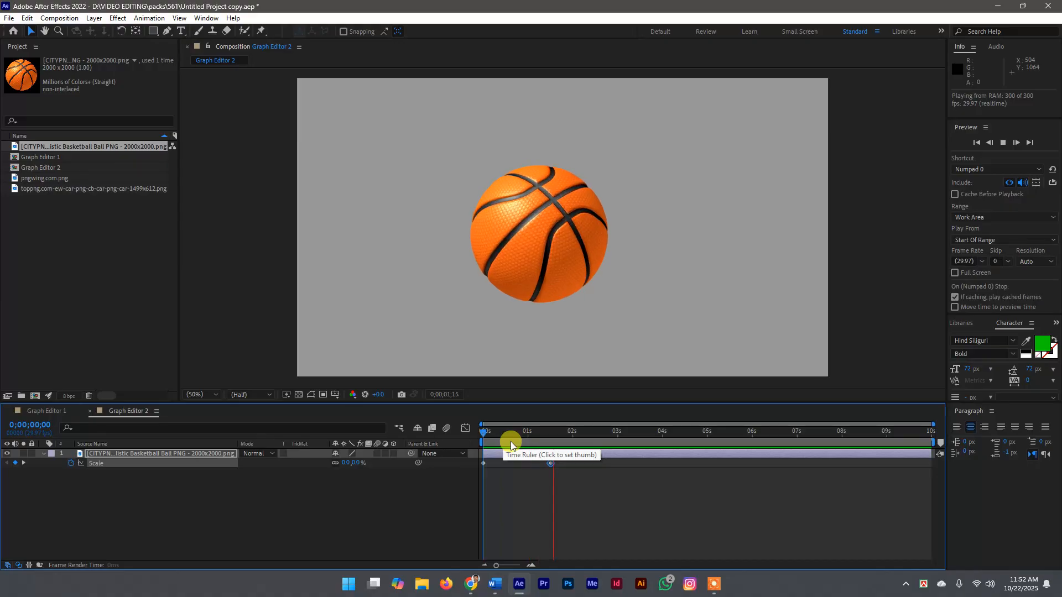
pyautogui.press('space')
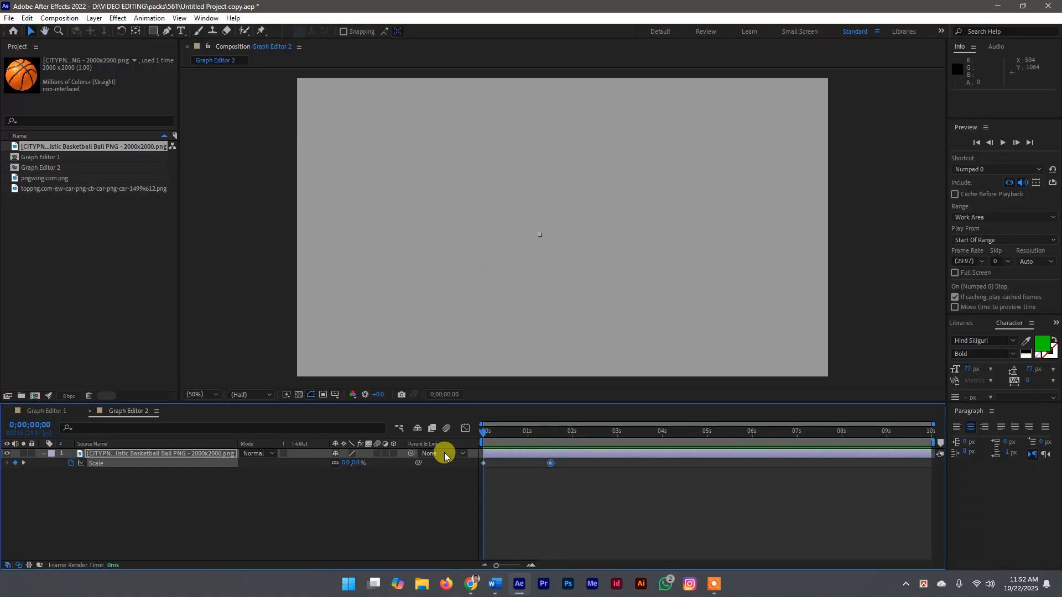
pyautogui.press('space')
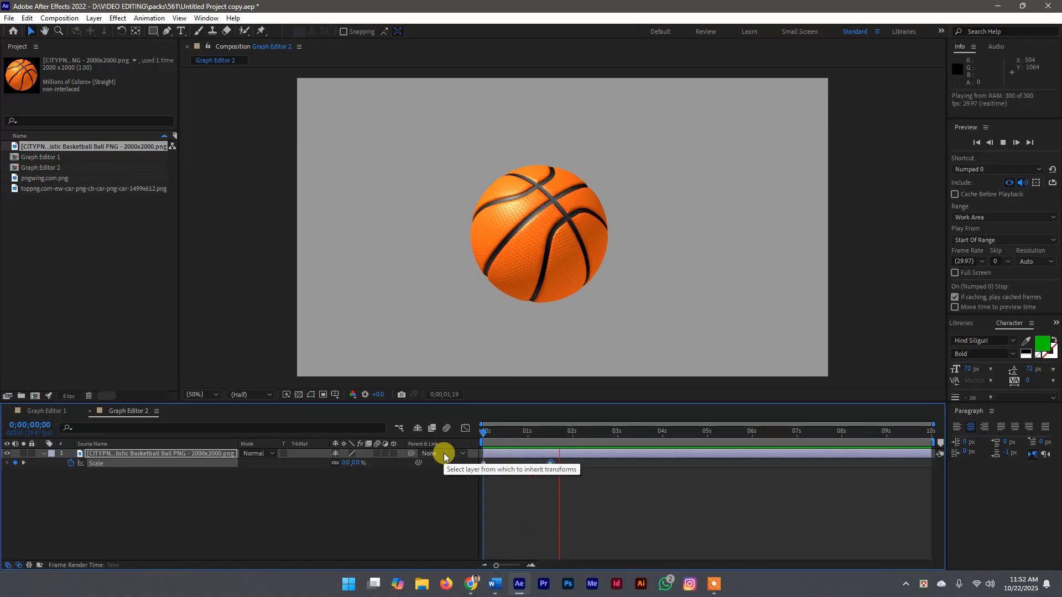
pyautogui.click(499, 444)
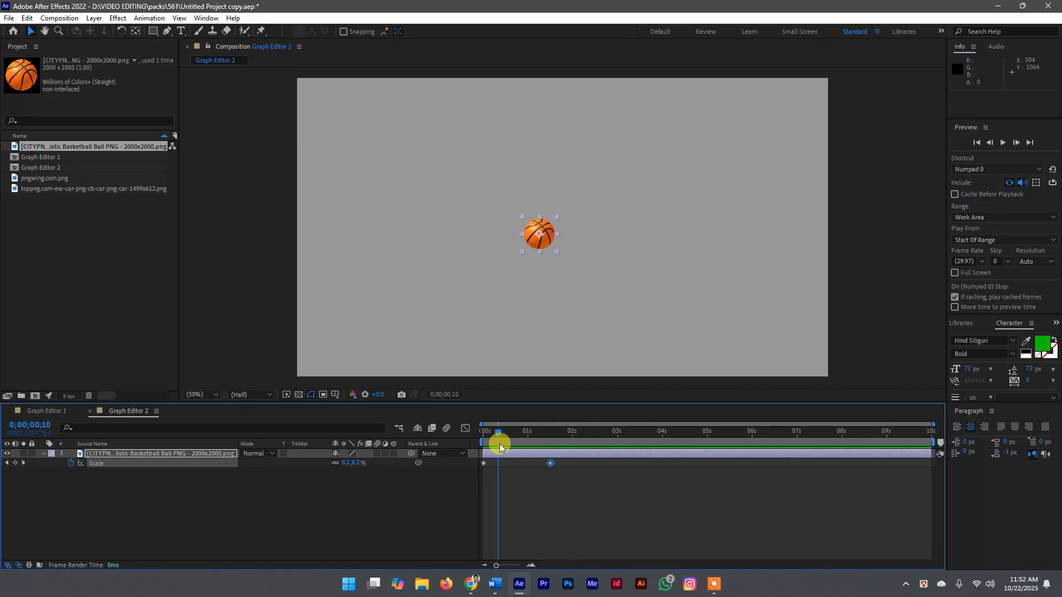
# Apply Easy Ease to both Scale keyframes of the basketball and preview the animation from the start
pyautogui.moveTo(499, 443); pyautogui.dragTo(467, 477)
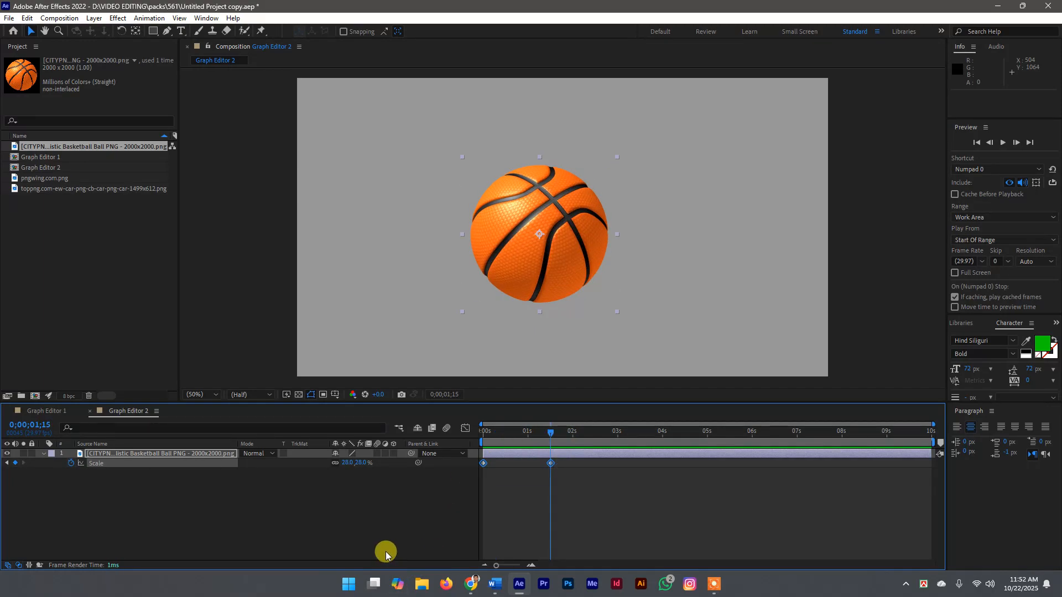
pyautogui.press('F9')
pyautogui.click(547, 437)
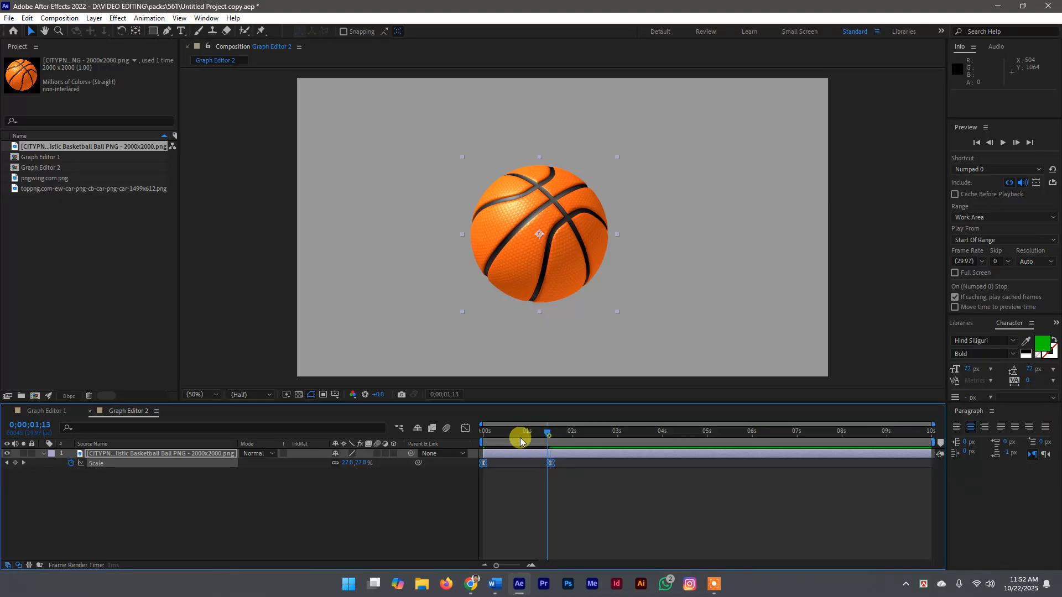
pyautogui.press('Home')
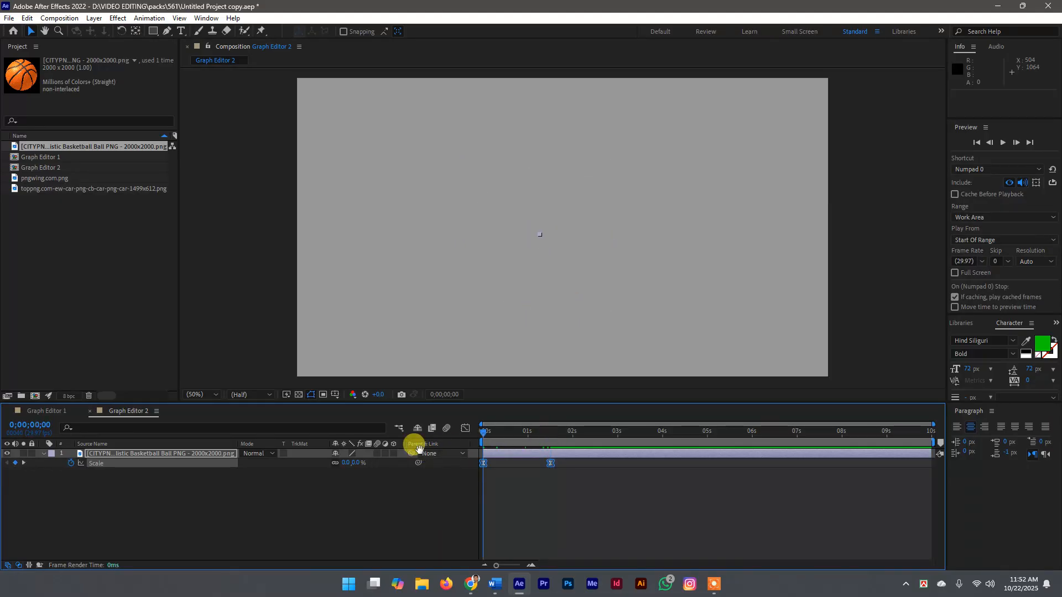
pyautogui.press('space')
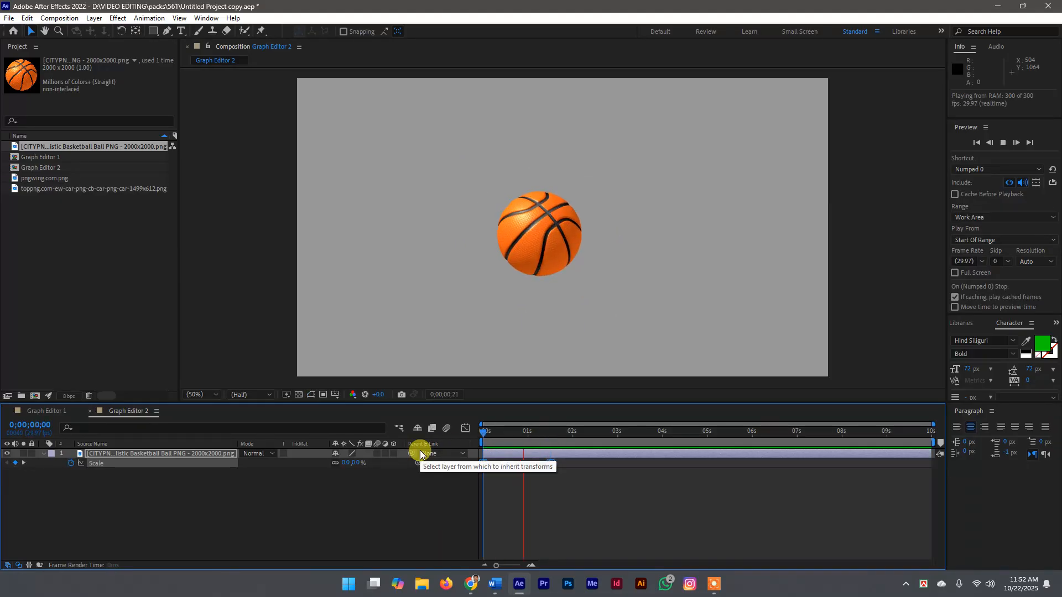
pyautogui.press('space')
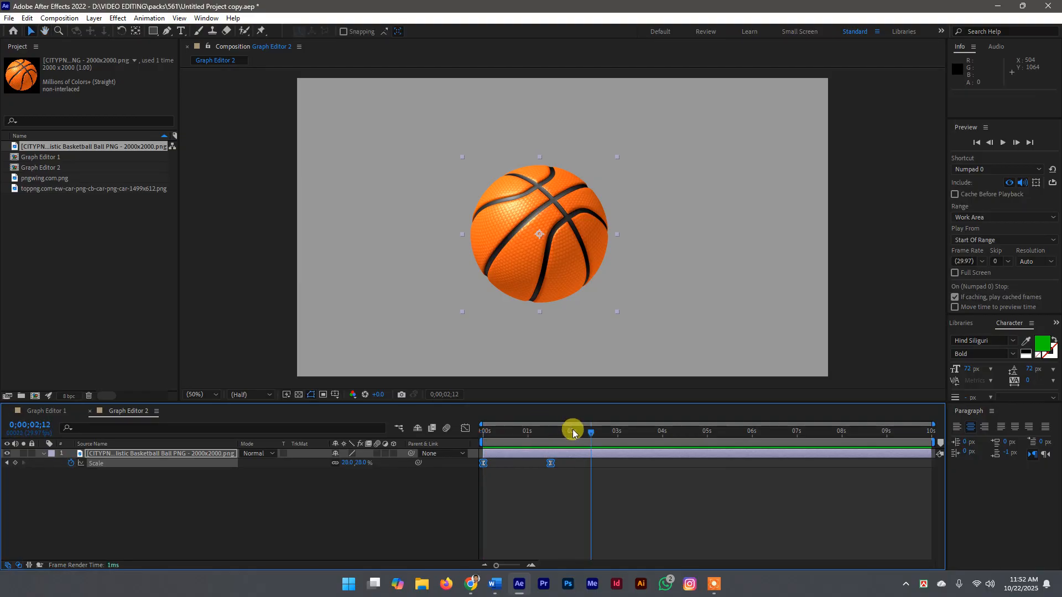
# Replay the eased basketball scale animation from the start several times to examine its motion
pyautogui.press('Home')
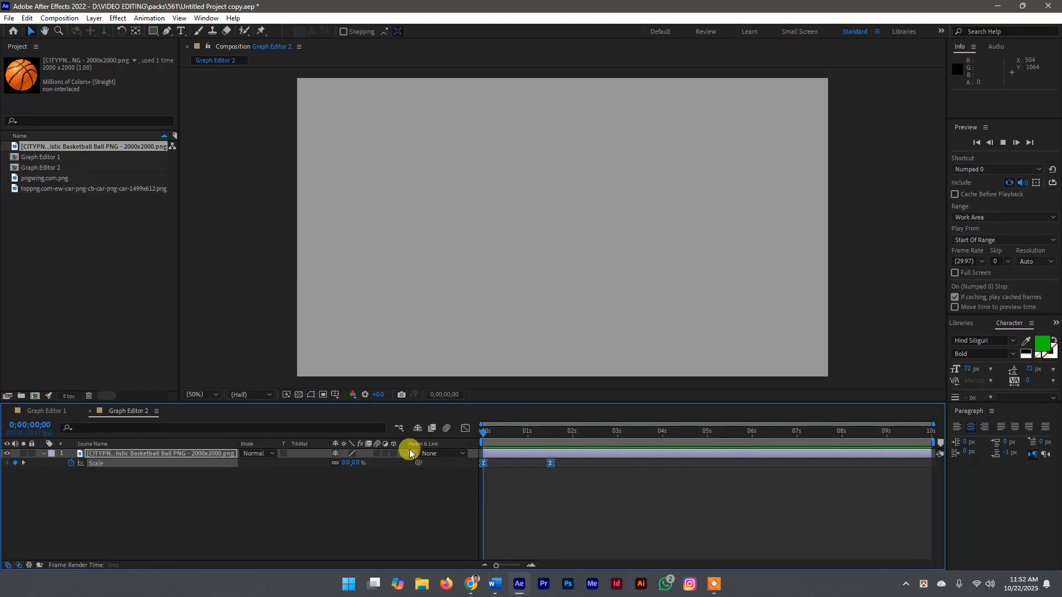
pyautogui.press('space')
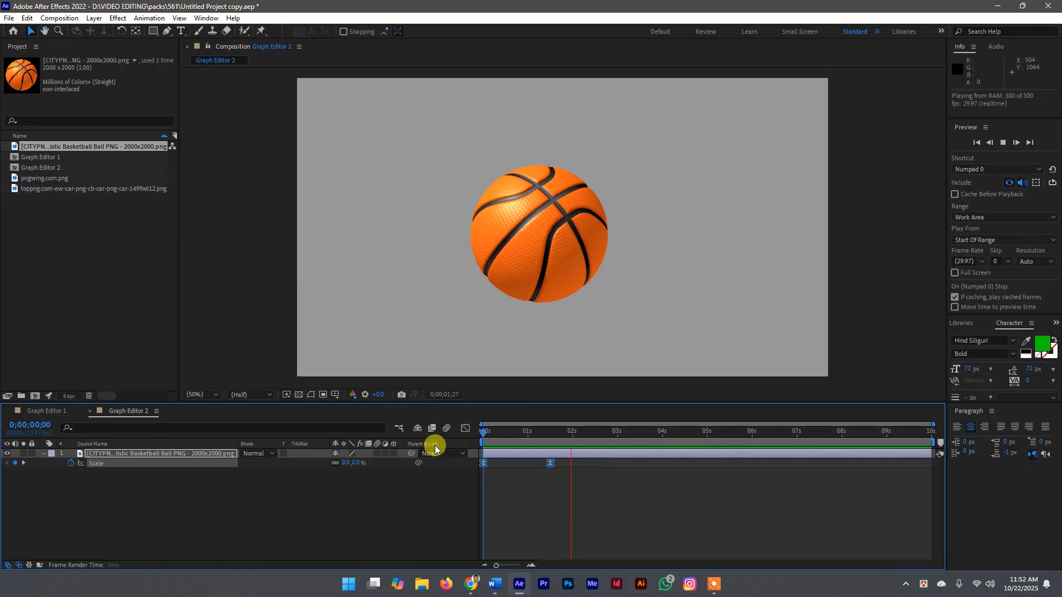
pyautogui.press('space')
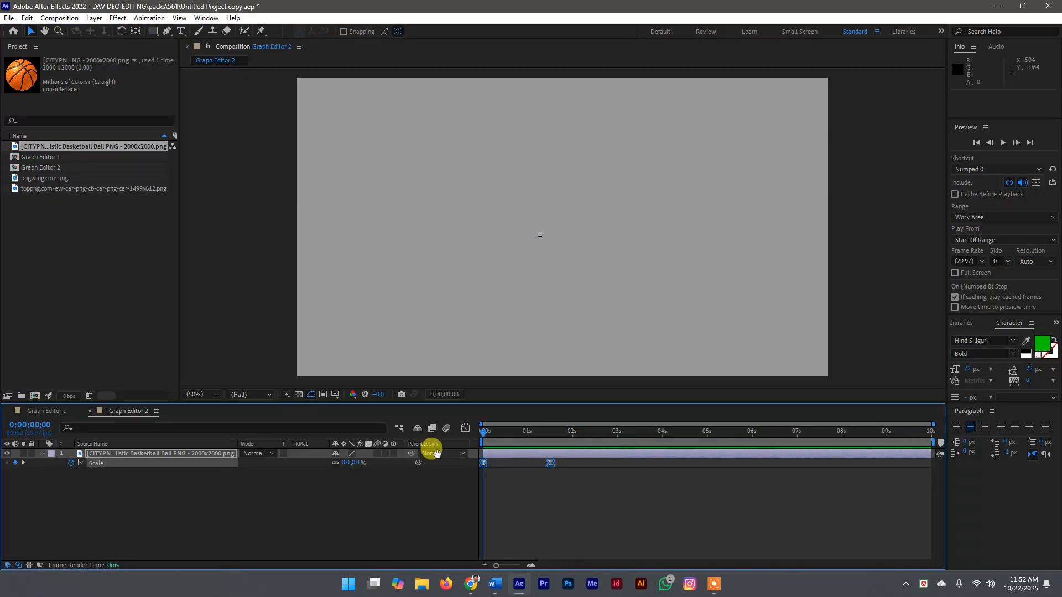
pyautogui.press('space')
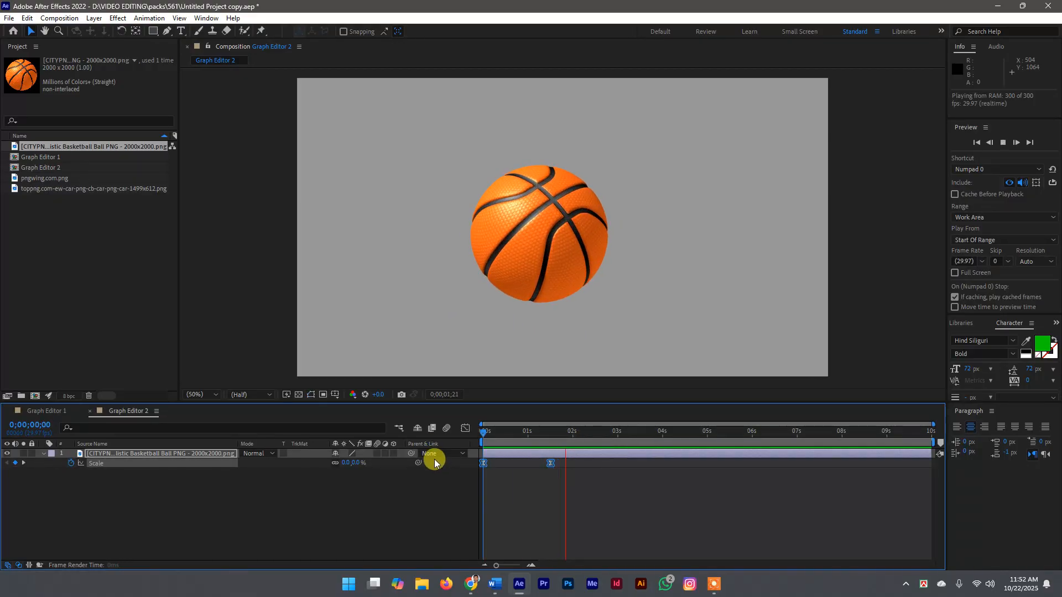
pyautogui.click(454, 459)
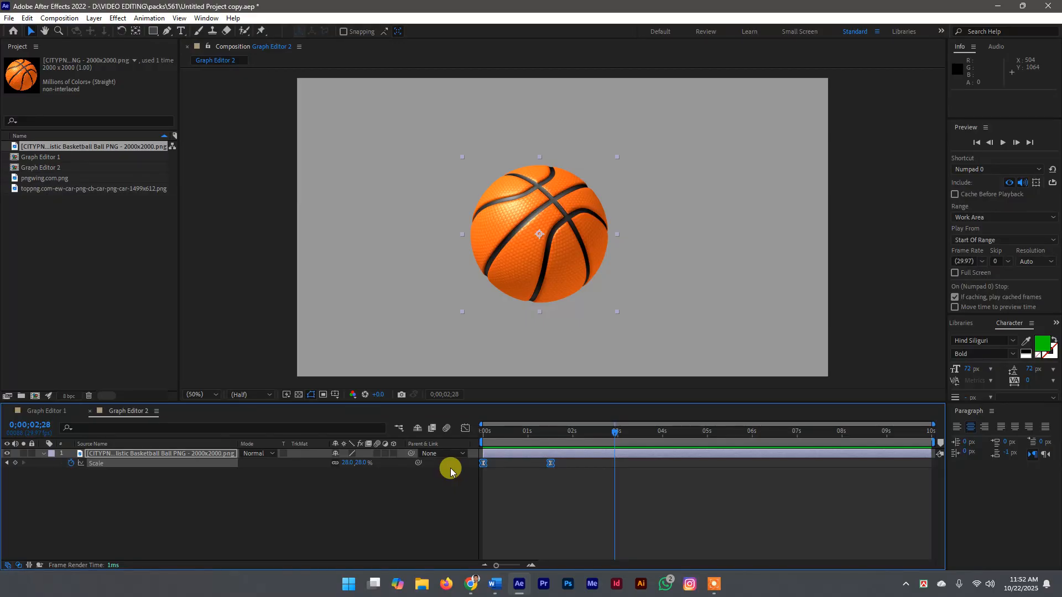
pyautogui.moveTo(608, 436); pyautogui.dragTo(384, 463)
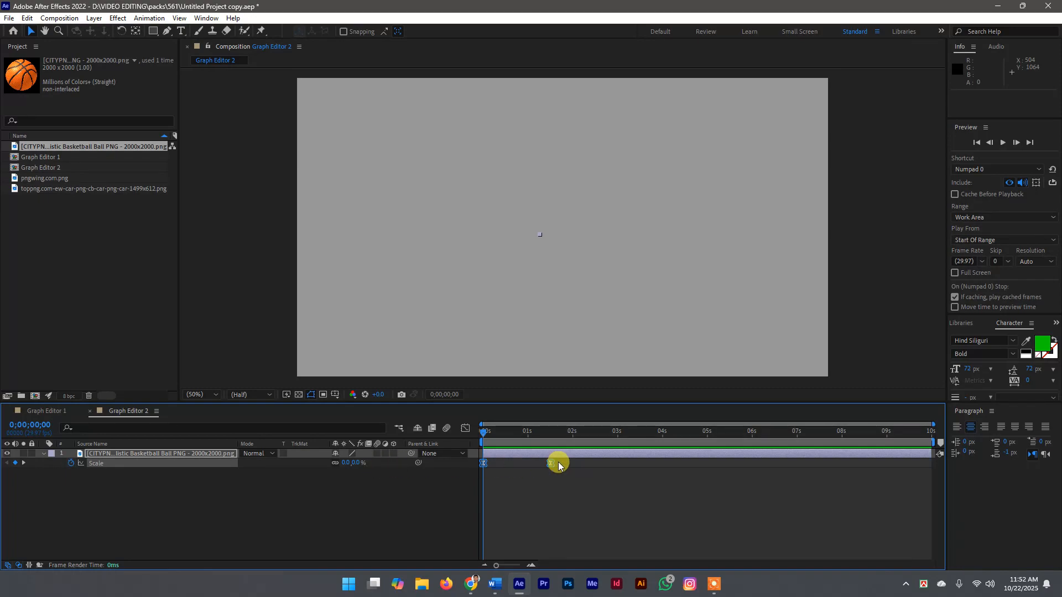
pyautogui.press('space')
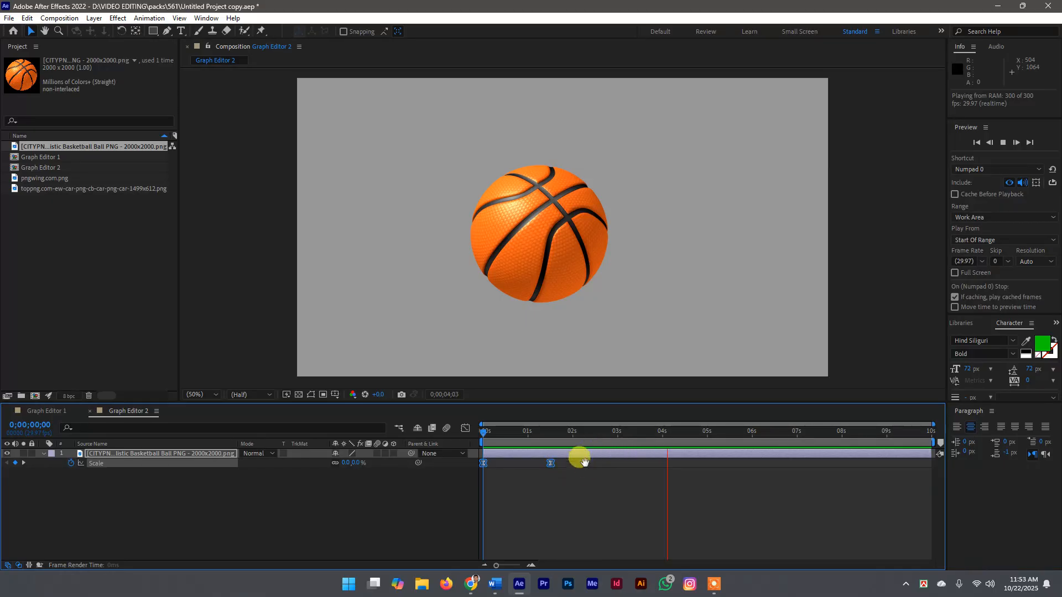
pyautogui.click(661, 437)
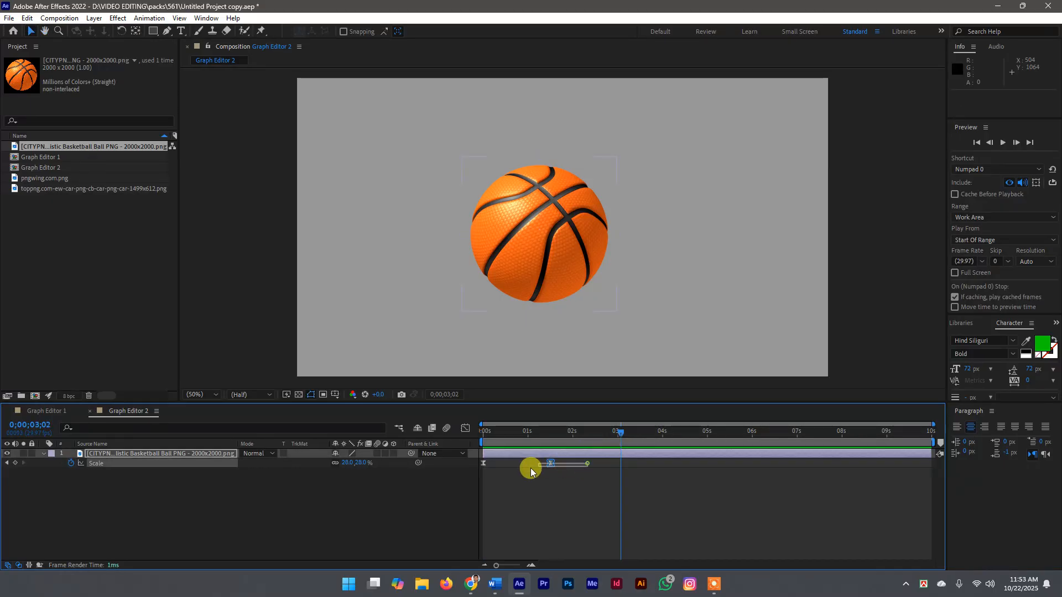
# Display the basketball's Scale curve in the Graph Editor and switch it to the value graph
pyautogui.click(465, 428)
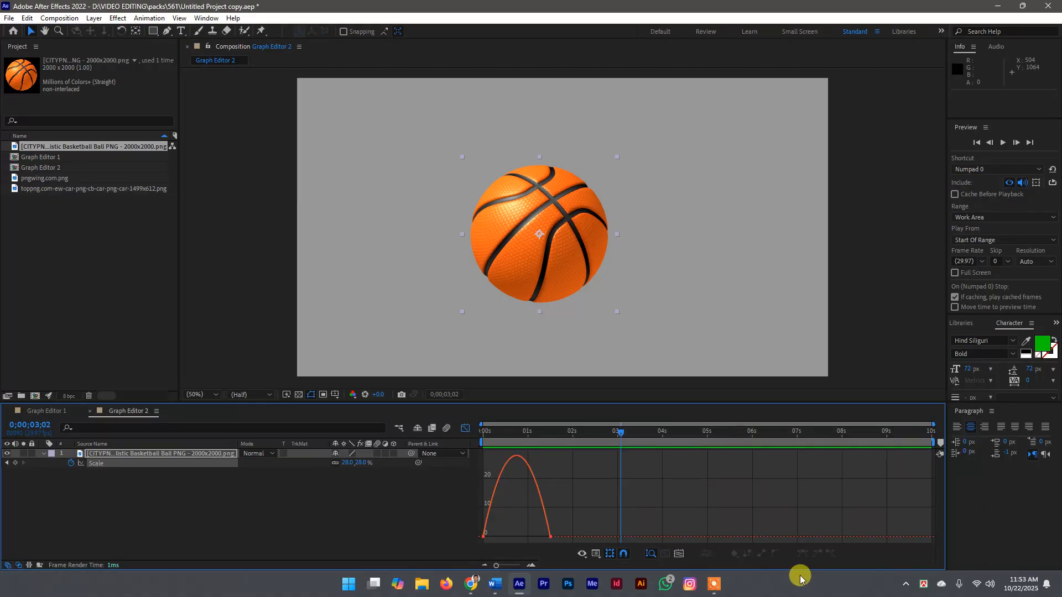
pyautogui.rightClick(519, 481)
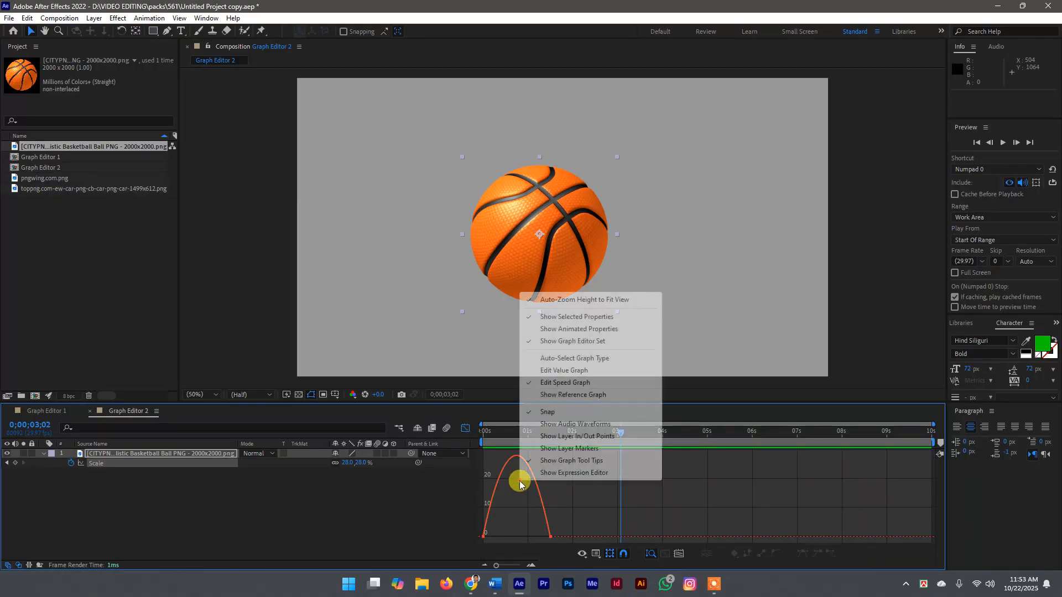
pyautogui.click(570, 370)
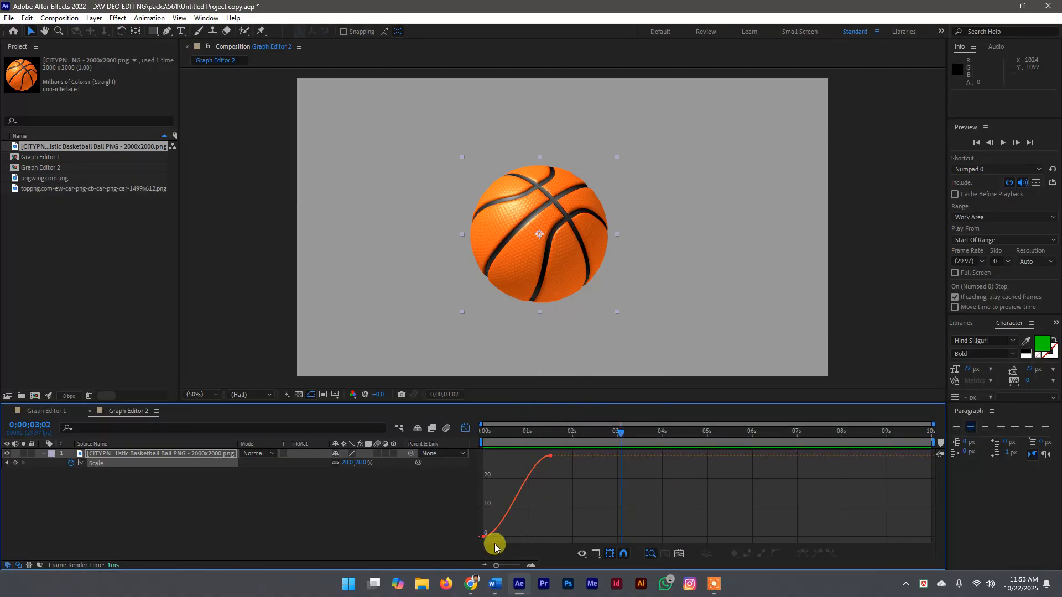
# Raise the second Scale keyframe's incoming handle so the curve overshoots to about 31%, and preview from the start
pyautogui.click(551, 459)
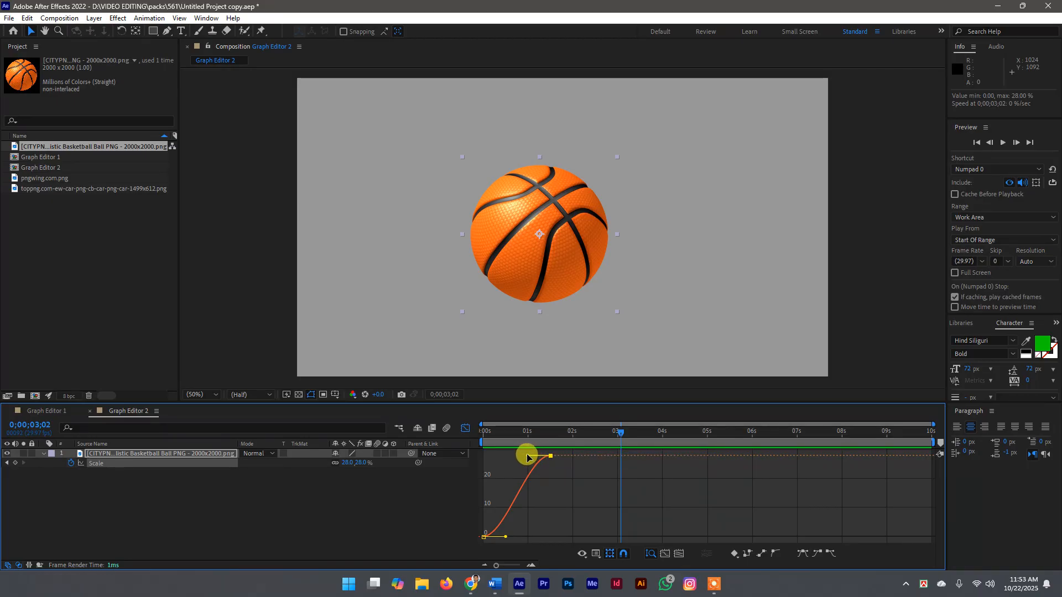
pyautogui.moveTo(527, 457); pyautogui.dragTo(517, 441)
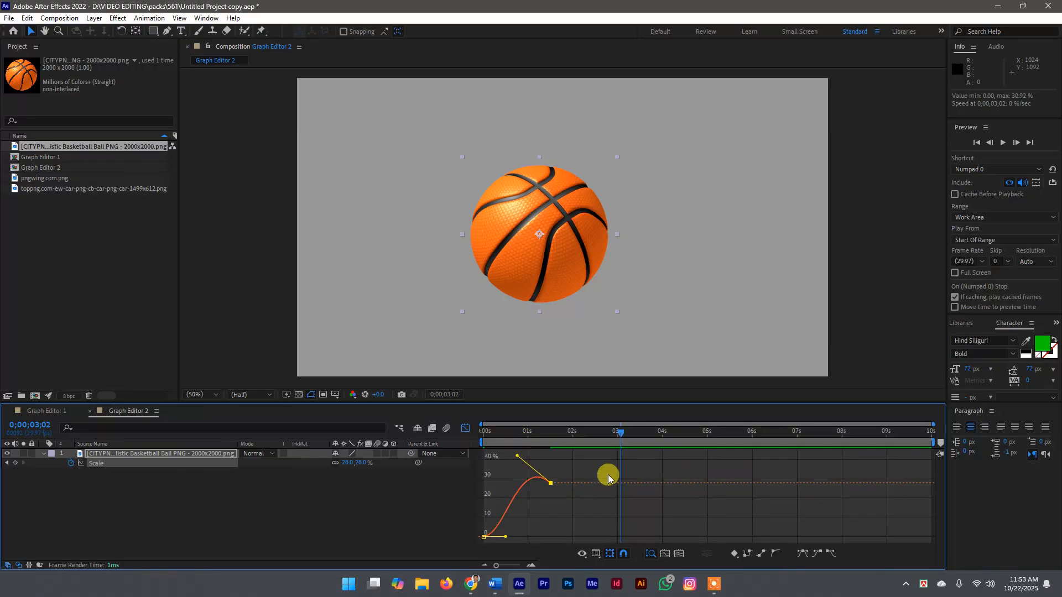
pyautogui.moveTo(630, 433); pyautogui.dragTo(417, 450)
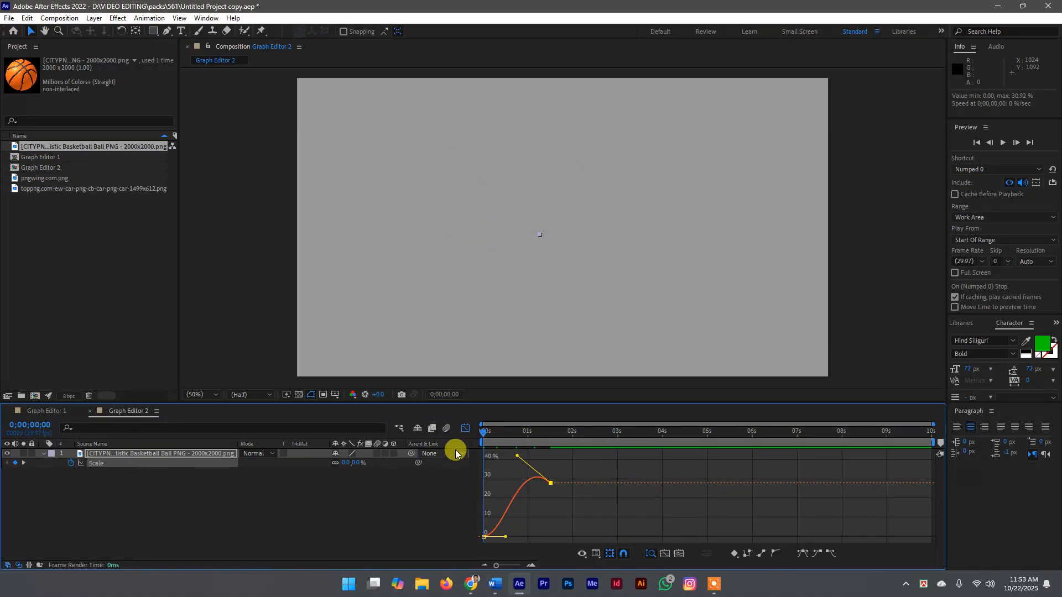
pyautogui.press('KP_0')
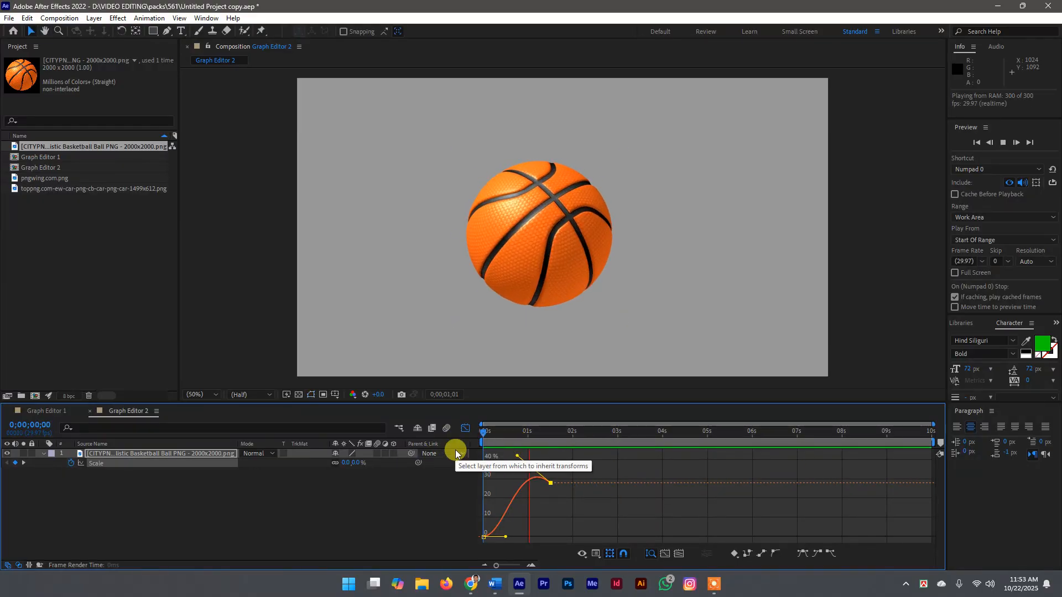
pyautogui.click(596, 433)
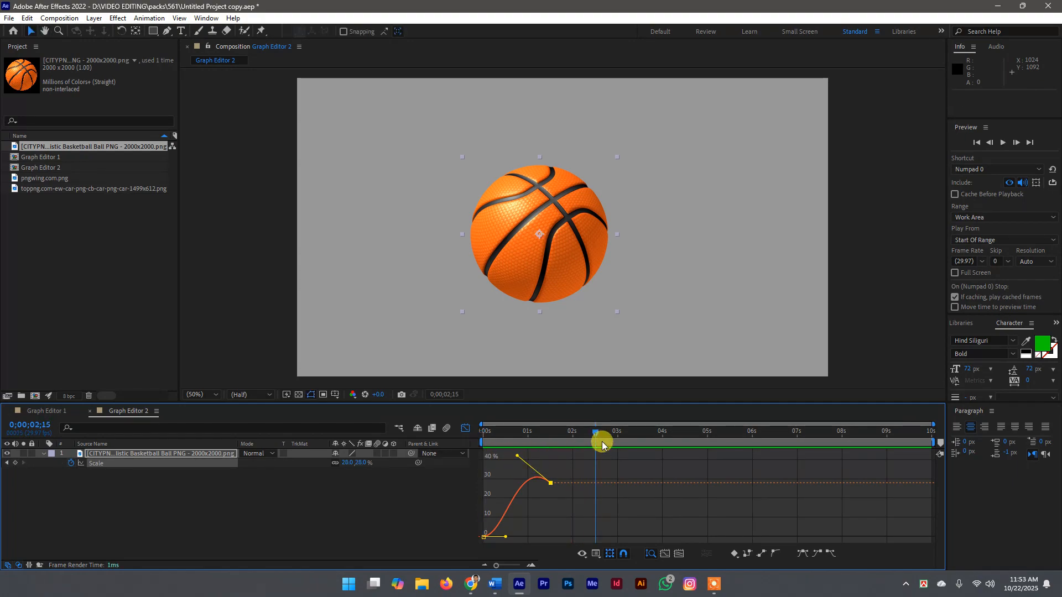
# Raise the second keyframe's incoming handle further so the Scale curve peaks at about 33%, and preview the overshoot
pyautogui.moveTo(544, 442); pyautogui.dragTo(550, 481)
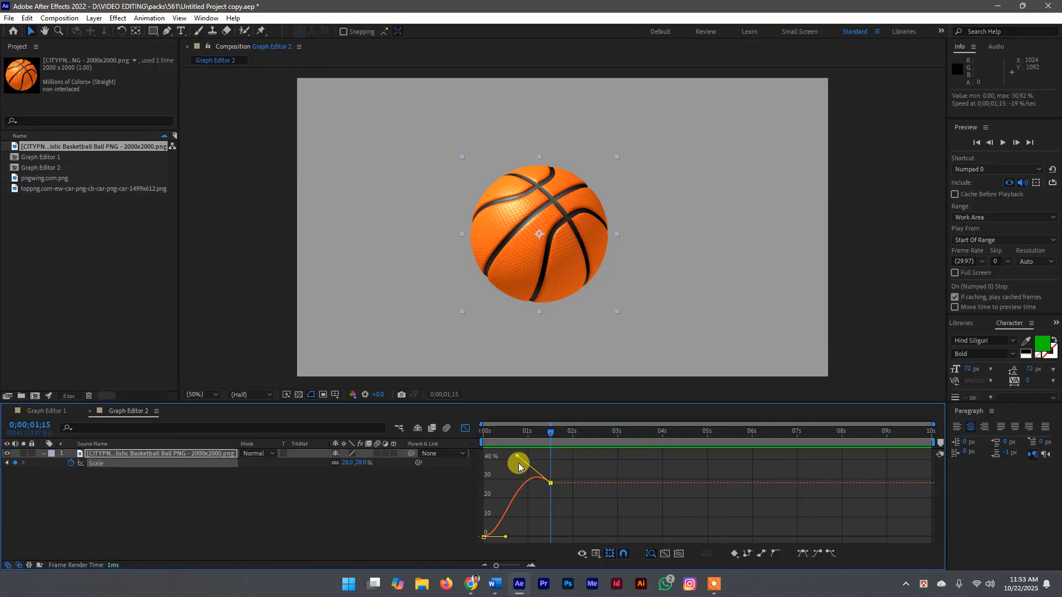
pyautogui.moveTo(516, 459); pyautogui.dragTo(411, 500)
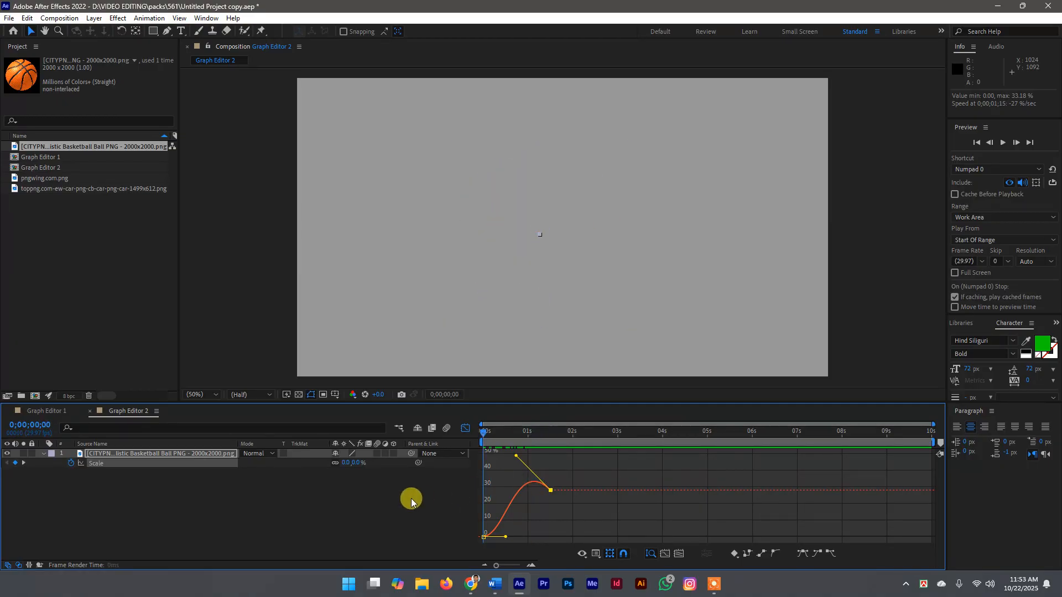
pyautogui.press('space')
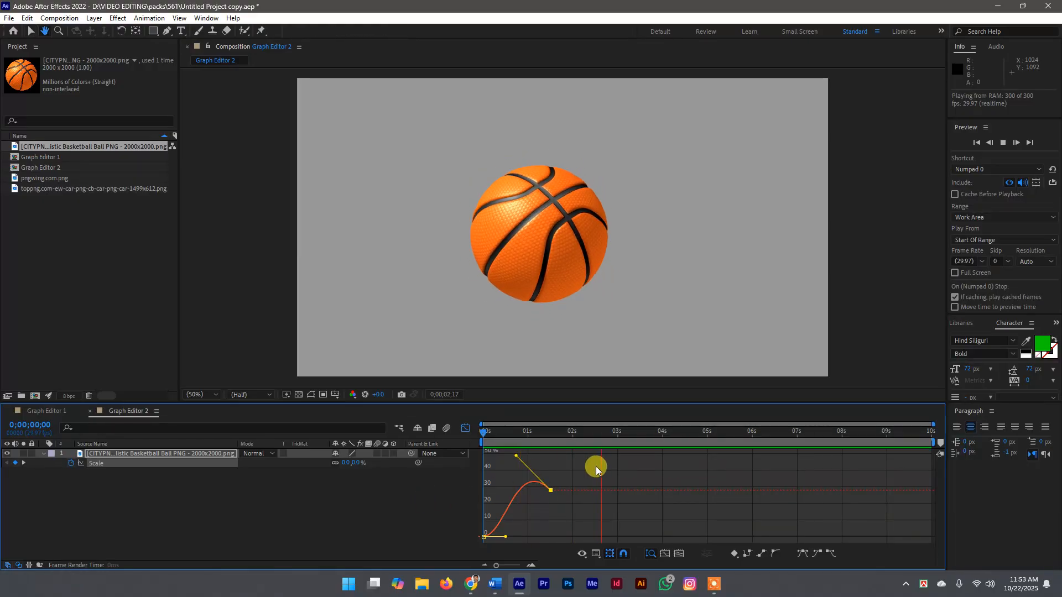
pyautogui.click(602, 431)
# Extend the first Scale keyframe's outgoing handle to about one second, slightly below zero, and preview the animation from the start
pyautogui.moveTo(602, 430); pyautogui.dragTo(507, 492)
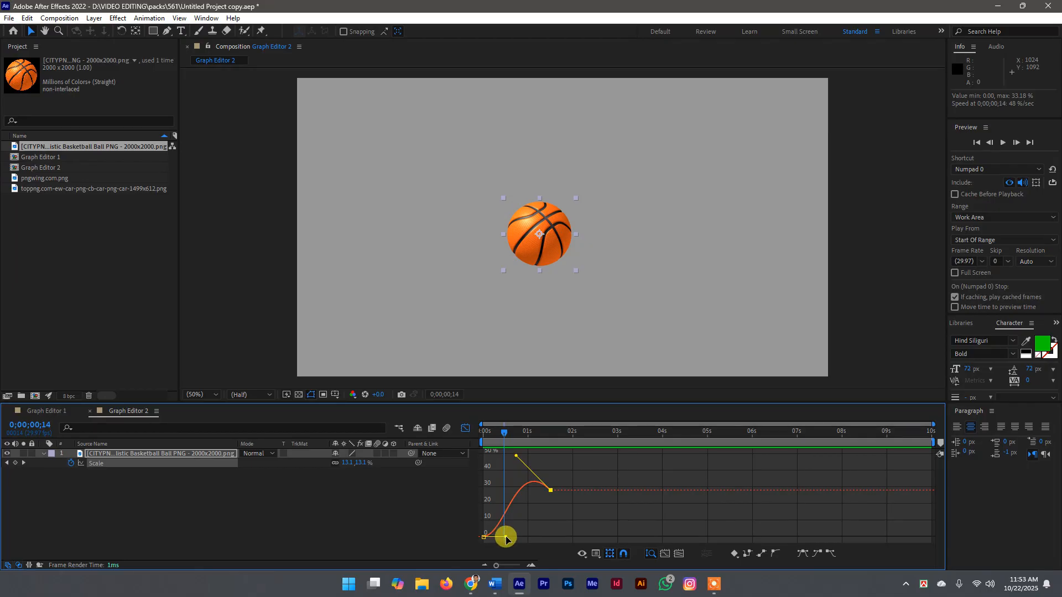
pyautogui.moveTo(506, 540); pyautogui.dragTo(529, 539)
pyautogui.moveTo(500, 436); pyautogui.dragTo(451, 457)
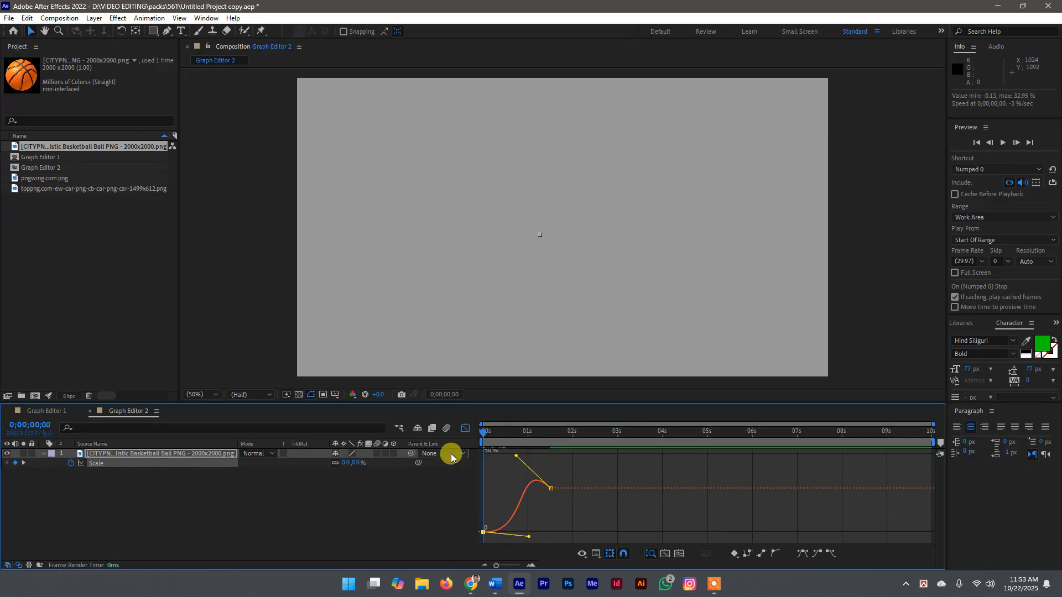
pyautogui.press('space')
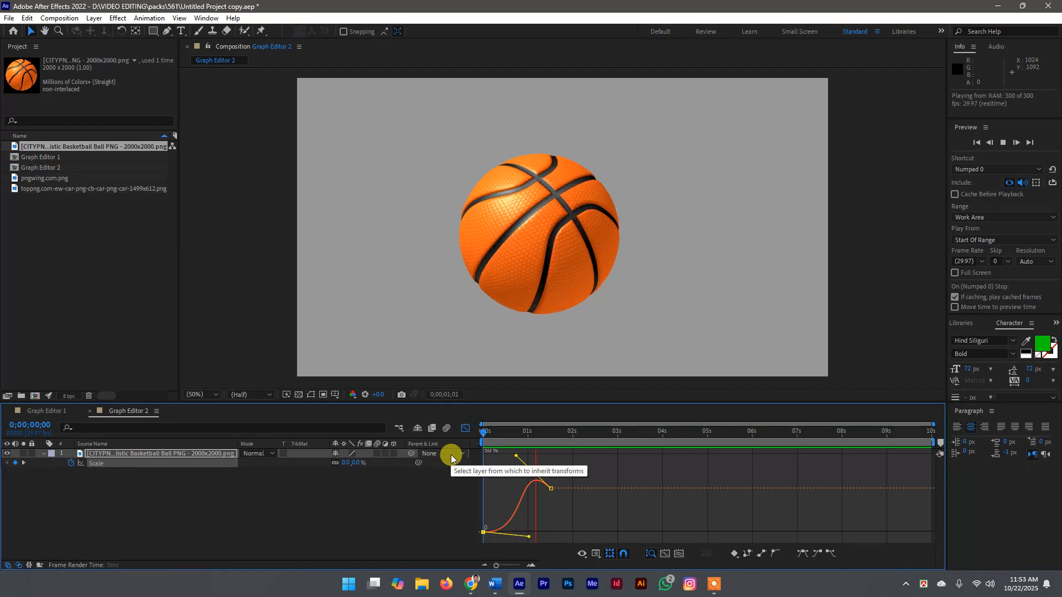
pyautogui.press('space')
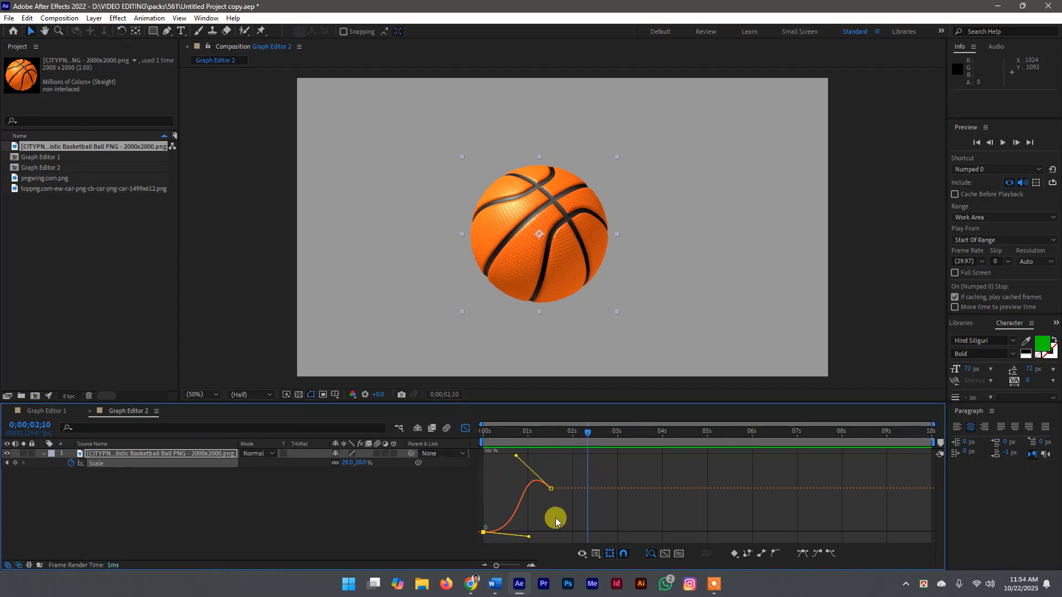
# Extend the first Scale keyframe's outgoing handle to about 1.5 seconds and further below zero, and preview the animation from the start
pyautogui.moveTo(529, 541); pyautogui.dragTo(555, 549)
pyautogui.moveTo(587, 432); pyautogui.dragTo(486, 449)
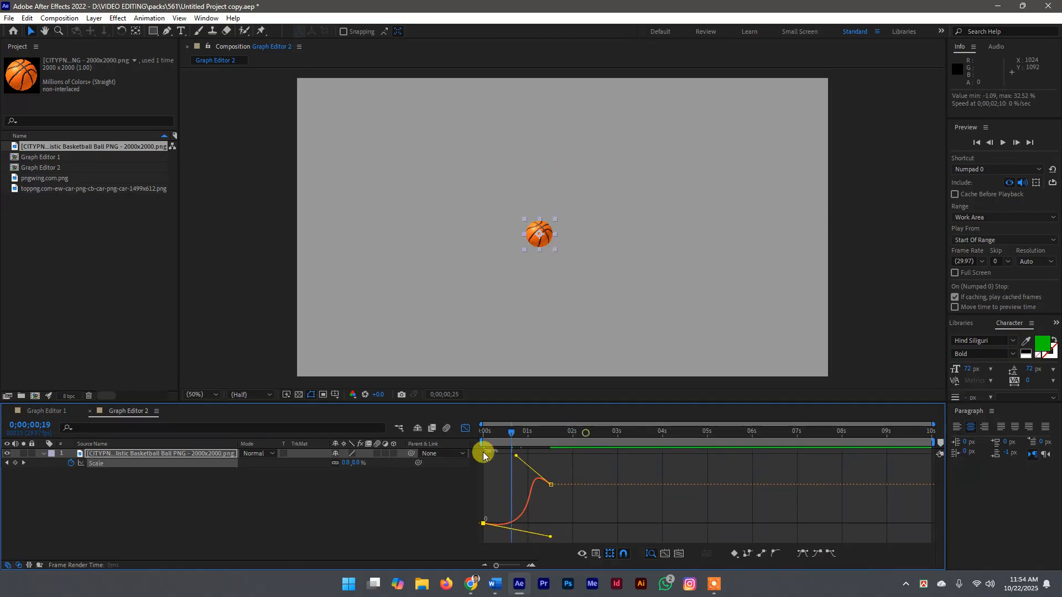
pyautogui.press('space')
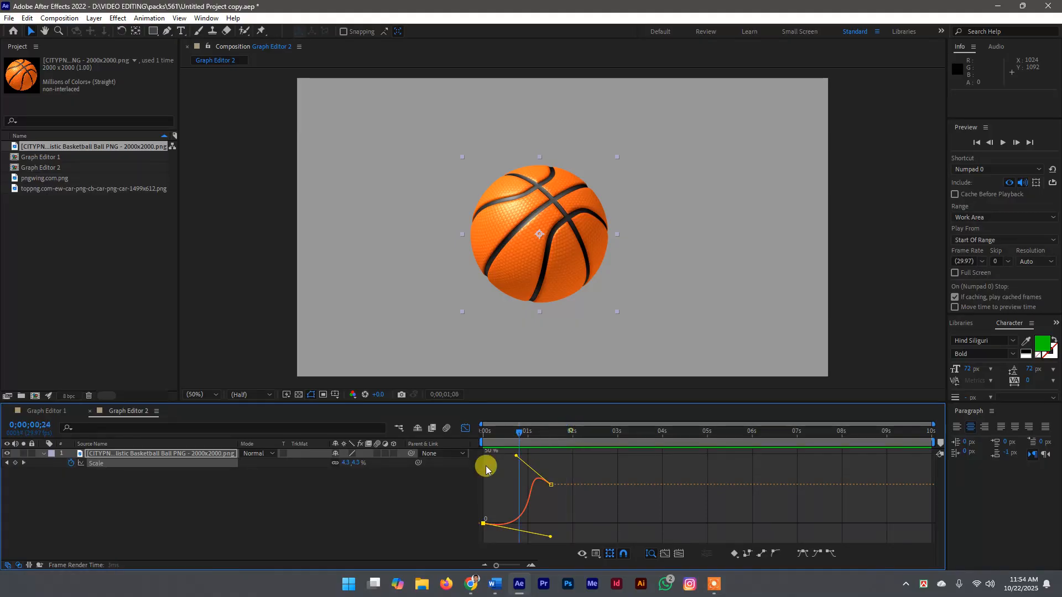
pyautogui.press('space')
pyautogui.moveTo(492, 484); pyautogui.dragTo(495, 506)
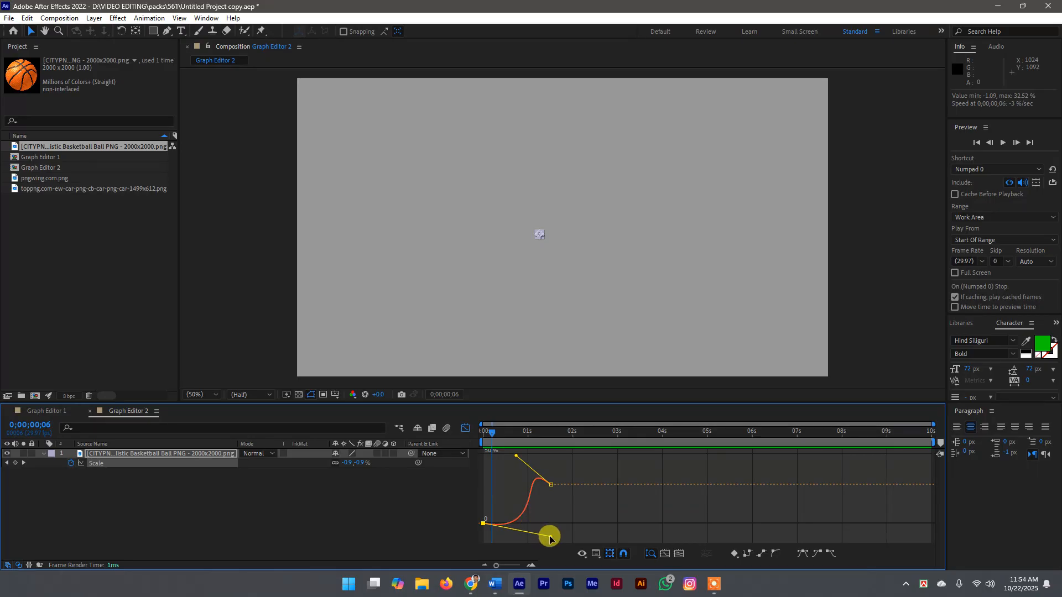
# Raise the first Scale keyframe's outgoing handle above zero, stretch the second's incoming handle back to about 0.3 seconds for a 32% peak, and preview
pyautogui.moveTo(549, 538); pyautogui.dragTo(552, 526)
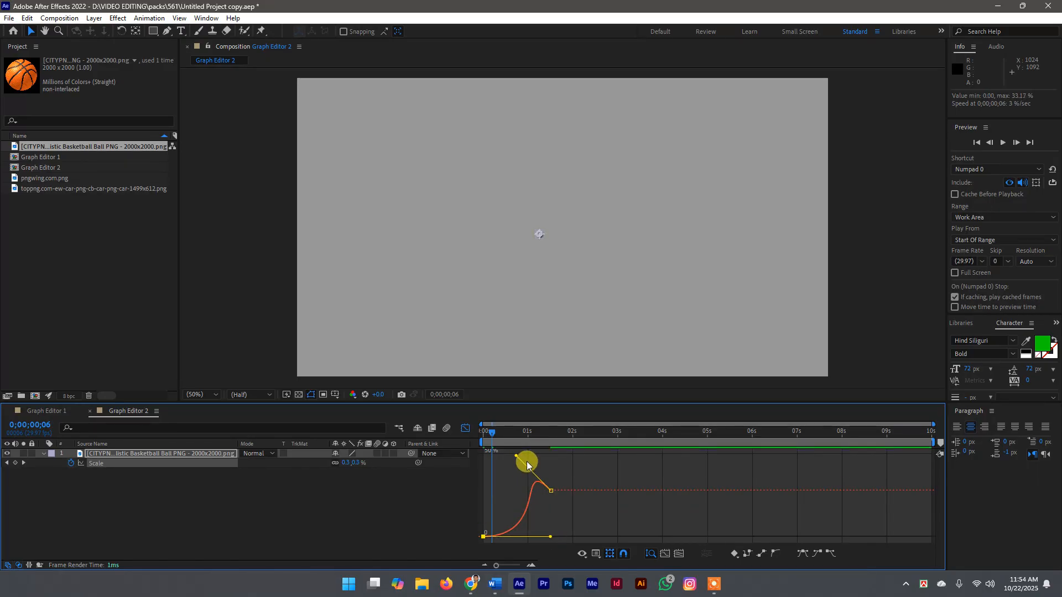
pyautogui.moveTo(527, 464); pyautogui.dragTo(562, 524)
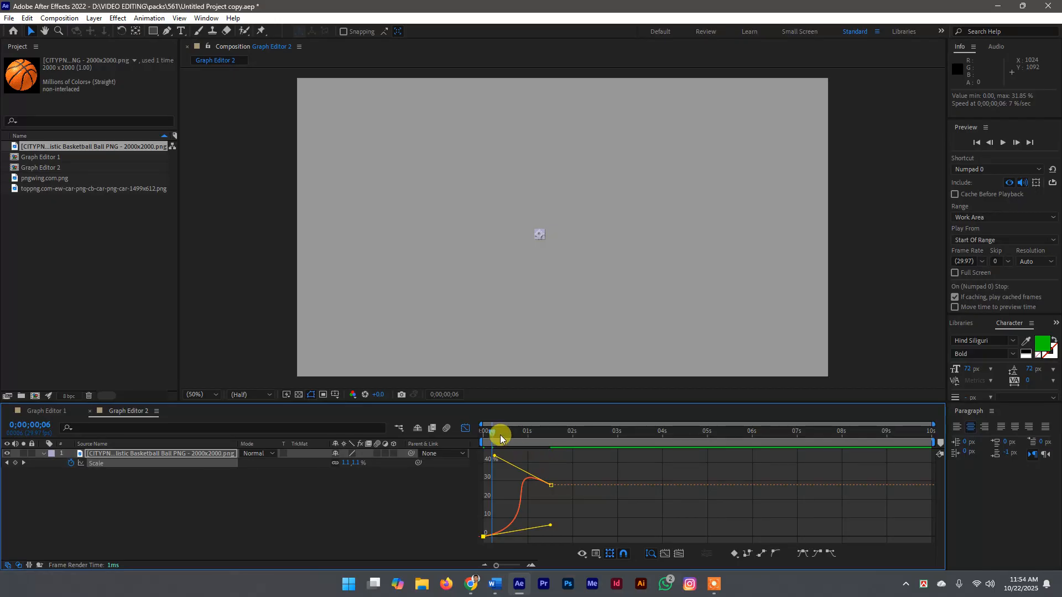
pyautogui.click(483, 431)
pyautogui.press('space')
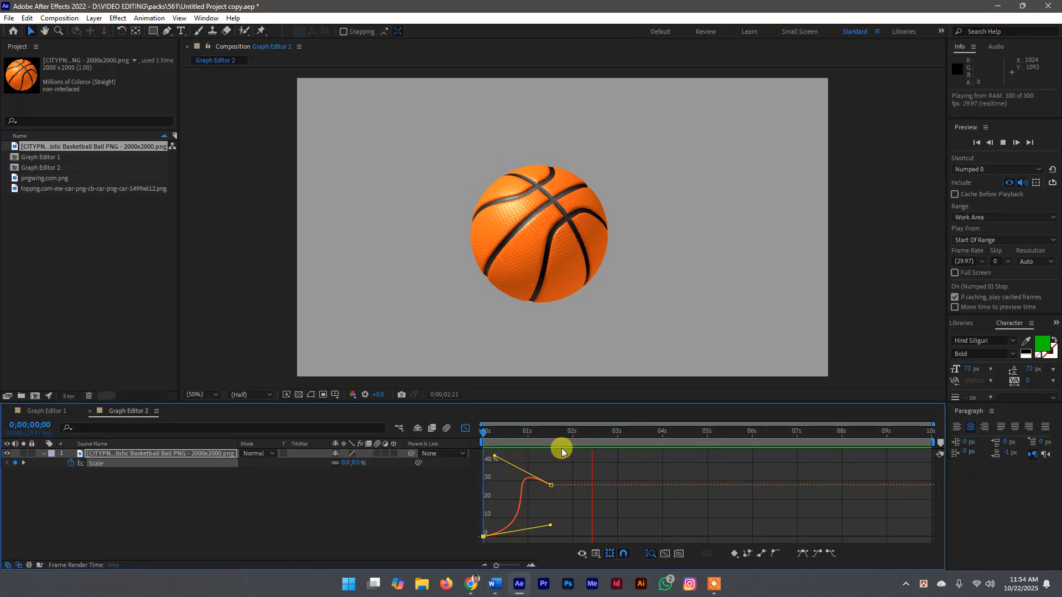
pyautogui.press('h')
pyautogui.press('v')
pyautogui.press('space')
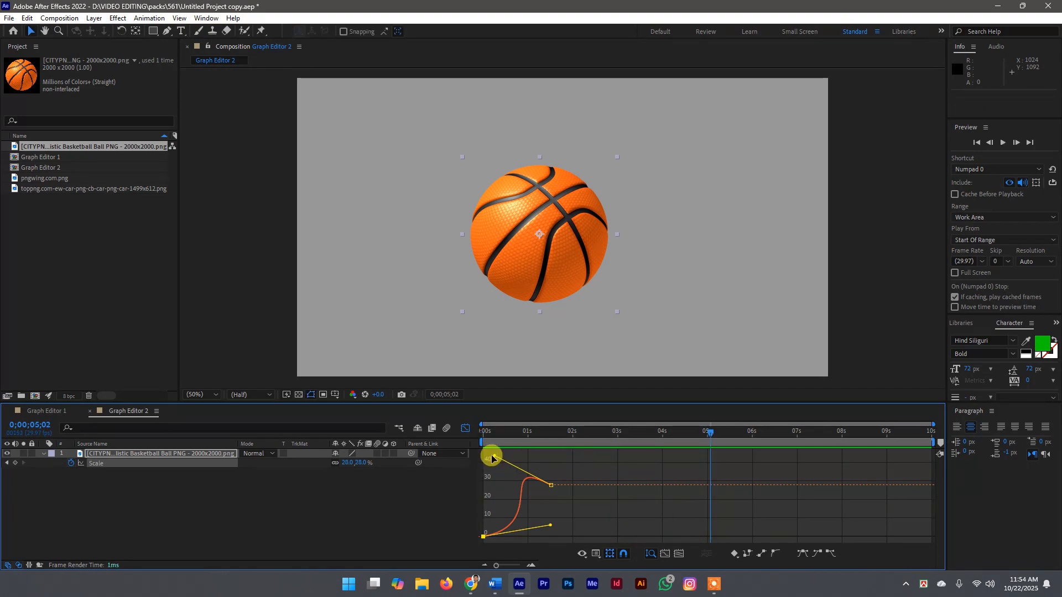
# Shorten the first Scale keyframe's outgoing handle, pull the second's incoming handle straight down for a slow start with fast finish, and replay the animation
pyautogui.moveTo(493, 458); pyautogui.dragTo(477, 499)
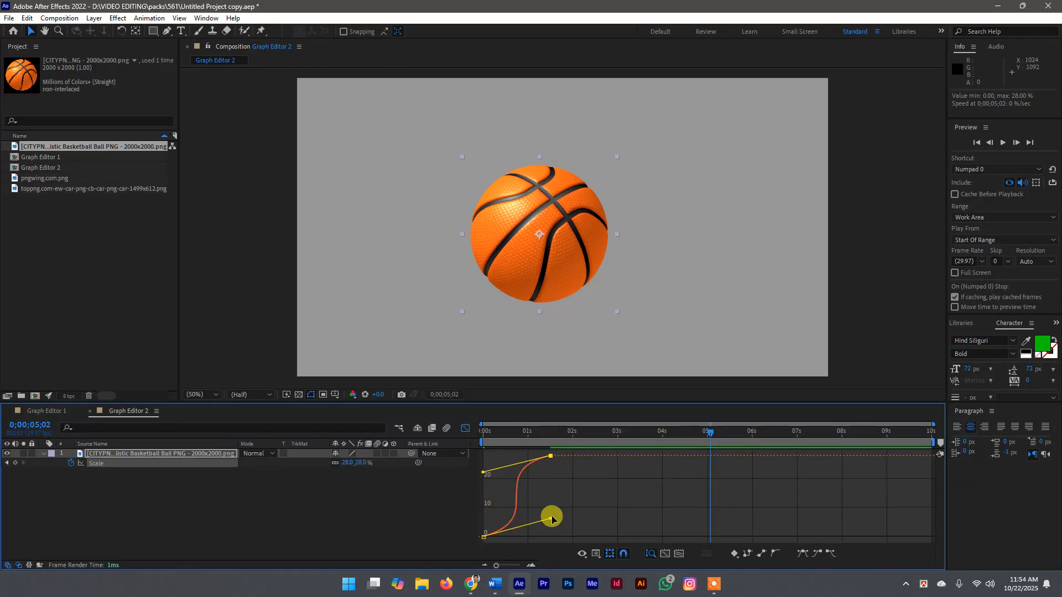
pyautogui.moveTo(551, 519); pyautogui.dragTo(525, 506)
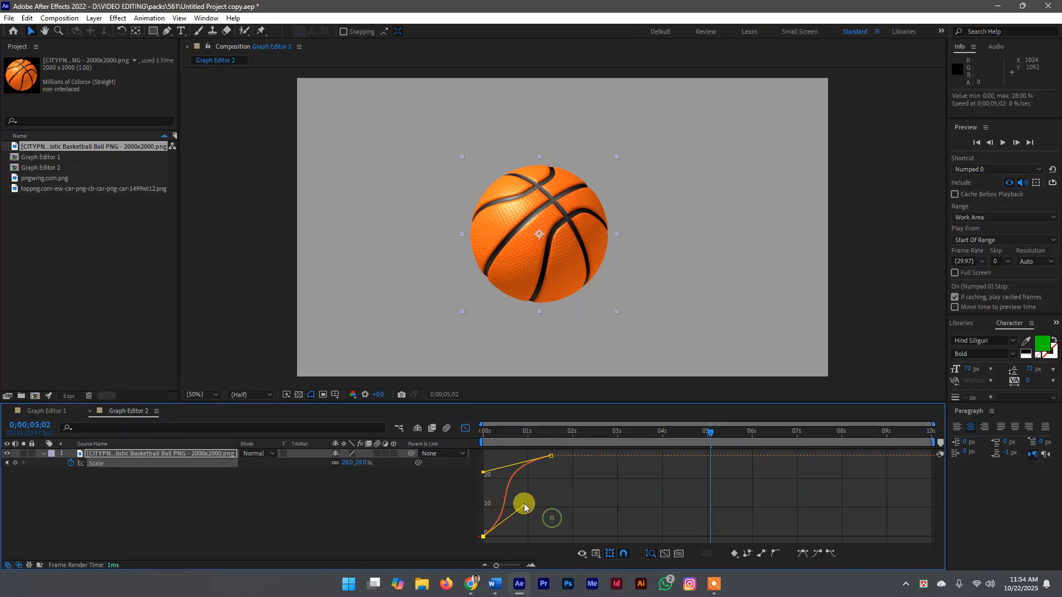
pyautogui.moveTo(483, 473); pyautogui.dragTo(552, 513)
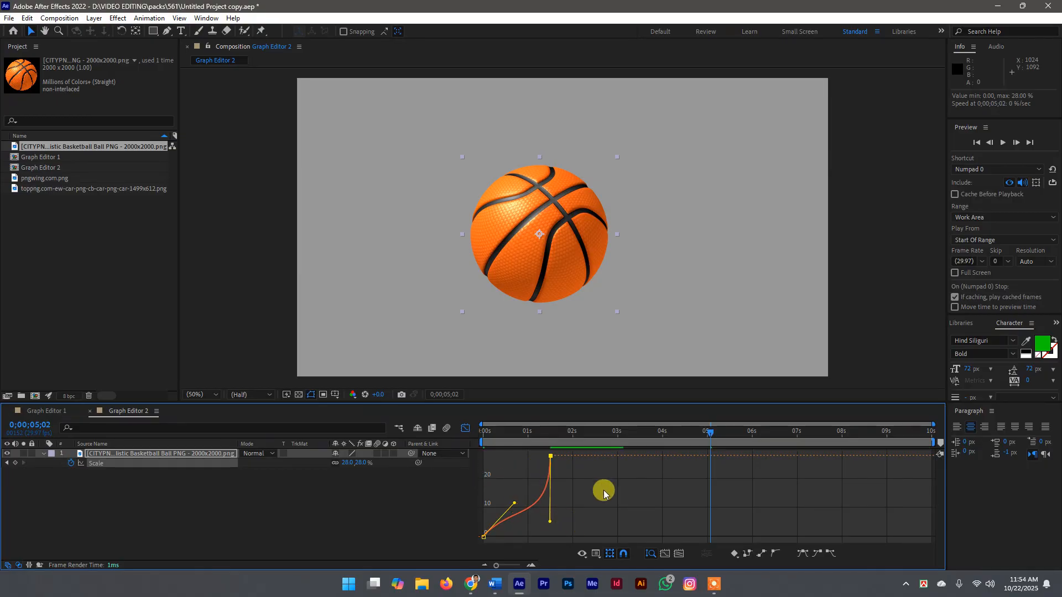
pyautogui.moveTo(708, 432); pyautogui.dragTo(428, 481)
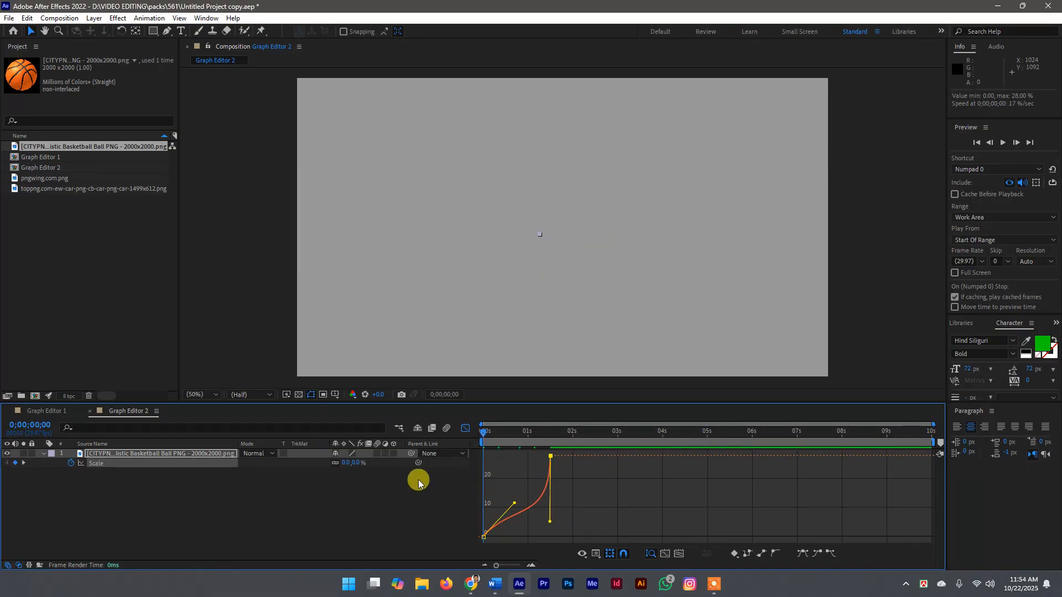
pyautogui.press('space')
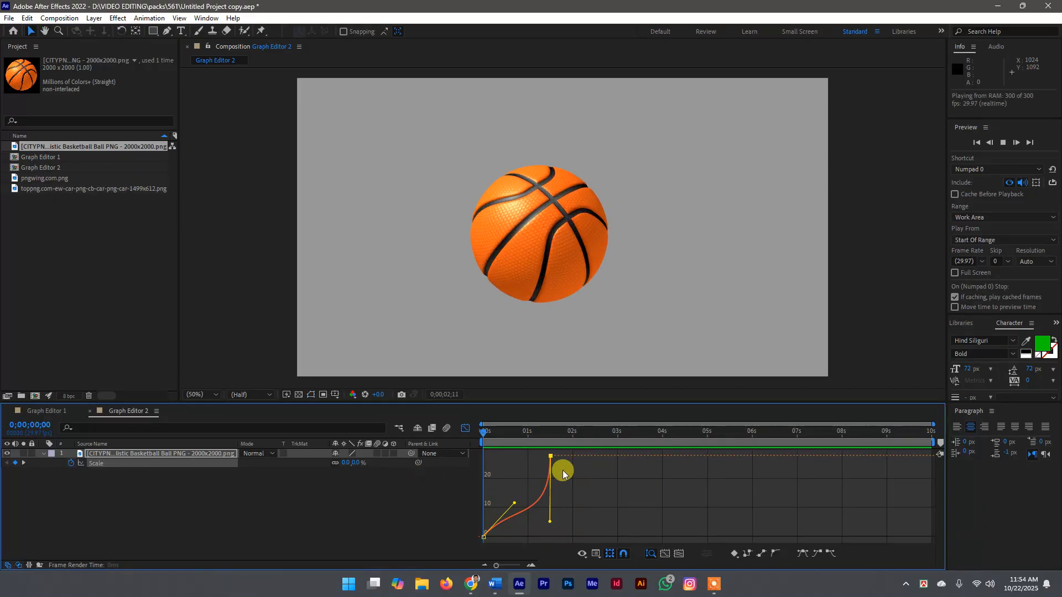
pyautogui.click(607, 432)
pyautogui.press('Home')
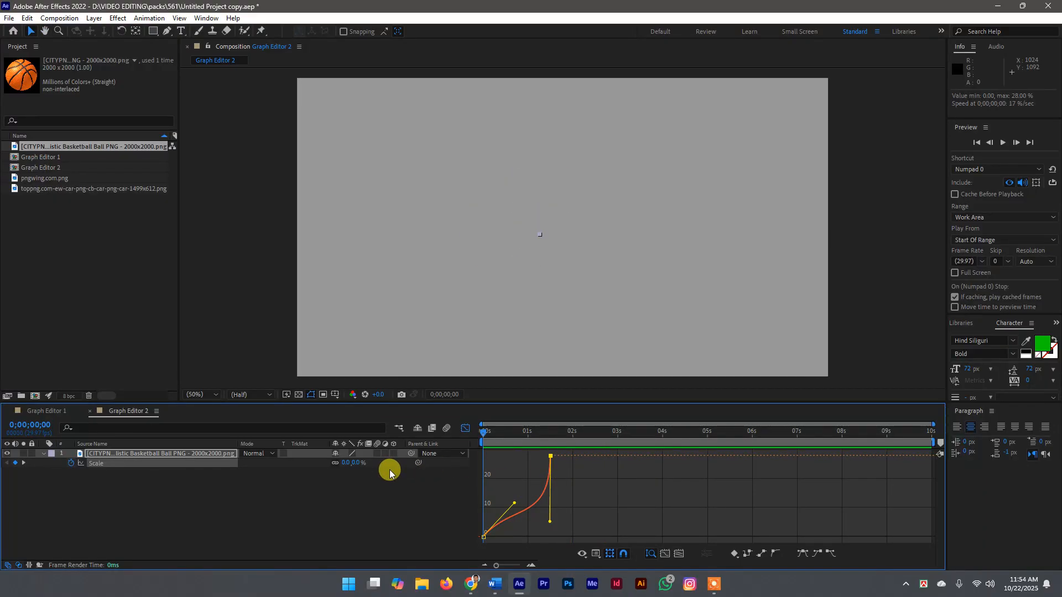
pyautogui.press('space')
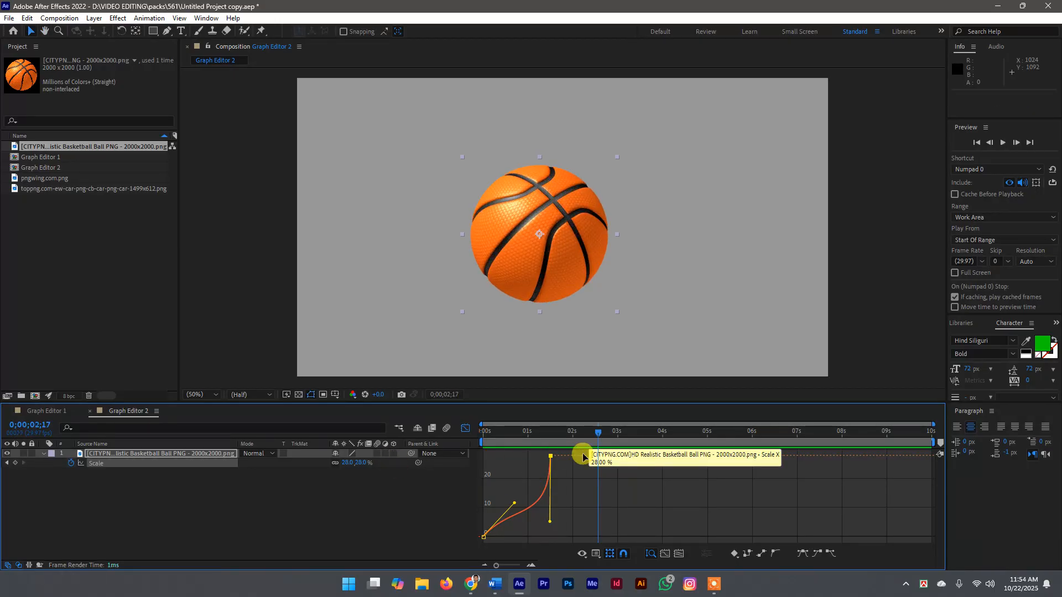
pyautogui.click(595, 430)
pyautogui.moveTo(501, 470); pyautogui.dragTo(440, 491)
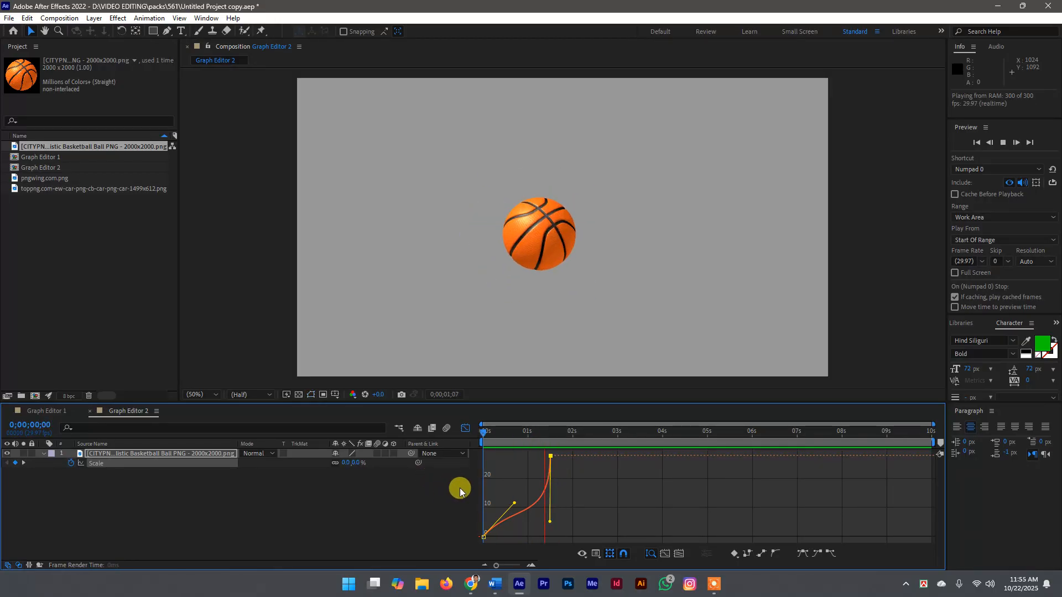
pyautogui.press('space')
# Move the second Scale keyframe to about one second at 27%, stretch its incoming handle nearly flat back to zero seconds, and preview the result
pyautogui.moveTo(550, 456); pyautogui.dragTo(526, 456)
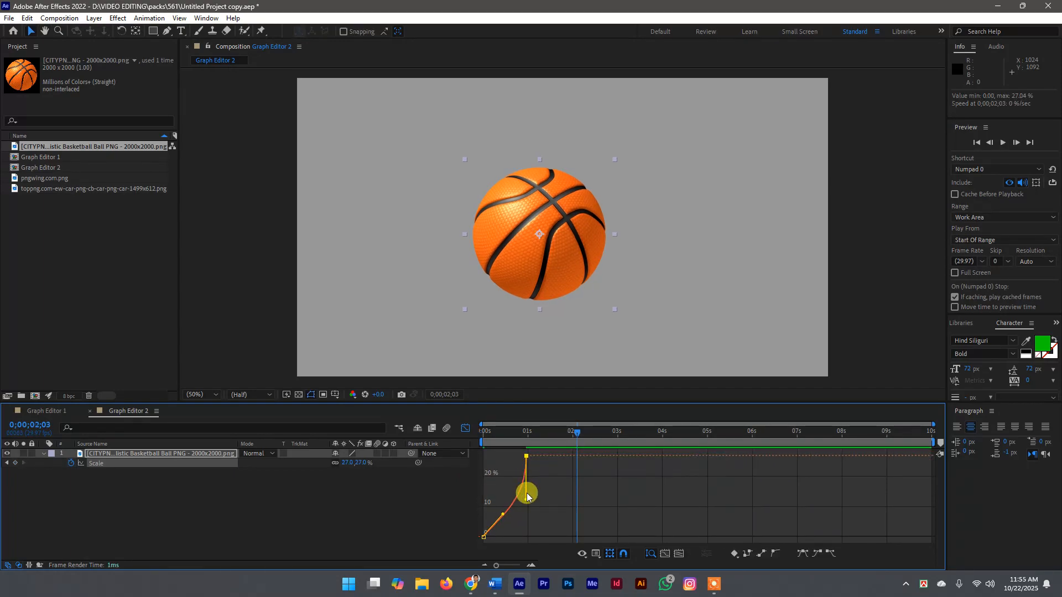
pyautogui.moveTo(524, 501); pyautogui.dragTo(483, 458)
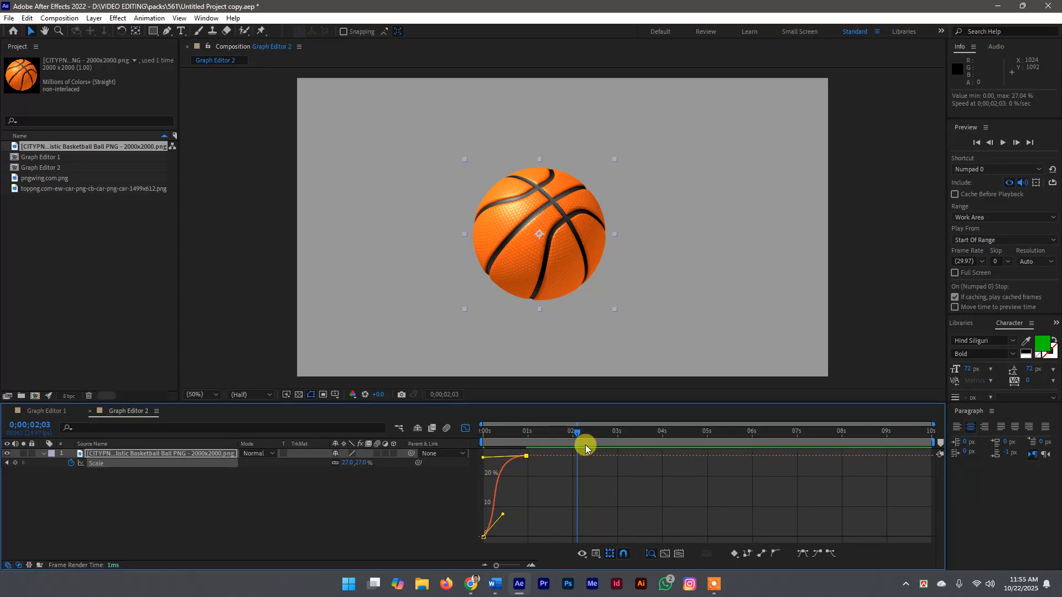
pyautogui.press('space')
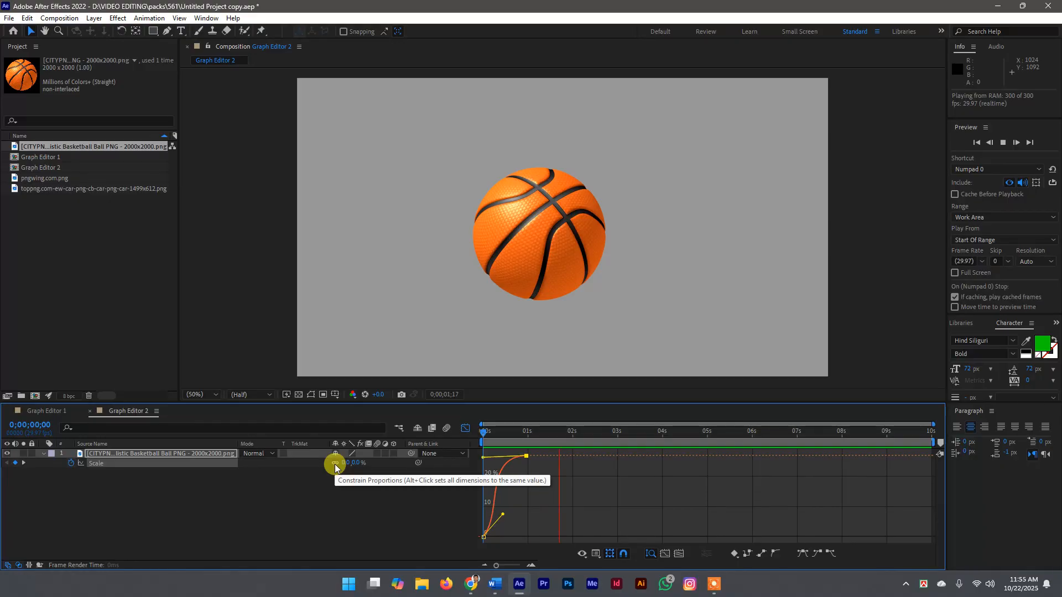
pyautogui.press('space')
pyautogui.press('space')
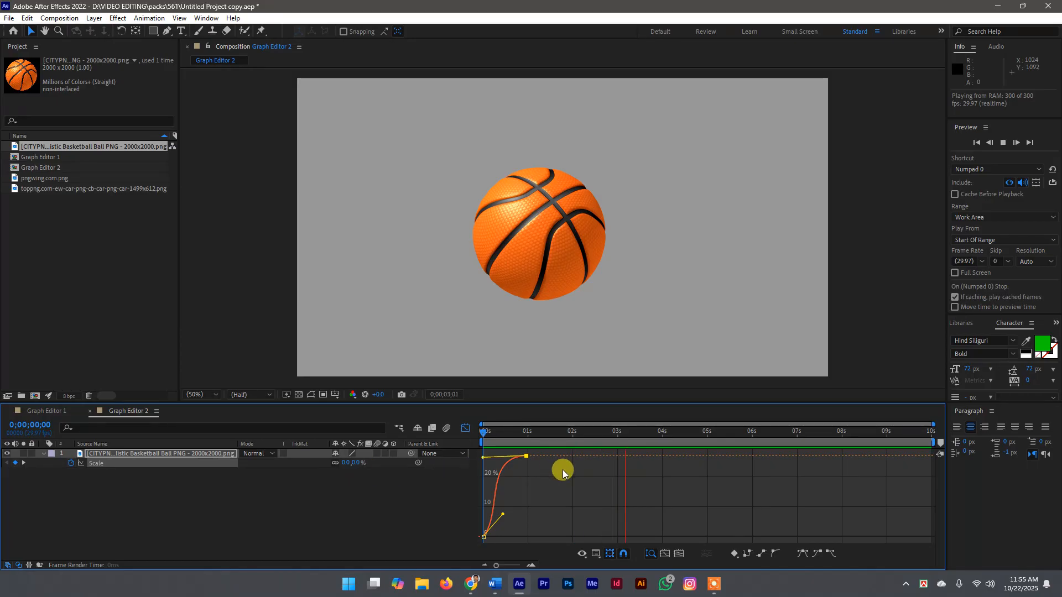
pyautogui.press('space')
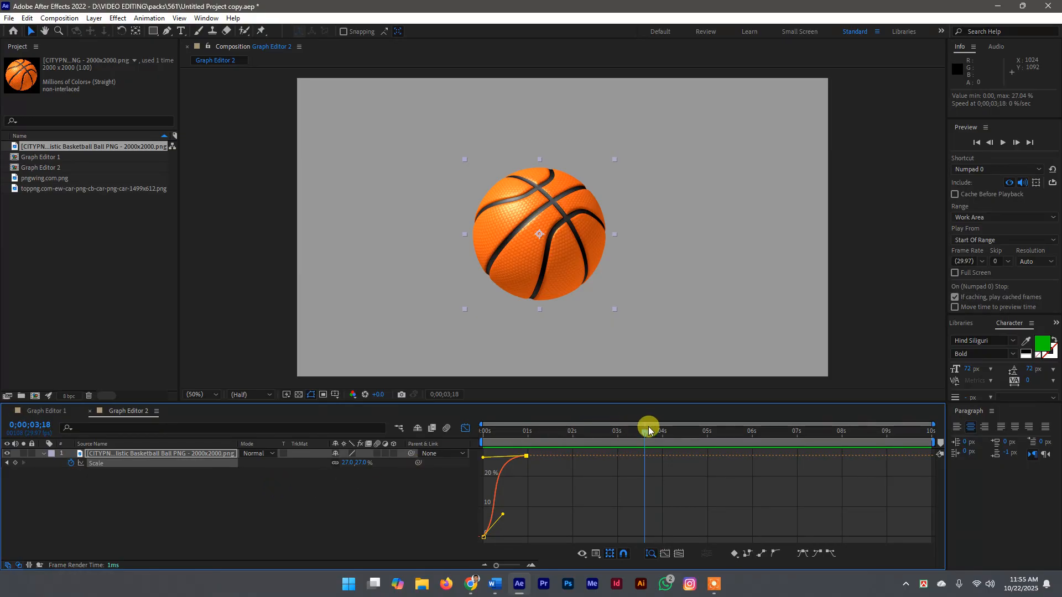
pyautogui.moveTo(646, 430); pyautogui.dragTo(495, 469)
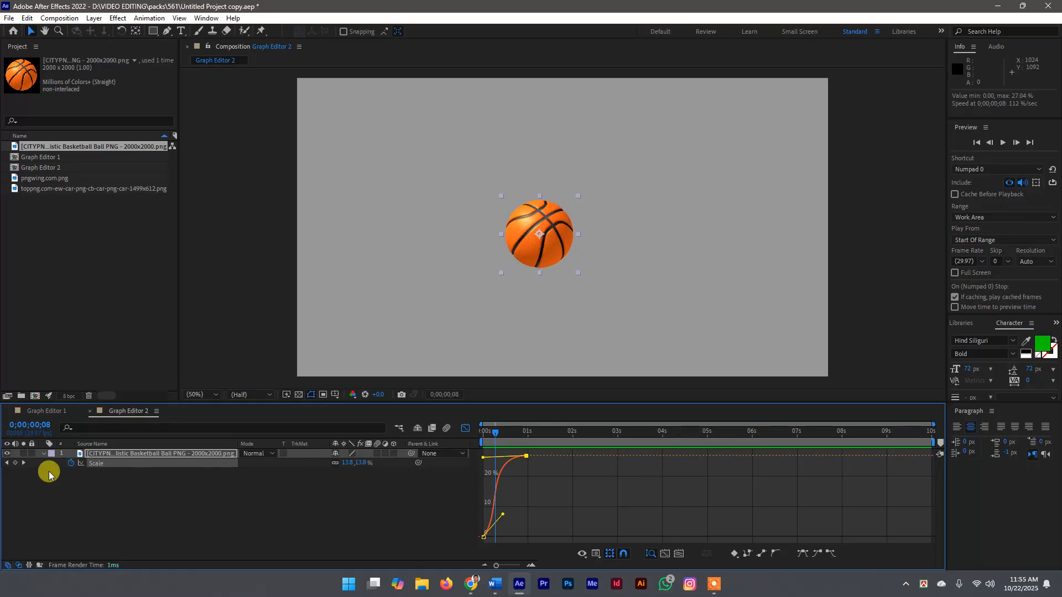
# Add pngwing.com.png to the Graph Editor 2 composition above the basketball layer, and hide the basketball
pyautogui.click(167, 486)
pyautogui.click(68, 190)
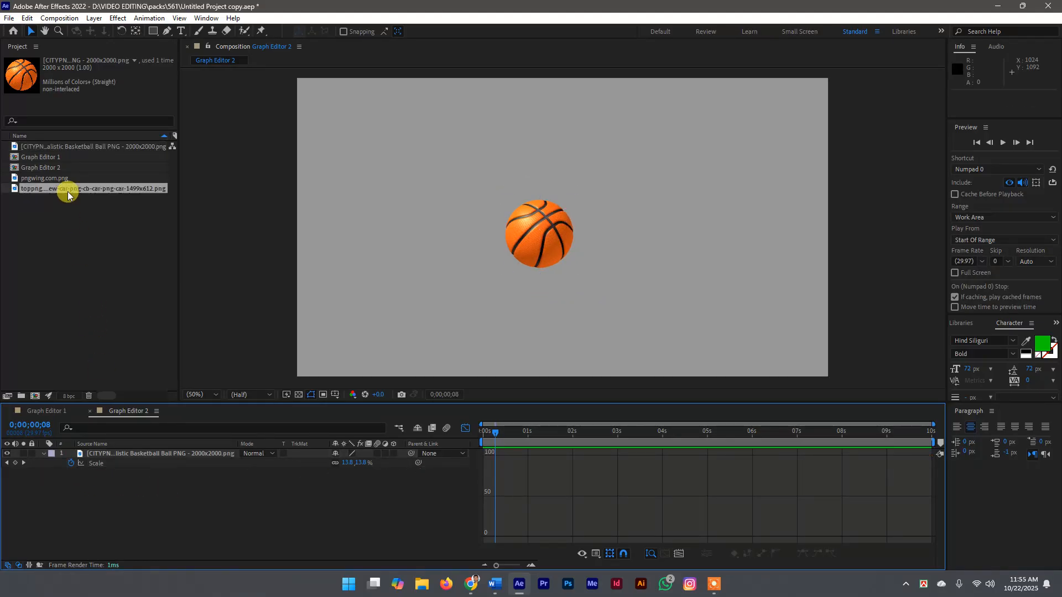
pyautogui.click(65, 179)
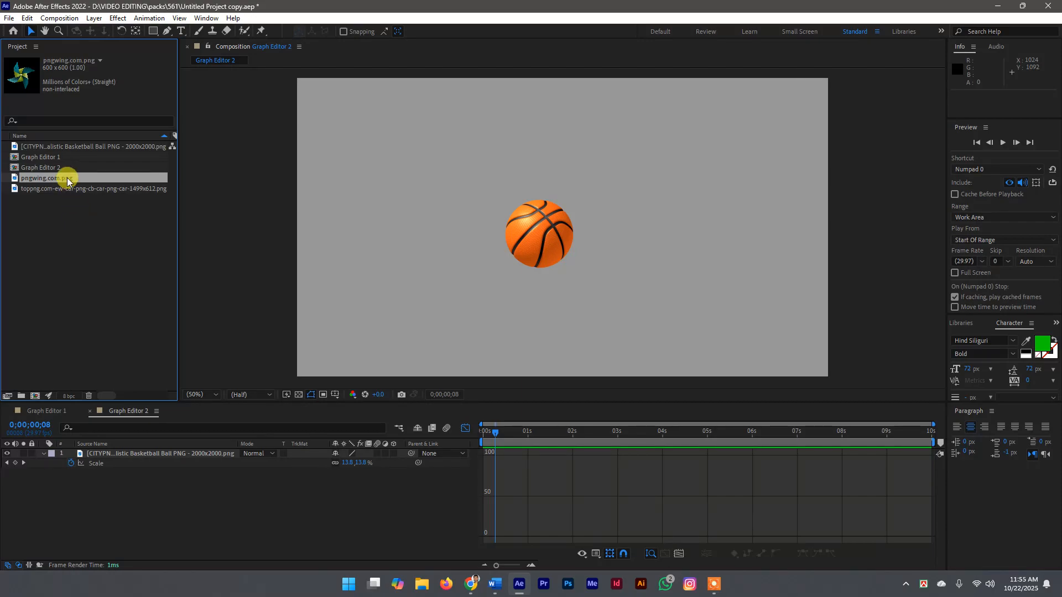
pyautogui.moveTo(67, 178); pyautogui.dragTo(81, 451)
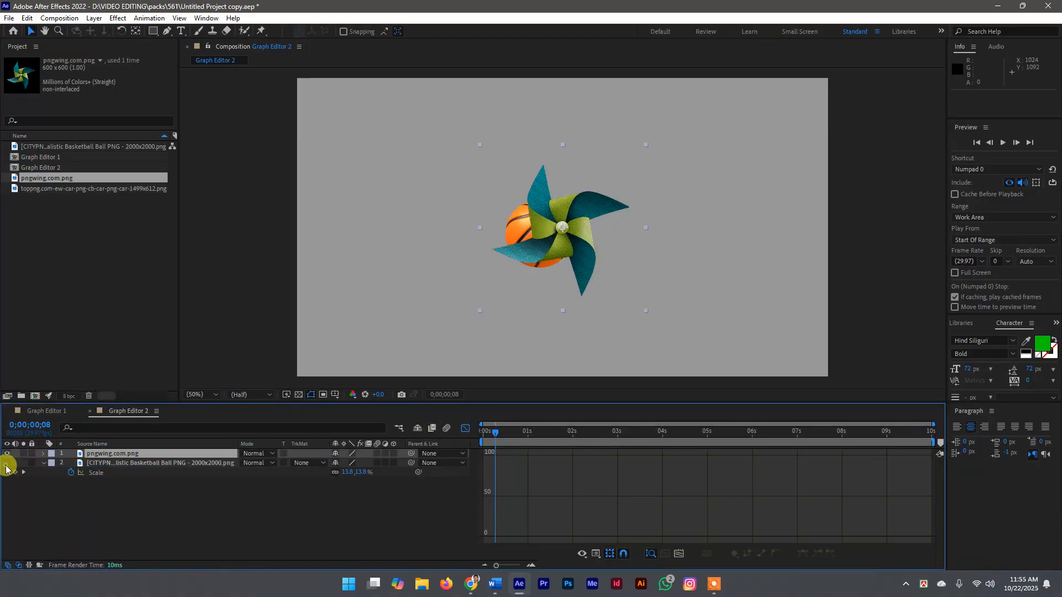
pyautogui.click(7, 464)
# Move the pinwheel into the left half of the composition, and return the timeline to layer bars with the playhead at 0 seconds
pyautogui.moveTo(562, 229); pyautogui.dragTo(444, 243)
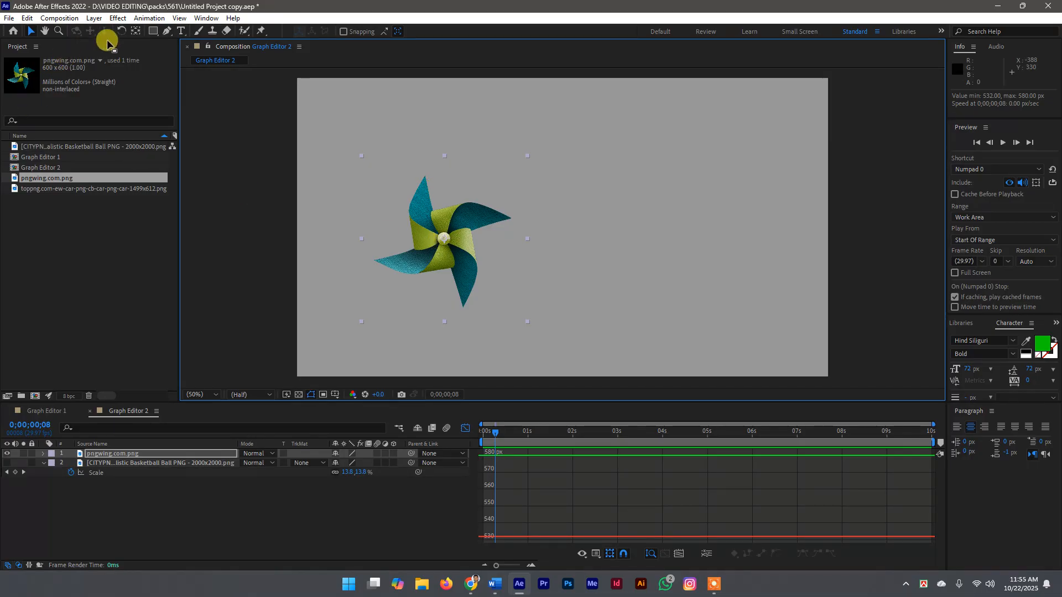
pyautogui.click(134, 32)
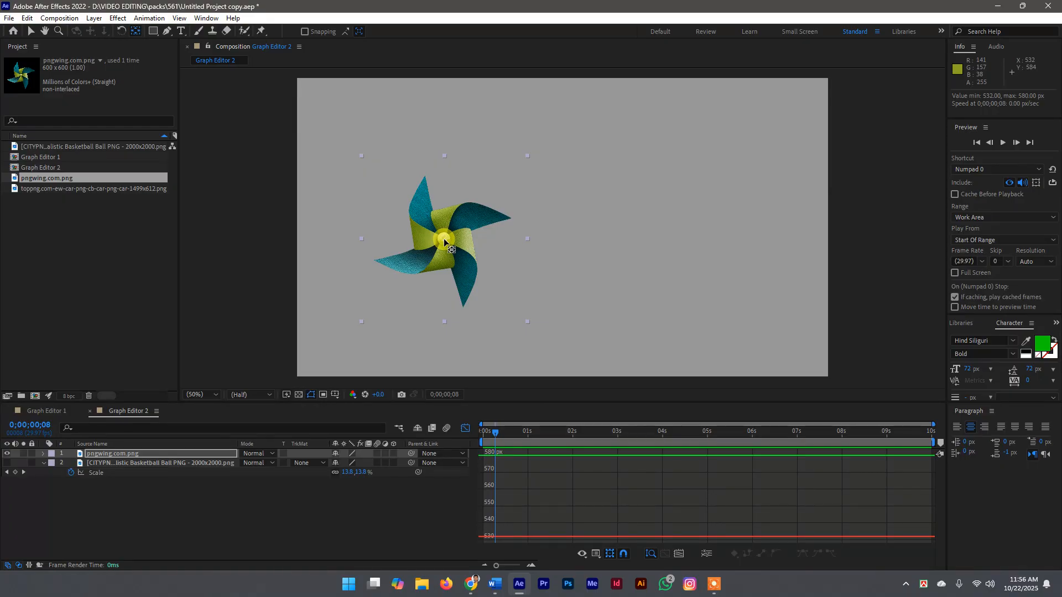
pyautogui.click(31, 31)
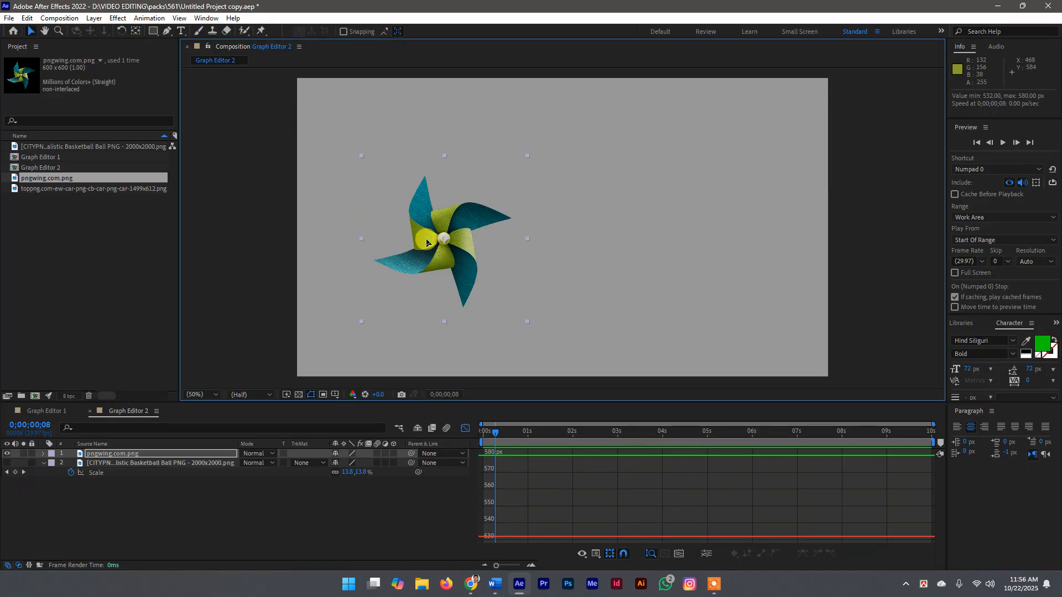
pyautogui.moveTo(404, 247)
pyautogui.mouseDown()
pyautogui.moveTo(420, 251)
pyautogui.moveTo(397, 247)
pyautogui.mouseUp()
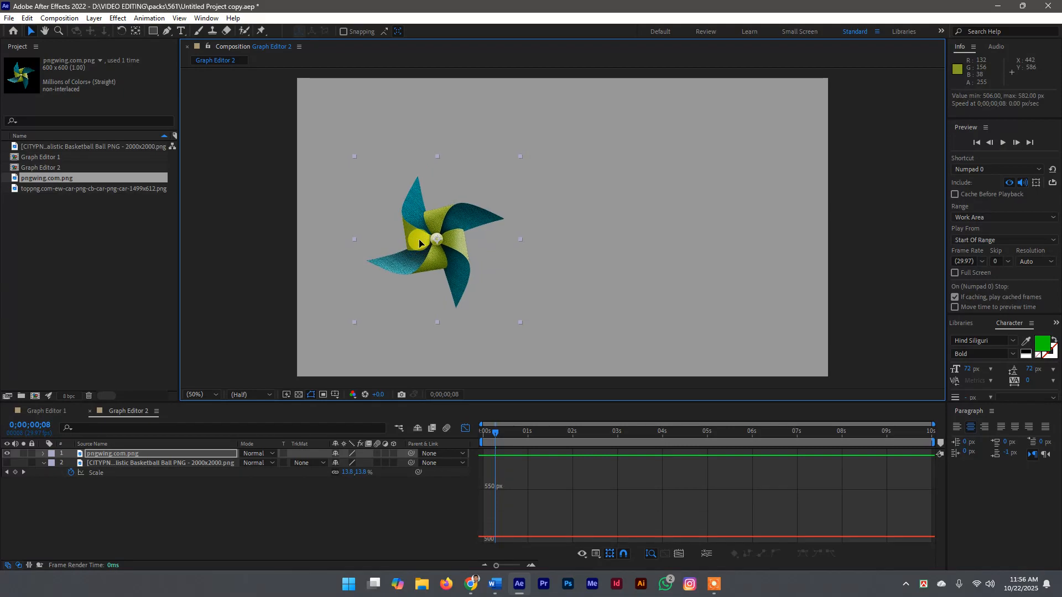
pyautogui.click(465, 428)
pyautogui.moveTo(495, 438); pyautogui.dragTo(455, 439)
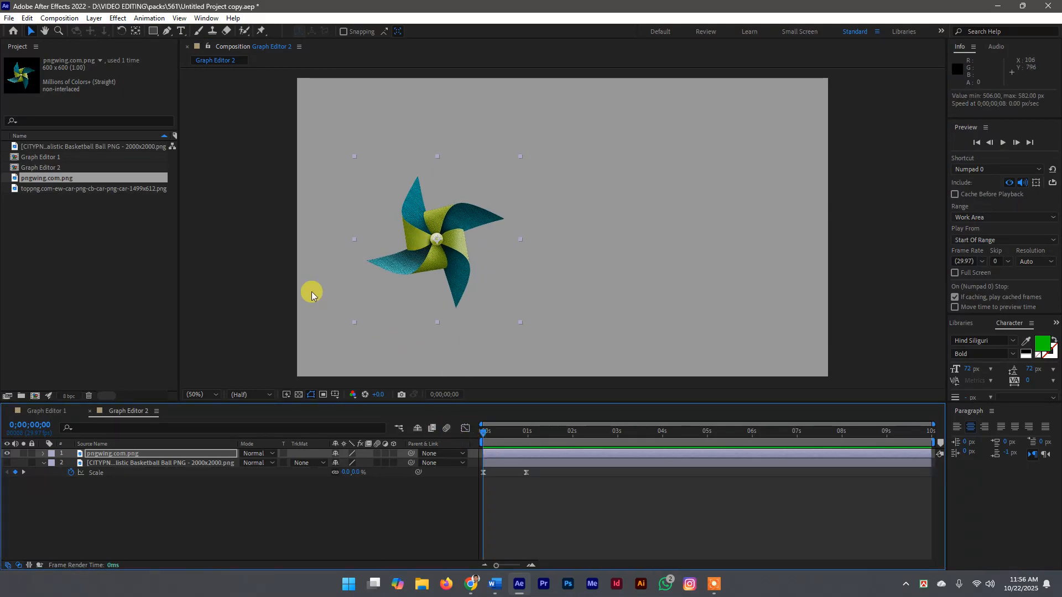
# Move the pinwheel's anchor point away from its hub with the Pan Behind tool, and place it back on the hub's centre
pyautogui.click(136, 31)
pyautogui.moveTo(437, 239); pyautogui.dragTo(446, 238)
pyautogui.moveTo(508, 209); pyautogui.dragTo(438, 240)
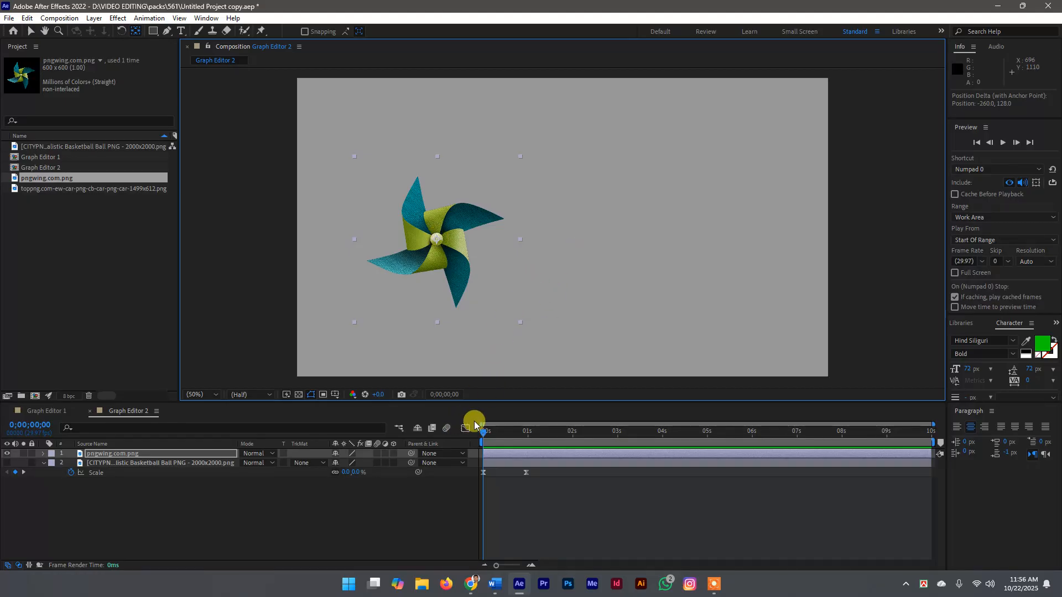
# Reveal the pinwheel layer's Rotation property and set its first keyframe of 0x+0.0° at 0 seconds
pyautogui.click(487, 430)
pyautogui.moveTo(513, 440); pyautogui.dragTo(478, 444)
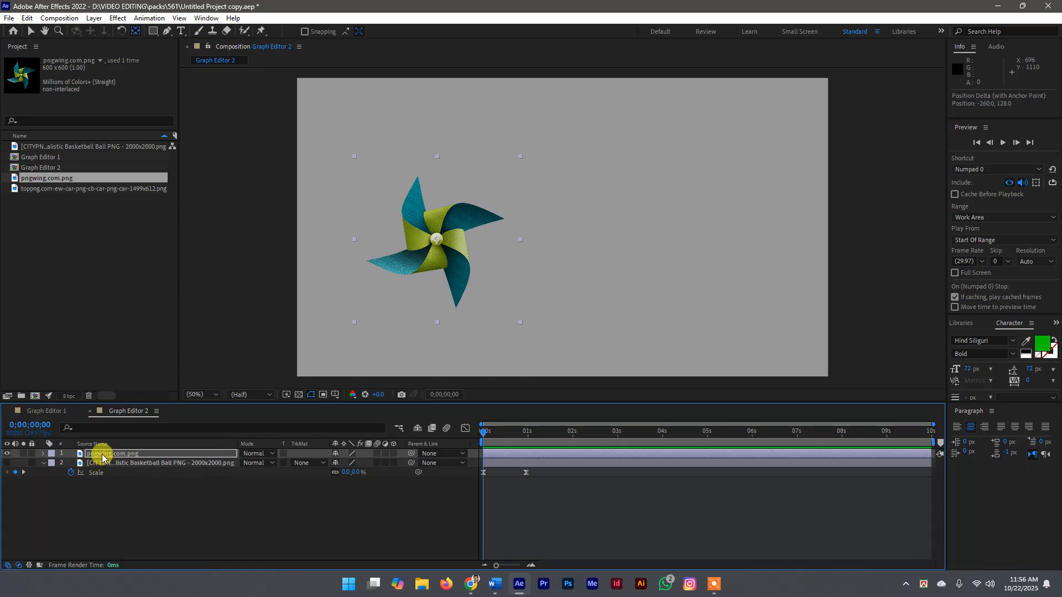
pyautogui.press('r')
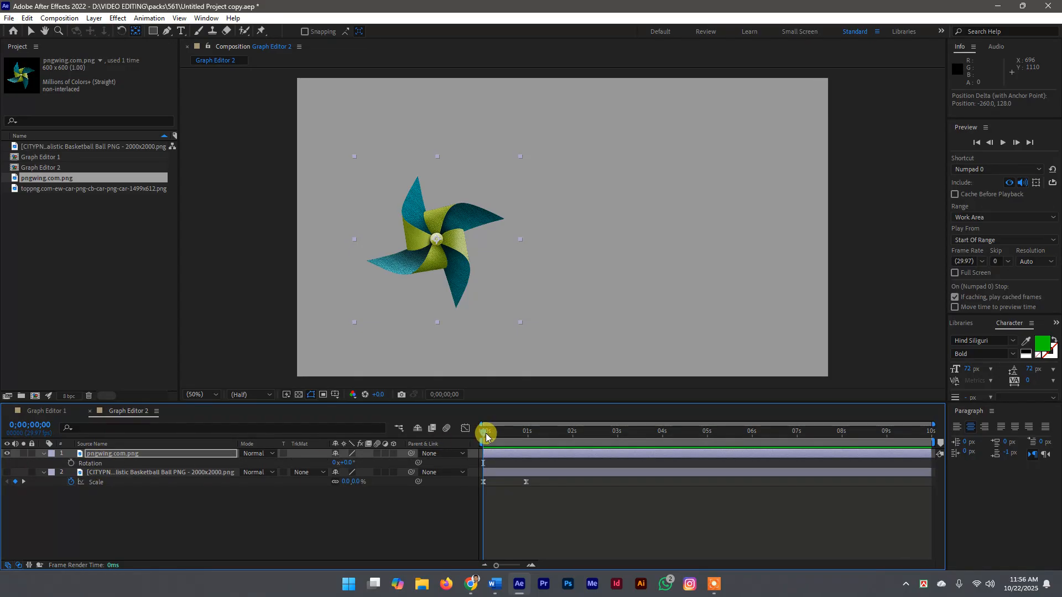
pyautogui.moveTo(486, 436); pyautogui.dragTo(576, 430)
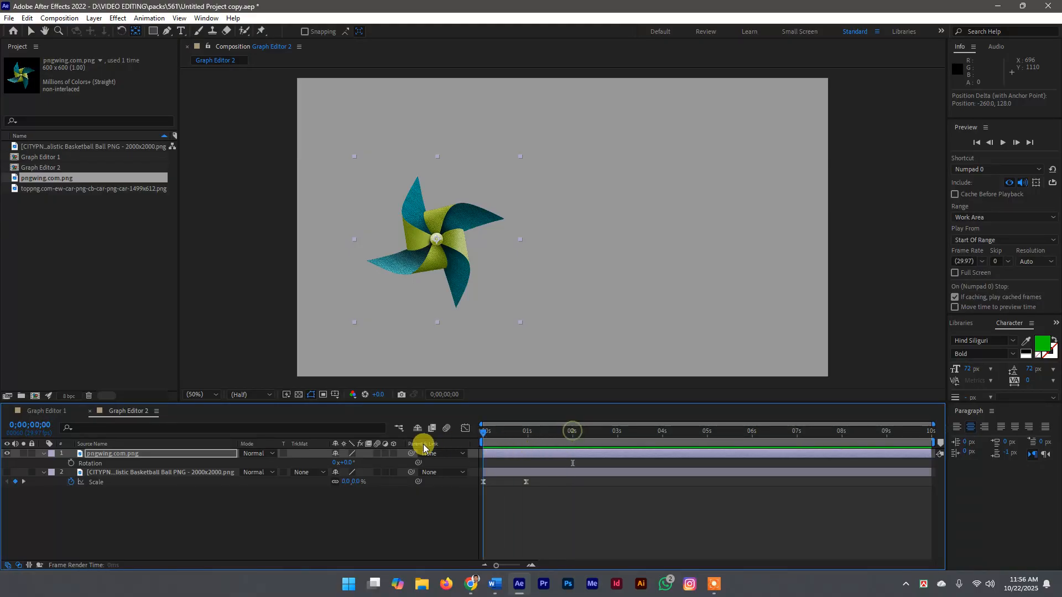
pyautogui.press('Home')
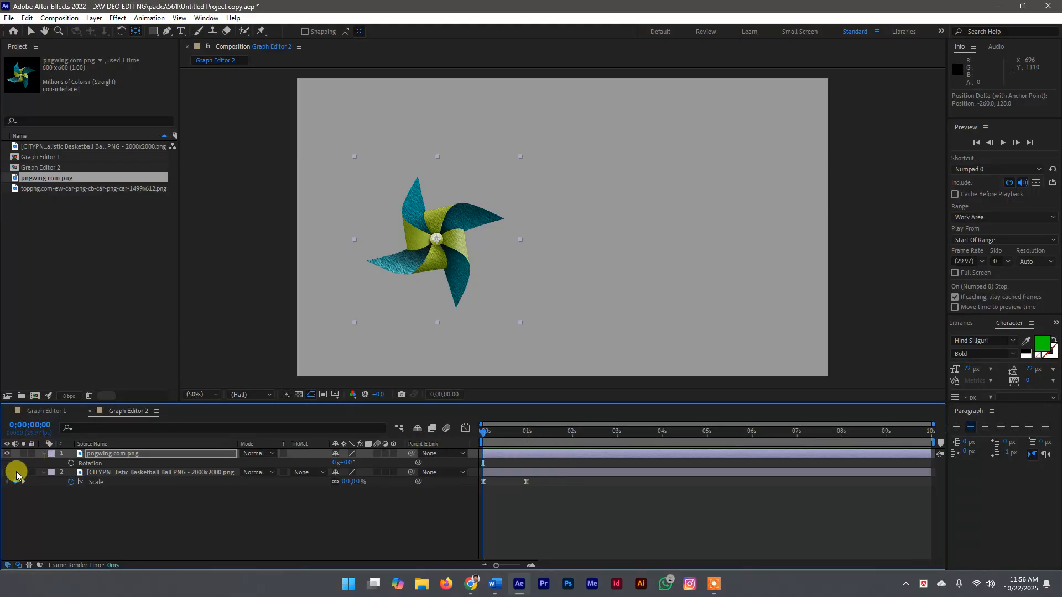
pyautogui.click(71, 463)
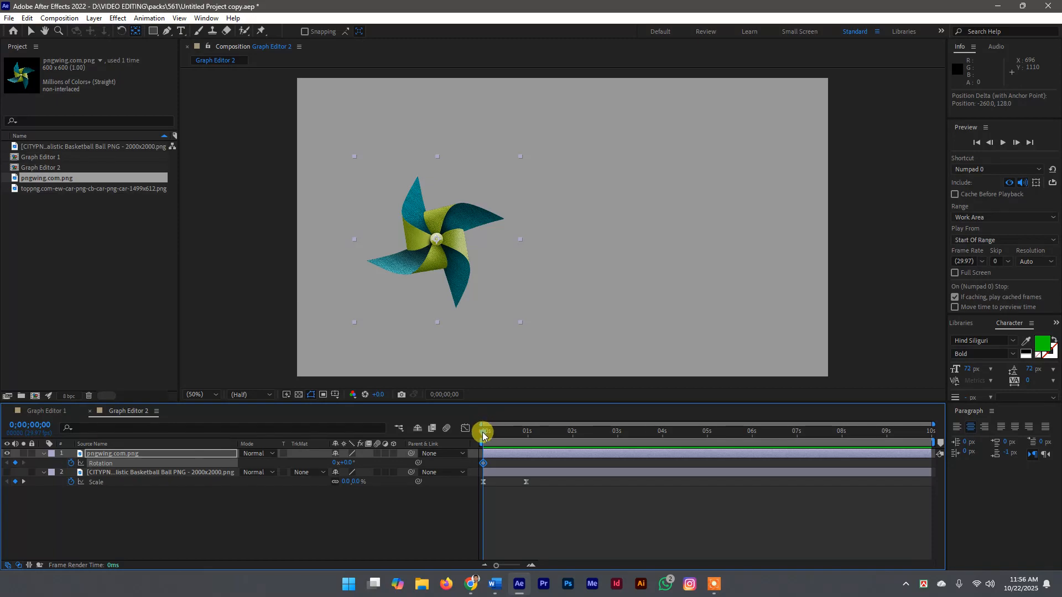
# Add a Rotation keyframe of 2x+0.0° at 2 seconds on the pinwheel layer, and preview the spin
pyautogui.moveTo(483, 434); pyautogui.dragTo(573, 436)
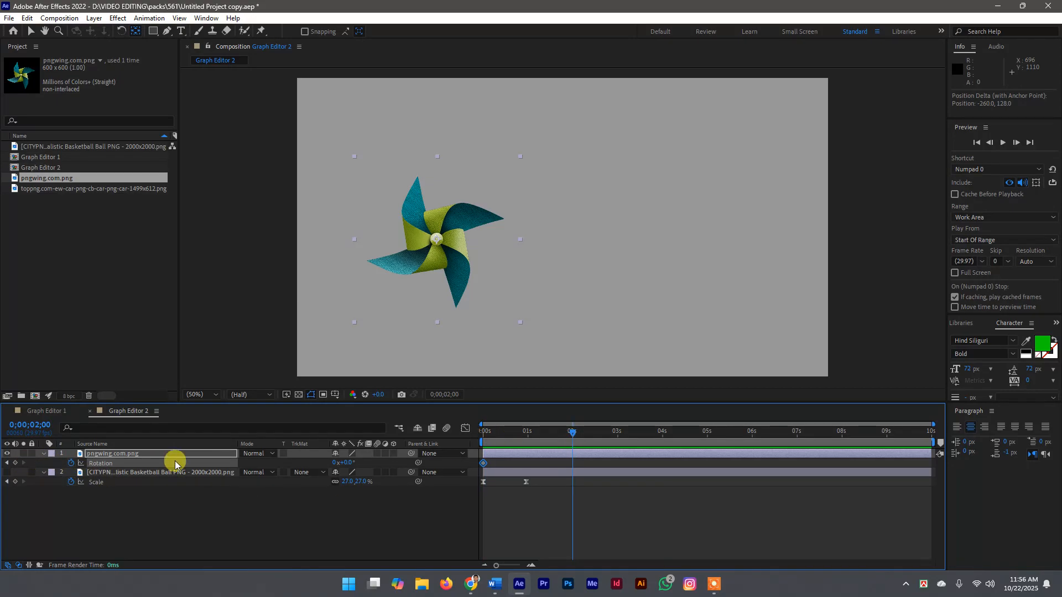
pyautogui.moveTo(332, 462); pyautogui.dragTo(355, 464)
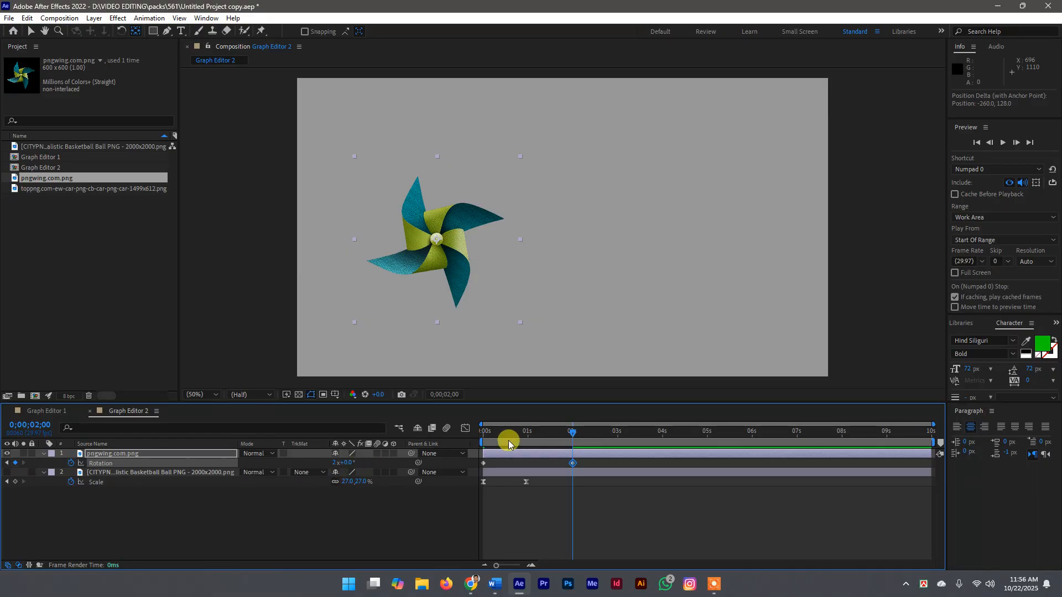
pyautogui.moveTo(566, 429); pyautogui.dragTo(433, 439)
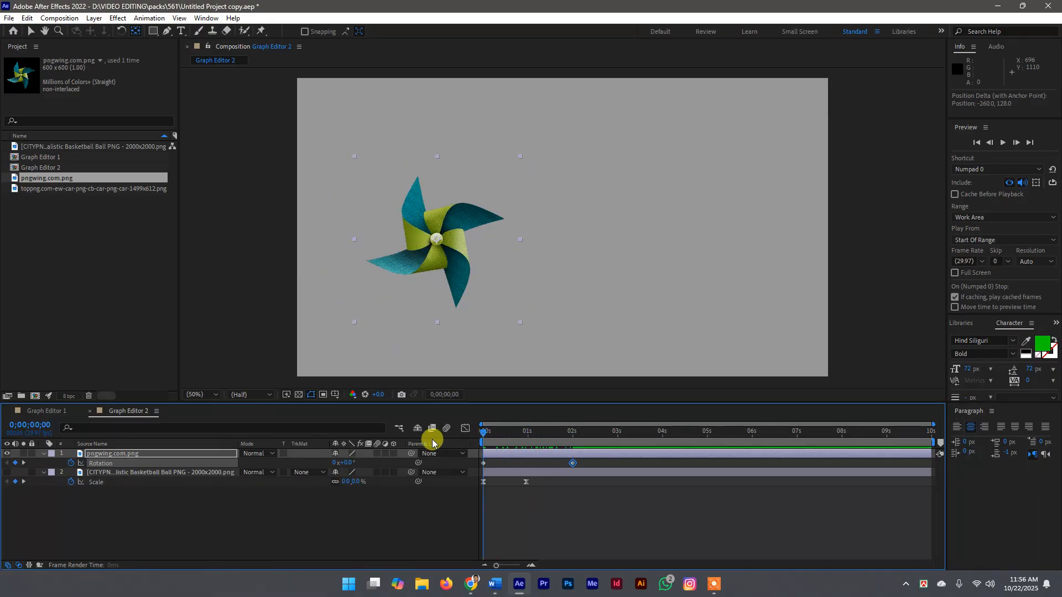
pyautogui.press('space')
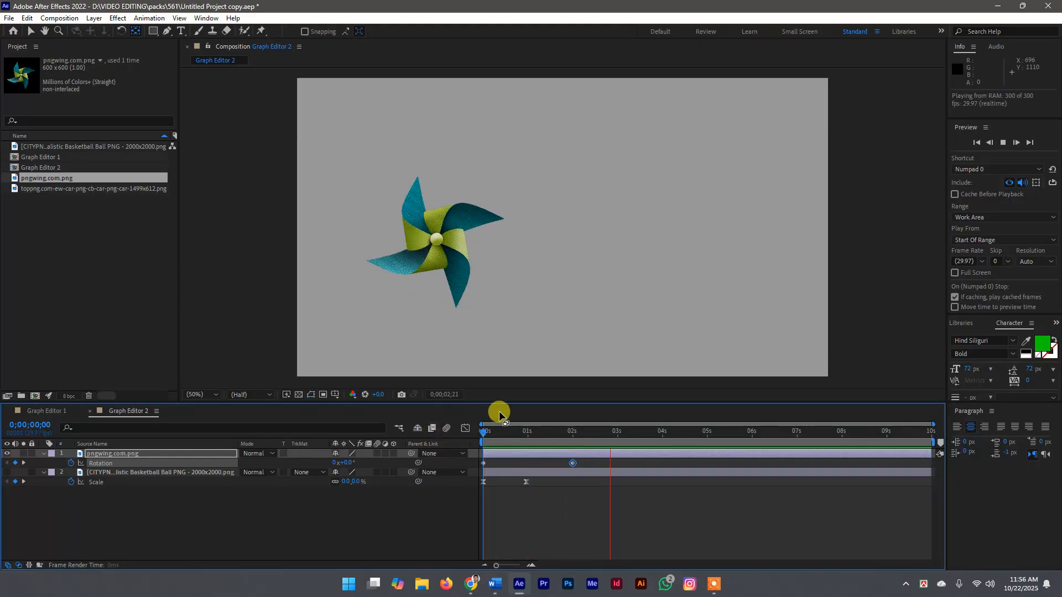
pyautogui.press('space')
pyautogui.moveTo(587, 436); pyautogui.dragTo(543, 451)
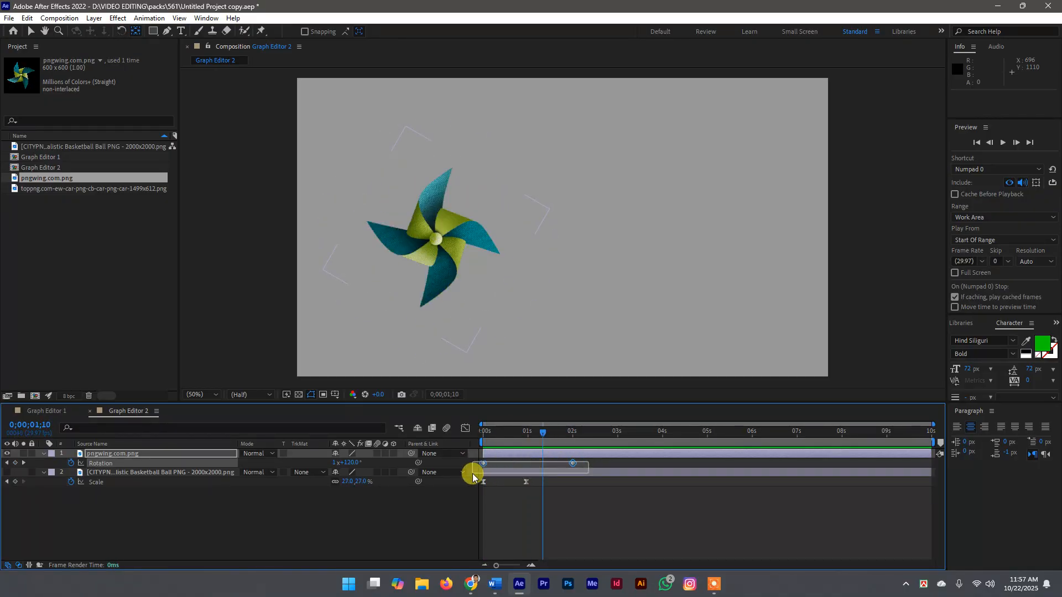
# Apply Easy Ease to both pinwheel Rotation keyframes, and display their speed graph in the Graph Editor
pyautogui.moveTo(473, 477); pyautogui.dragTo(472, 475)
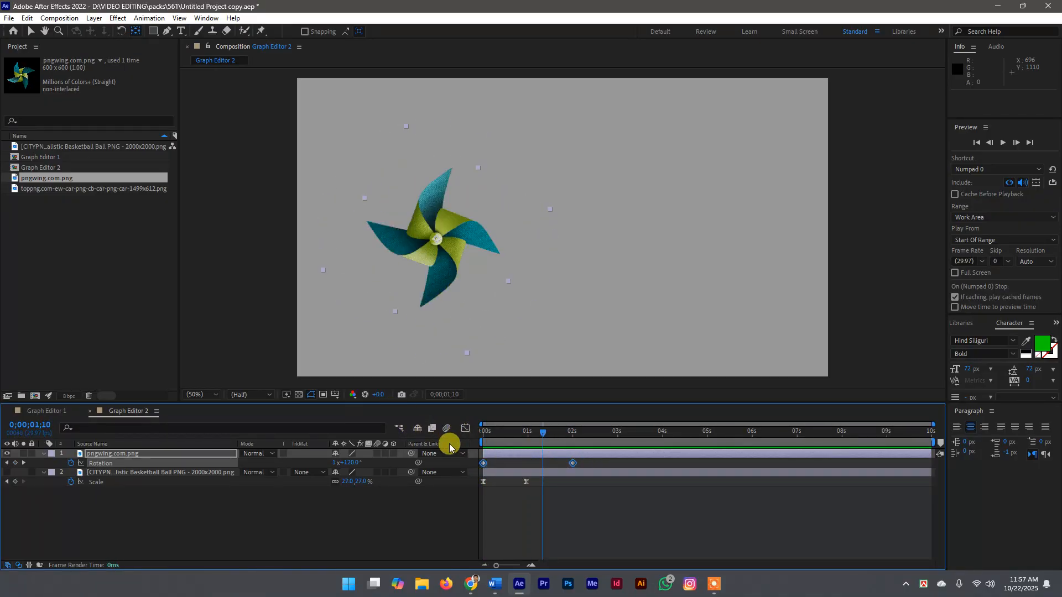
pyautogui.press('F9')
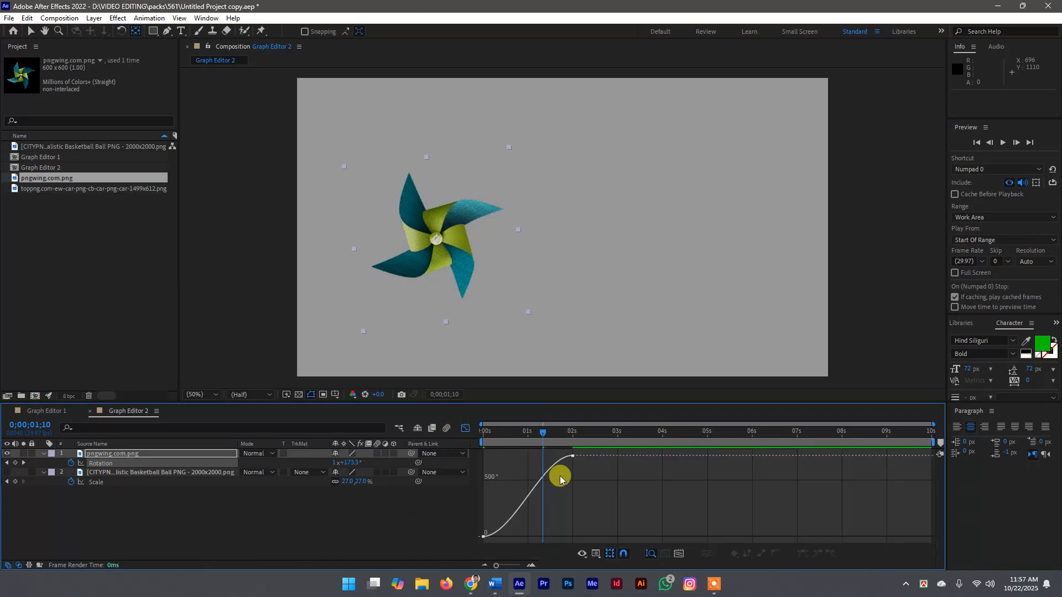
pyautogui.rightClick(517, 477)
pyautogui.click(567, 379)
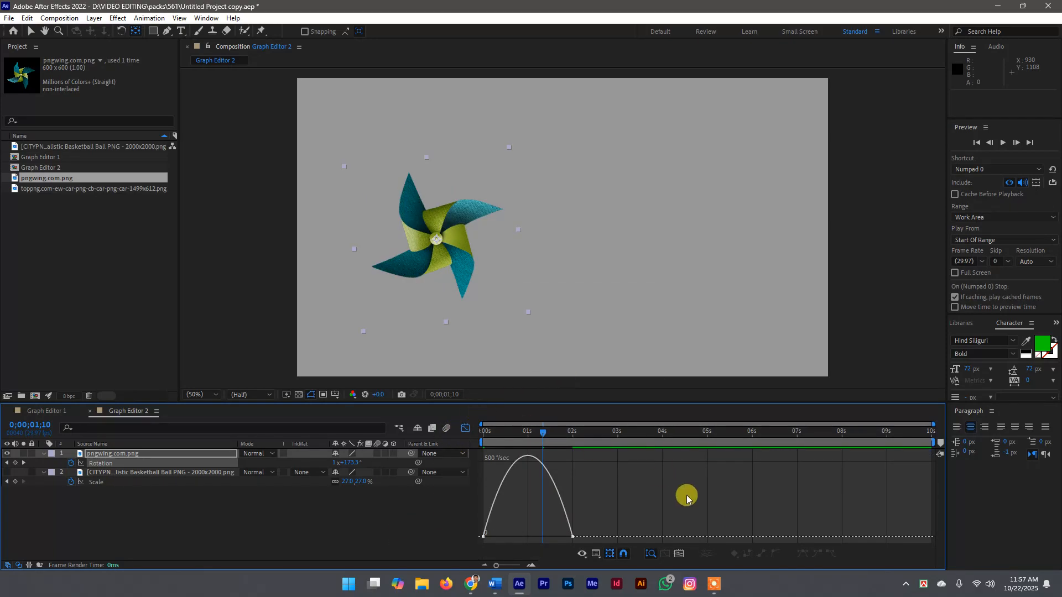
# Shape the Rotation speed curve to accelerate toward 2 seconds, shortening the end keyframe's influence and lengthening the start keyframe's, peaking at about 1110°/sec
pyautogui.click(572, 537)
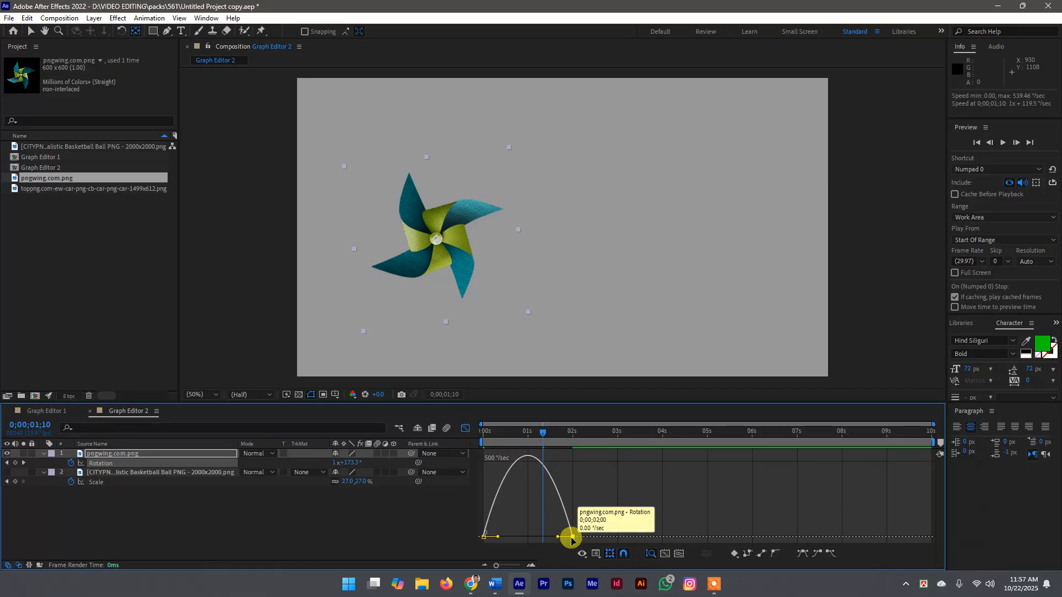
pyautogui.moveTo(556, 537); pyautogui.dragTo(576, 538)
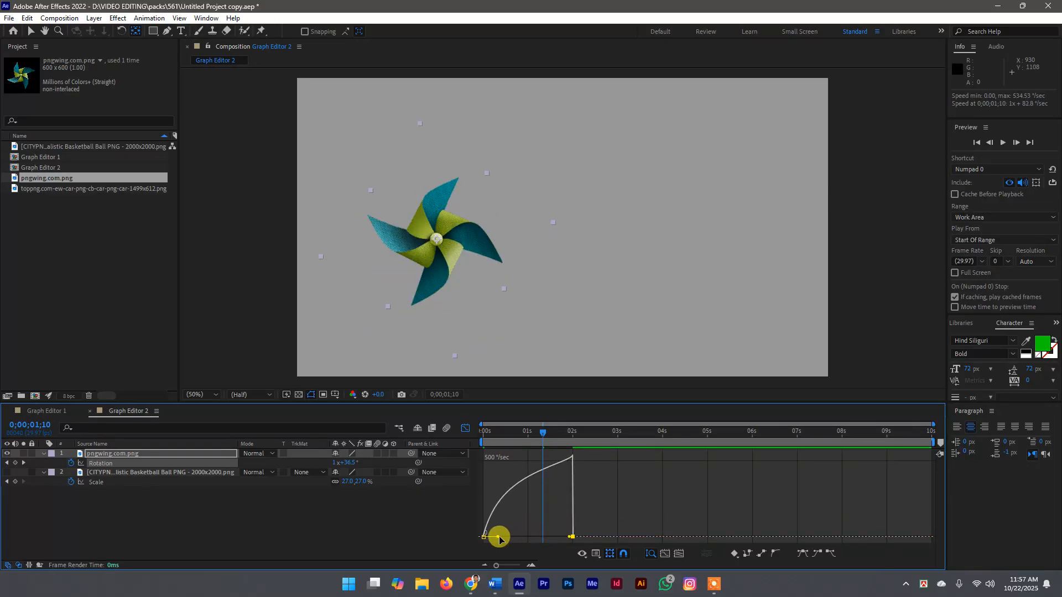
pyautogui.moveTo(499, 539); pyautogui.dragTo(515, 538)
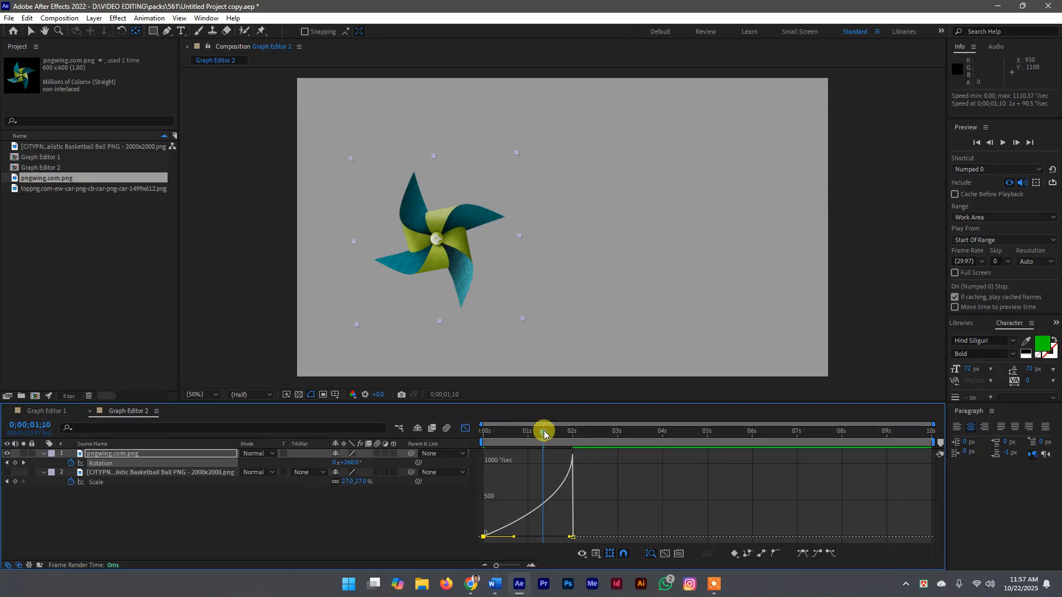
# Preview the accelerating pinwheel spin twice from 0 seconds, and scrub back through its first two seconds
pyautogui.moveTo(545, 434); pyautogui.dragTo(409, 451)
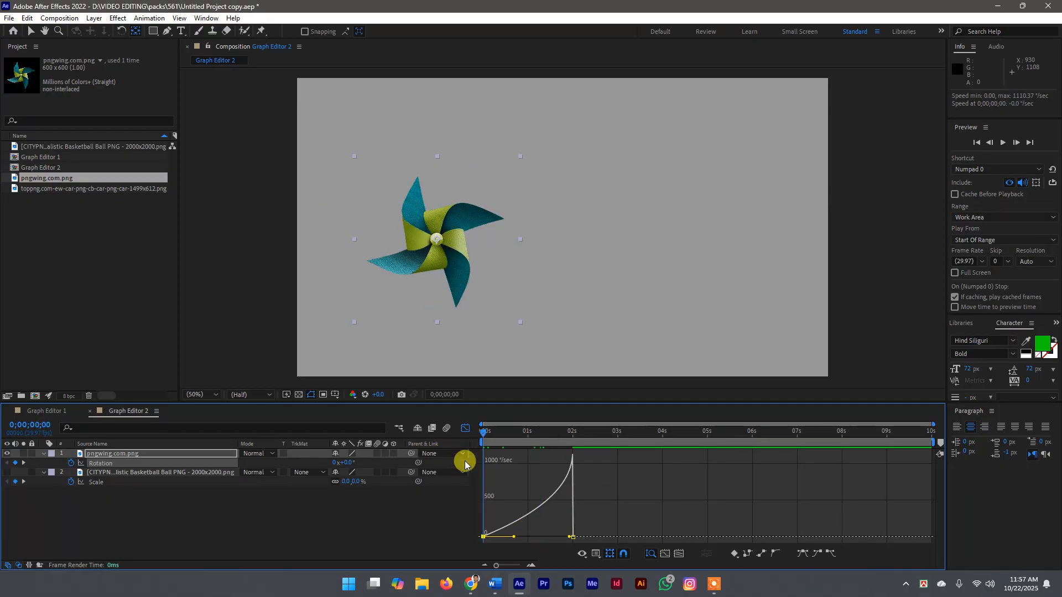
pyautogui.press('space')
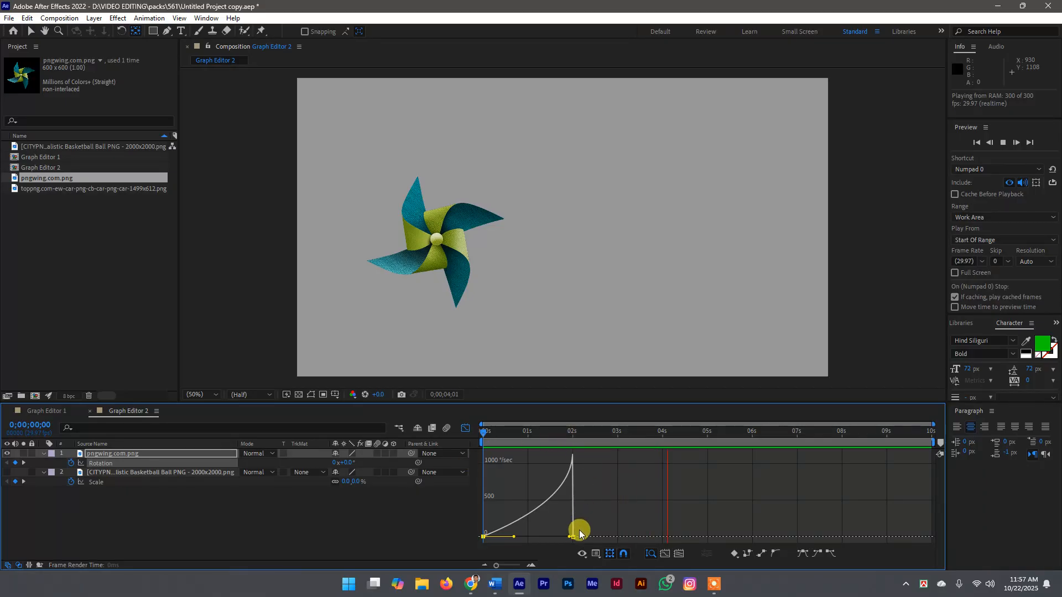
pyautogui.click(715, 446)
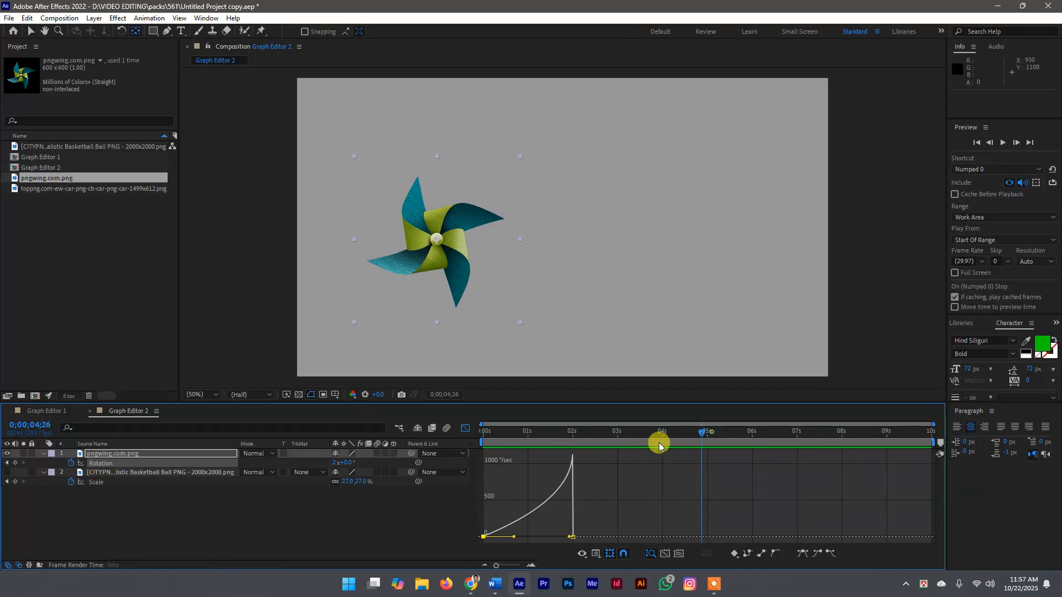
pyautogui.press('Home')
pyautogui.press('space')
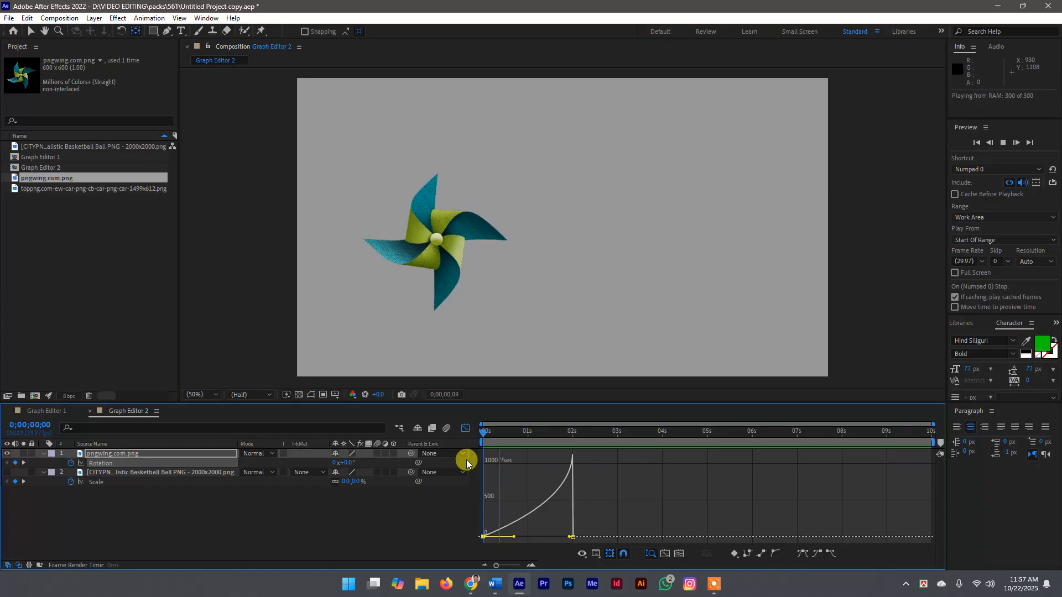
pyautogui.click(540, 460)
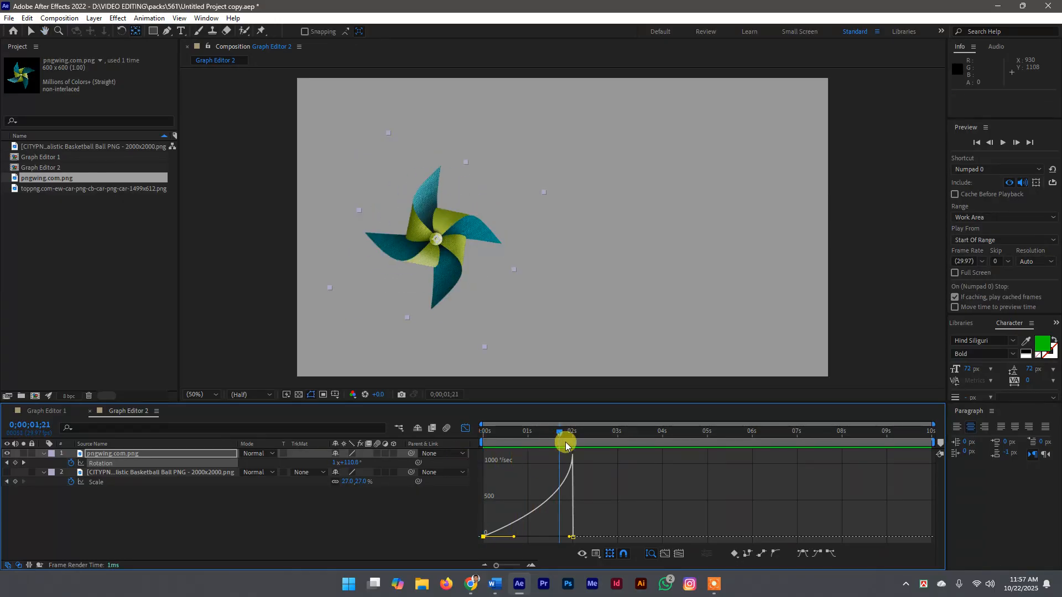
pyautogui.moveTo(565, 442); pyautogui.dragTo(514, 458)
# Switch Rotation to the value graph, pull the first keyframe's handle down so the curve dips to about -50°, and preview from 0 seconds
pyautogui.rightClick(558, 486)
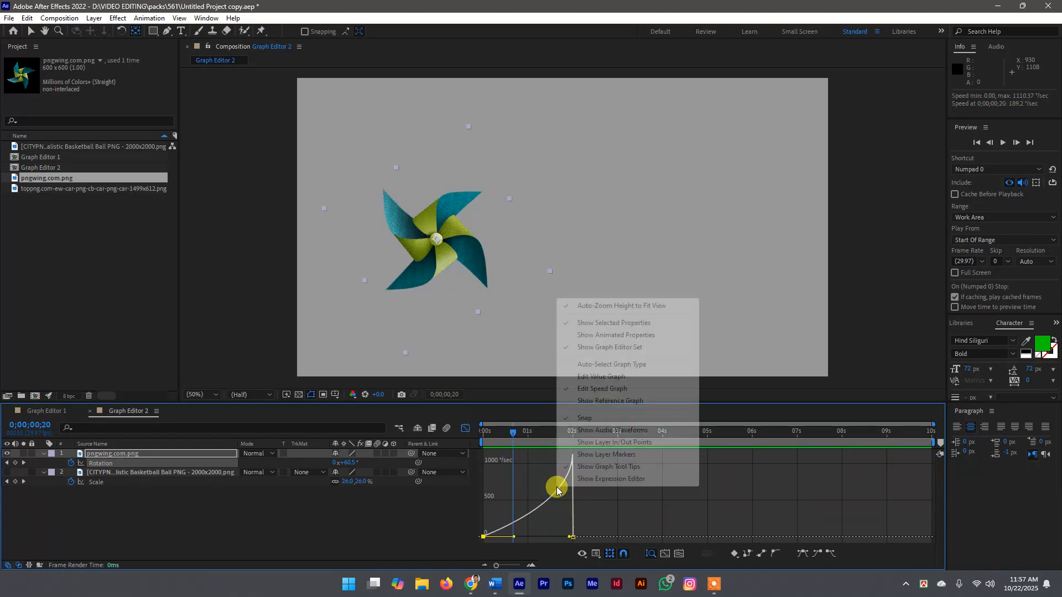
pyautogui.click(583, 377)
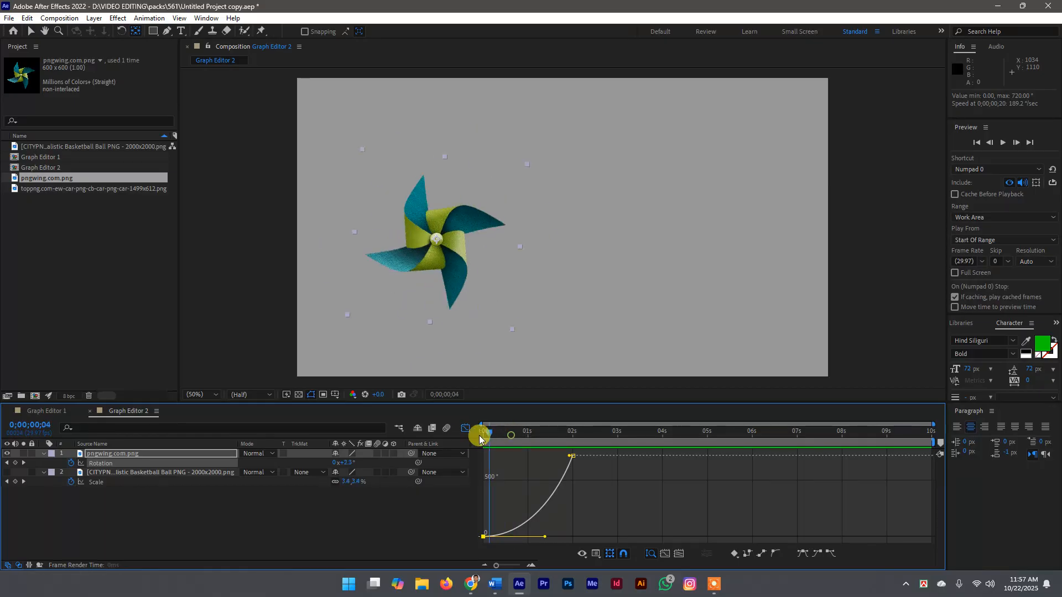
pyautogui.moveTo(479, 436); pyautogui.dragTo(506, 439)
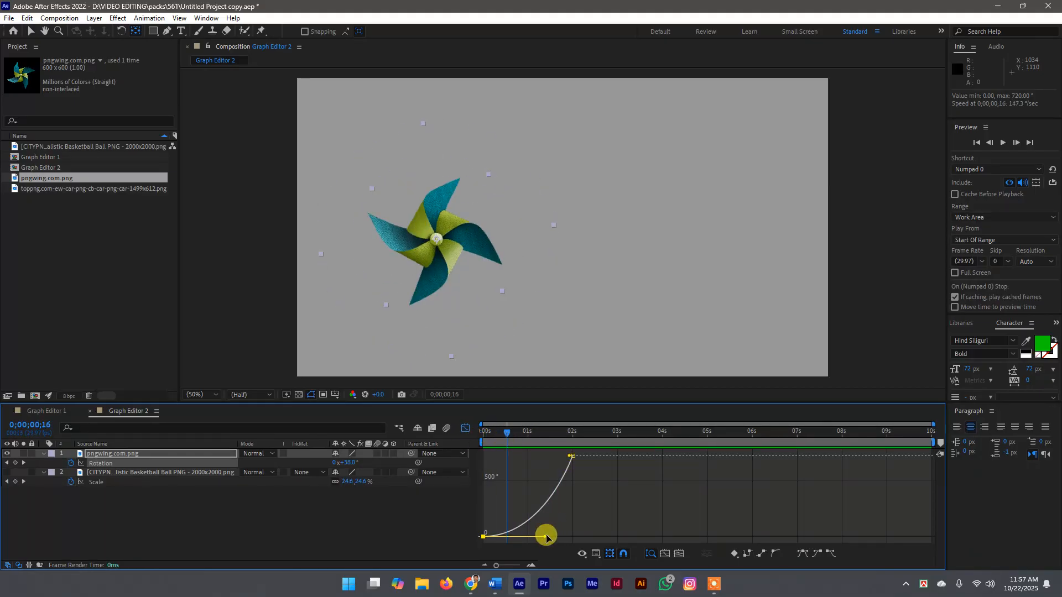
pyautogui.moveTo(546, 538)
pyautogui.mouseDown()
pyautogui.moveTo(535, 496)
pyautogui.moveTo(550, 507)
pyautogui.moveTo(555, 551)
pyautogui.mouseUp()
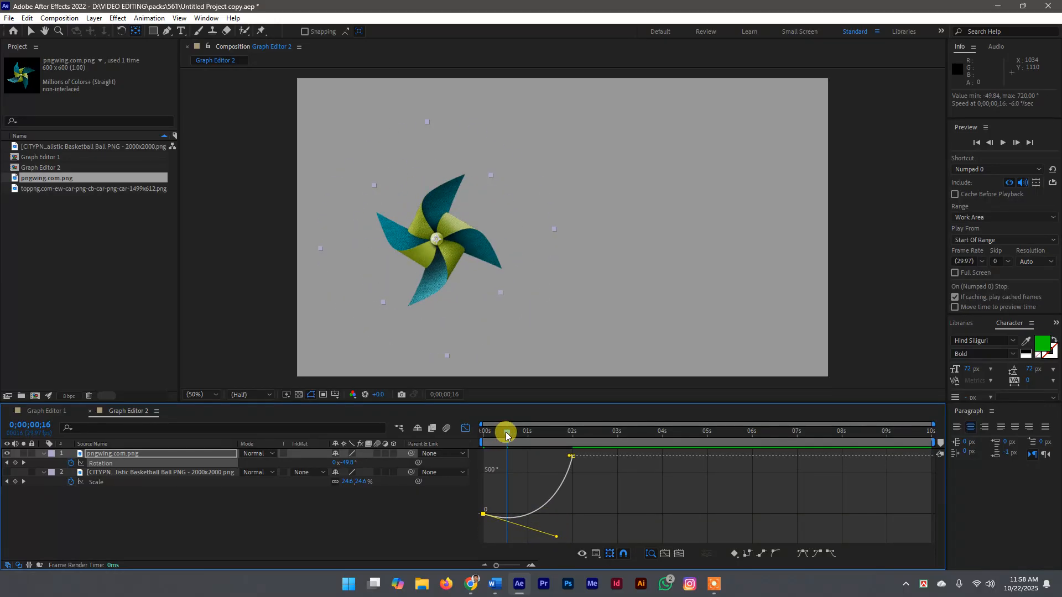
pyautogui.moveTo(506, 436); pyautogui.dragTo(440, 443)
pyautogui.press('space')
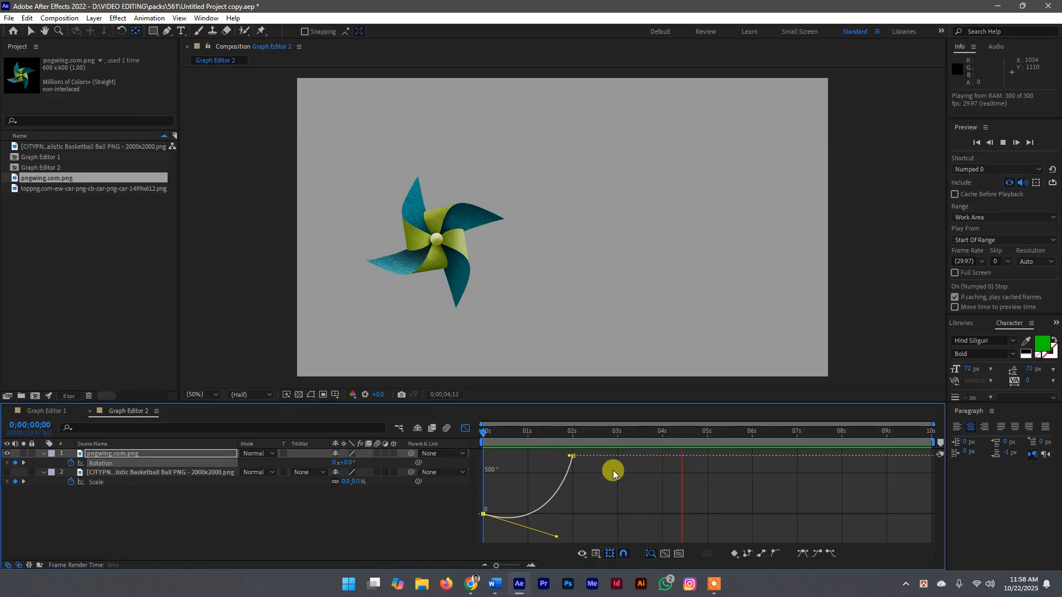
# Lower the first Rotation keyframe's handle further and raise the 2-second keyframe's handle, so the curve spans about -103° to 849°
pyautogui.click(556, 537)
pyautogui.moveTo(556, 537); pyautogui.dragTo(550, 551)
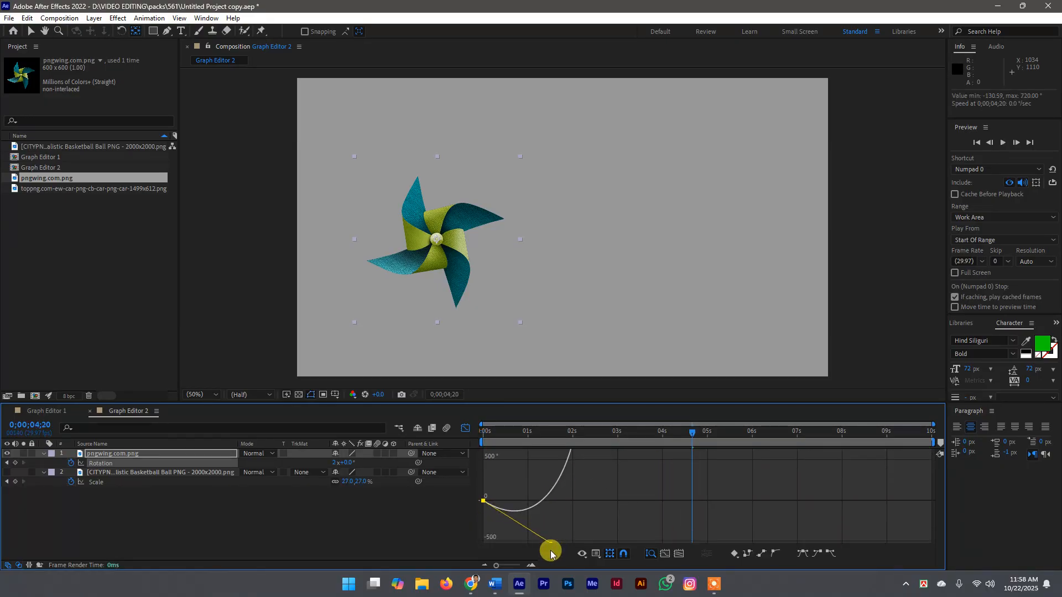
pyautogui.moveTo(690, 437); pyautogui.dragTo(467, 455)
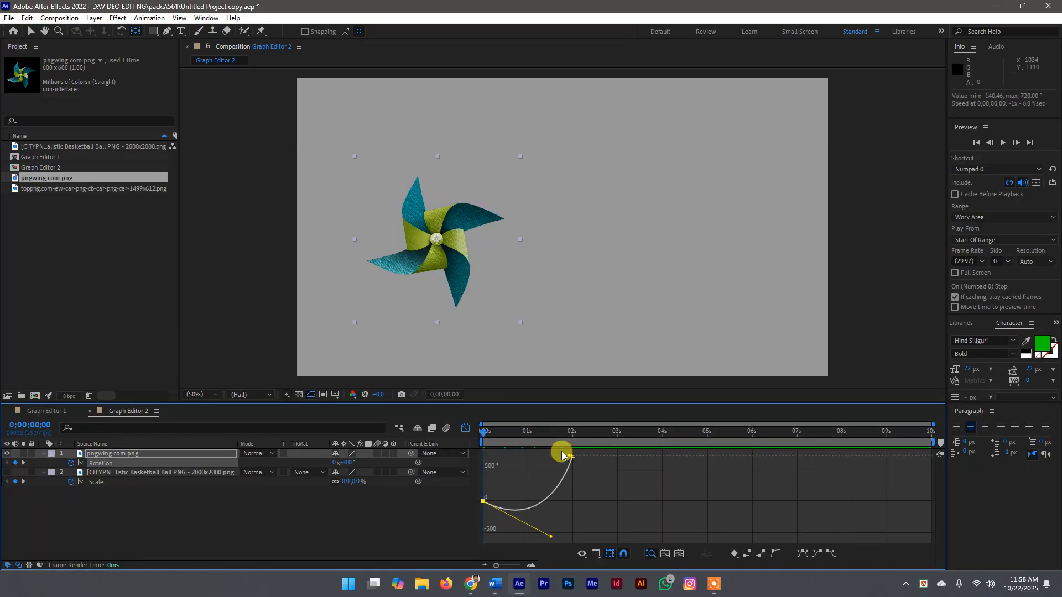
pyautogui.moveTo(570, 455); pyautogui.dragTo(531, 455)
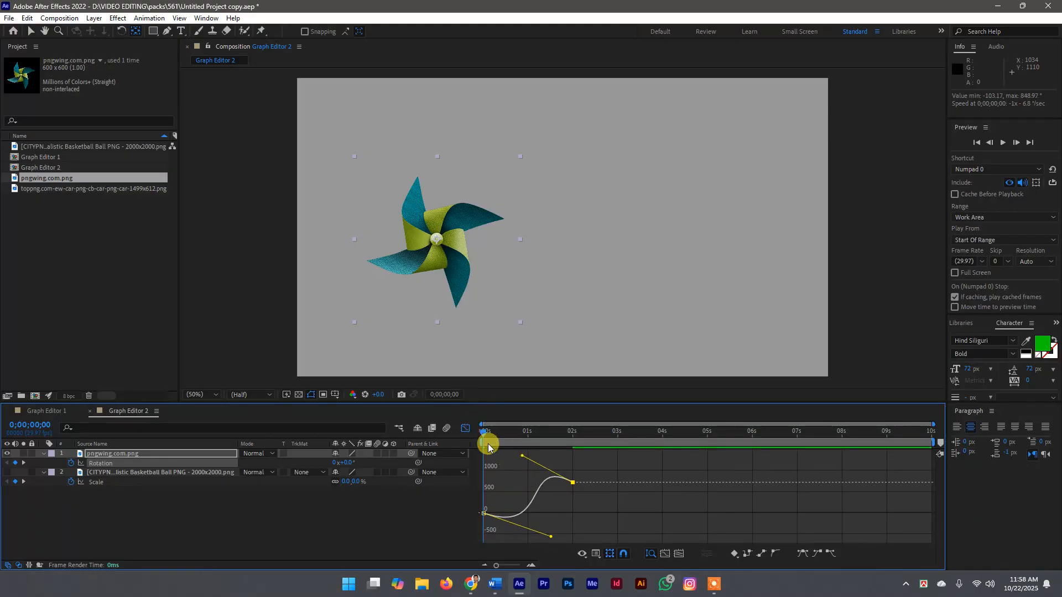
# Preview the pinwheel's wind-up and overshoot rotation repeatedly from 0 seconds
pyautogui.press('space')
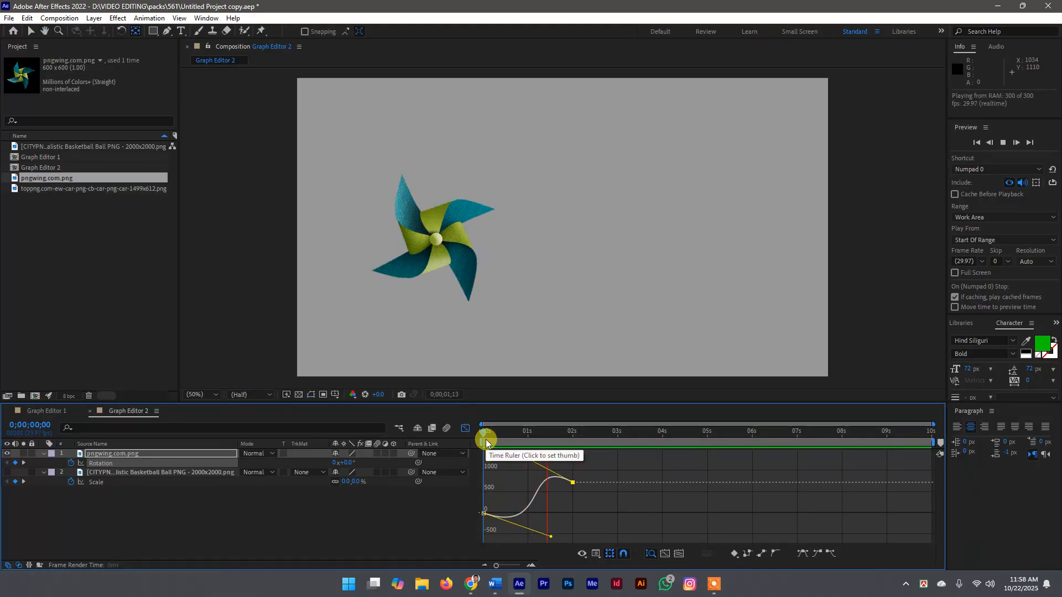
pyautogui.press('space')
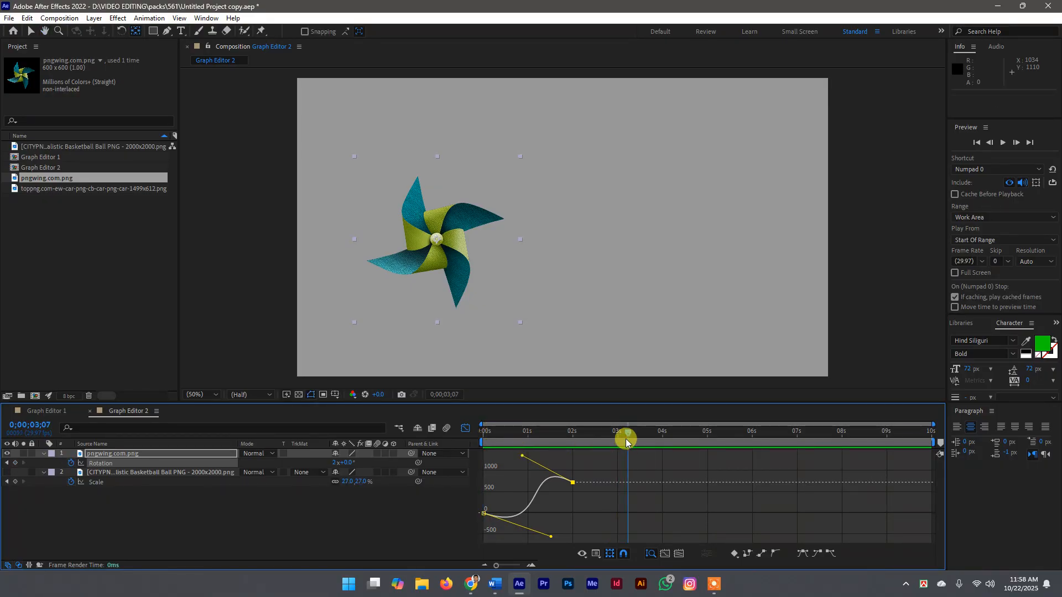
pyautogui.moveTo(621, 435); pyautogui.dragTo(462, 463)
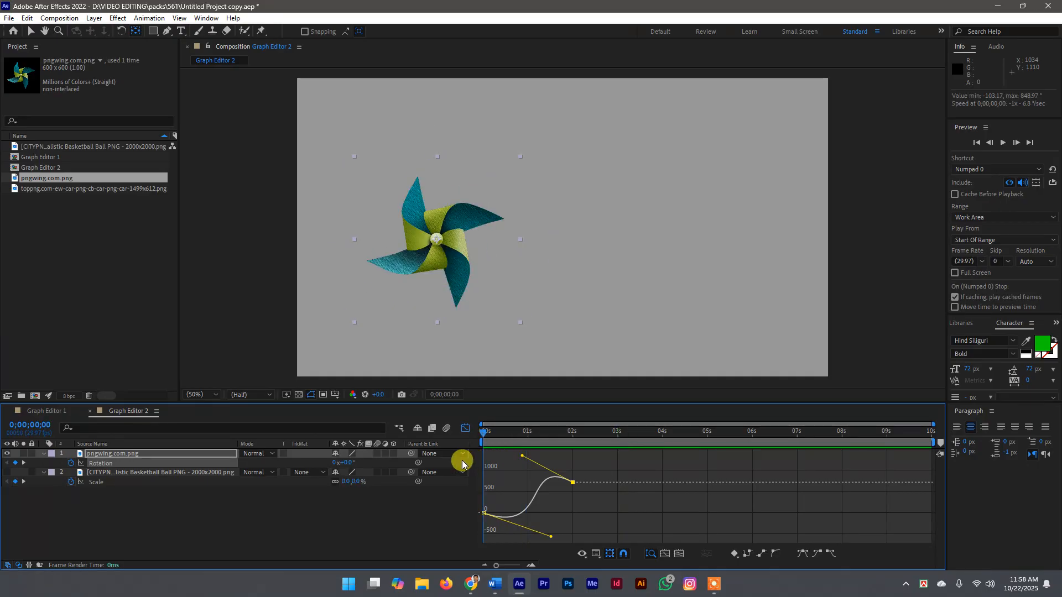
pyautogui.press('space')
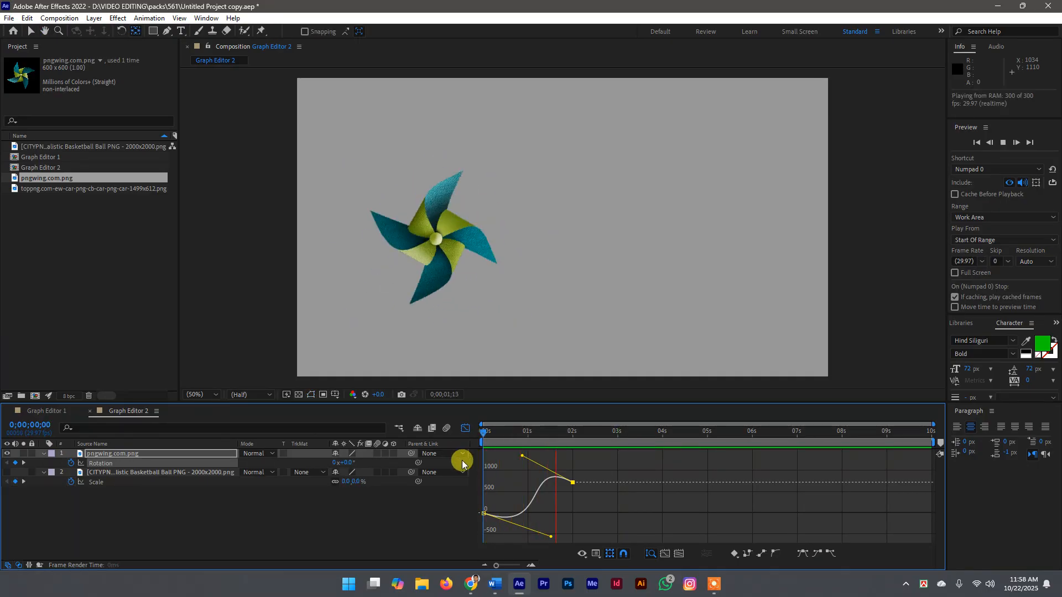
pyautogui.click(662, 440)
pyautogui.moveTo(582, 449); pyautogui.dragTo(460, 456)
pyautogui.press('space')
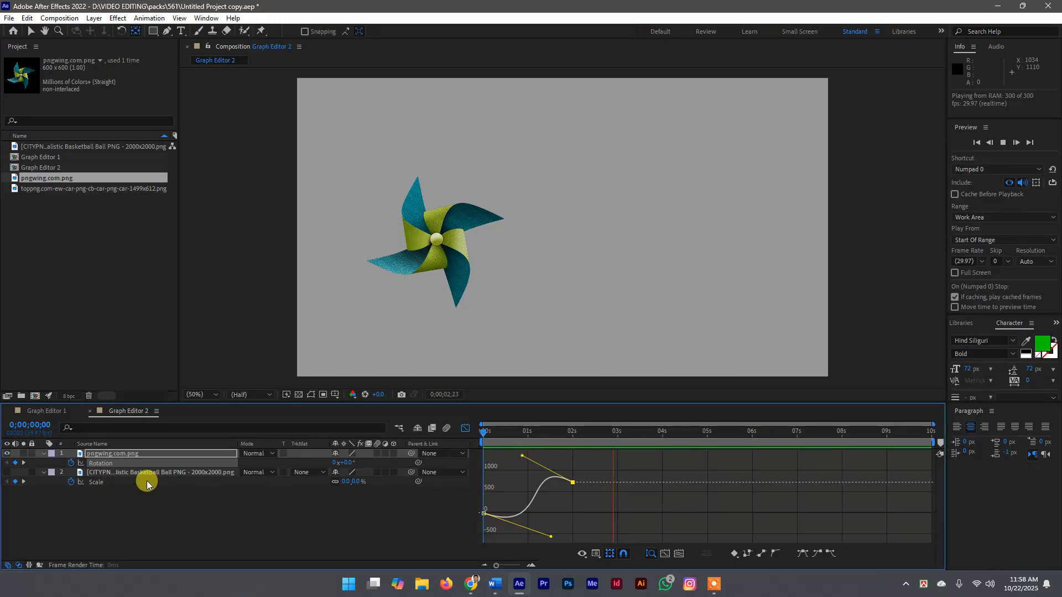
# Hide the pinwheel layer, and open the Graph Editor 1 composition with no layer selected
pyautogui.click(7, 454)
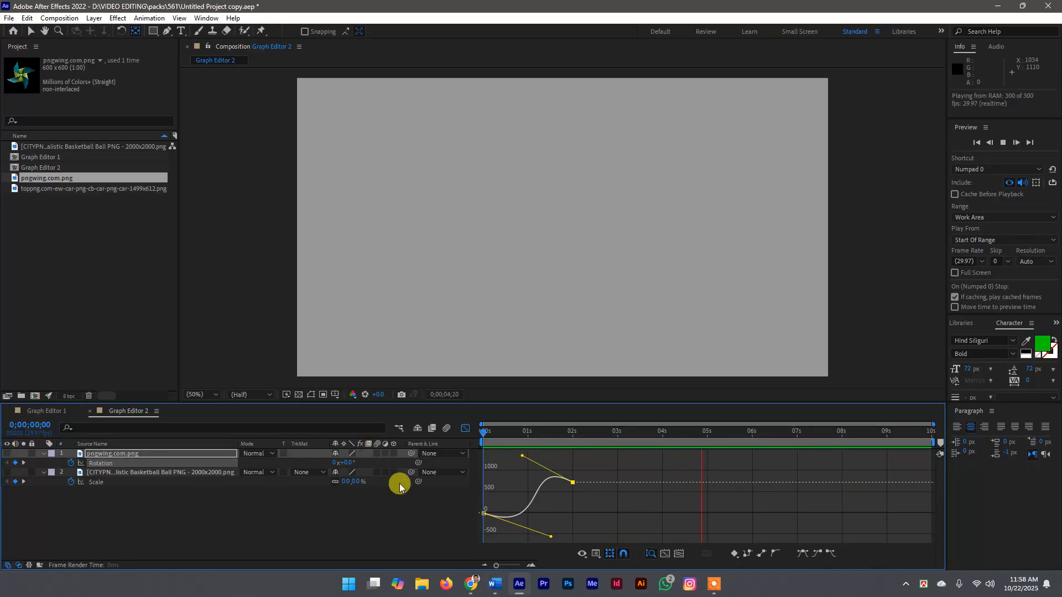
pyautogui.press('space')
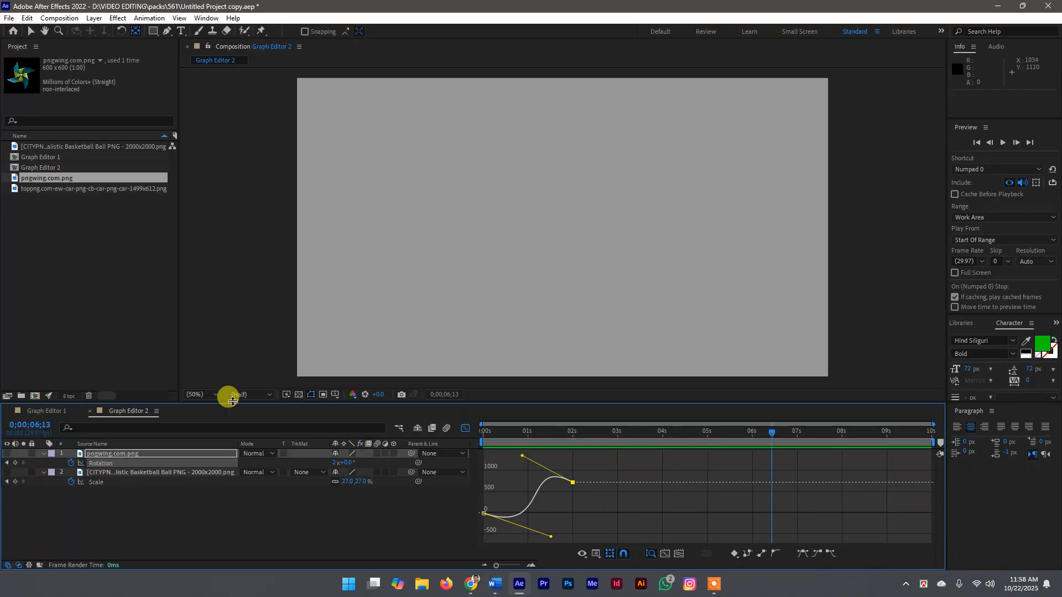
pyautogui.doubleClick(44, 158)
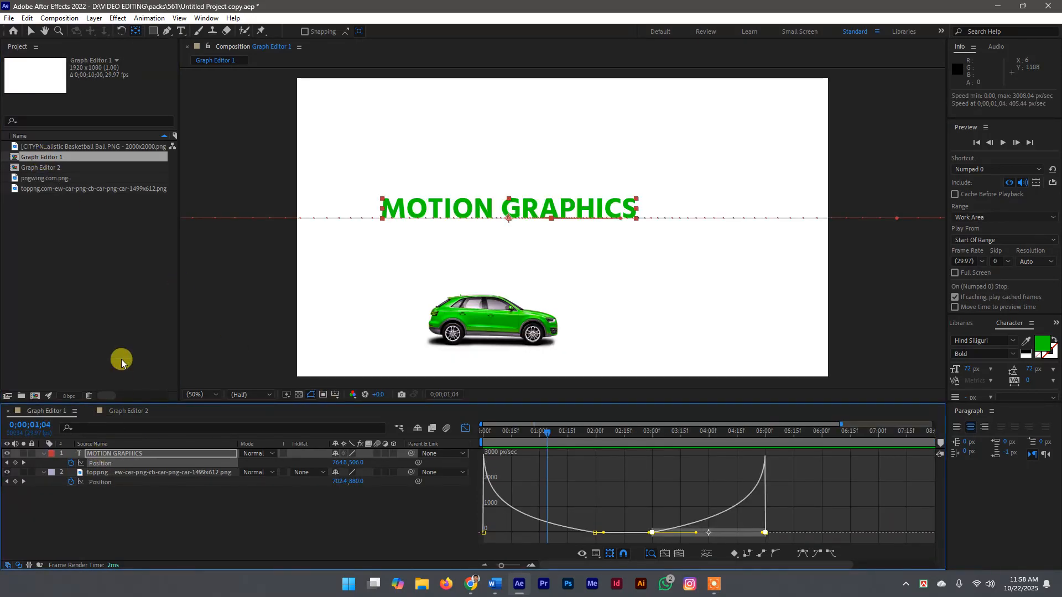
pyautogui.click(330, 310)
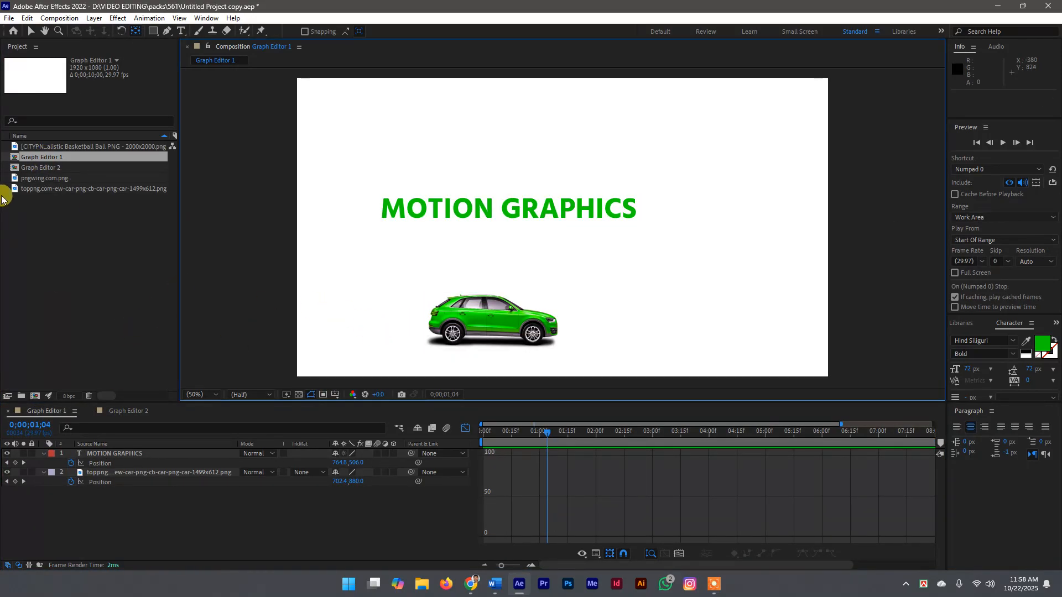
pyautogui.click(35, 188)
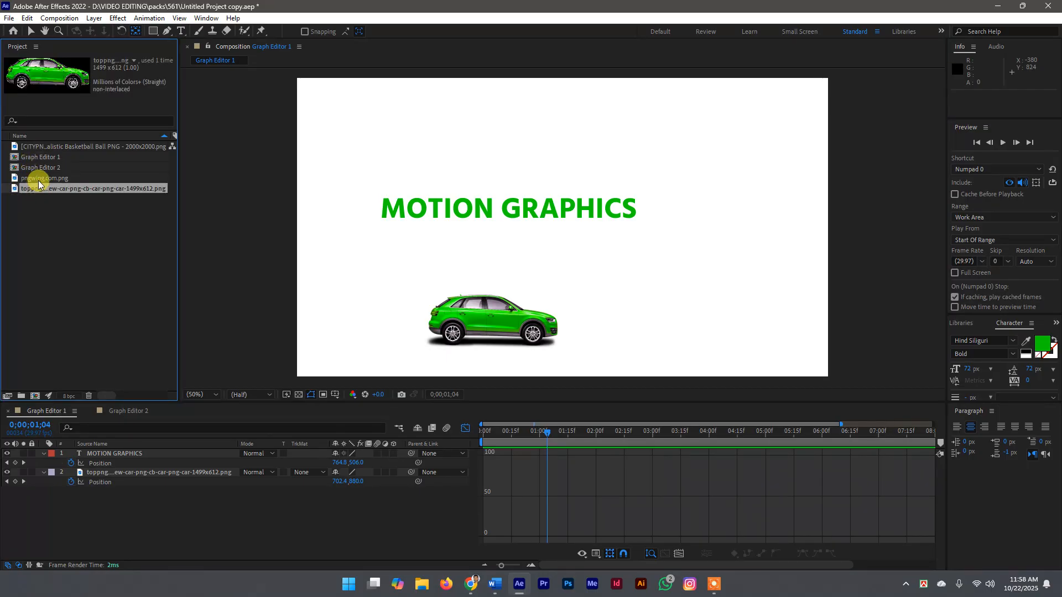
pyautogui.click(36, 178)
pyautogui.click(49, 147)
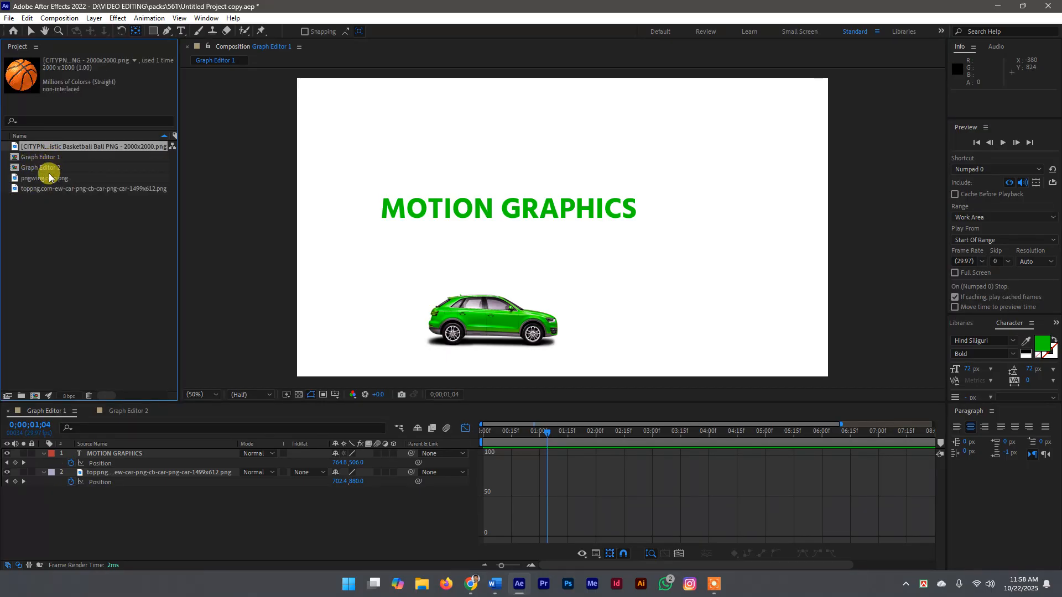
# Select the MOTION GRAPHICS text layer and preview the Graph Editor 1 text and car animation from 0 seconds
pyautogui.doubleClick(48, 225)
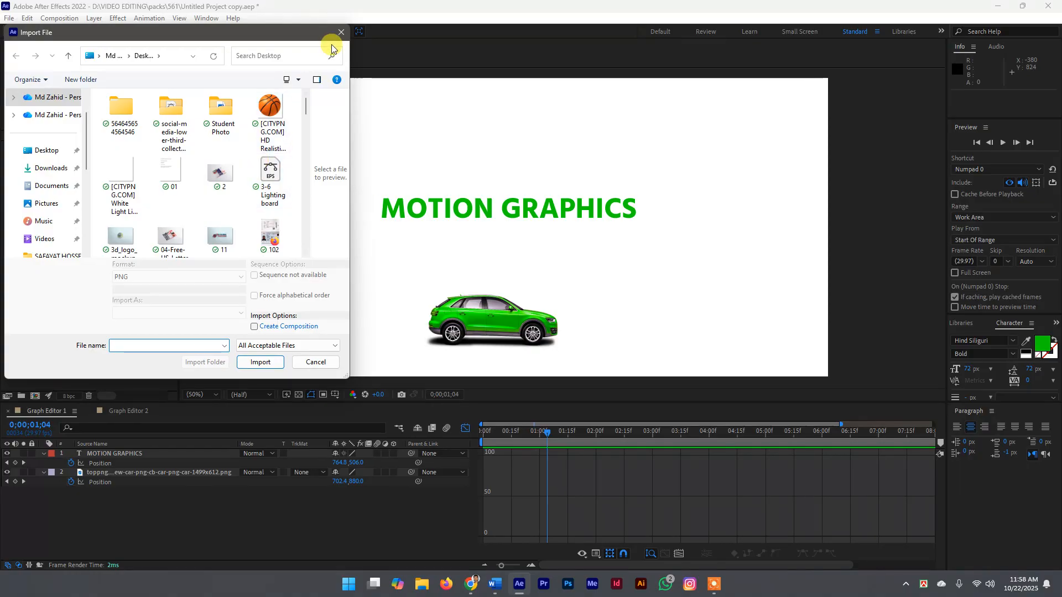
pyautogui.click(341, 32)
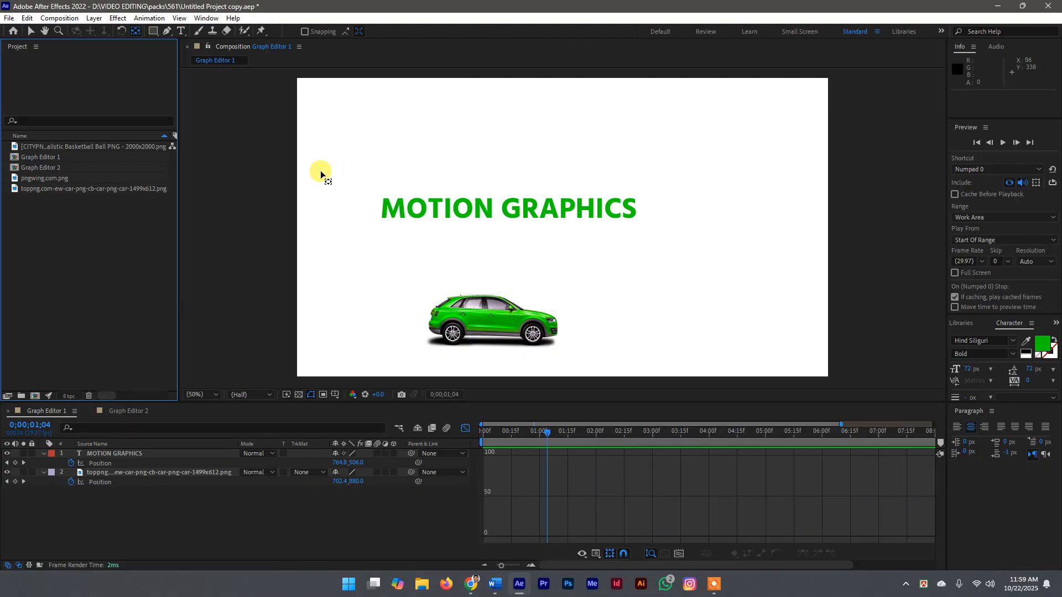
pyautogui.click(466, 208)
pyautogui.moveTo(547, 432); pyautogui.dragTo(483, 433)
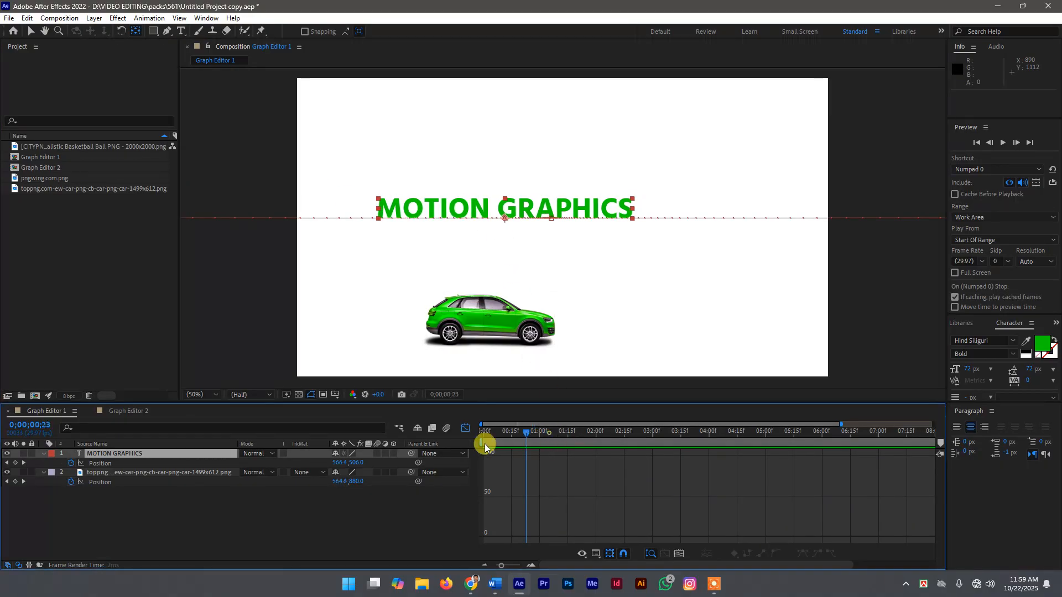
pyautogui.press('space')
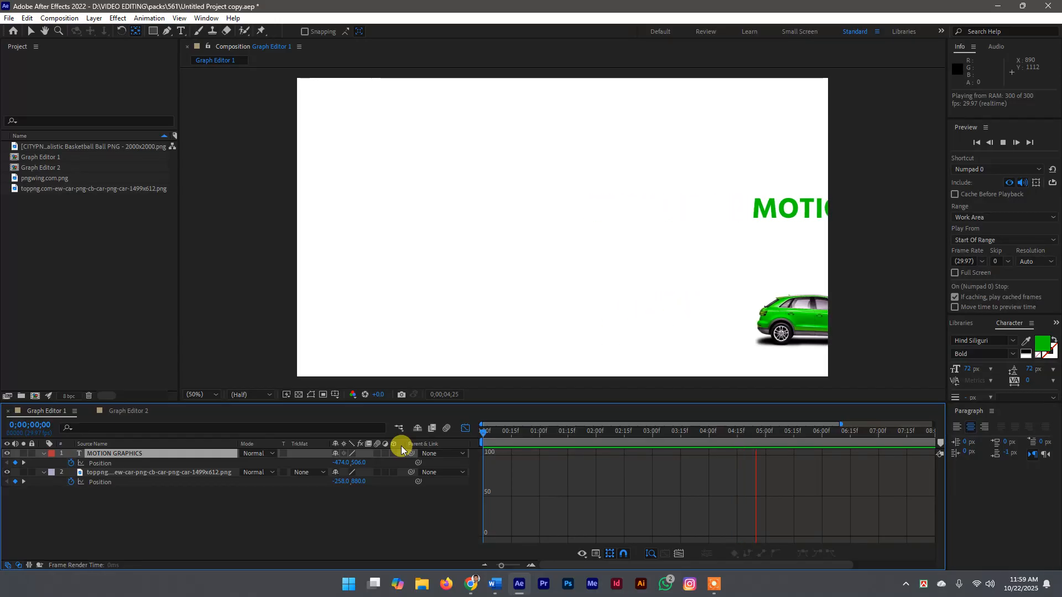
pyautogui.press('space')
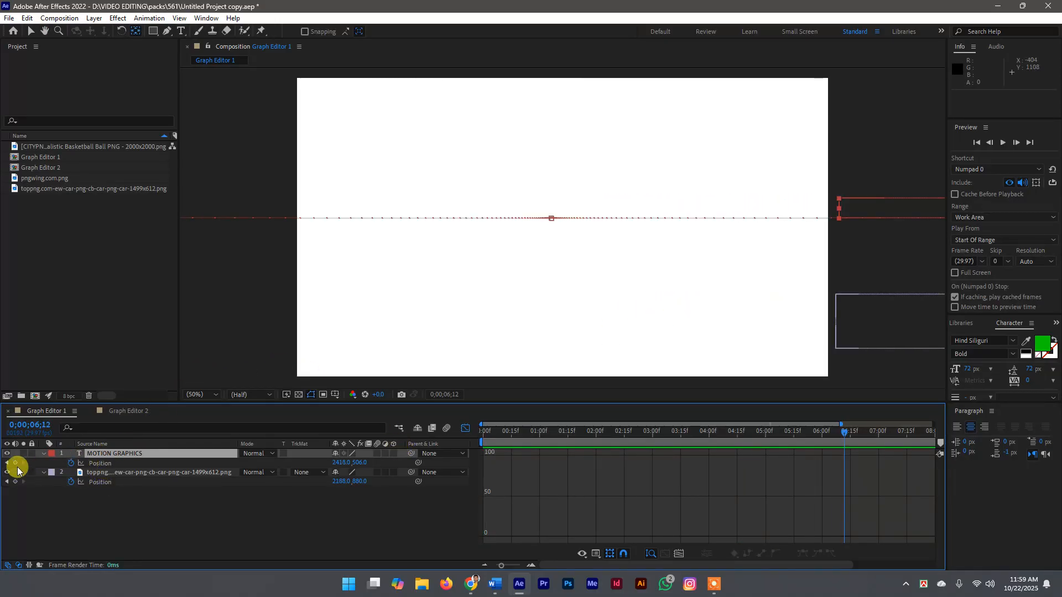
# Open the Graph Editor 2 composition, show the basketball layer, and preview its scale animation from 0 seconds
pyautogui.click(54, 167)
pyautogui.doubleClick(53, 167)
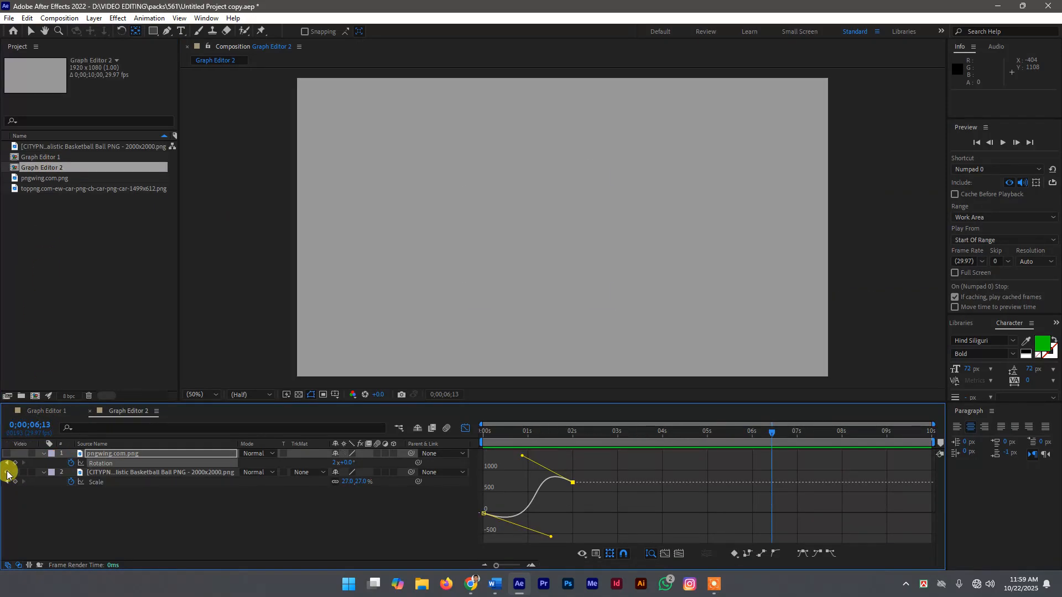
pyautogui.click(7, 473)
pyautogui.press('Home')
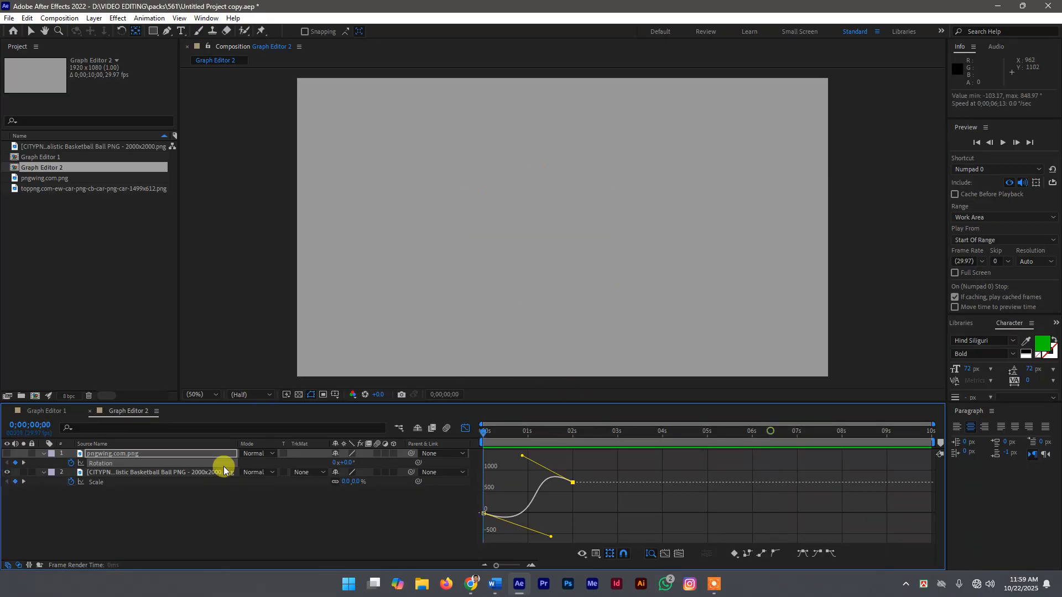
pyautogui.press('space')
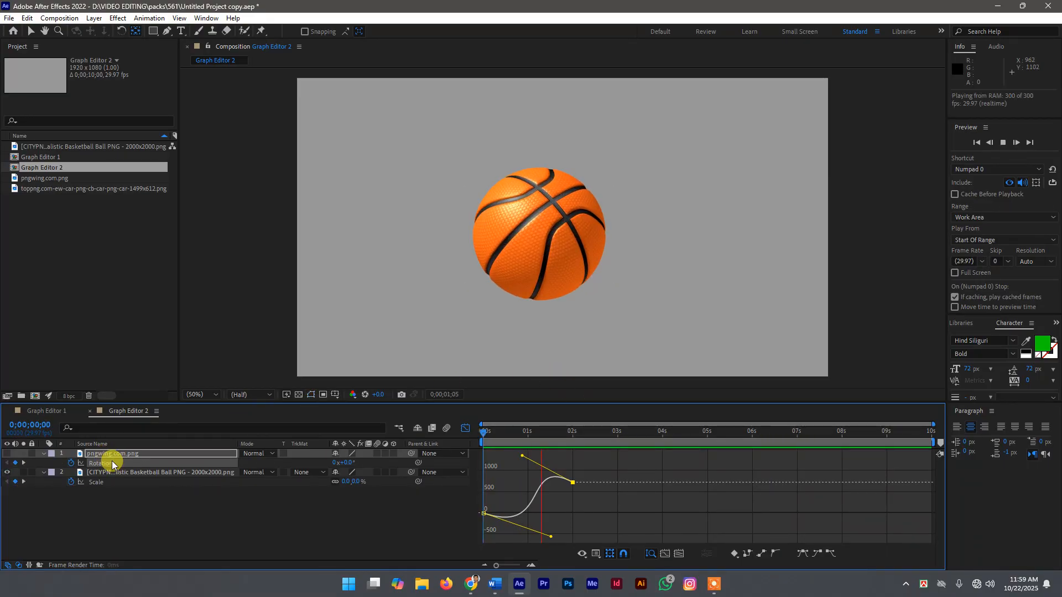
pyautogui.press('space')
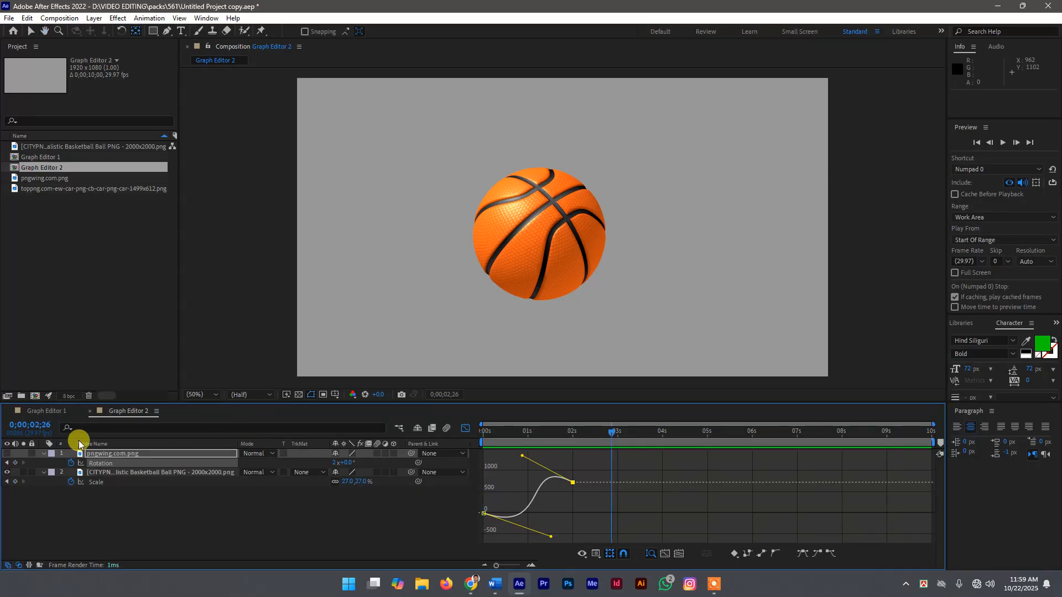
# Show the pinwheel layer, hide the basketball layer, and preview the pinwheel's rotation from 0 seconds
pyautogui.click(7, 453)
pyautogui.click(4, 486)
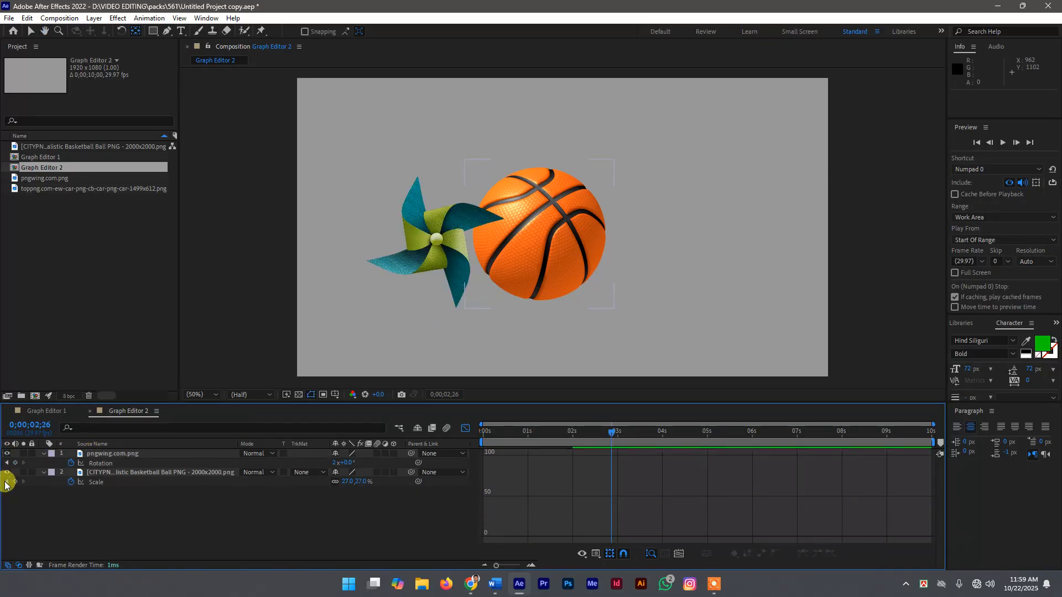
pyautogui.click(6, 483)
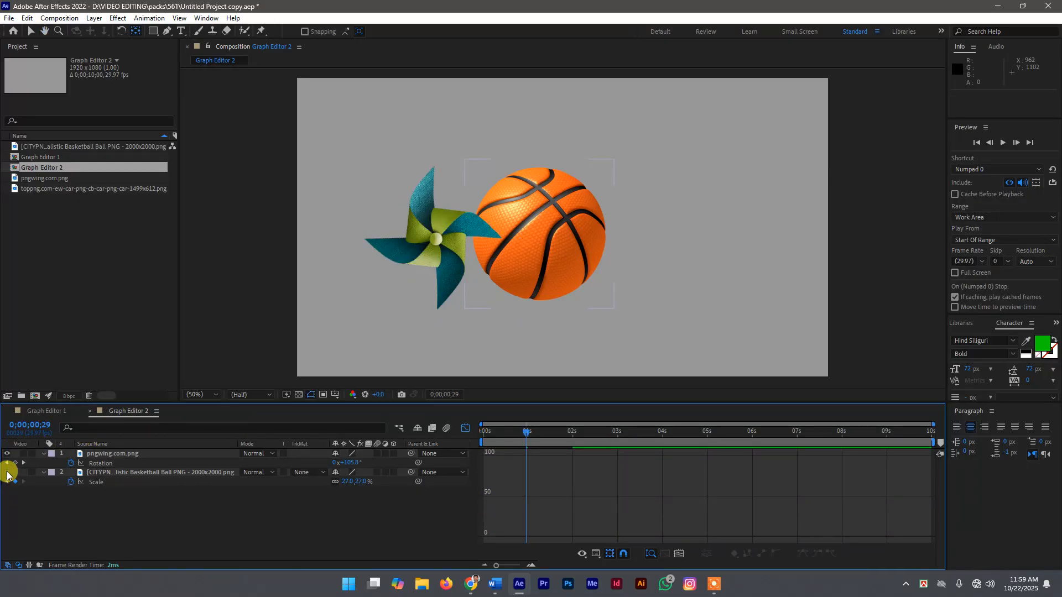
pyautogui.click(7, 473)
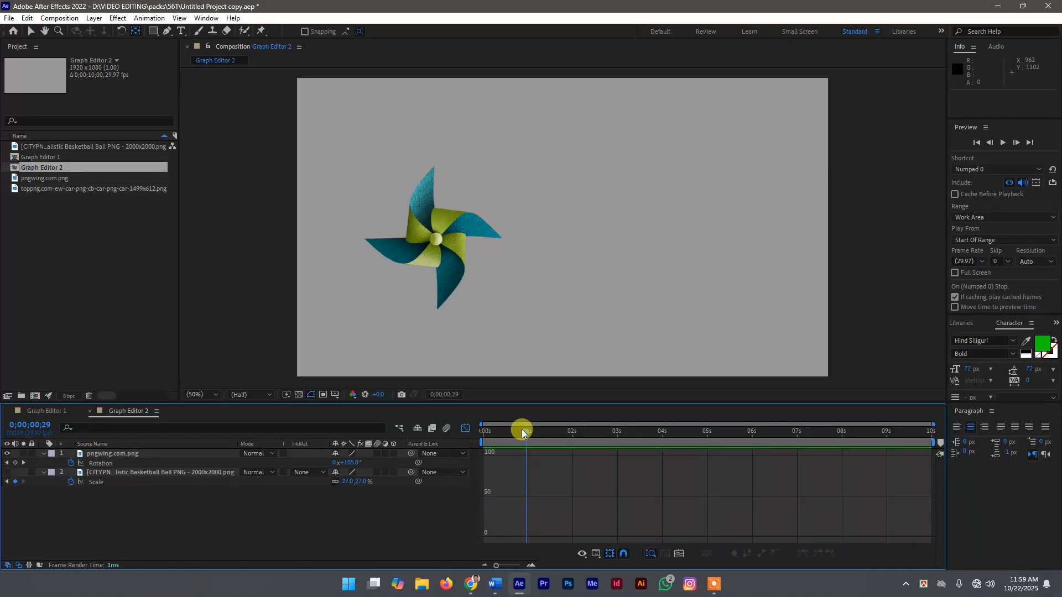
pyautogui.press('space')
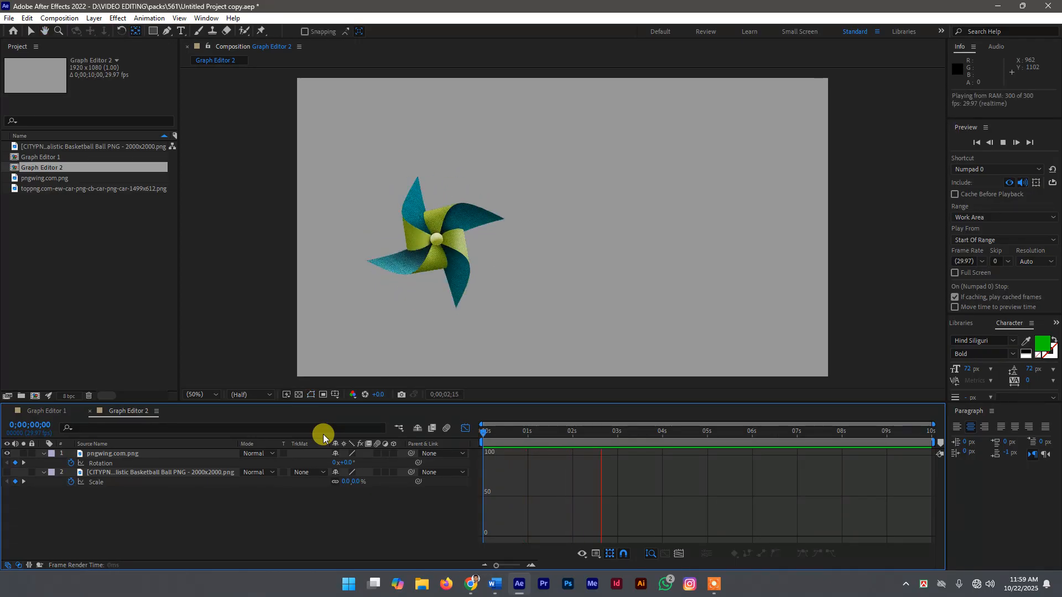
pyautogui.press('space')
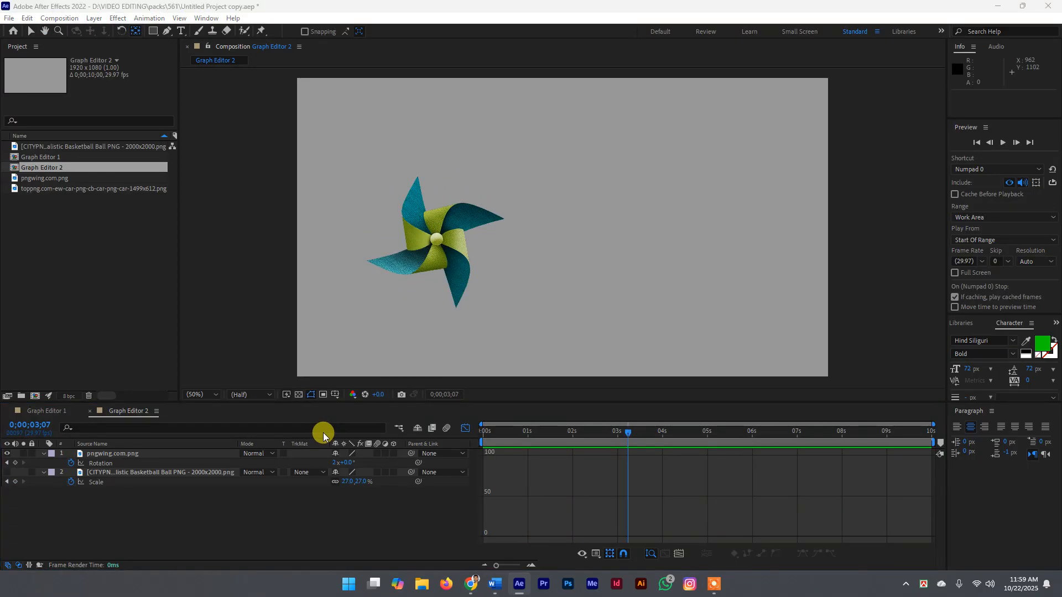